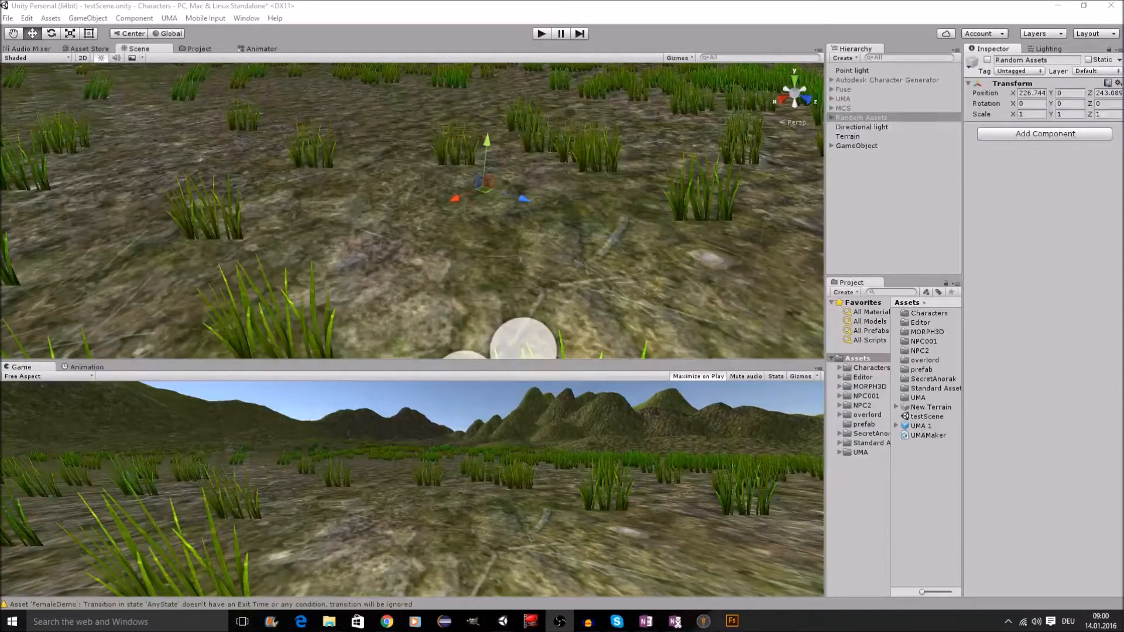
# Browse the Characters category under 3D Models in the Asset Store to survey the available character packages
pyautogui.click(96, 49)
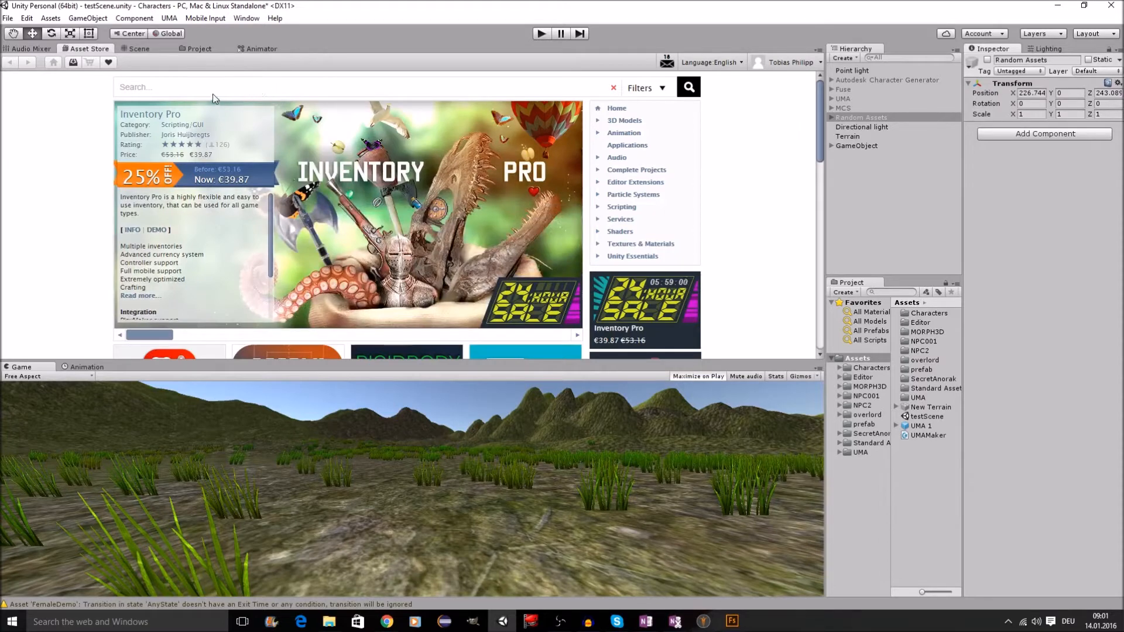
pyautogui.click(627, 121)
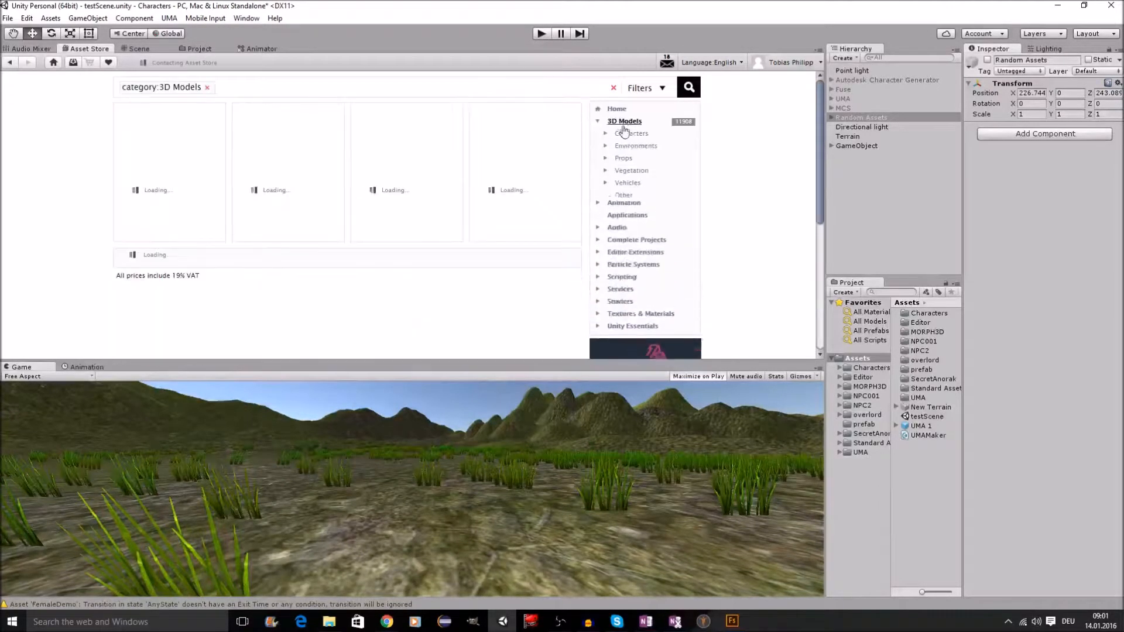
pyautogui.scroll(-5, 463, 189)
pyautogui.scroll(5, 463, 189)
pyautogui.scroll(-1, 463, 191)
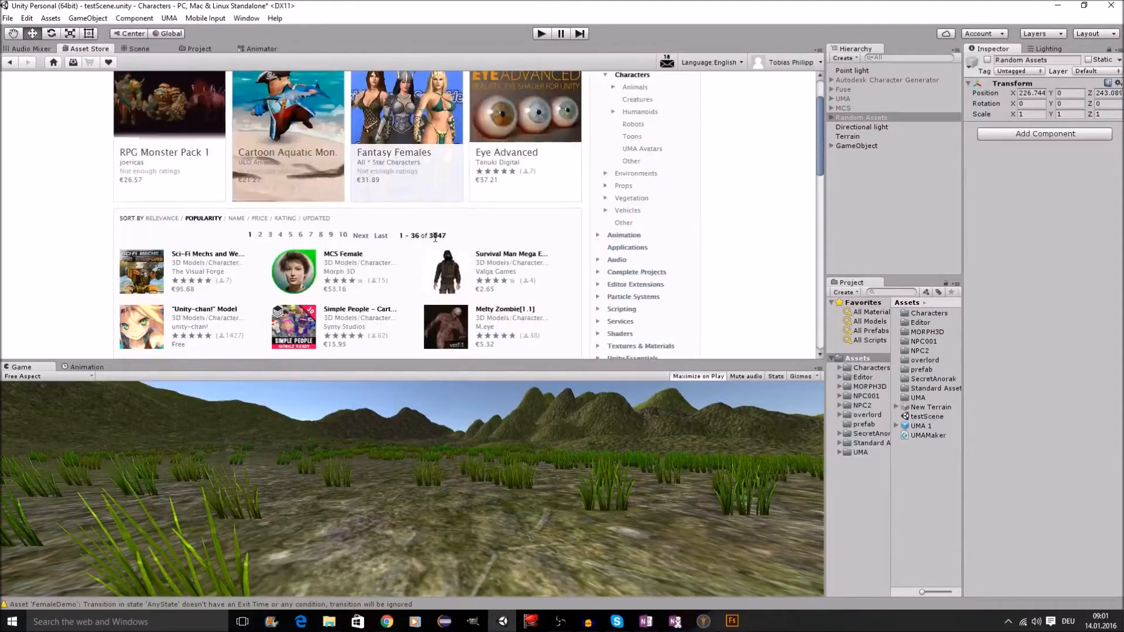
pyautogui.scroll(-10, 464, 237)
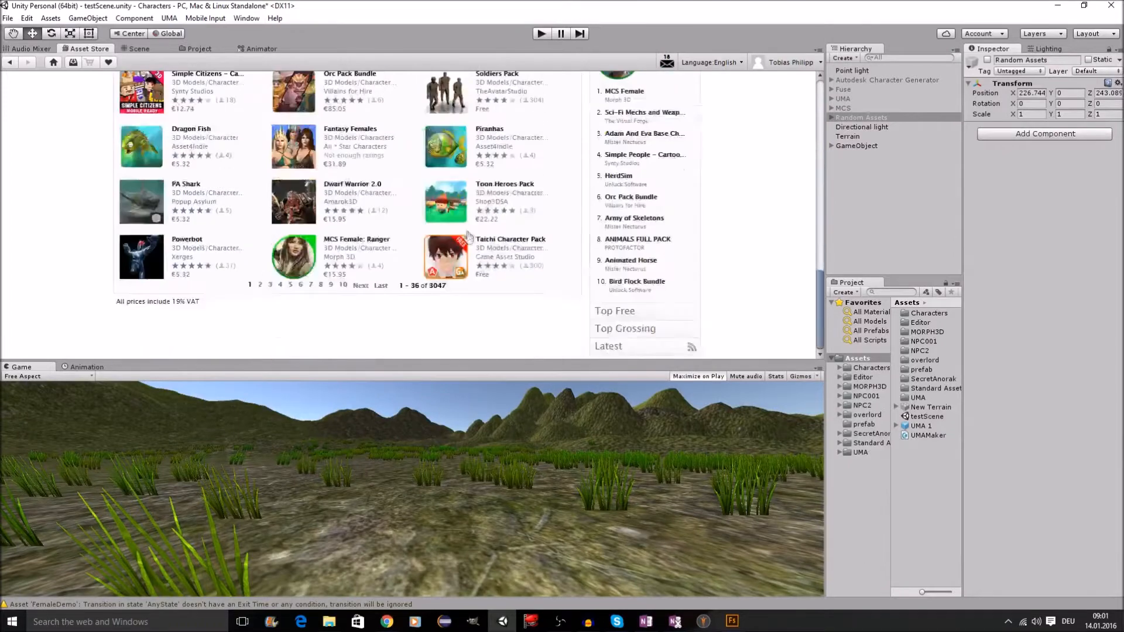
pyautogui.scroll(5, 492, 208)
pyautogui.scroll(-5, 492, 208)
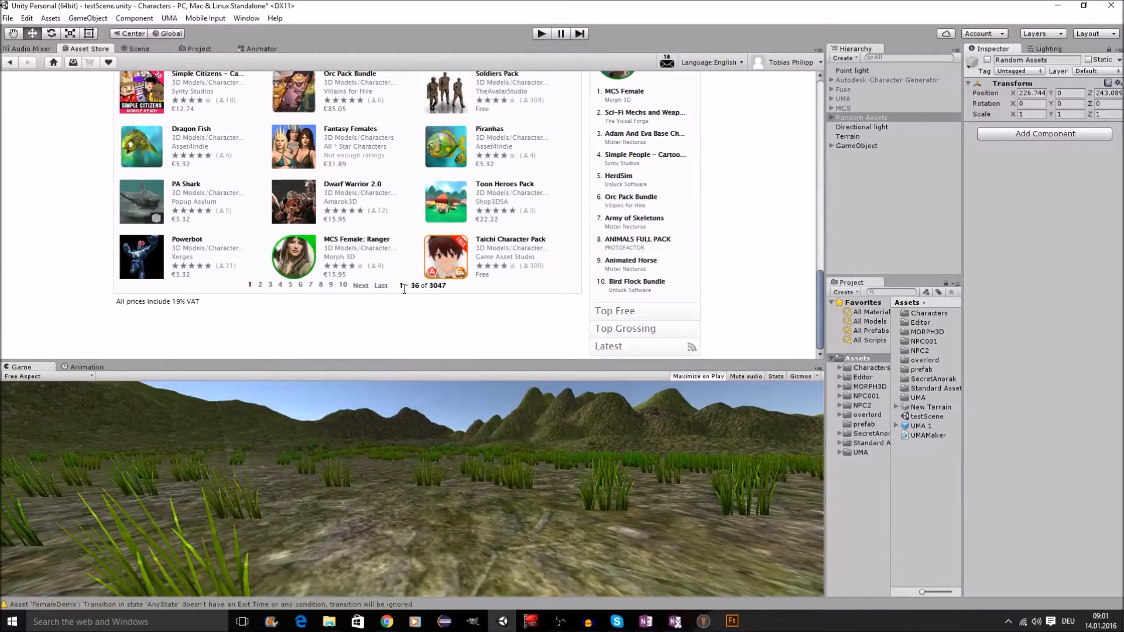
pyautogui.scroll(10, 465, 217)
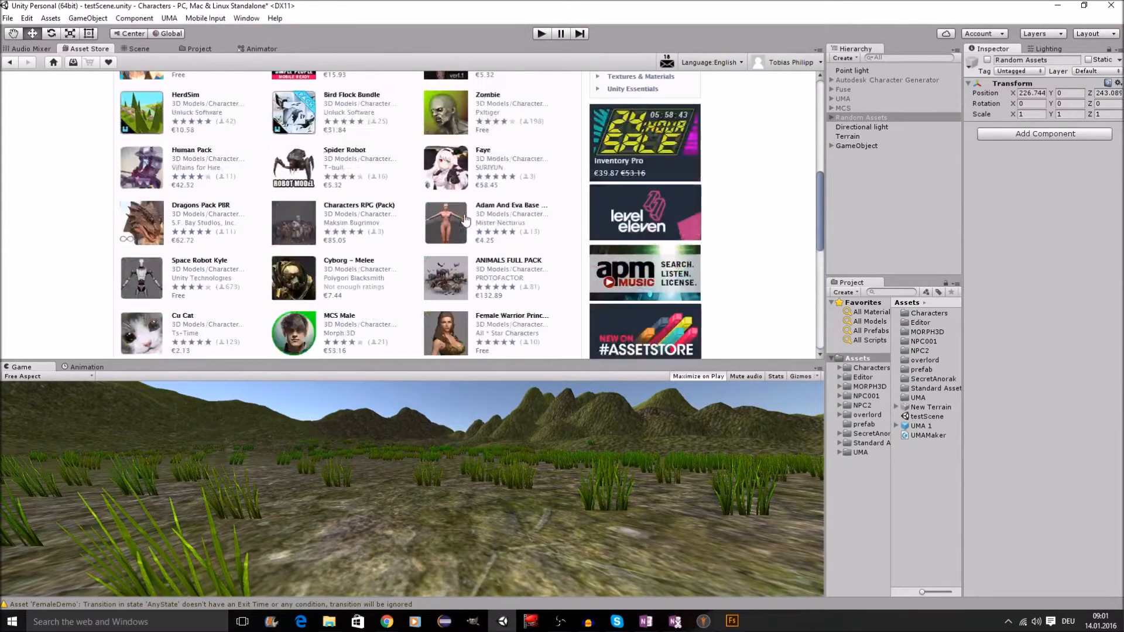
pyautogui.scroll(-4, 453, 217)
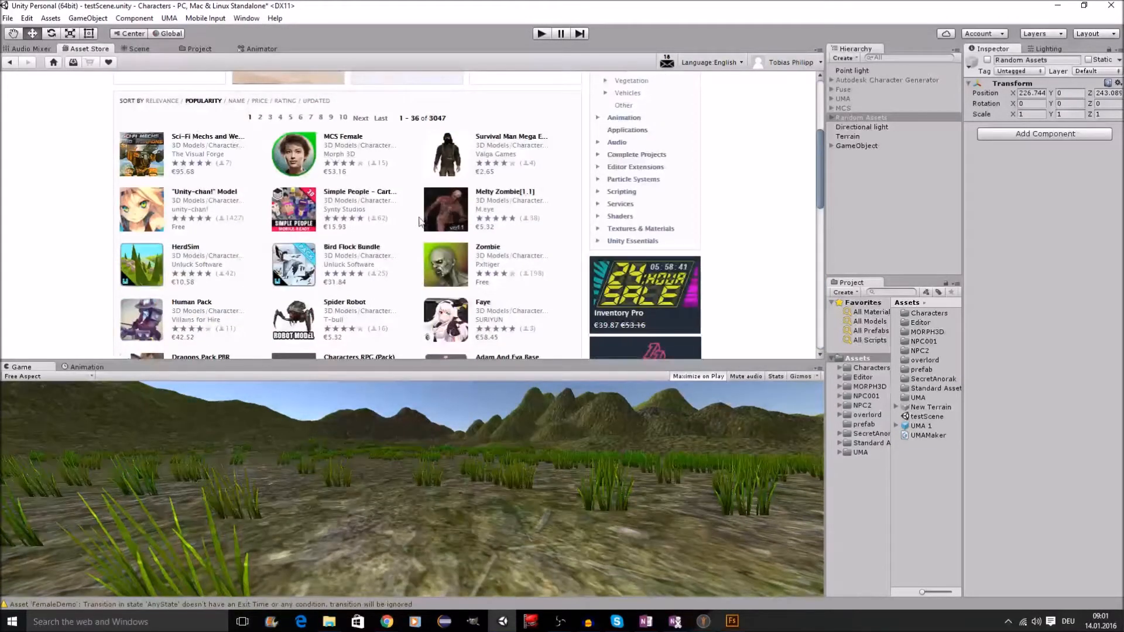
pyautogui.scroll(-1, 463, 228)
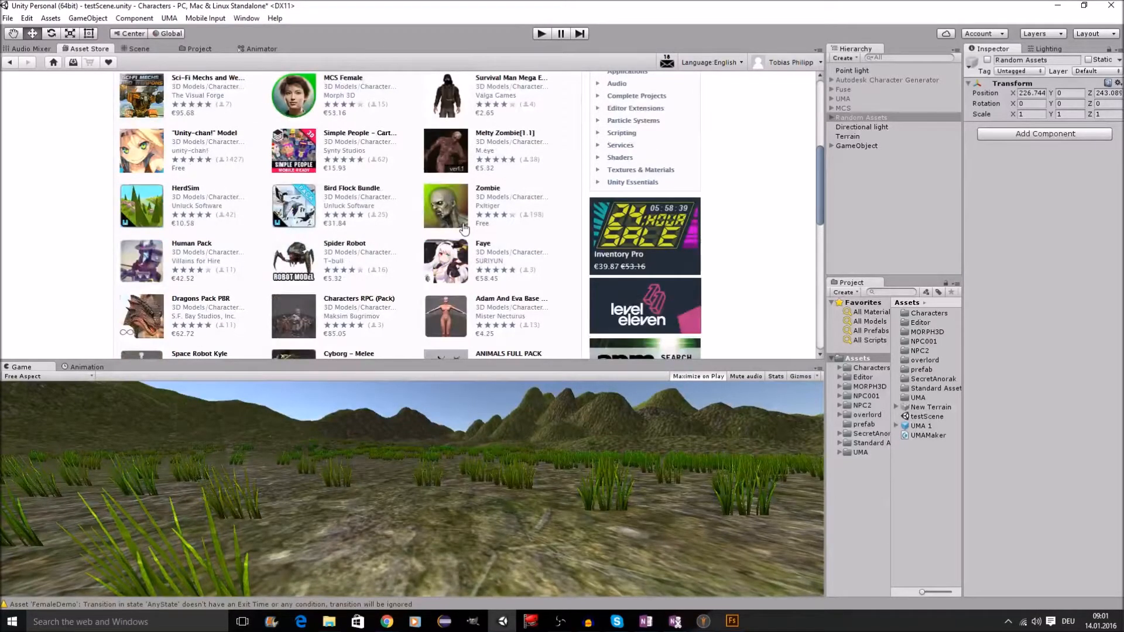
pyautogui.scroll(-7, 421, 235)
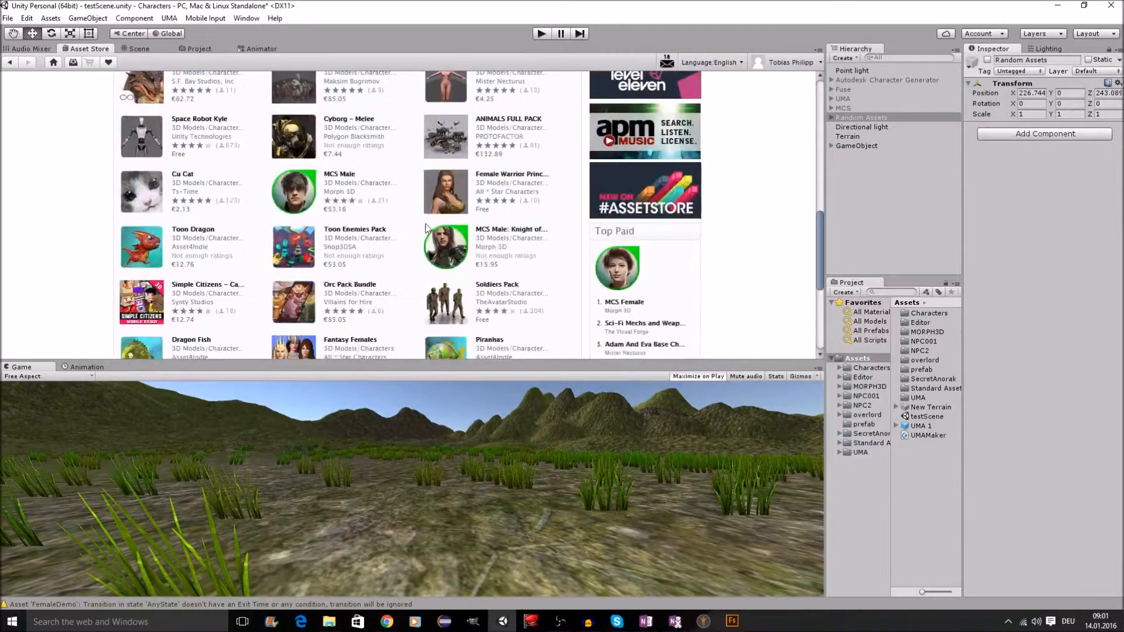
pyautogui.scroll(5, 497, 263)
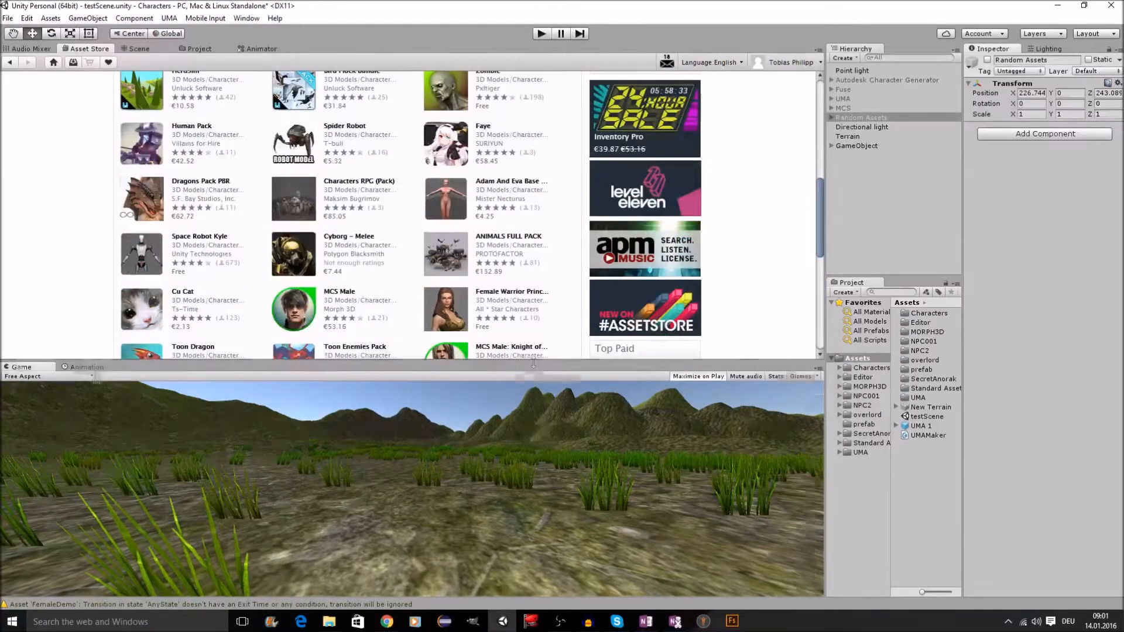
# Enlarge the Asset Store view and look at the details of the Space Robot Kyle package from the character listing
pyautogui.moveTo(534, 363); pyautogui.dragTo(568, 471)
pyautogui.scroll(4, 411, 247)
pyautogui.scroll(-2, 412, 246)
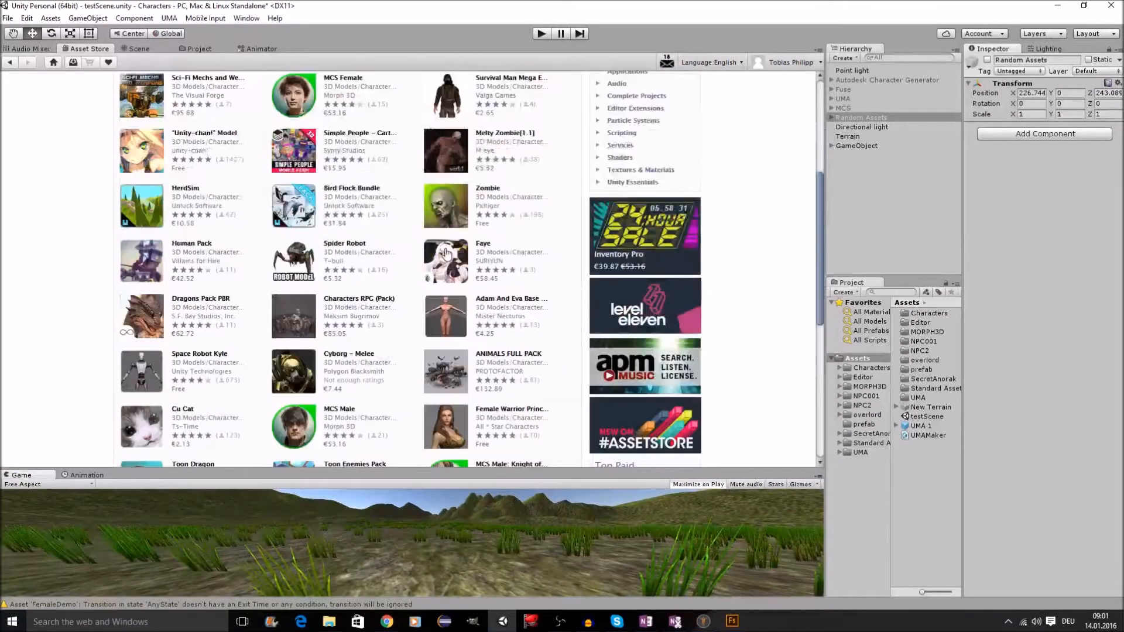
pyautogui.scroll(4, 412, 246)
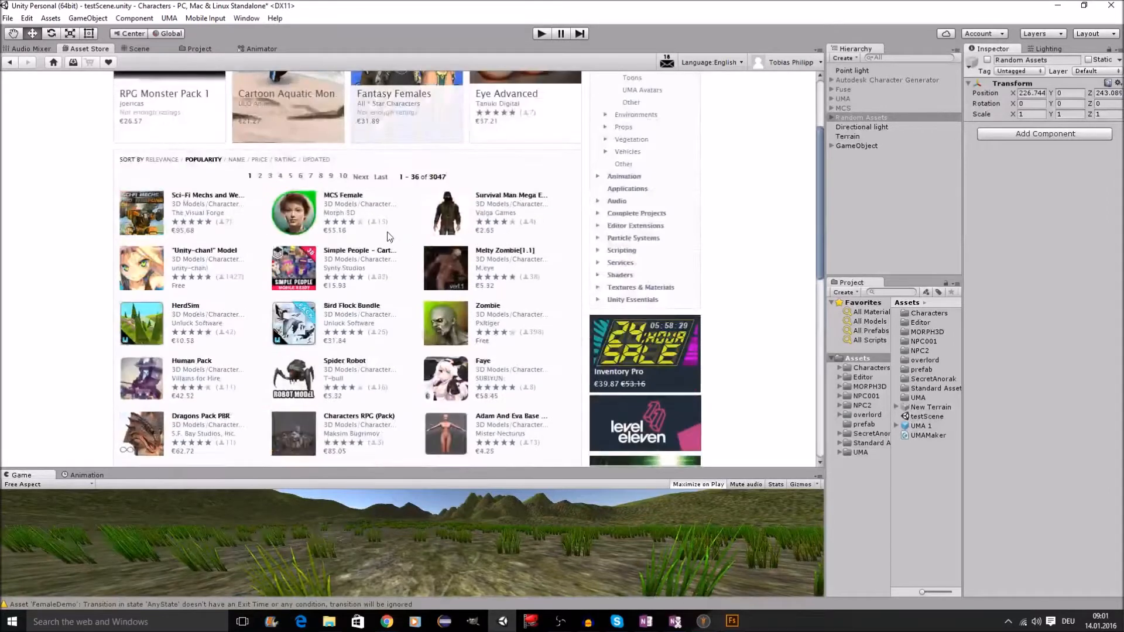
pyautogui.scroll(-2, 383, 274)
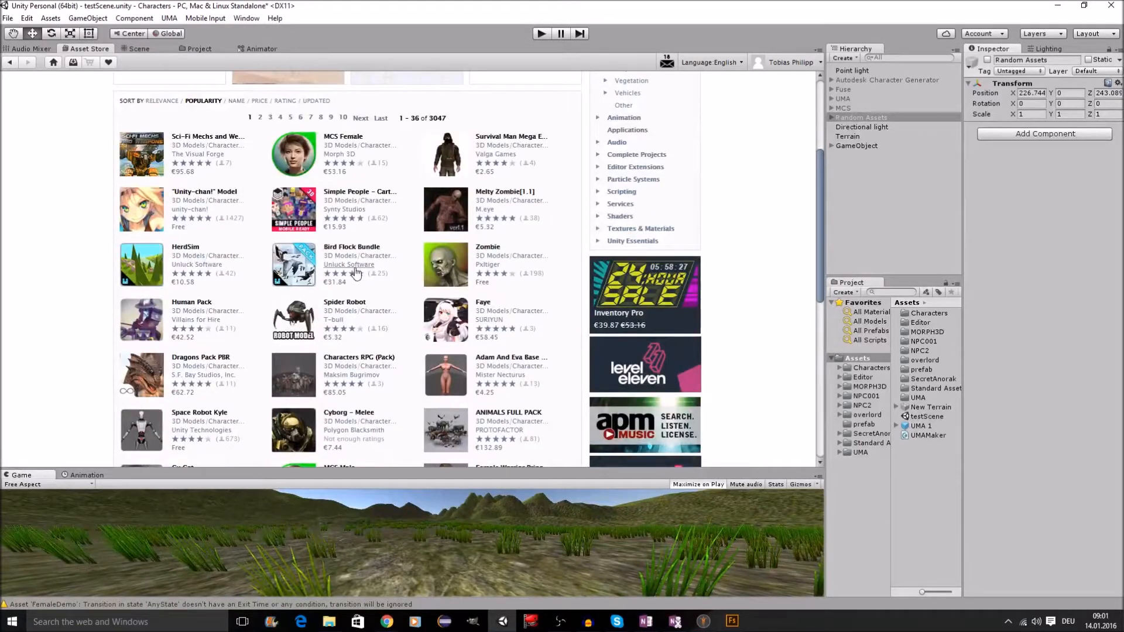
pyautogui.scroll(-4, 353, 247)
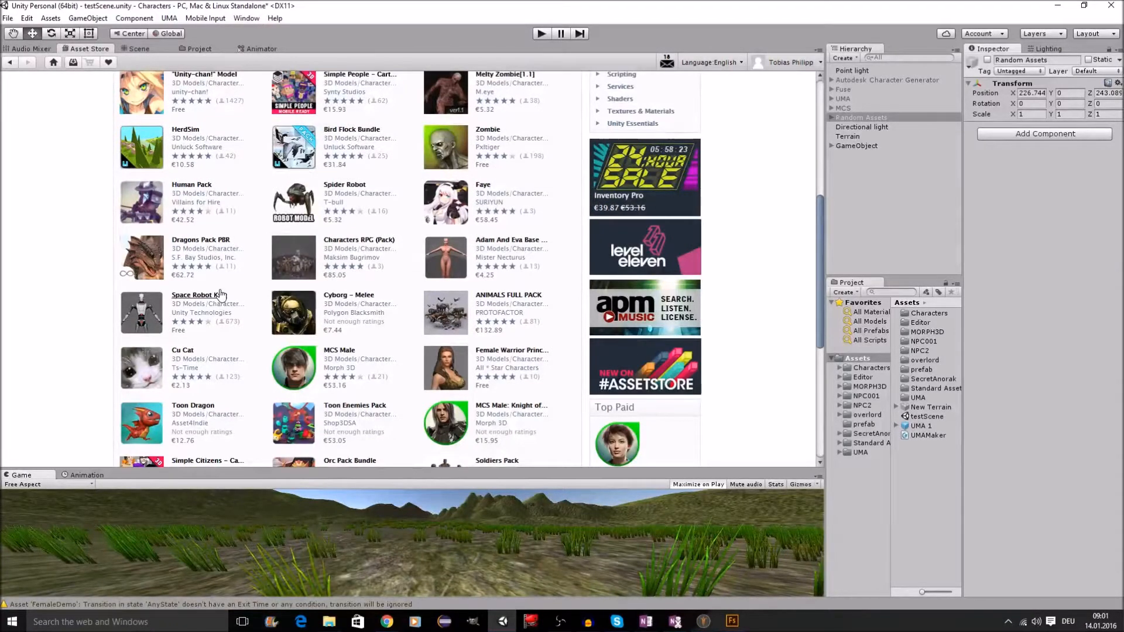
pyautogui.click(203, 299)
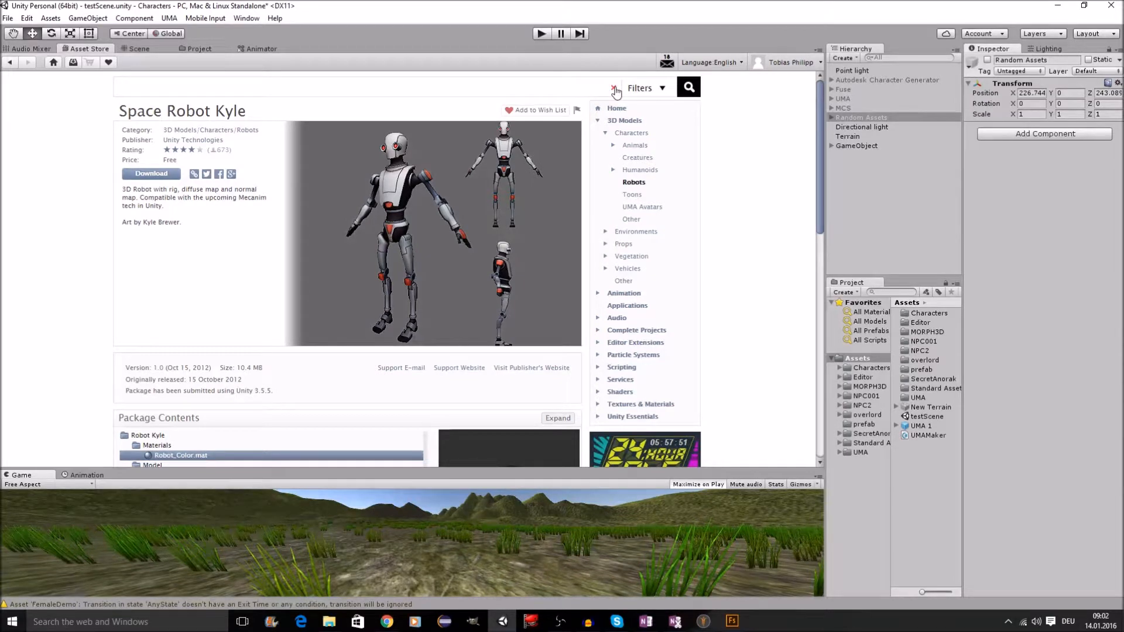
pyautogui.click(10, 62)
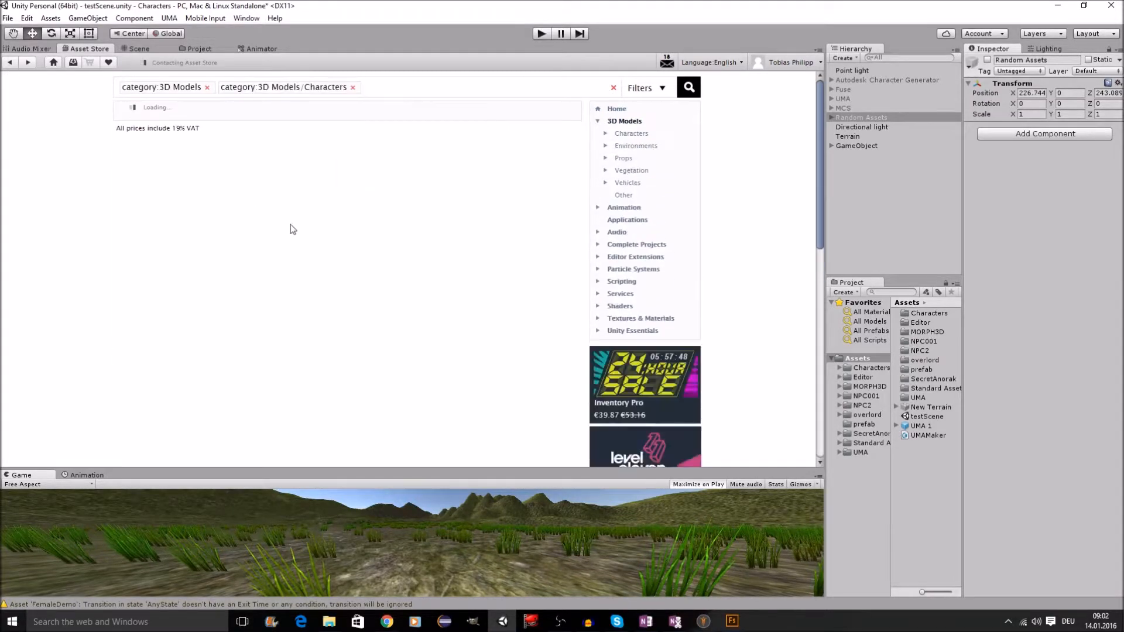
# Search the 3D Models/Characters category for "robot" and look at the details of the Robot 03 package
pyautogui.click(396, 88)
pyautogui.write('robot')
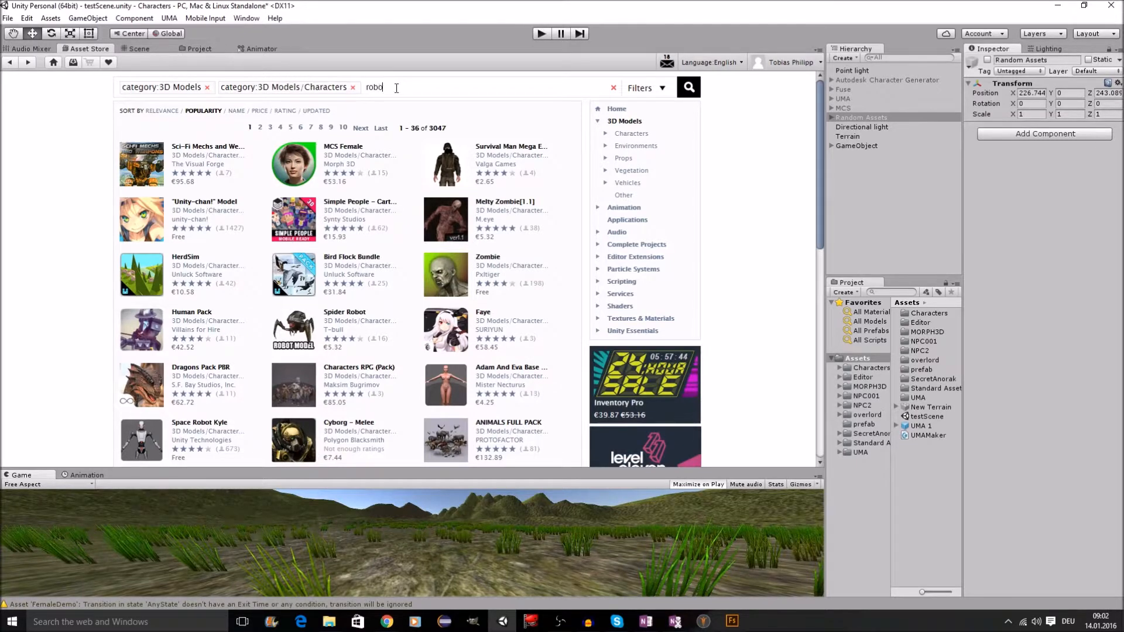
pyautogui.press('Return')
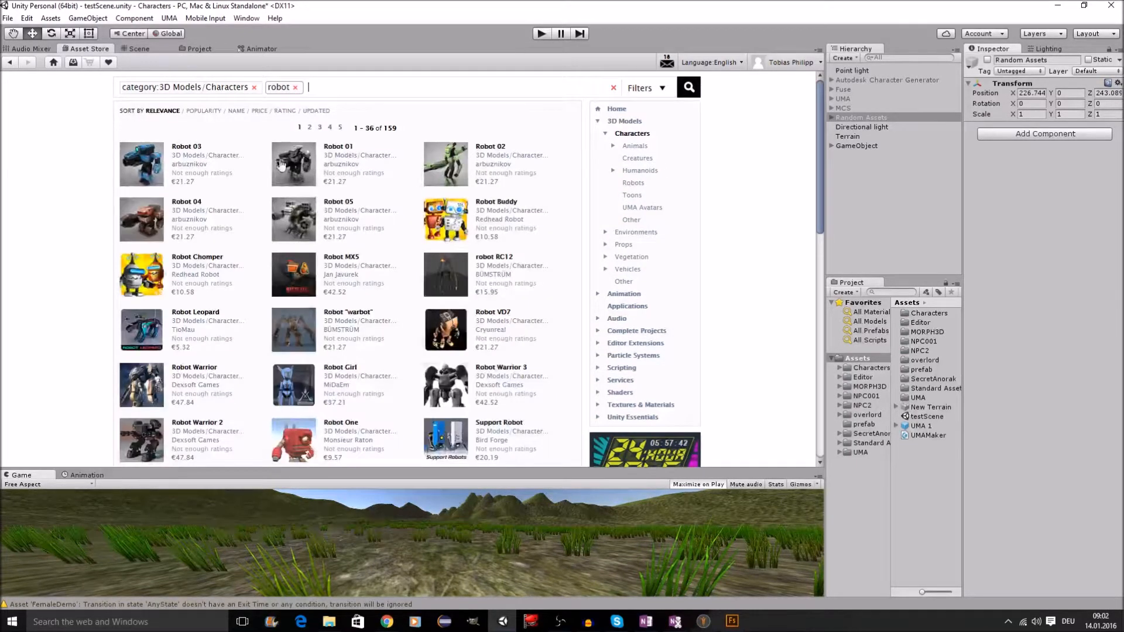
pyautogui.click(186, 146)
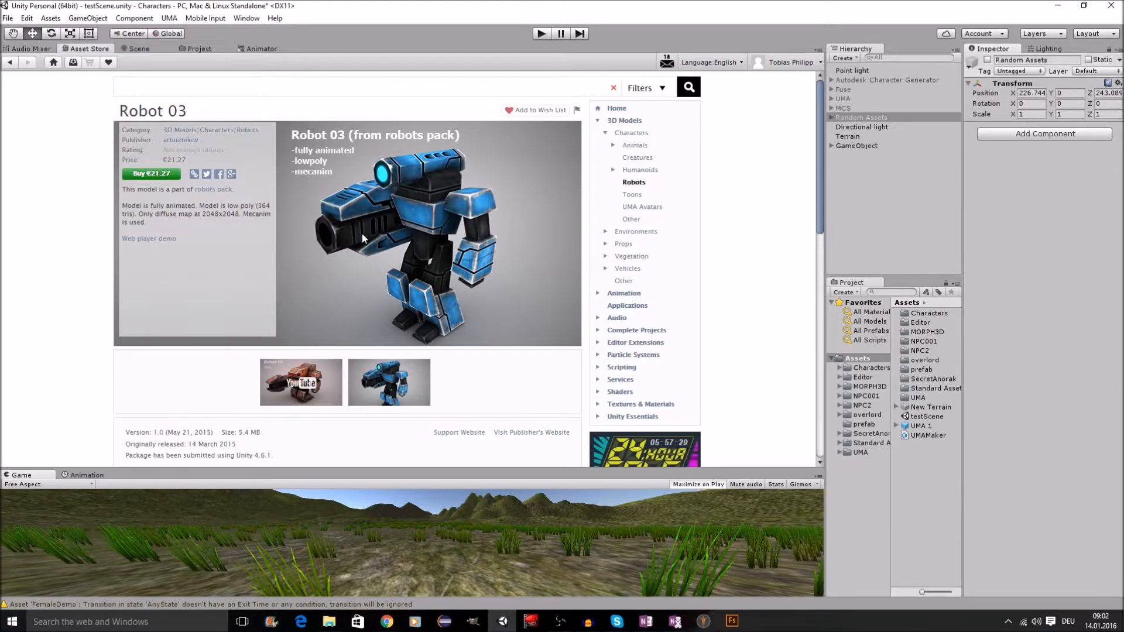
pyautogui.click(10, 62)
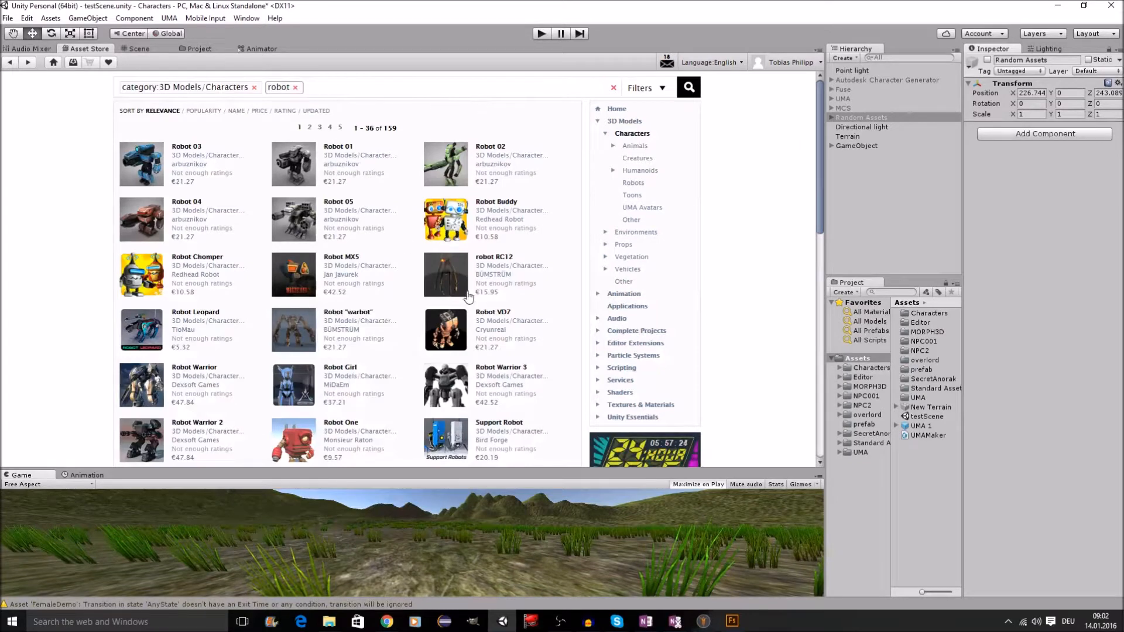
# Return to the Scene view, shrink it to give the Game view more height, and activate the Random Assets object
pyautogui.click(140, 48)
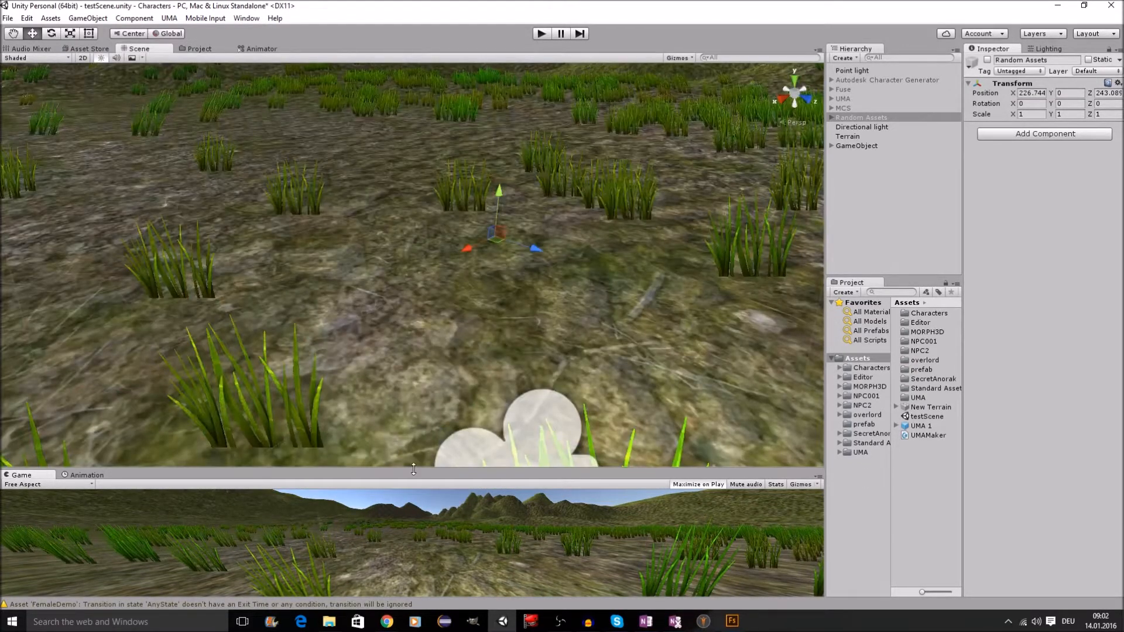
pyautogui.moveTo(412, 474); pyautogui.dragTo(412, 389)
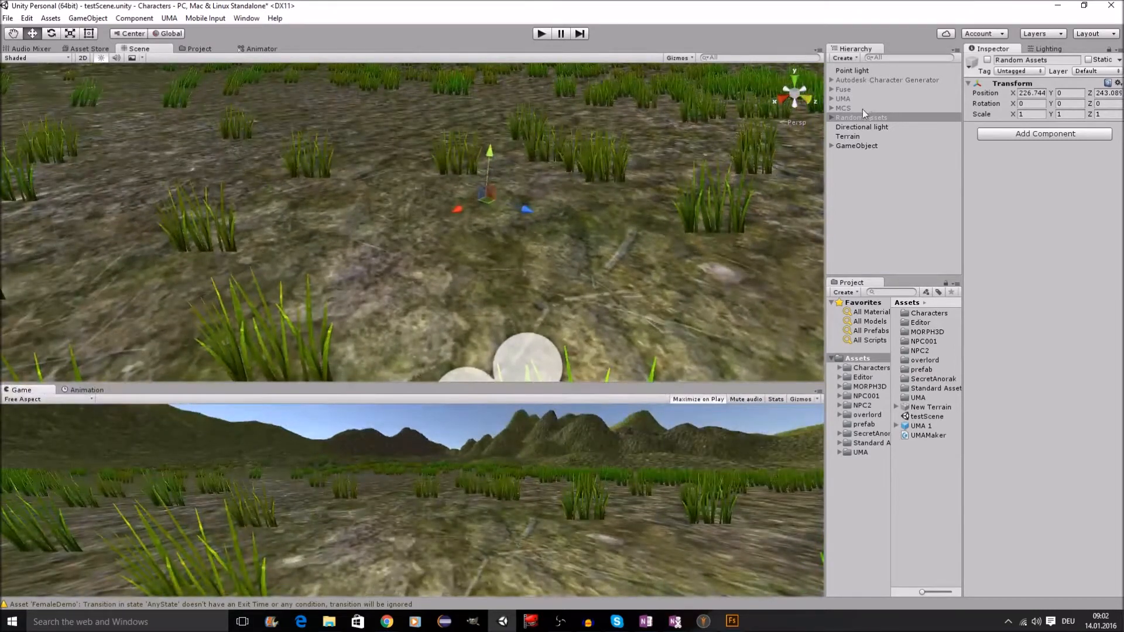
pyautogui.click(987, 61)
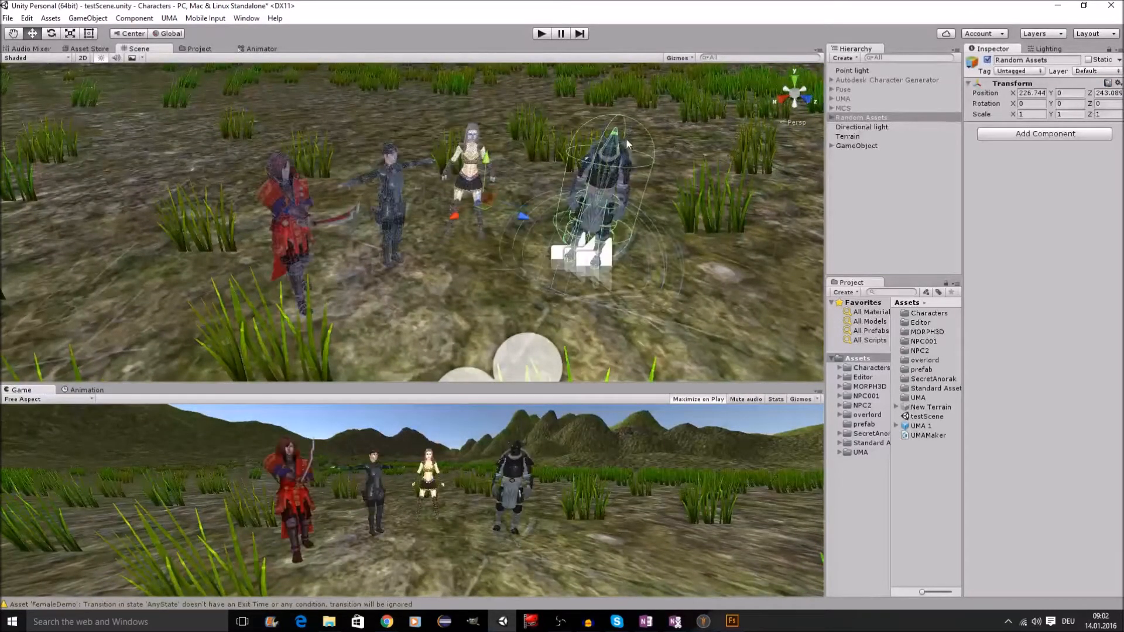
pyautogui.click(681, 253)
# Run the scene in play mode, restore the Game view from maximized, and switch the Scene view from 2D to 3D
pyautogui.click(542, 34)
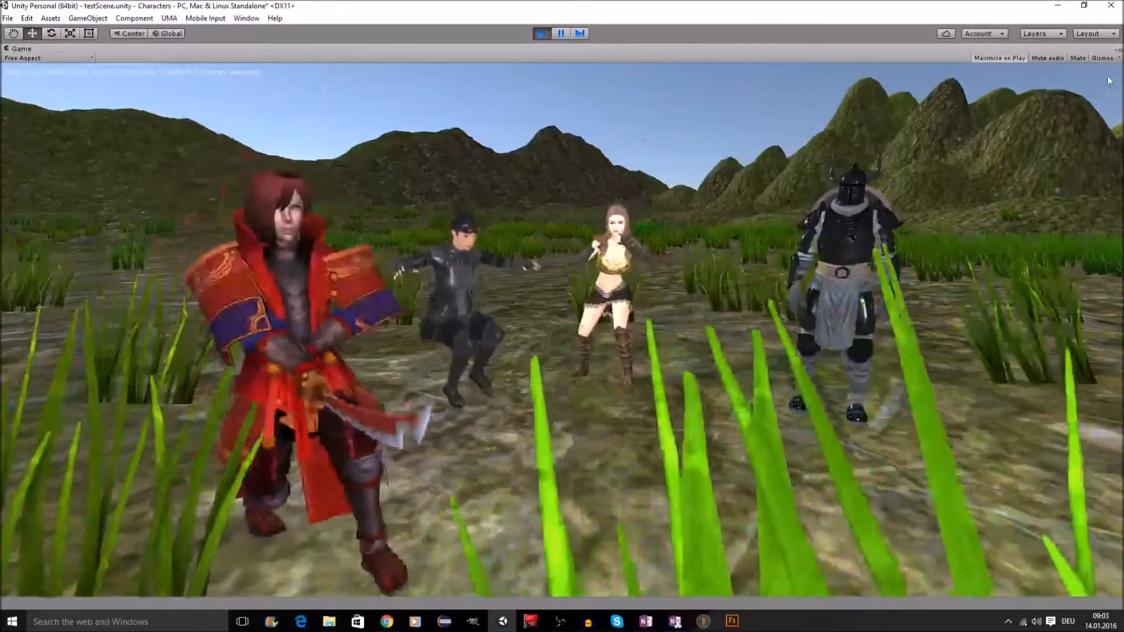
pyautogui.click(1116, 52)
pyautogui.click(1078, 62)
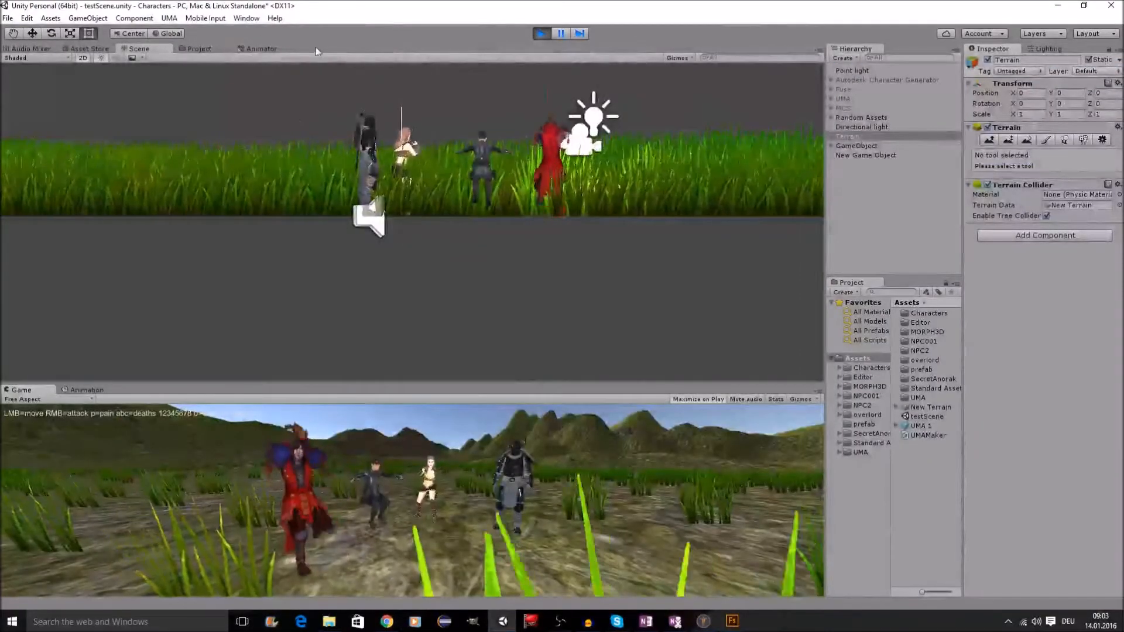
pyautogui.click(84, 58)
# Examine the four animated characters in the running scene up close and from different angles
pyautogui.scroll(5, 527, 177)
pyautogui.scroll(5, 524, 177)
pyautogui.moveTo(524, 178); pyautogui.dragTo(485, 153, button='middle')
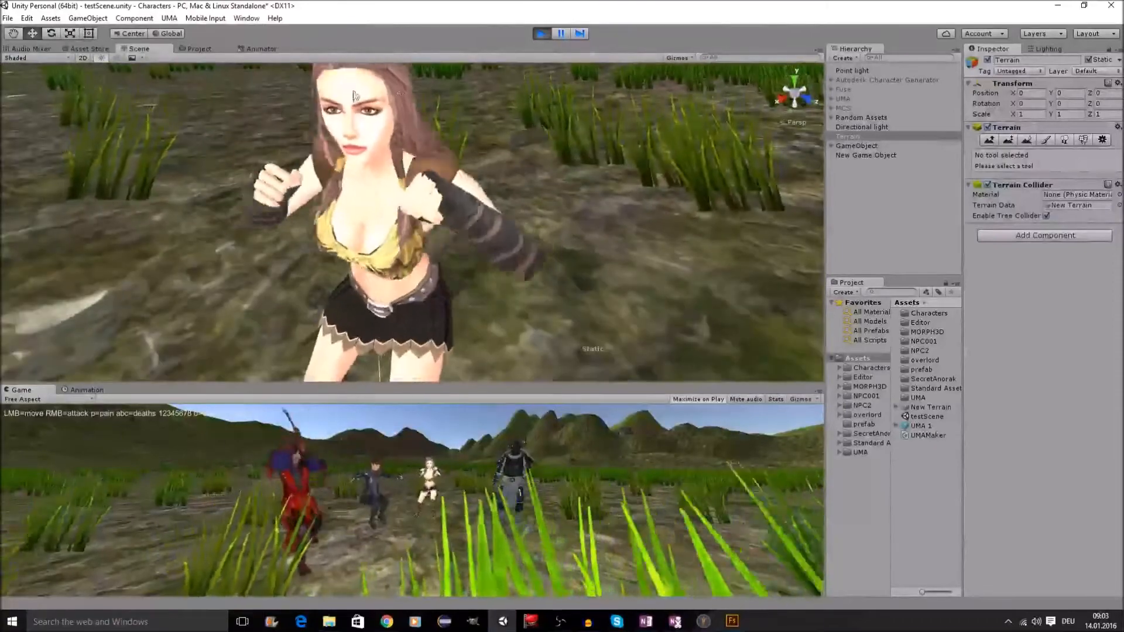
pyautogui.scroll(-5, 400, 174)
pyautogui.moveTo(234, 235); pyautogui.dragTo(328, 241, button='middle')
pyautogui.scroll(4, 294, 173)
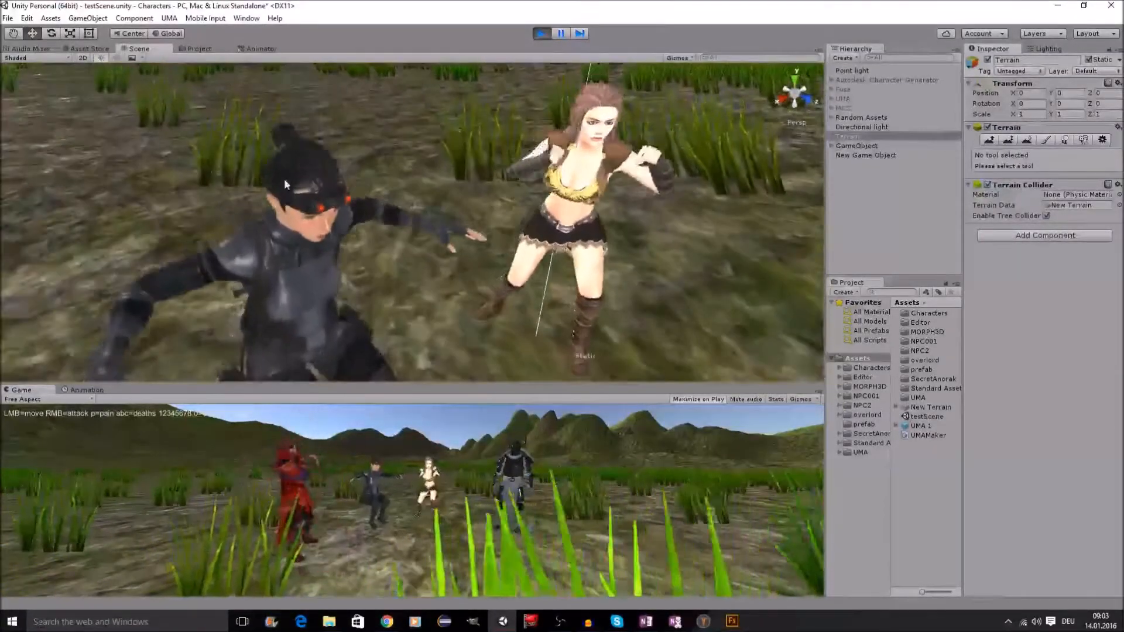
pyautogui.moveTo(655, 278); pyautogui.dragTo(414, 269, button='middle')
pyautogui.scroll(-3, 414, 268)
pyautogui.moveTo(298, 227); pyautogui.dragTo(425, 263, button='middle')
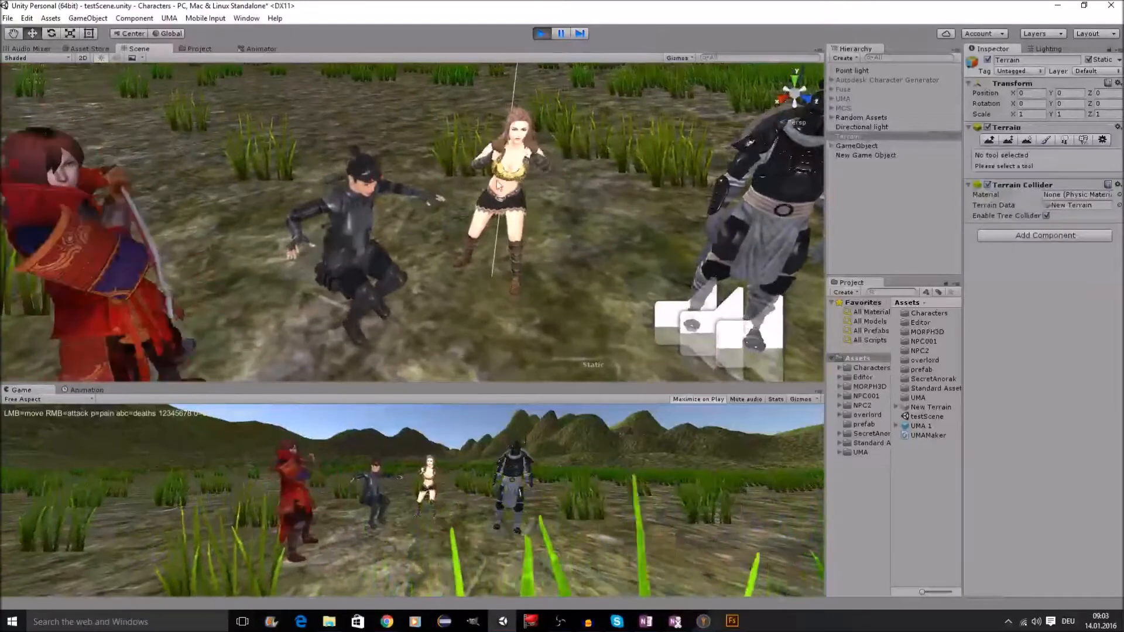
pyautogui.scroll(-3, 408, 235)
pyautogui.moveTo(368, 233); pyautogui.dragTo(338, 211, button='middle')
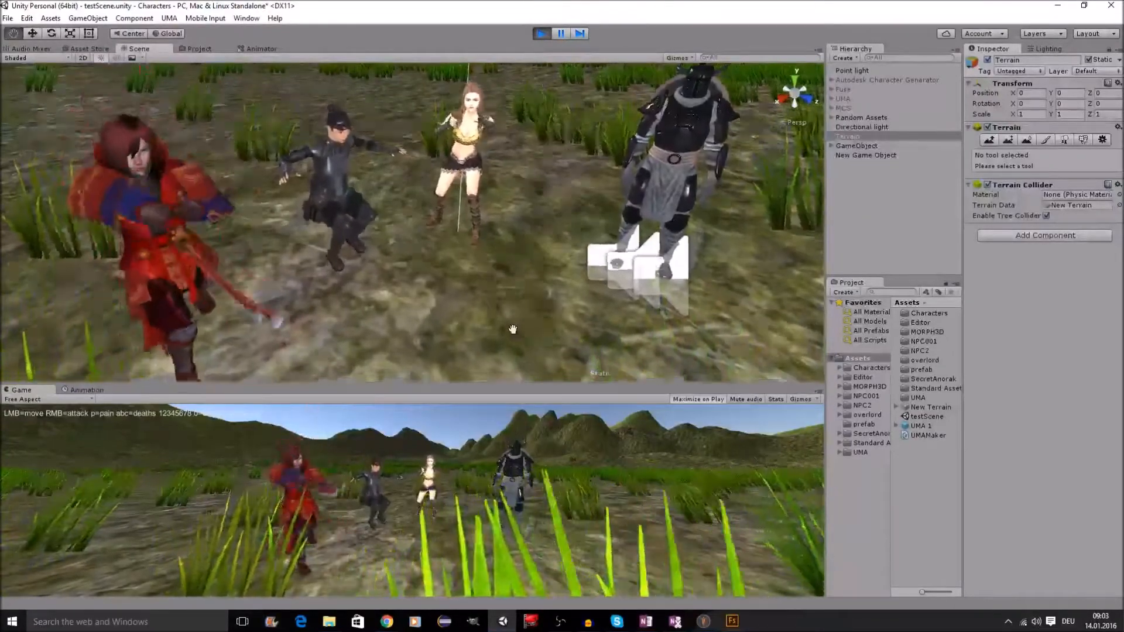
pyautogui.moveTo(512, 329); pyautogui.dragTo(560, 298, button='middle')
pyautogui.moveTo(497, 242); pyautogui.dragTo(458, 279, button='middle')
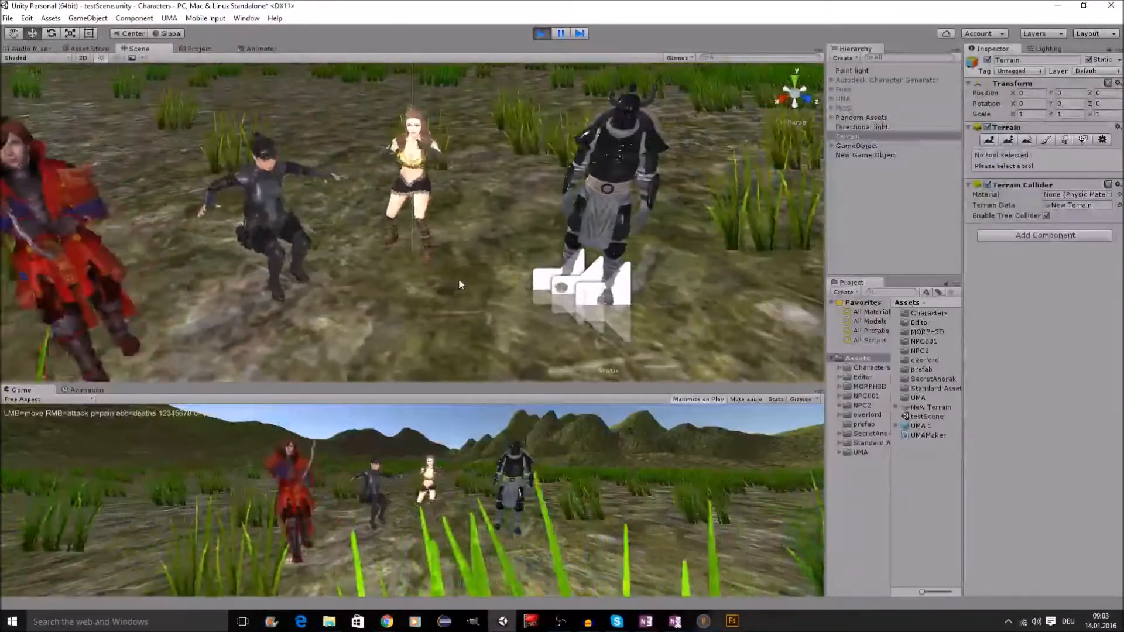
pyautogui.scroll(-3, 458, 278)
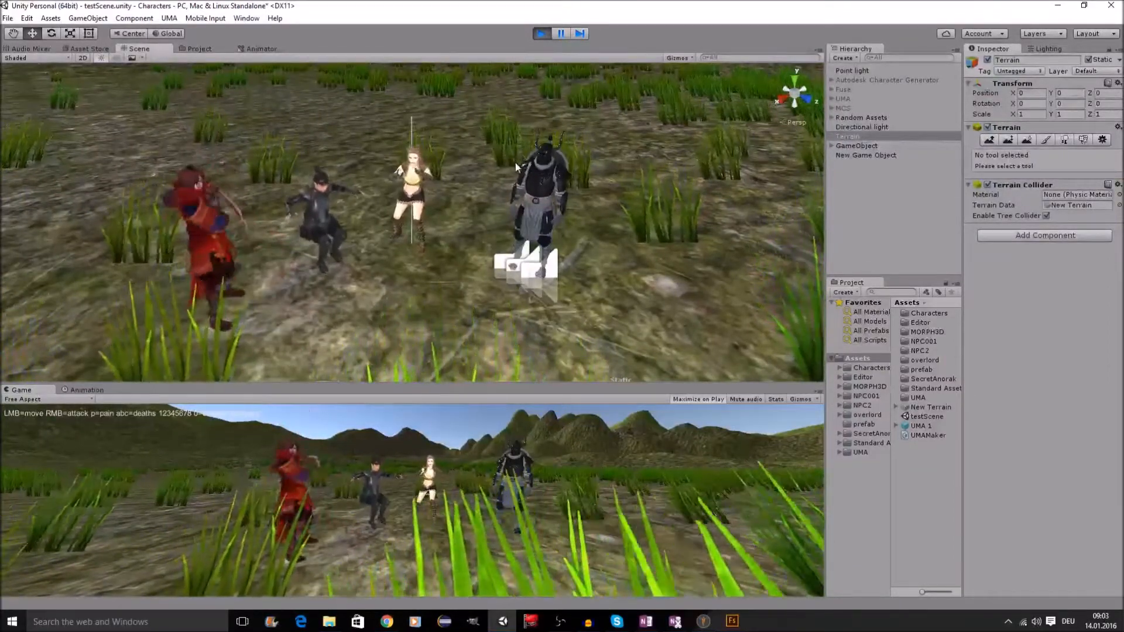
# Stop play mode and give the Game view slightly more height
pyautogui.click(542, 34)
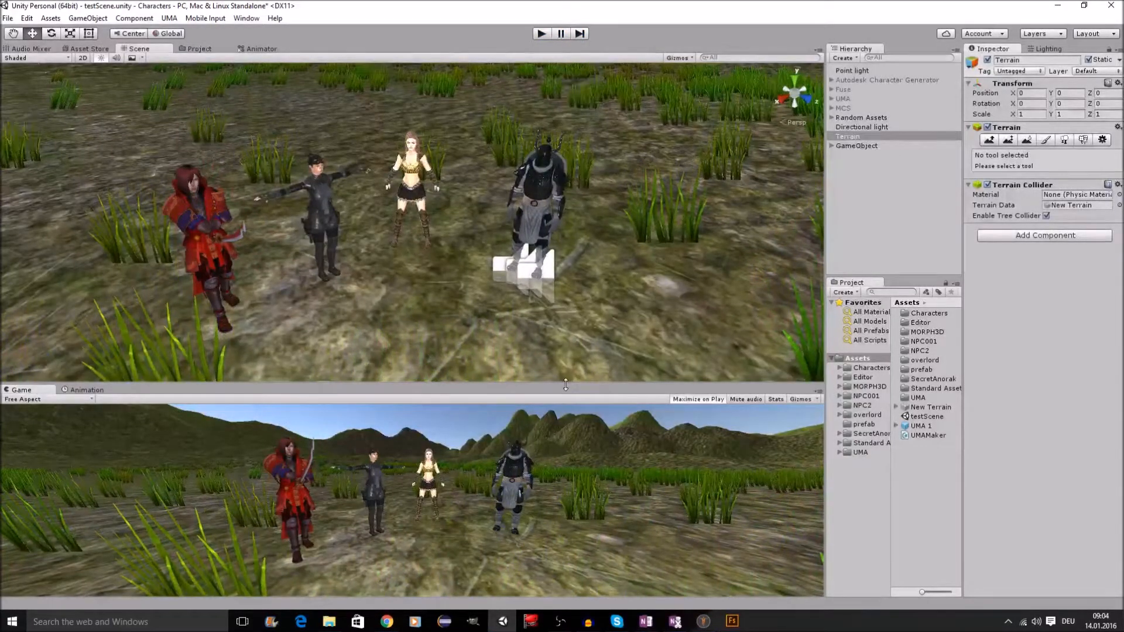
pyautogui.moveTo(566, 384); pyautogui.dragTo(565, 357)
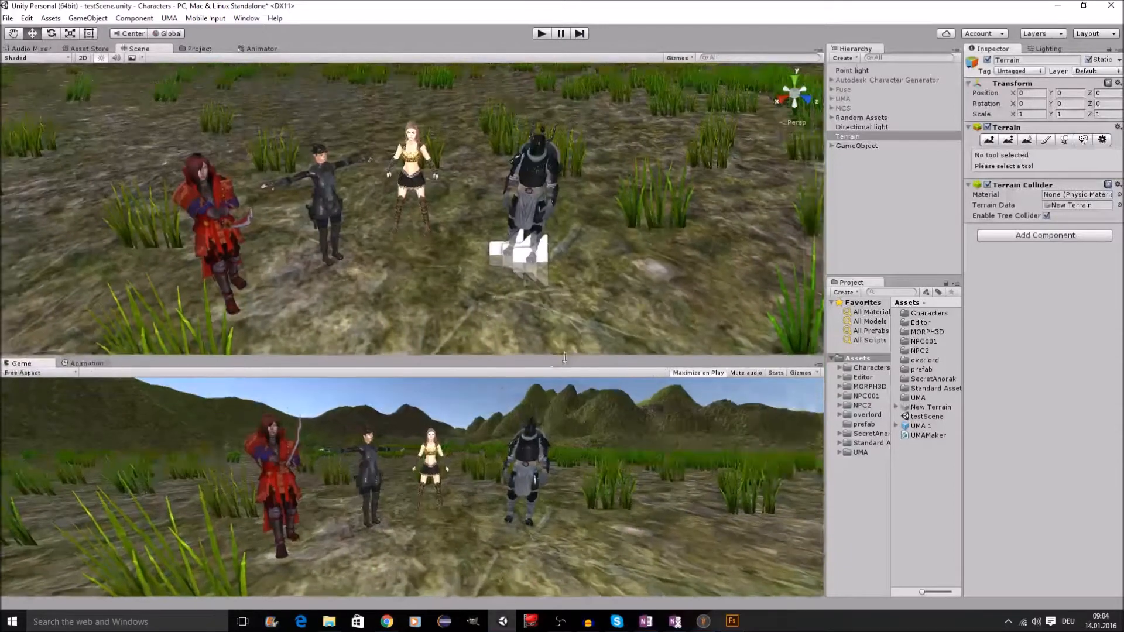
# Search the Asset Store for "all star characters"
pyautogui.click(88, 49)
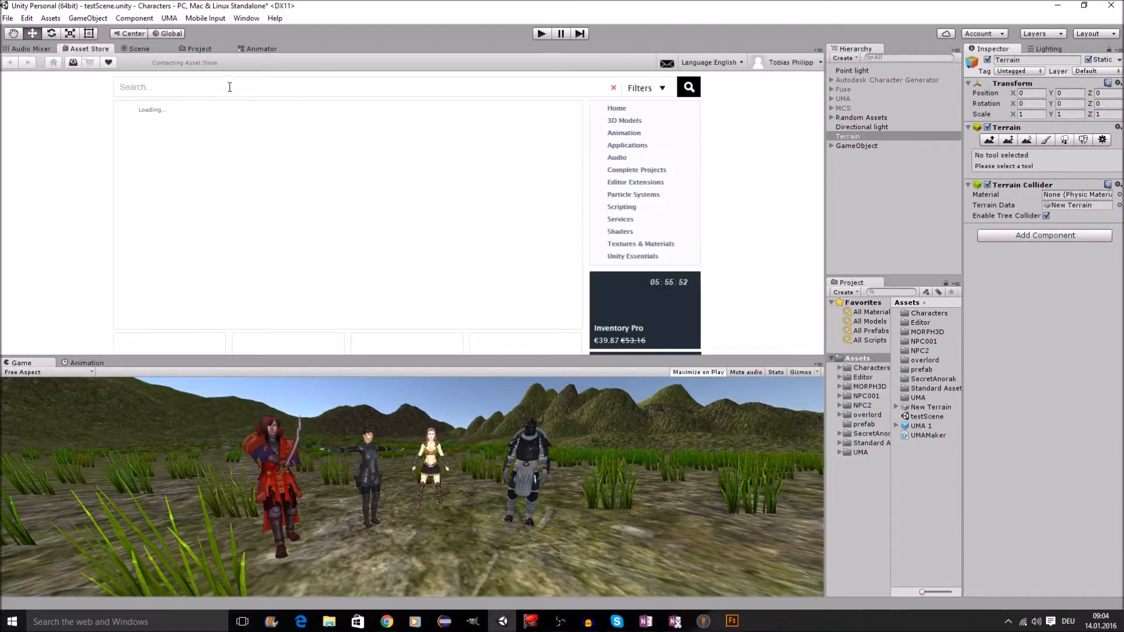
pyautogui.click(230, 88)
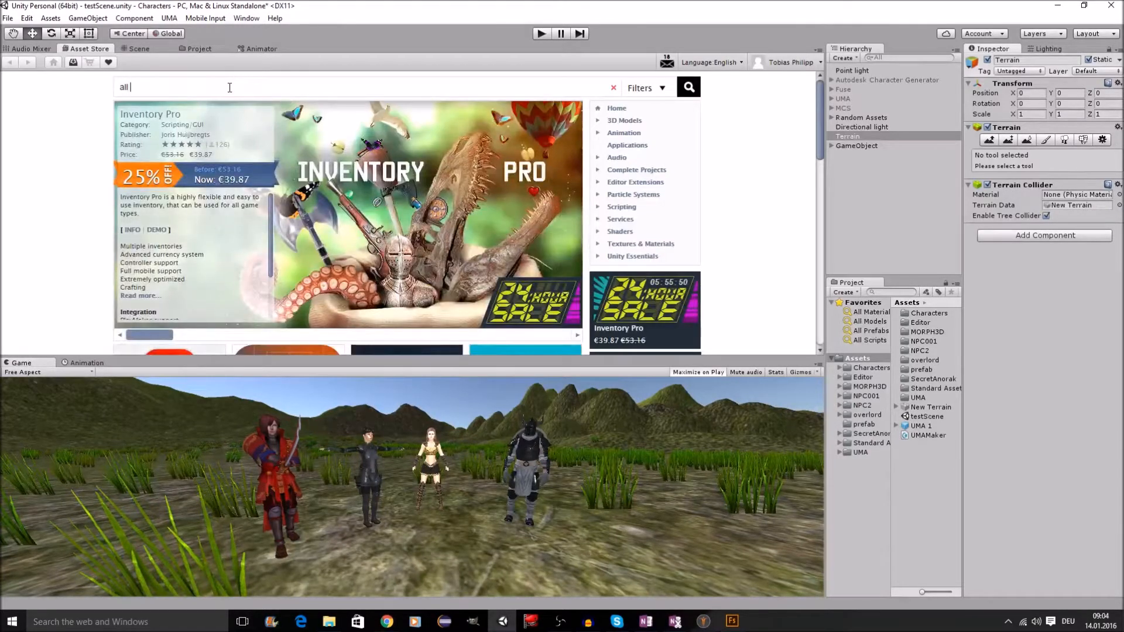
pyautogui.write('all start')
pyautogui.press('BackSpace')
pyautogui.press('Return')
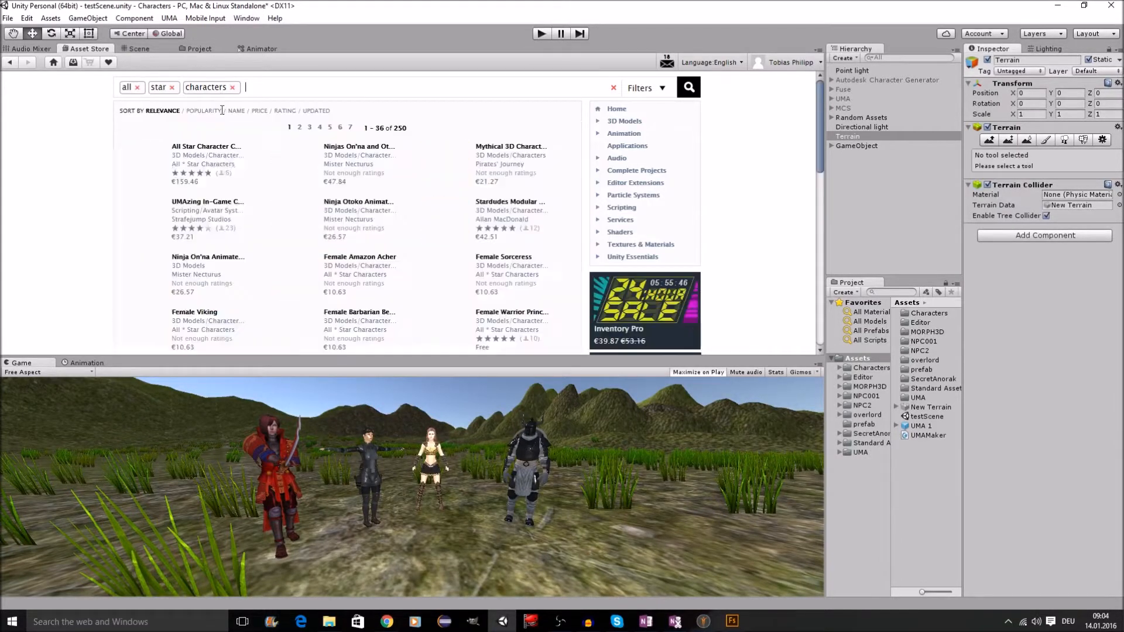
# Open the All Star Character Collection package and give the Asset Store view more height
pyautogui.click(202, 154)
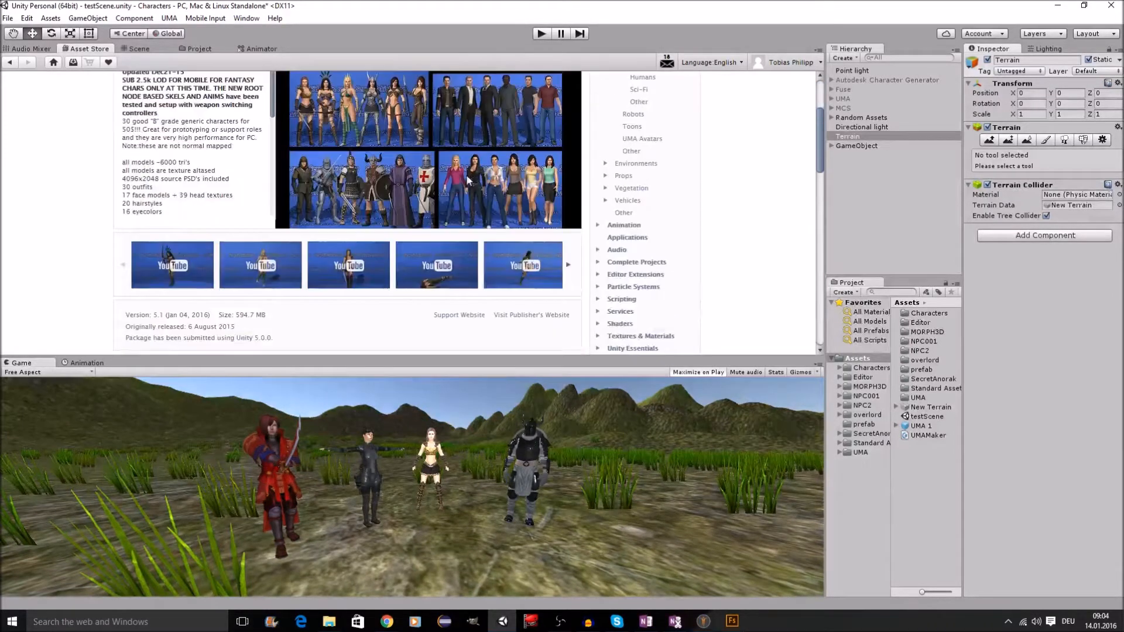
pyautogui.scroll(-2, 420, 248)
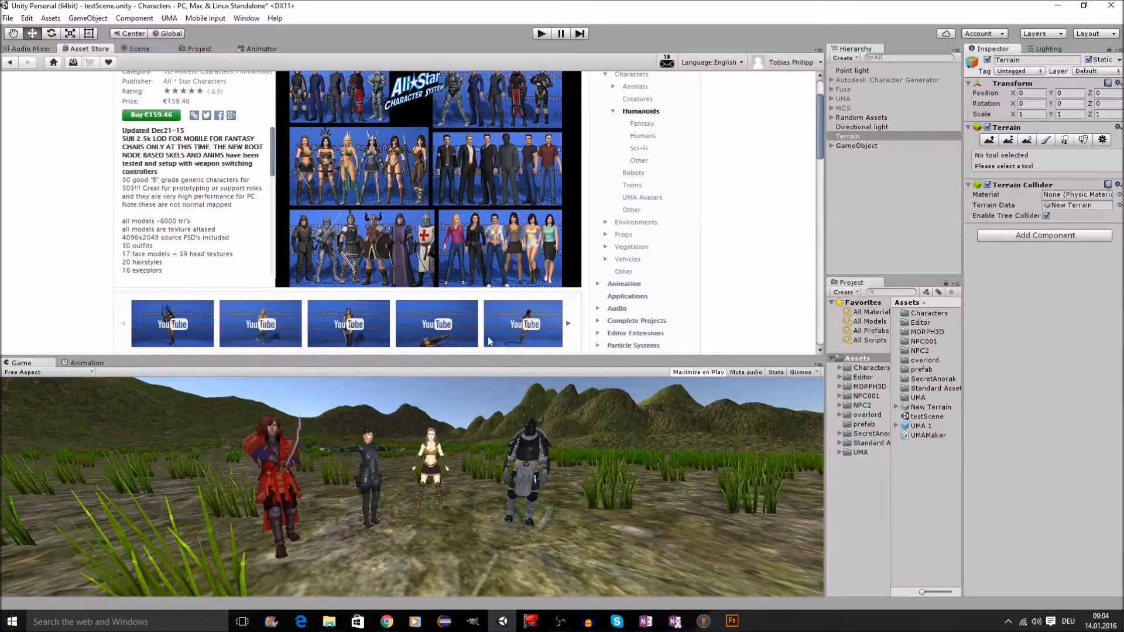
pyautogui.moveTo(487, 358); pyautogui.dragTo(487, 470)
pyautogui.scroll(2, 446, 245)
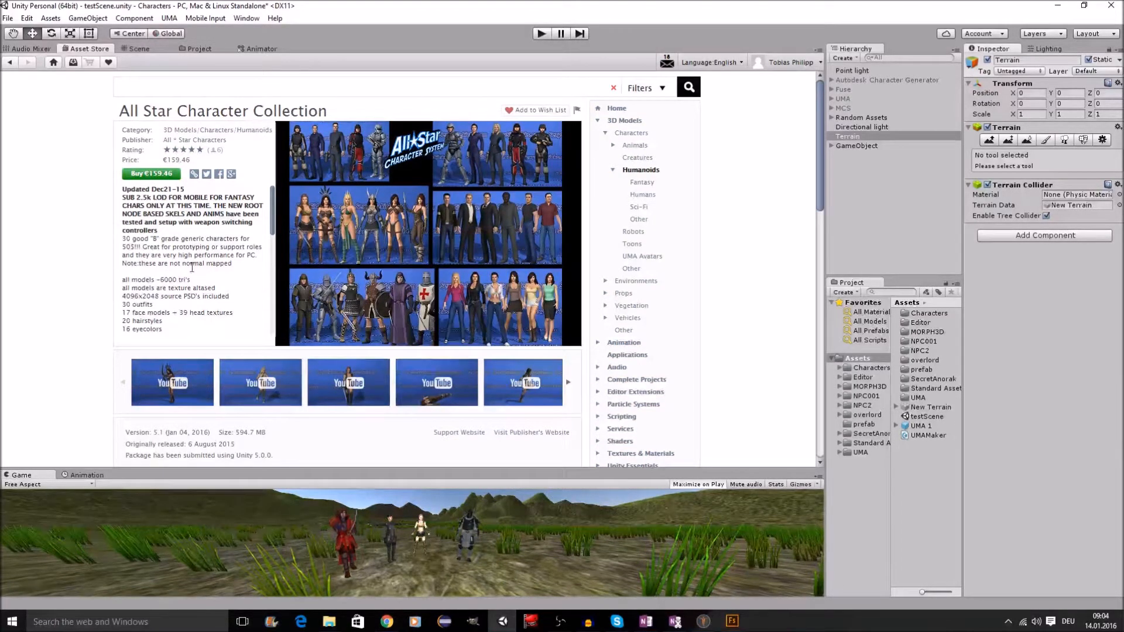
# Review the All Star Character Collection's description, preview videos and package contents
pyautogui.scroll(-7, 448, 214)
pyautogui.scroll(5, 445, 214)
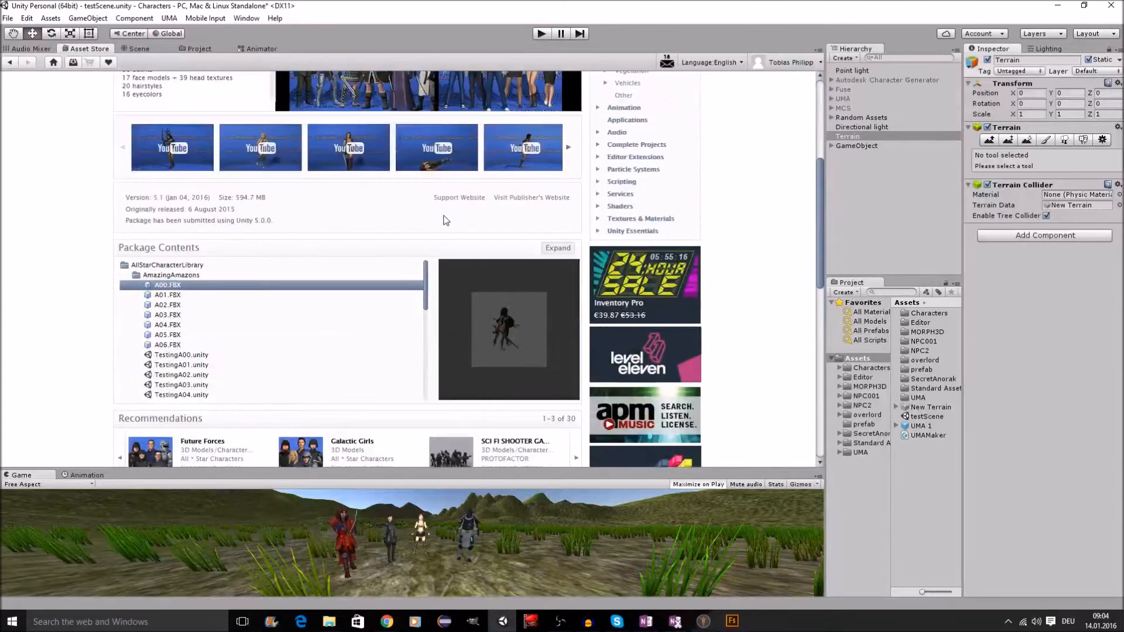
pyautogui.scroll(2, 443, 220)
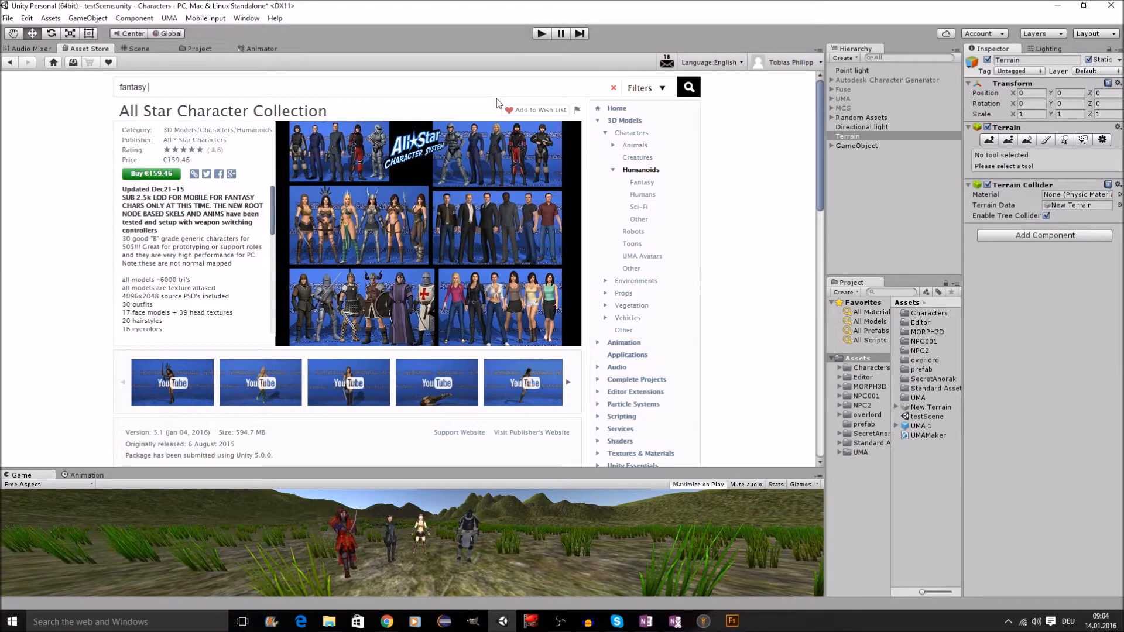
# Search the Asset Store for "fantasy horde" and open the Fantasy Horde – Dwarfs package
pyautogui.hotkey('ctrl', 'a')
pyautogui.press('BackSpace')
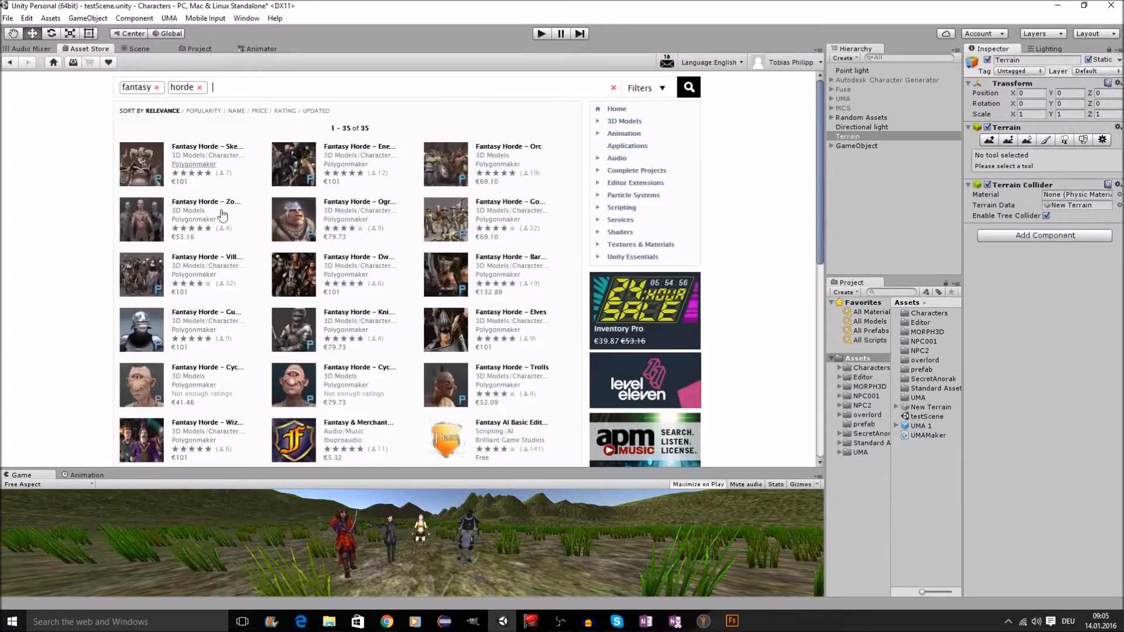
pyautogui.click(367, 258)
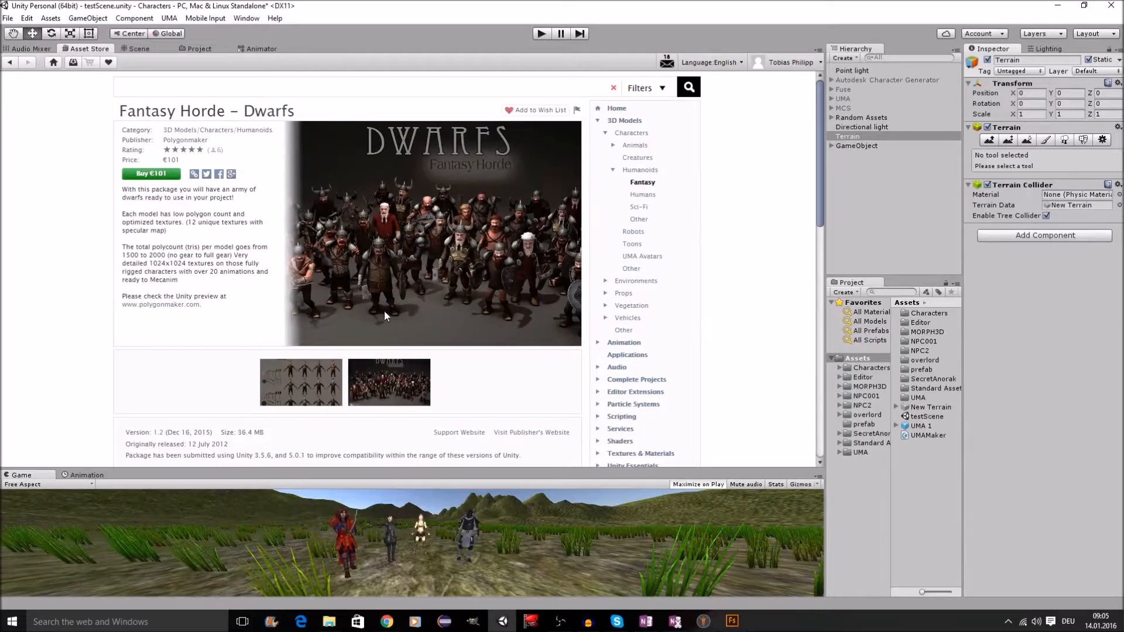
# Examine the Dwarfs package's enlarged preview images, from the model overview sheet to the group picture
pyautogui.click(389, 314)
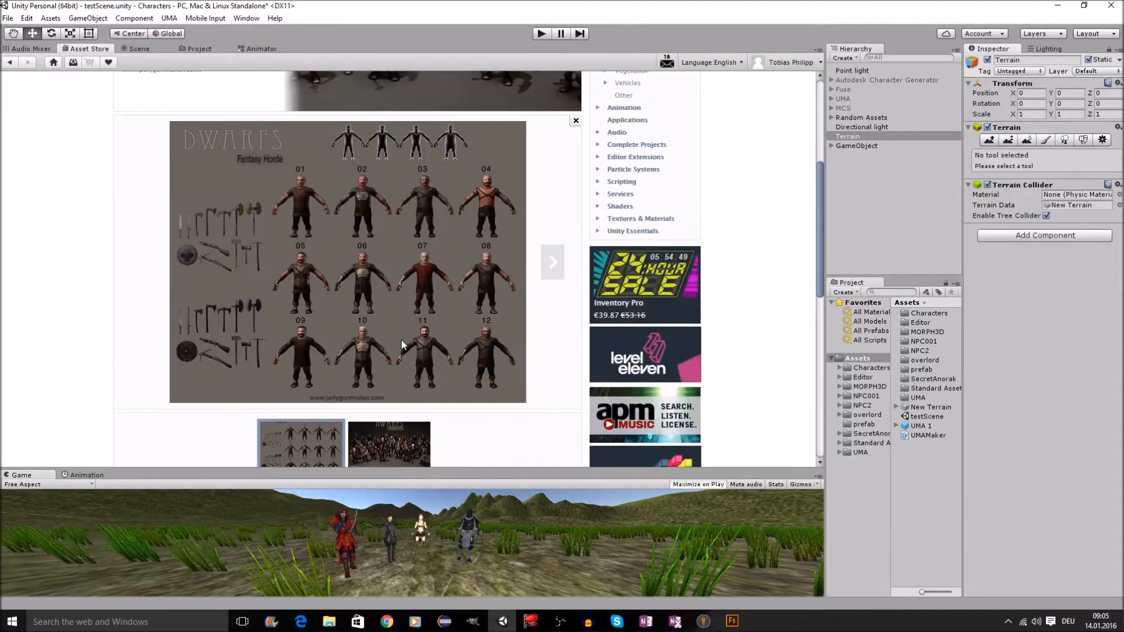
pyautogui.scroll(4, 484, 255)
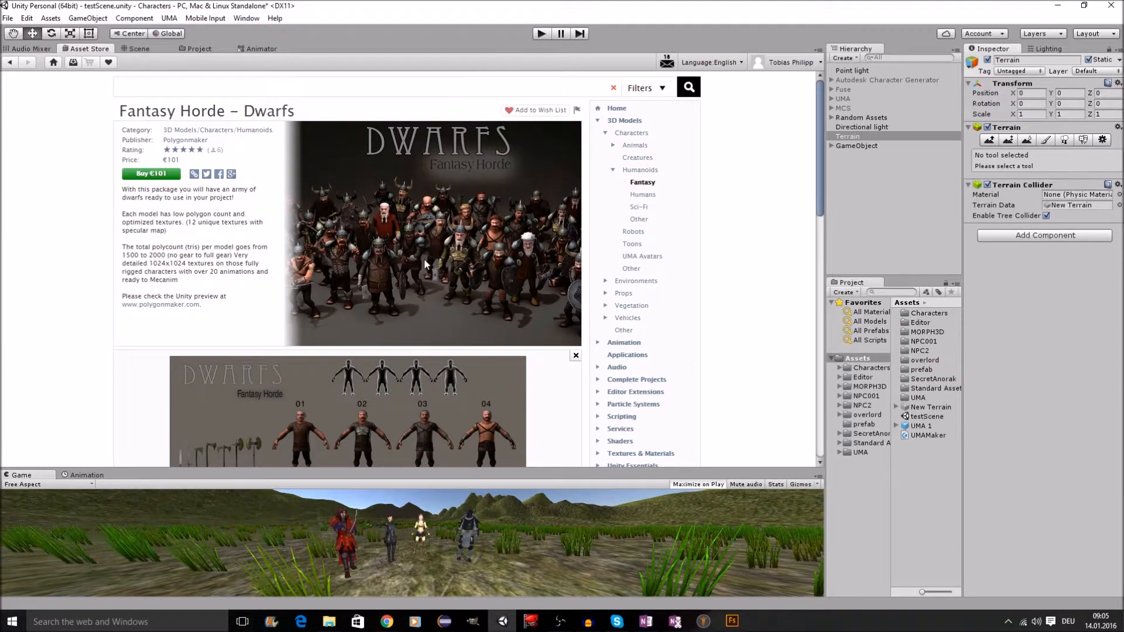
pyautogui.scroll(-4, 423, 258)
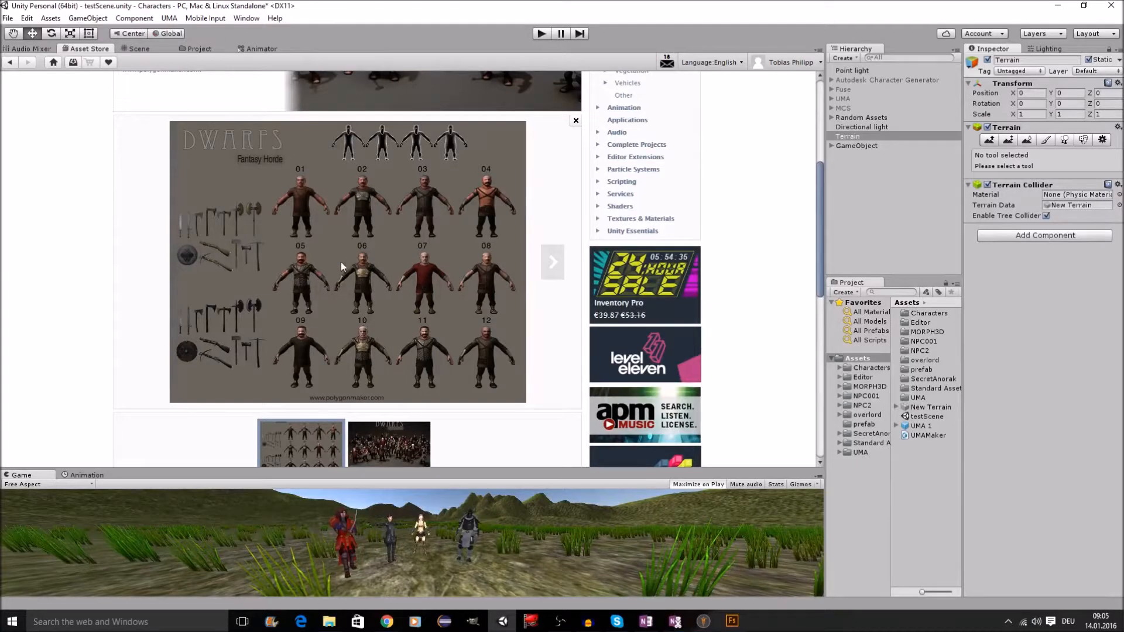
pyautogui.scroll(4, 488, 286)
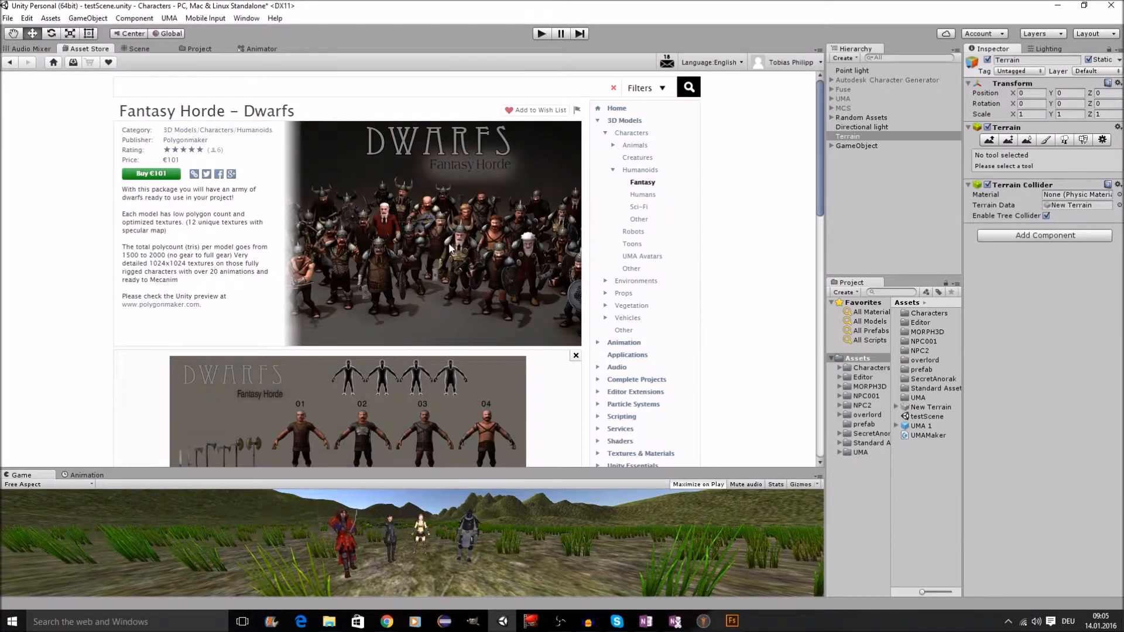
pyautogui.scroll(-3, 471, 285)
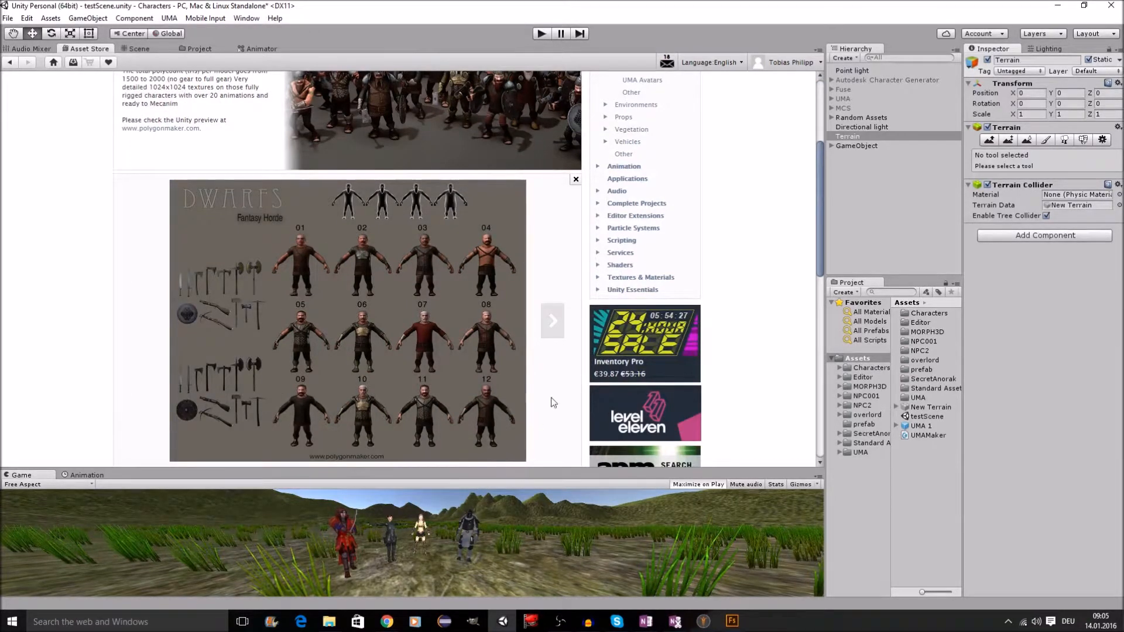
pyautogui.scroll(2, 537, 404)
pyautogui.scroll(-4, 542, 370)
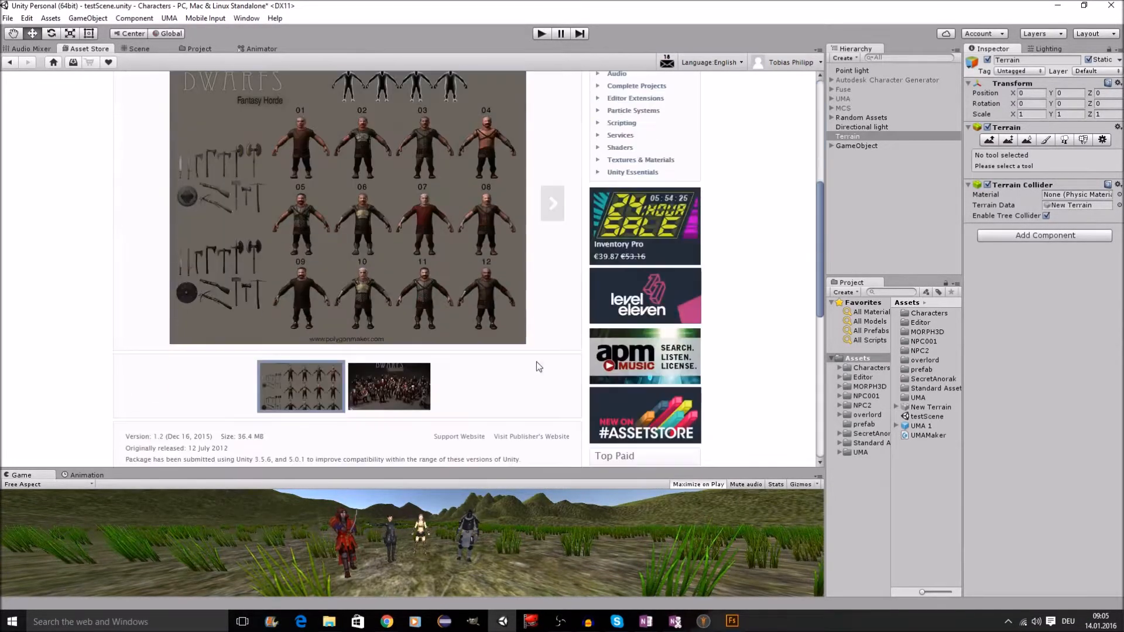
pyautogui.click(554, 199)
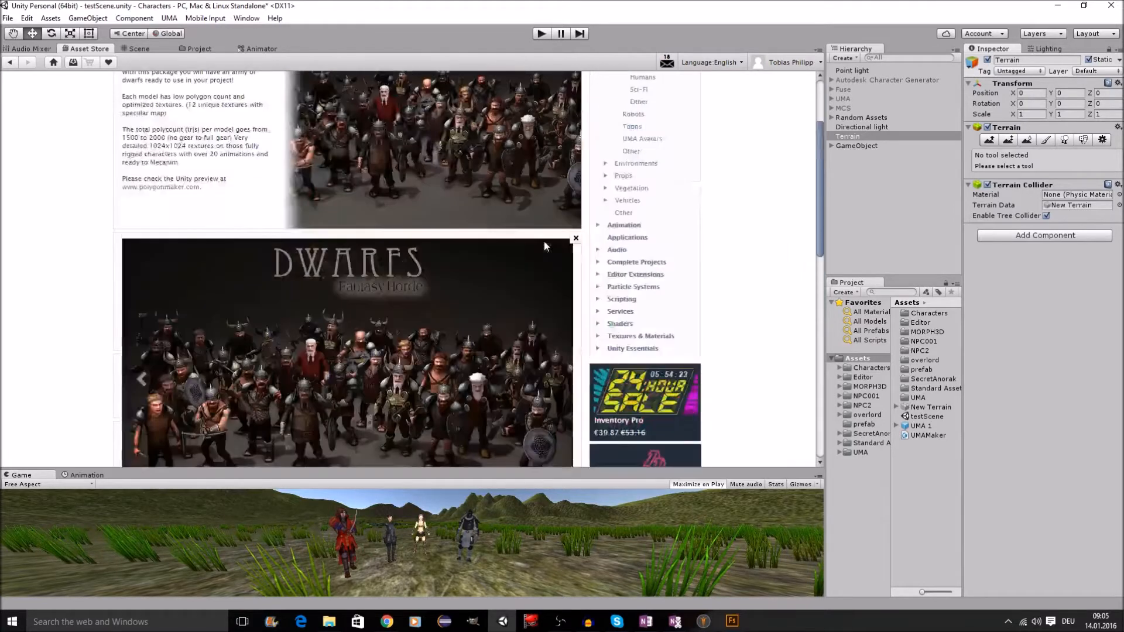
# Return to the Fantasy Horde results and view the Villagers package followed by the Goblin package
pyautogui.click(10, 62)
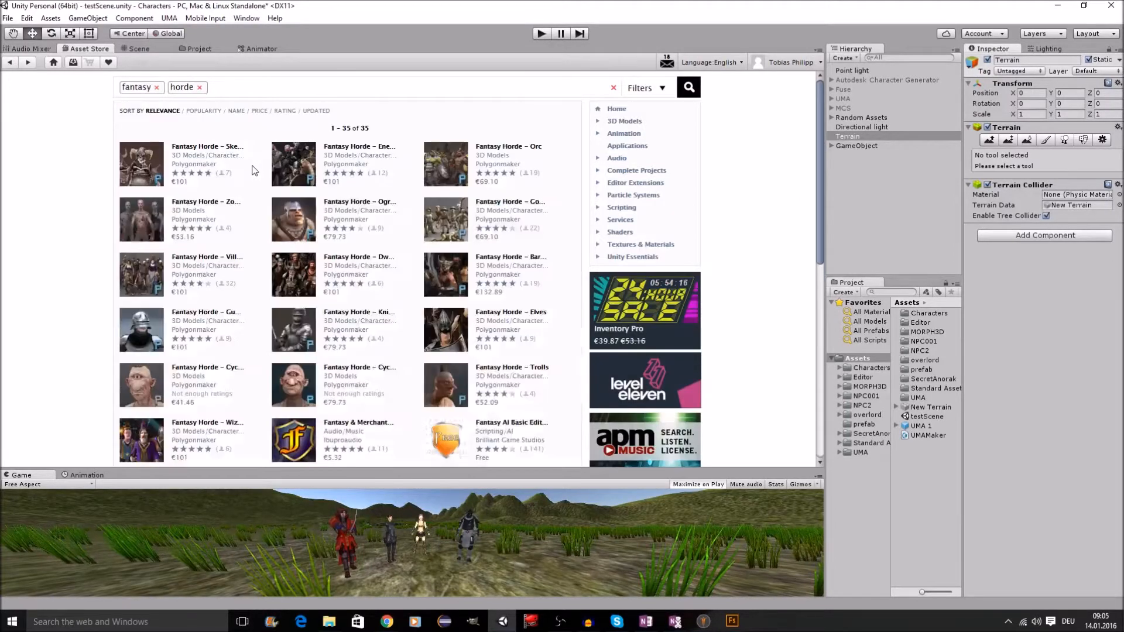
pyautogui.click(225, 267)
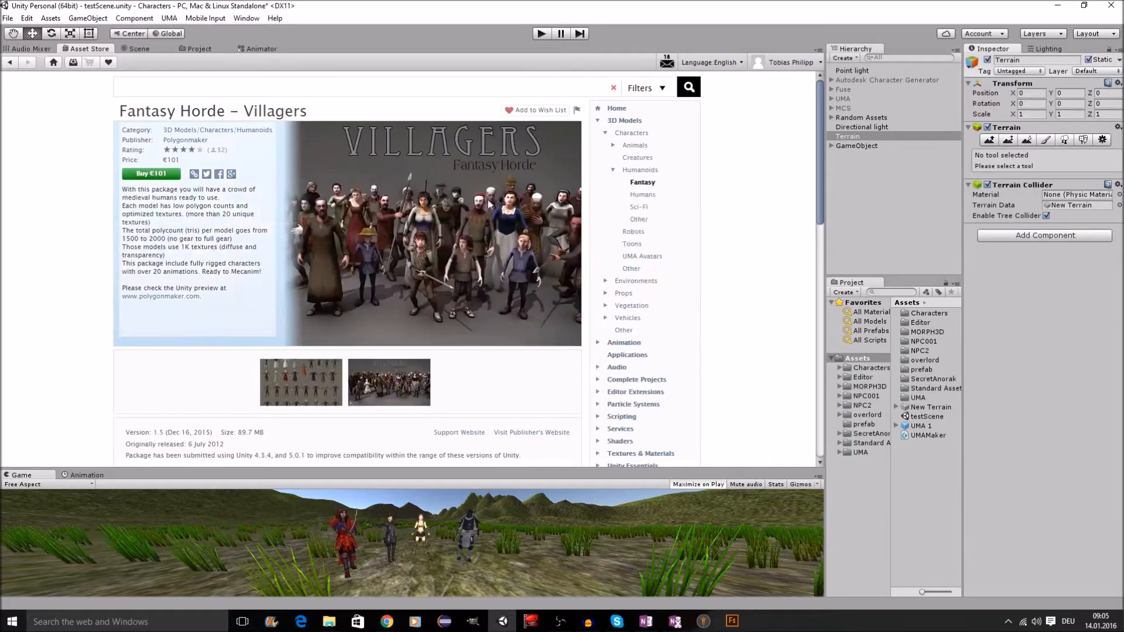
pyautogui.click(10, 62)
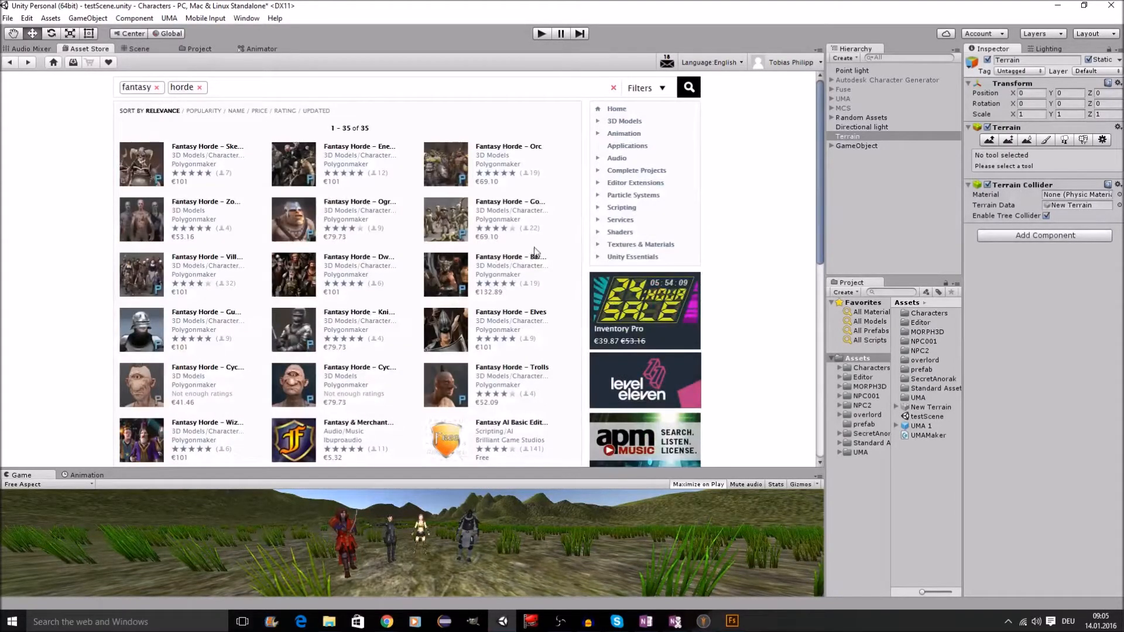
pyautogui.click(521, 202)
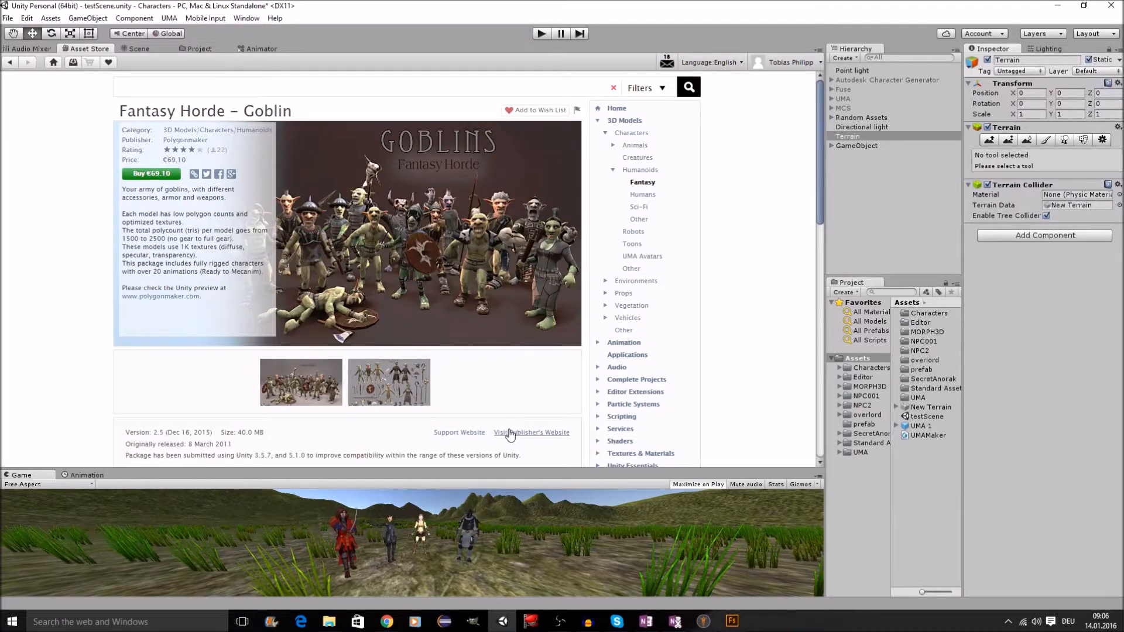
# Switch to the arteria3d website in Chrome and open the Fantasy category of its Environment Packs
pyautogui.moveTo(391, 627)
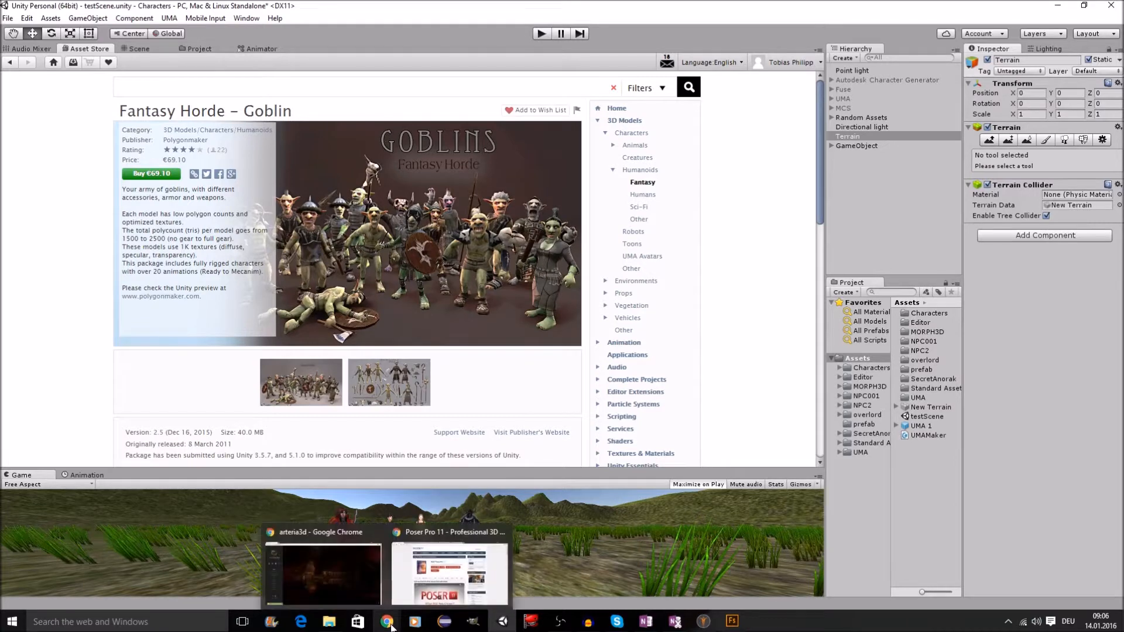
pyautogui.click(354, 584)
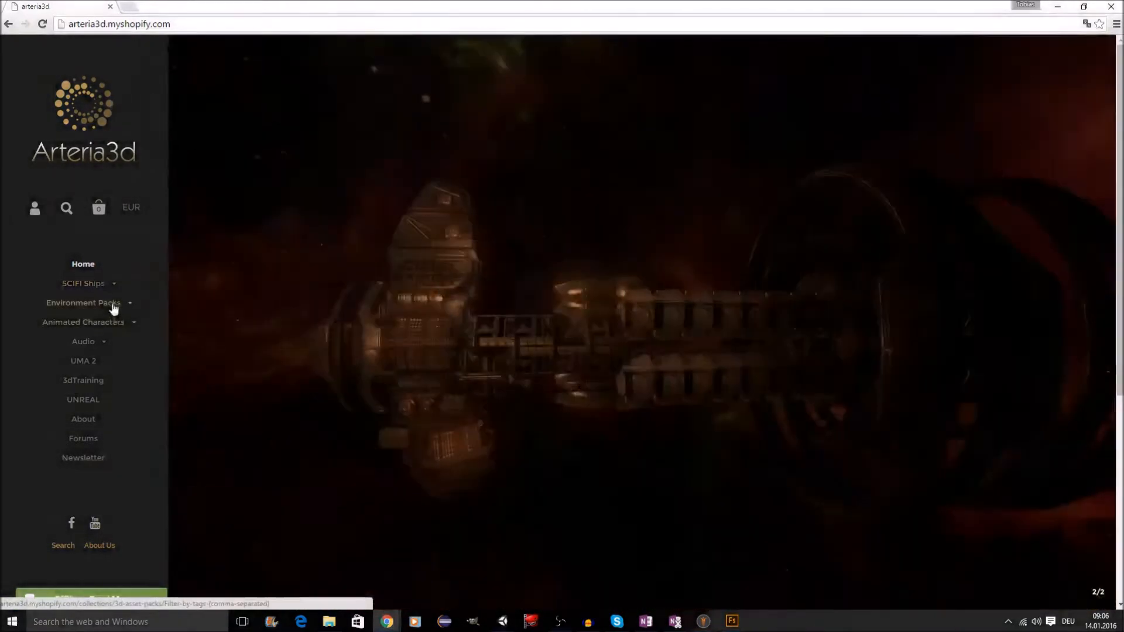
pyautogui.click(115, 305)
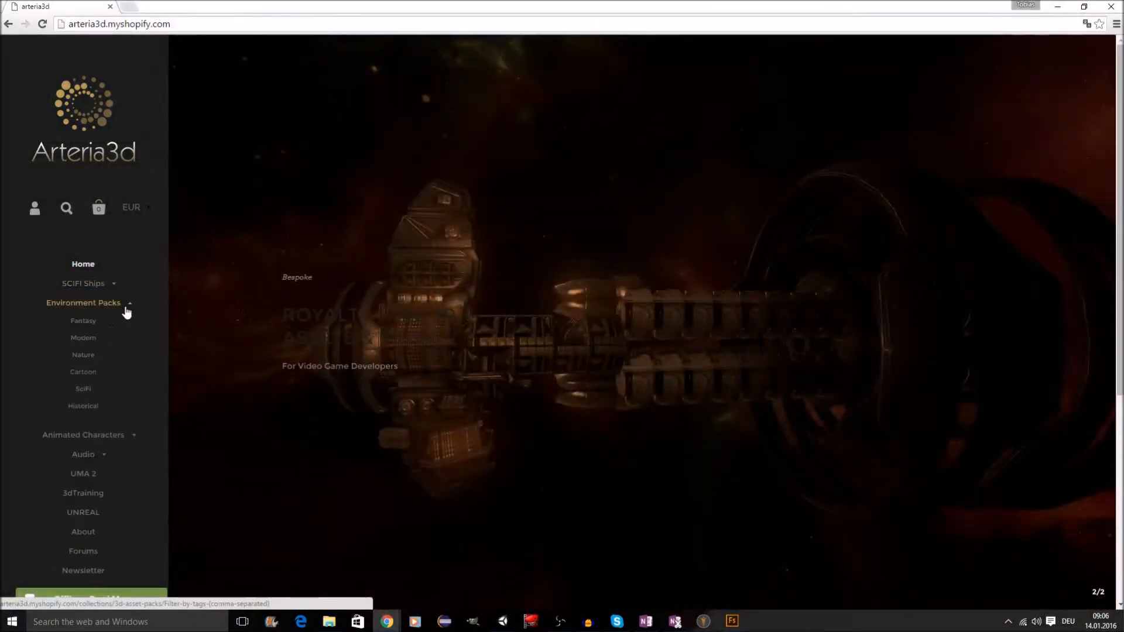
pyautogui.click(90, 321)
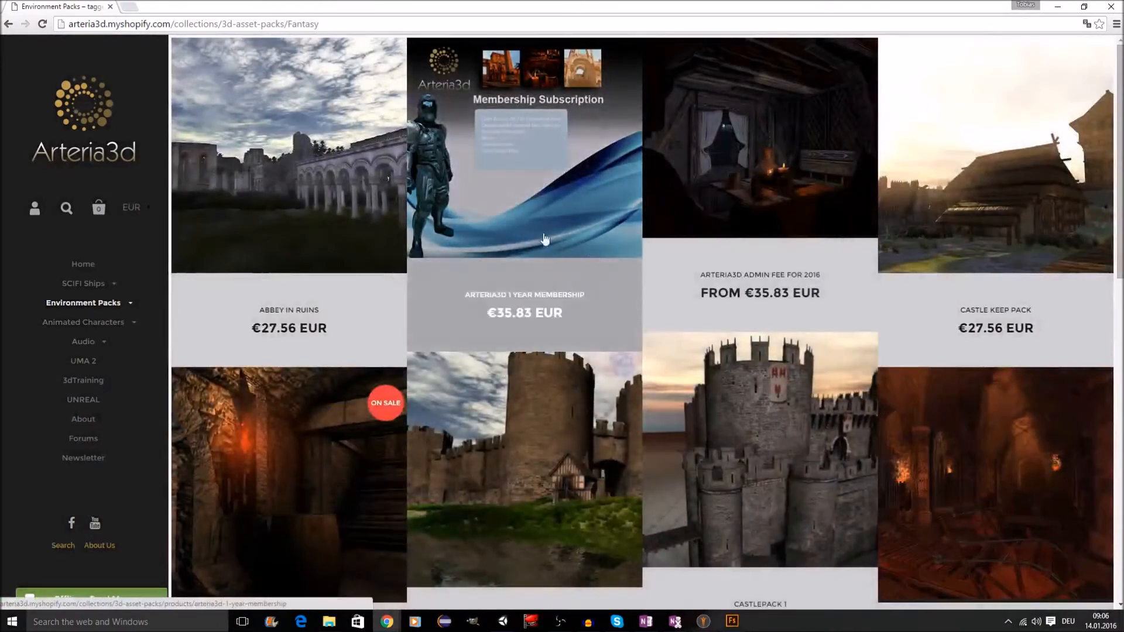
# Open the Fantasy category of Animated Characters on arteria3d and look through the offered characters
pyautogui.click(89, 322)
pyautogui.click(93, 341)
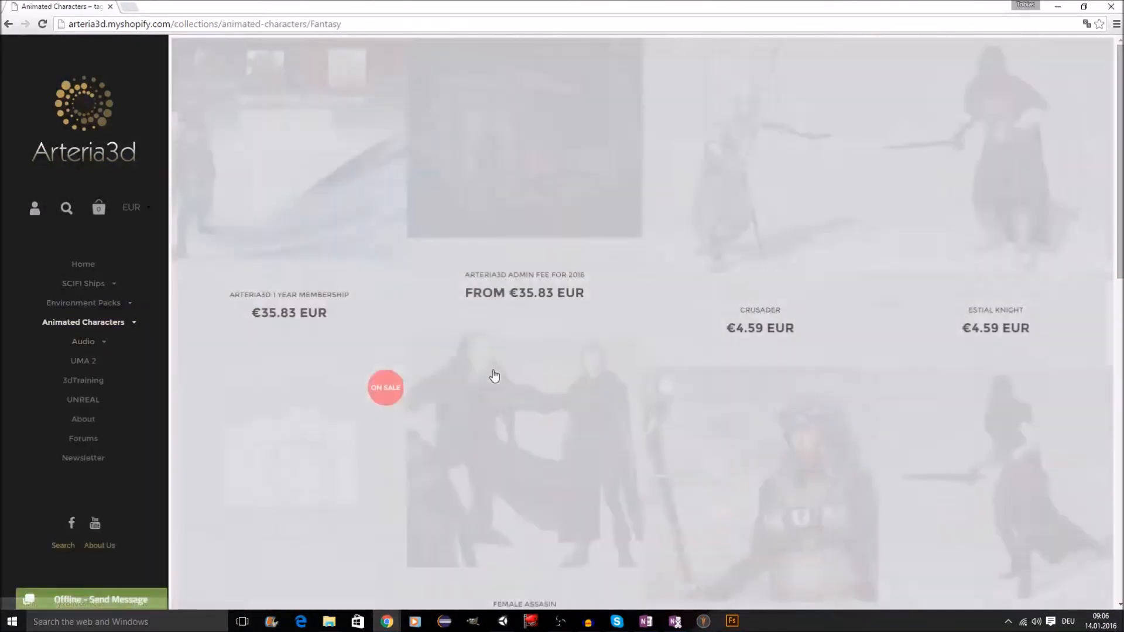
pyautogui.scroll(-10, 553, 270)
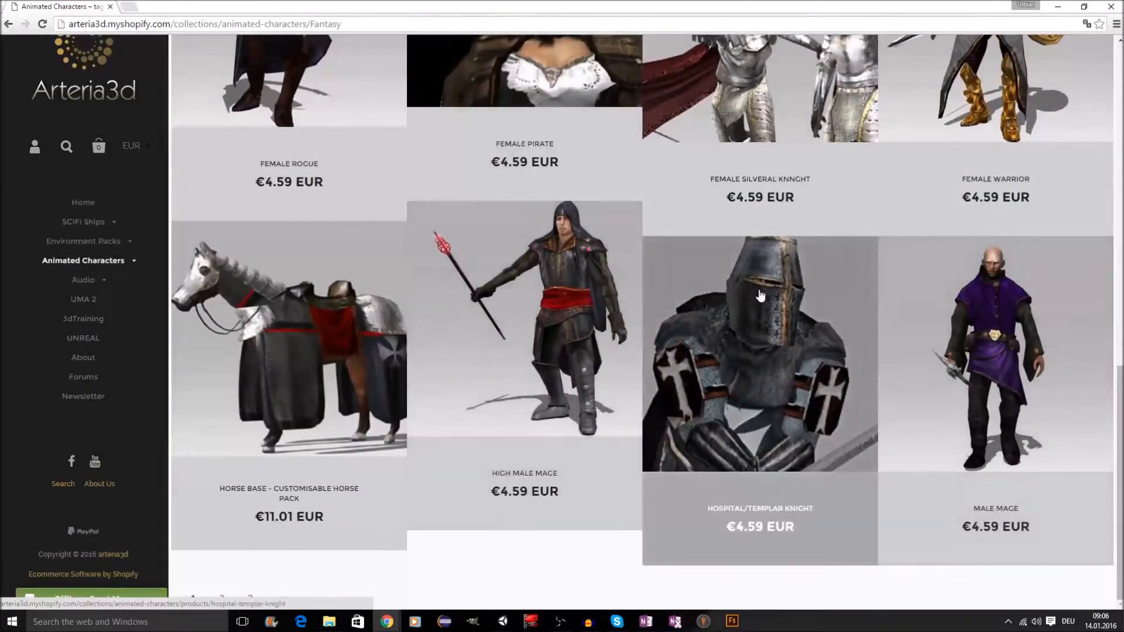
pyautogui.scroll(10, 856, 326)
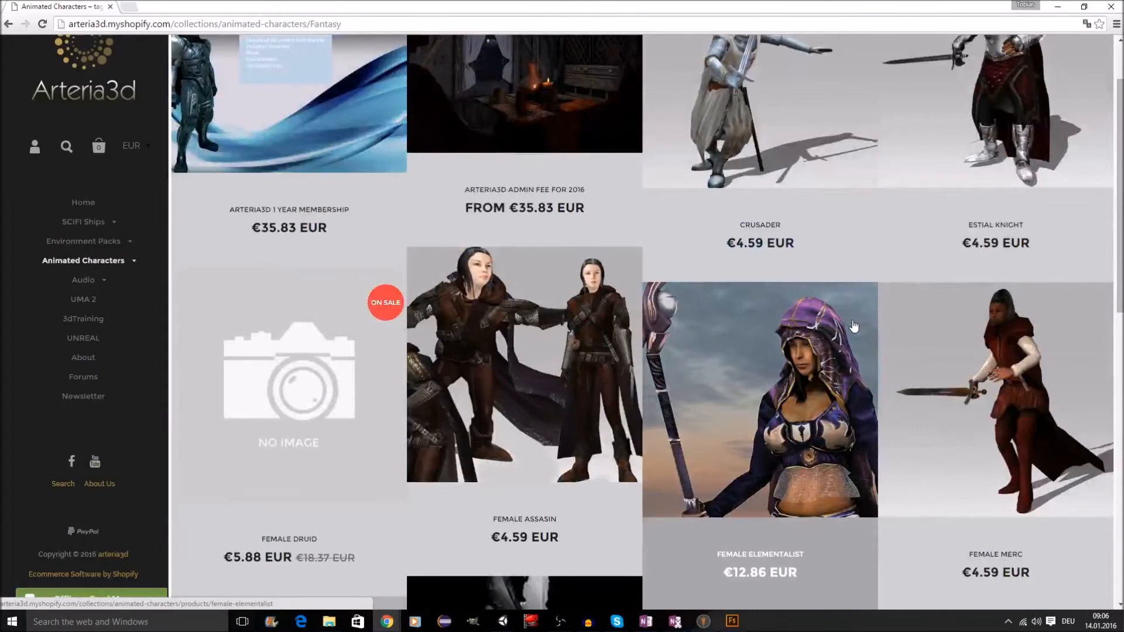
pyautogui.scroll(2, 854, 326)
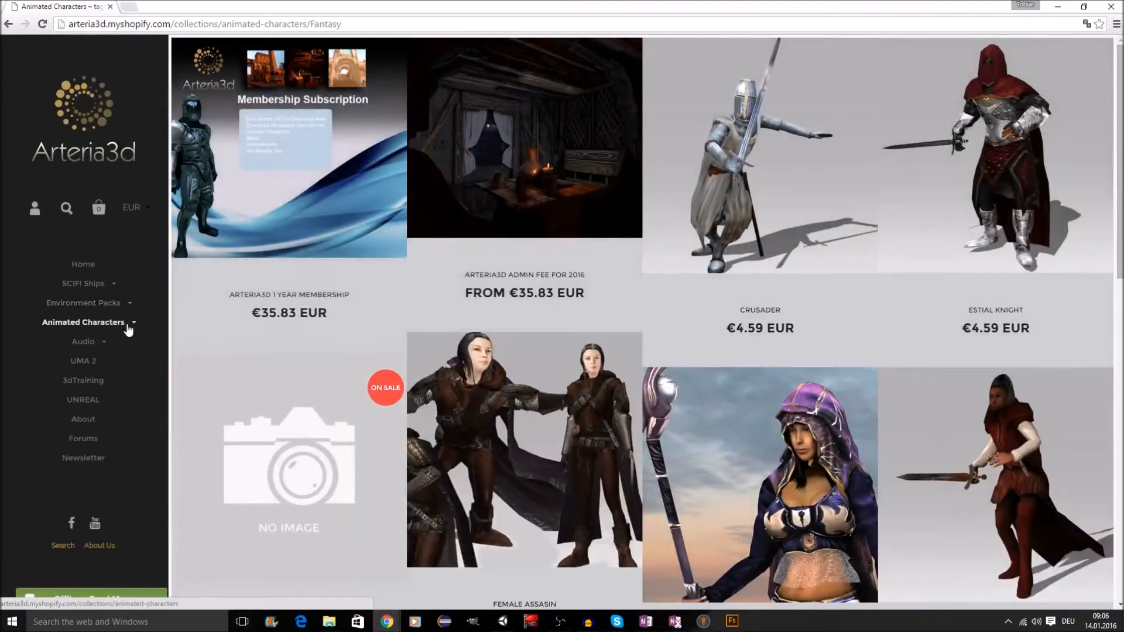
pyautogui.scroll(-5, 547, 351)
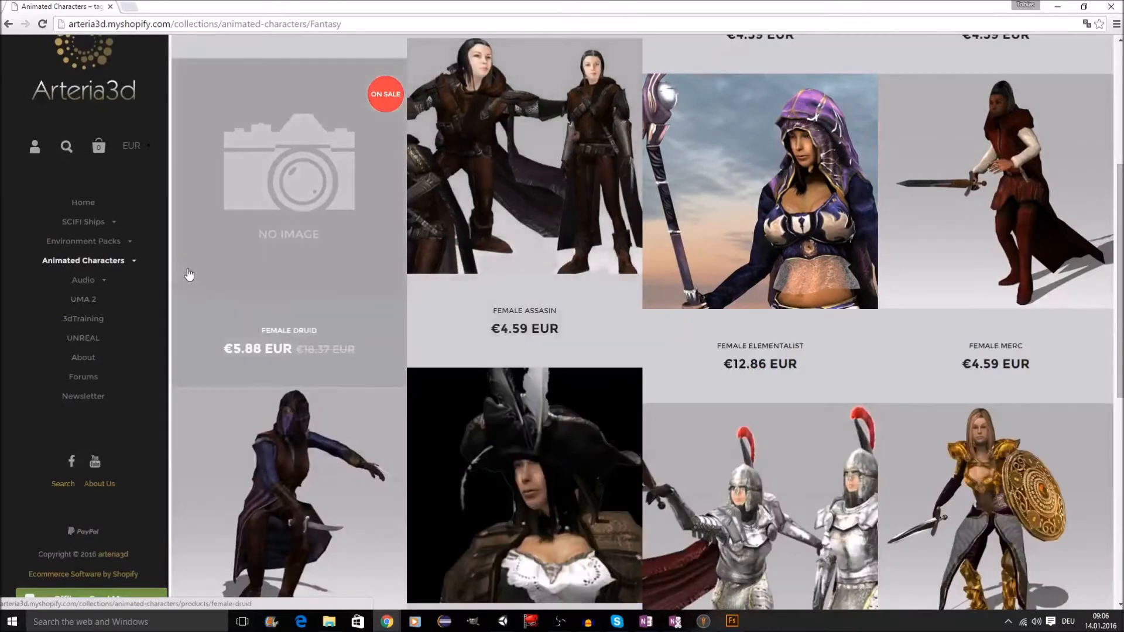
# Open the One Base Male (OBM) kit from the OBM base characters category and read its description
pyautogui.click(133, 263)
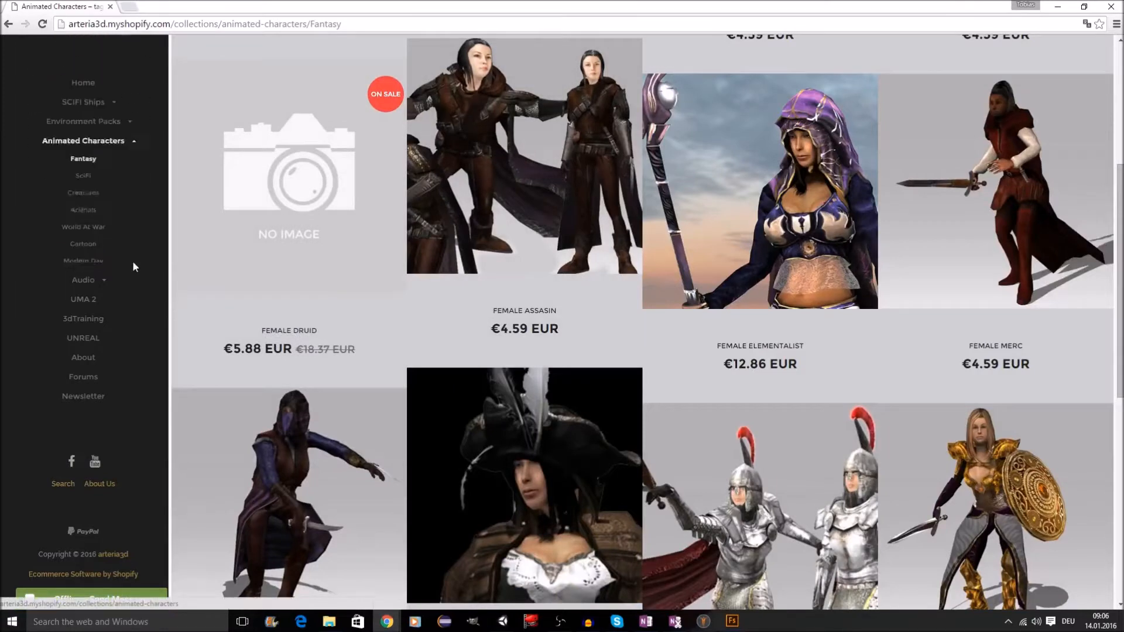
pyautogui.scroll(2, 130, 151)
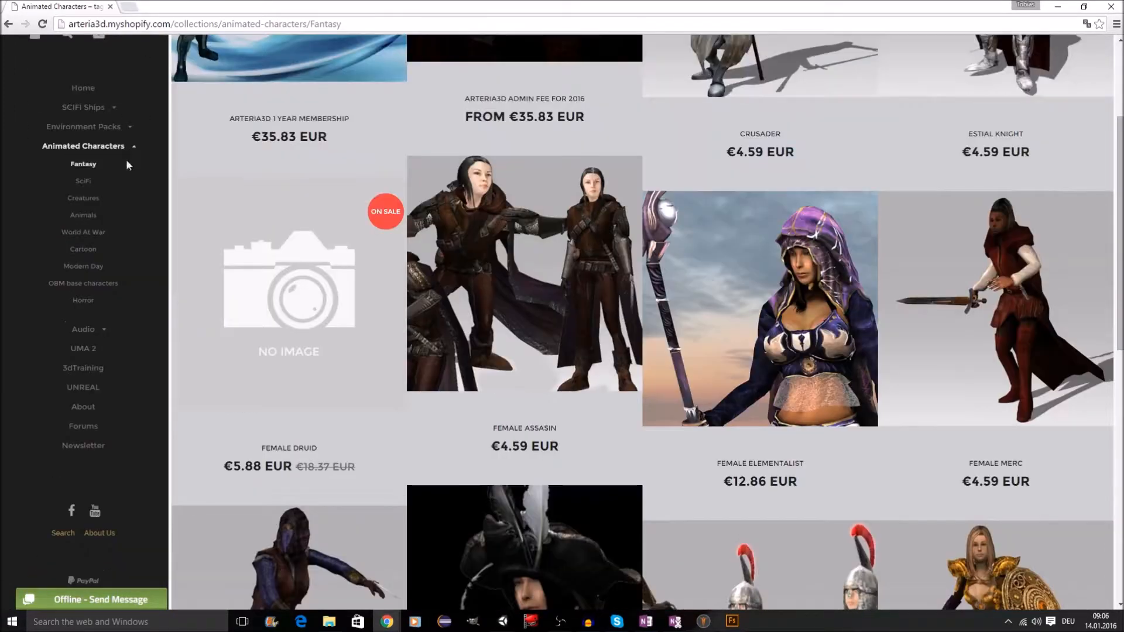
pyautogui.click(111, 280)
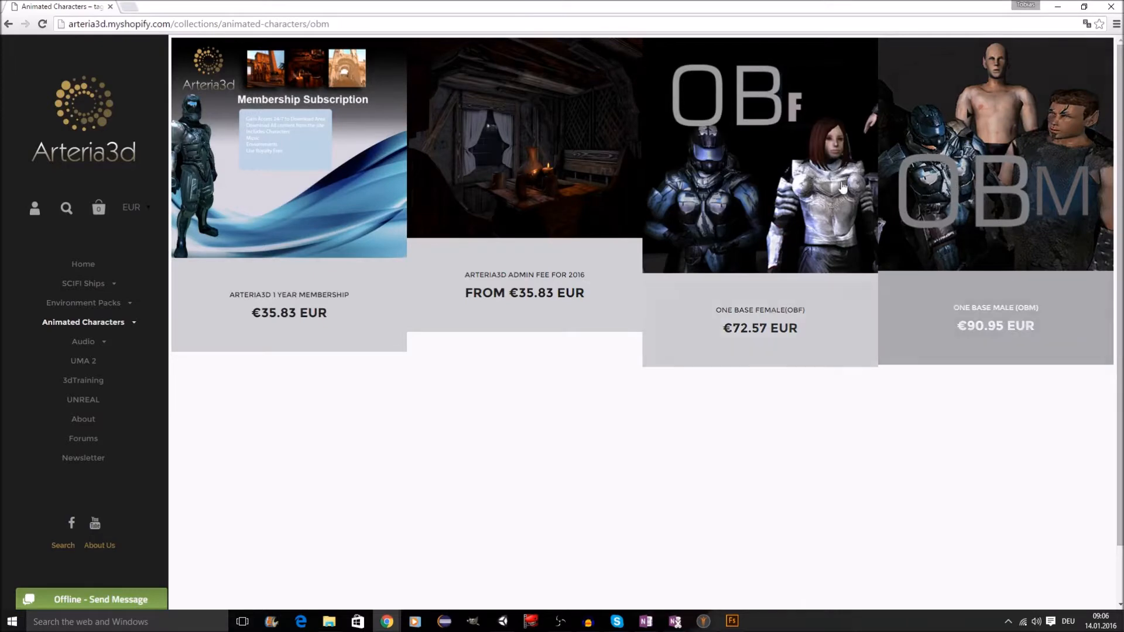
pyautogui.click(991, 155)
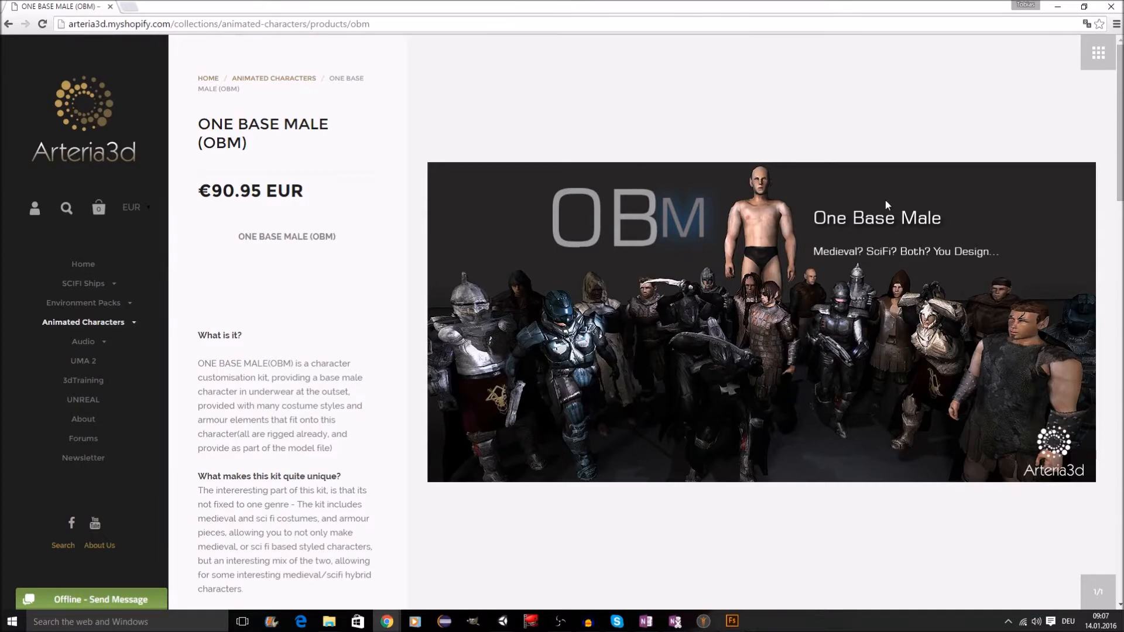
pyautogui.scroll(-5, 694, 245)
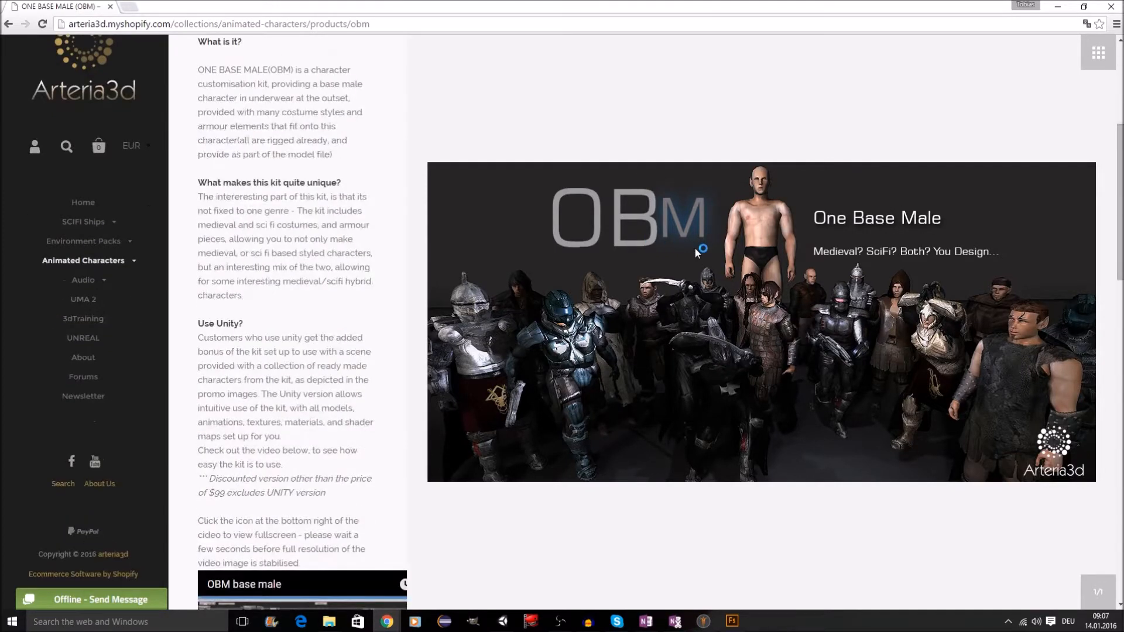
# Finish reading the One Base Male kit's description and close the arteria3d browser window
pyautogui.scroll(-6, 694, 247)
pyautogui.scroll(11, 694, 247)
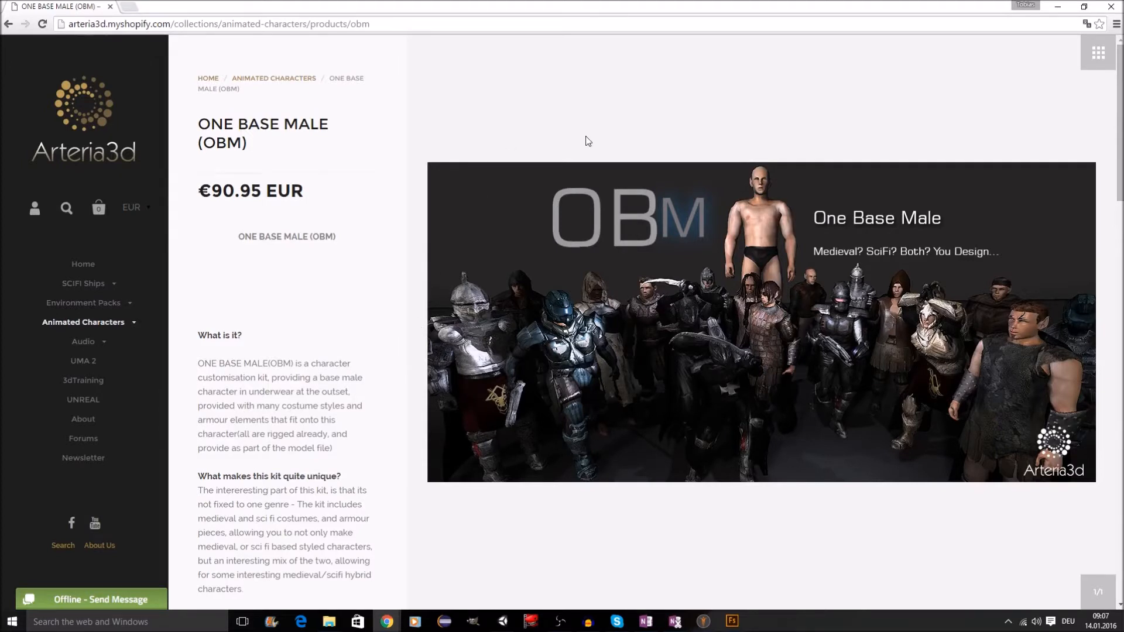
pyautogui.click(1115, 8)
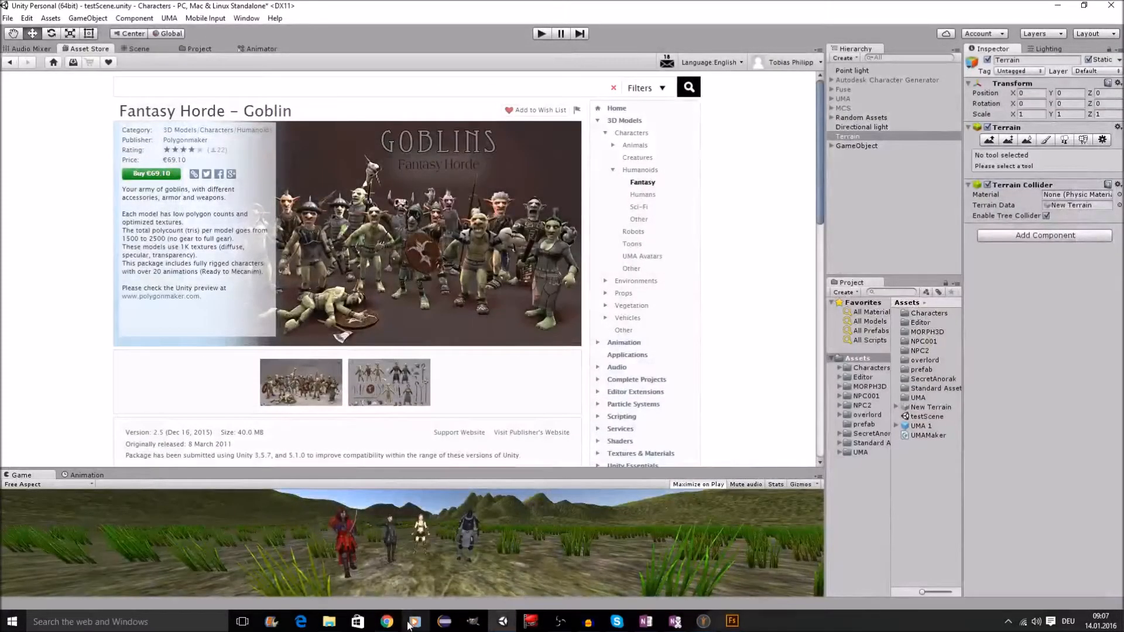
# Show the Scene view in Unity and deactivate the Random Assets object
pyautogui.moveTo(394, 627)
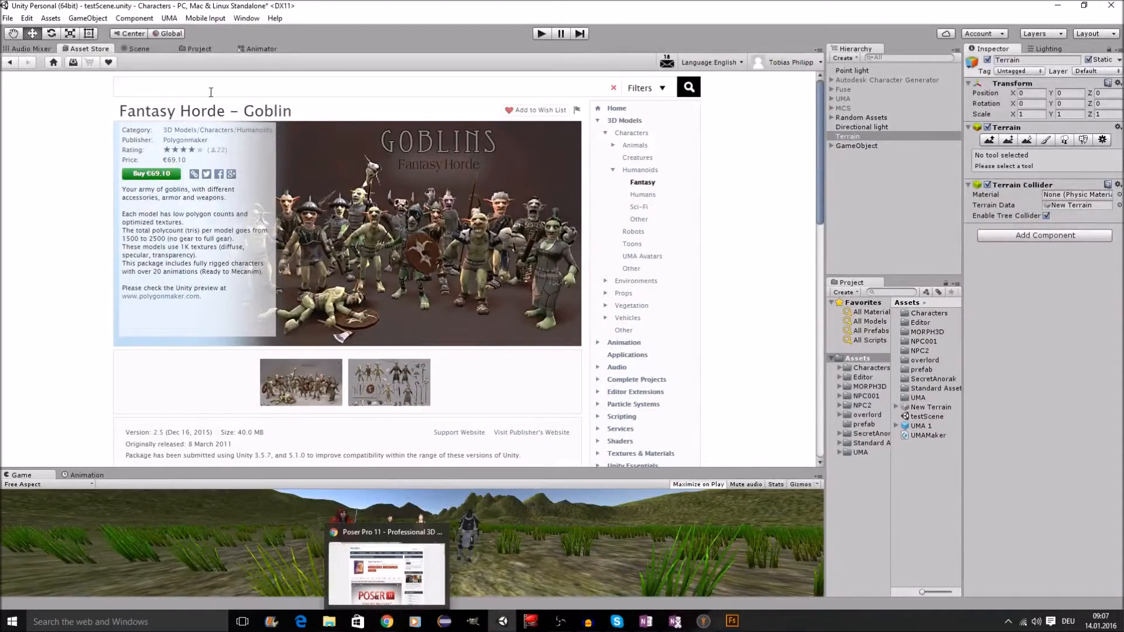
pyautogui.click(144, 50)
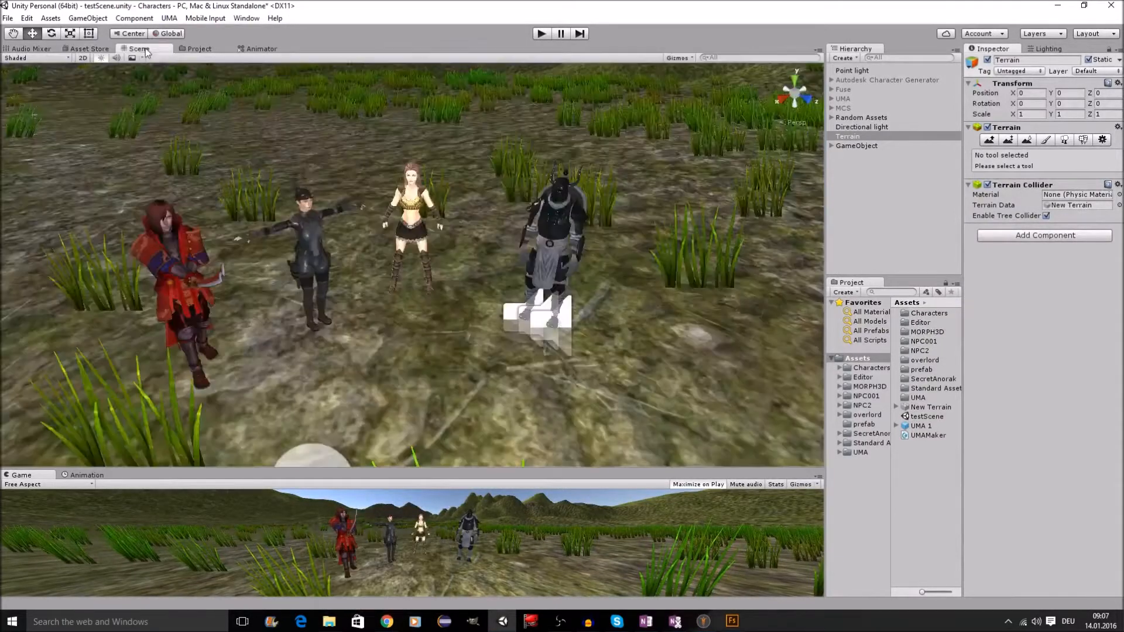
pyautogui.click(860, 117)
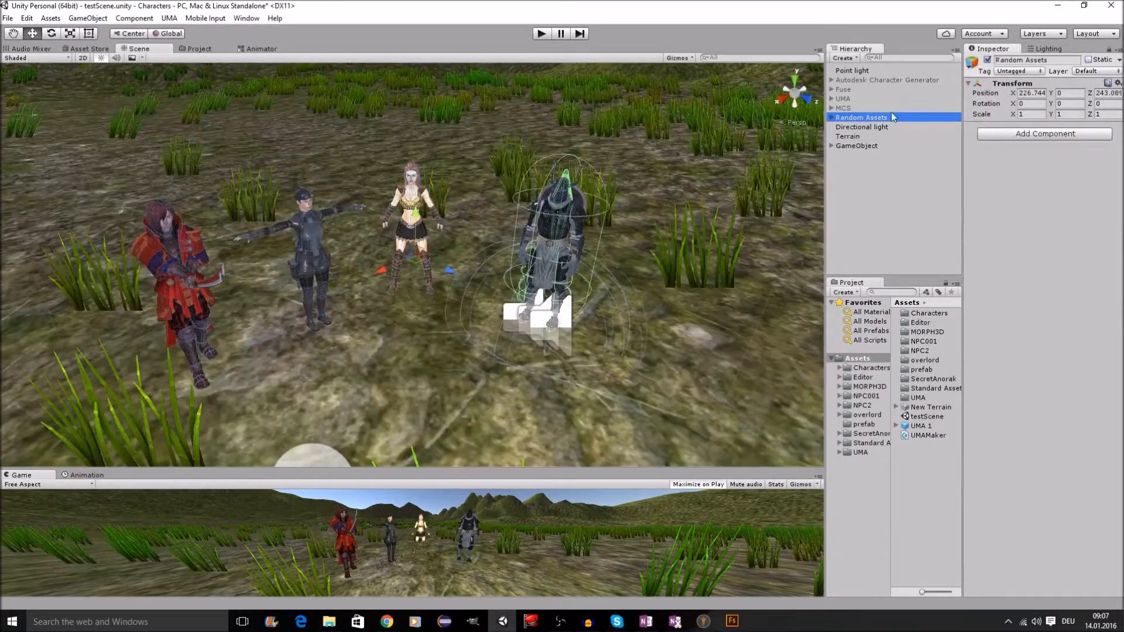
pyautogui.click(987, 60)
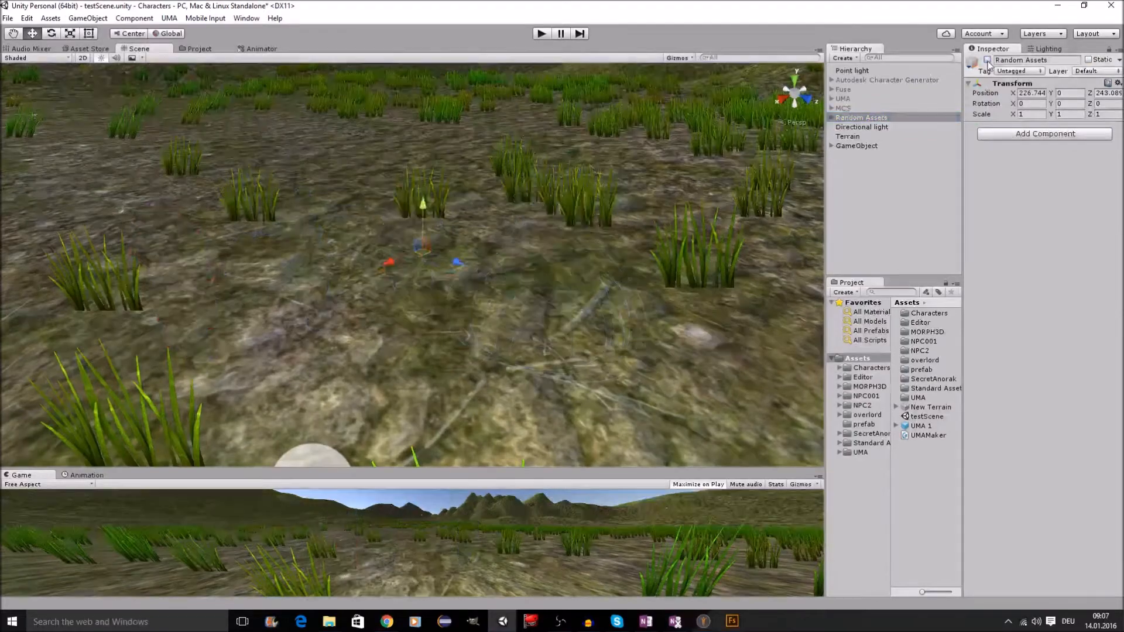
# Switch to Chrome and look through the Poser Pro 11 page from its introduction to the Animation section
pyautogui.click(387, 622)
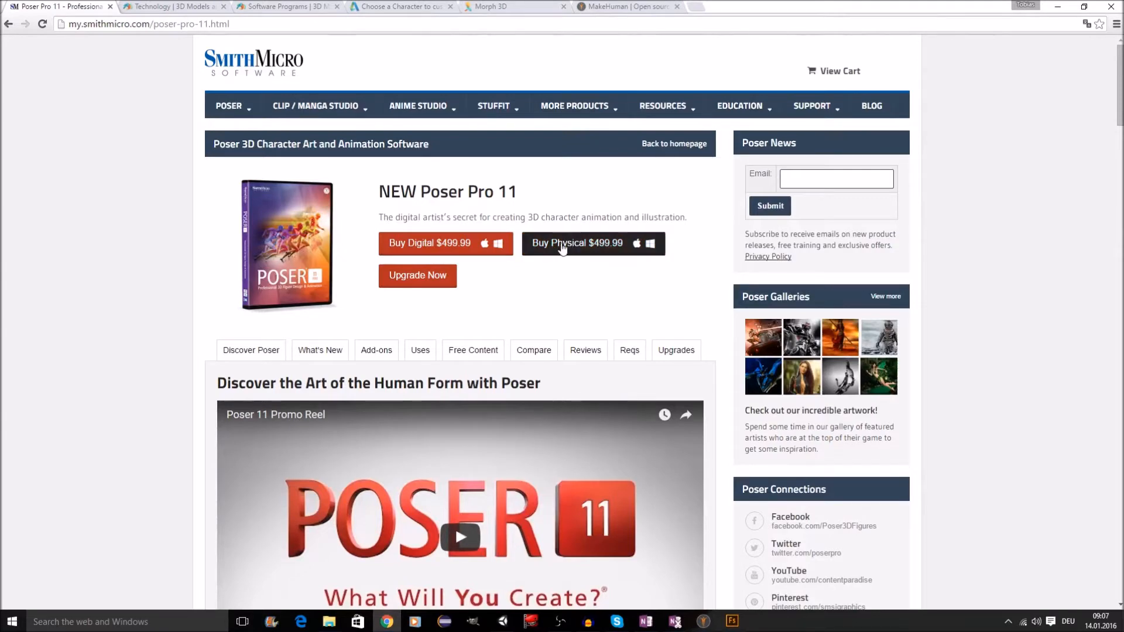
pyautogui.scroll(-15, 560, 248)
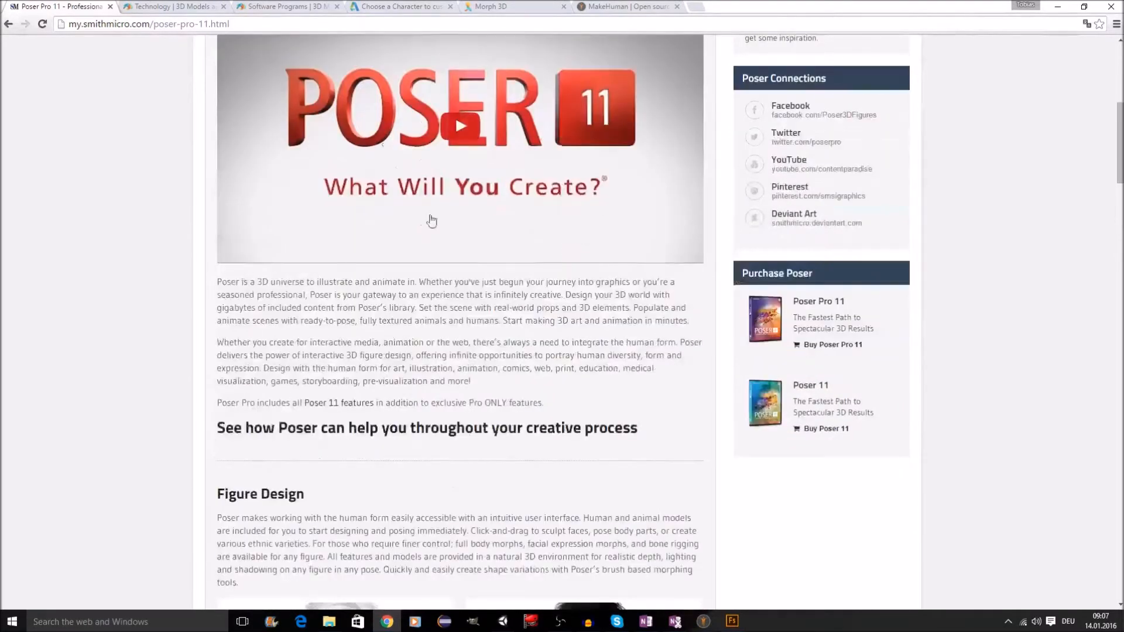
pyautogui.scroll(-12, 670, 255)
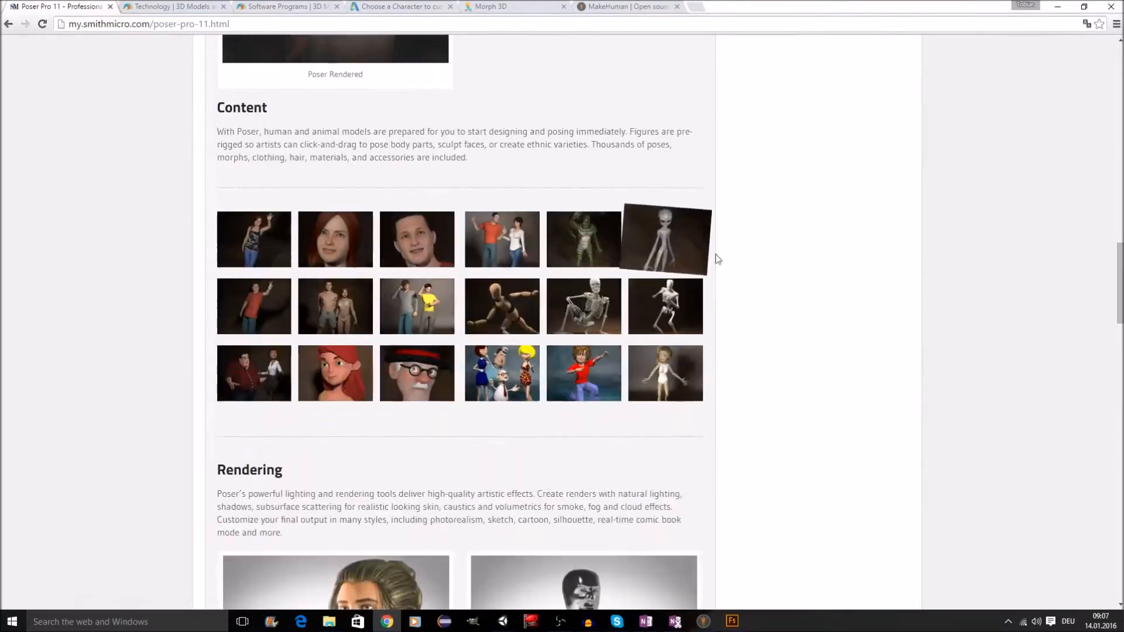
pyautogui.scroll(-3, 729, 256)
pyautogui.scroll(-4, 733, 256)
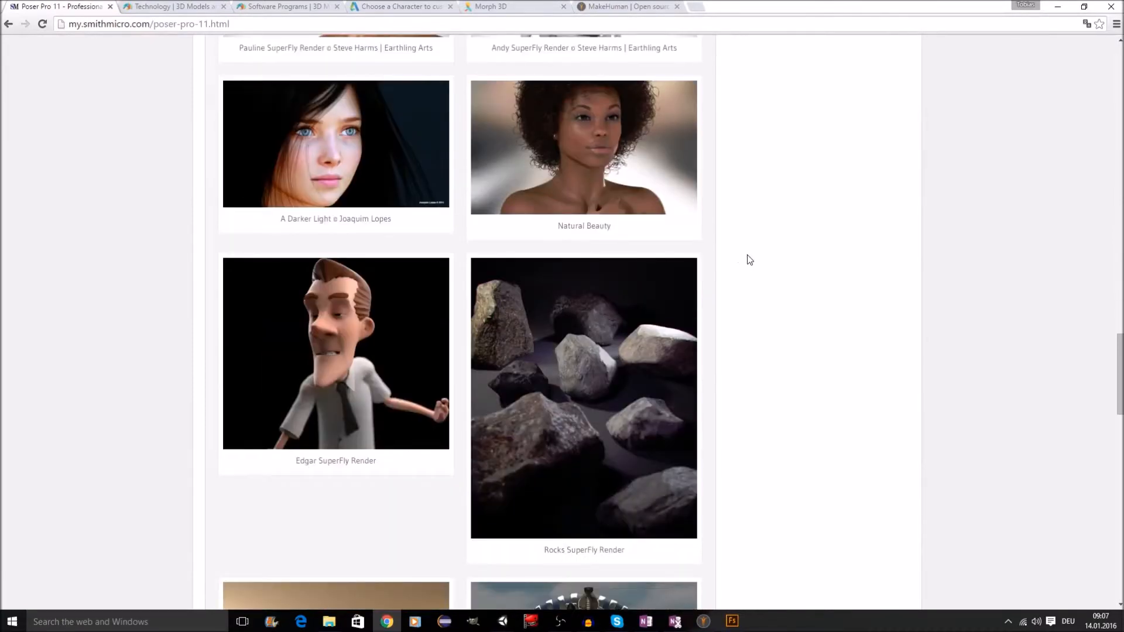
pyautogui.scroll(-4, 750, 260)
pyautogui.scroll(-3, 755, 255)
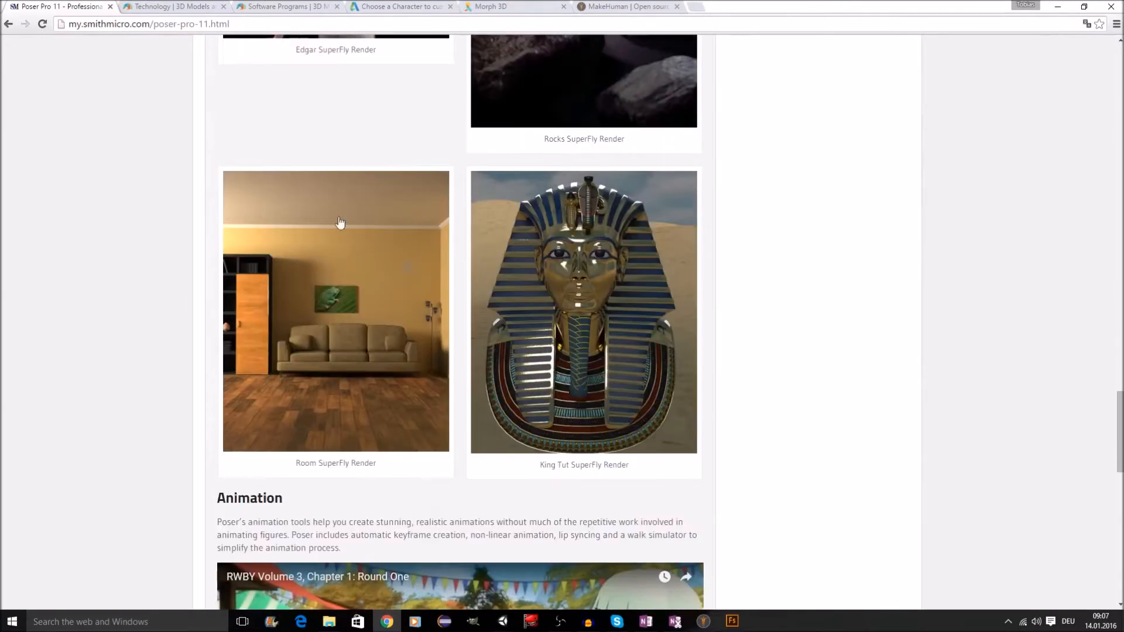
# Review Poser Pro 11's sample renders, included content and Figure Design section, ending at the purchase options
pyautogui.scroll(9, 800, 247)
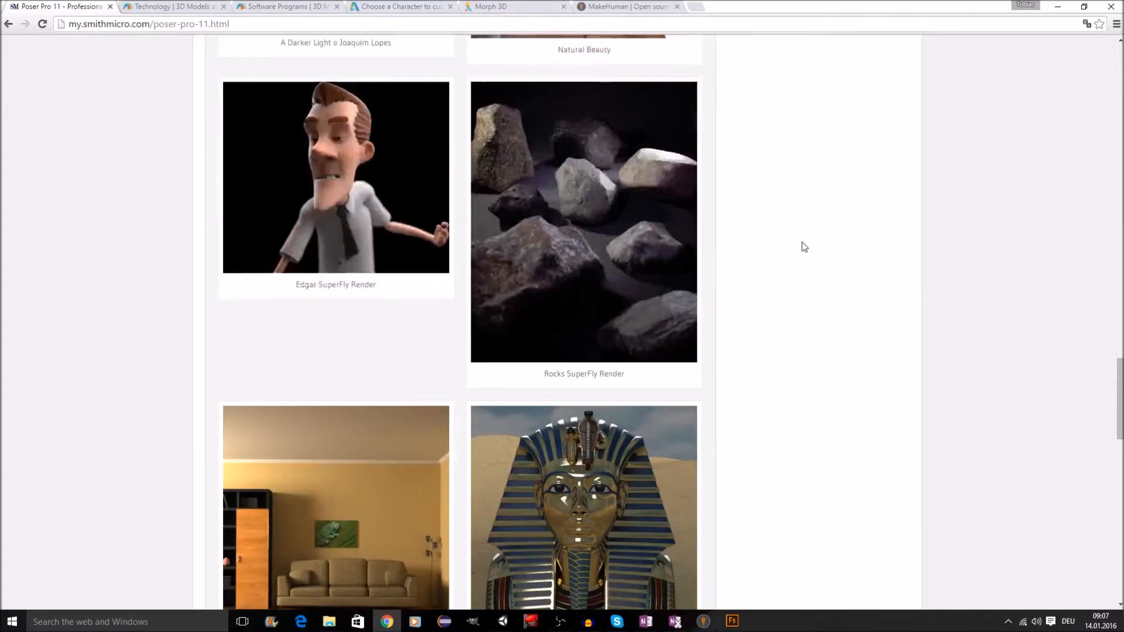
pyautogui.scroll(7, 758, 291)
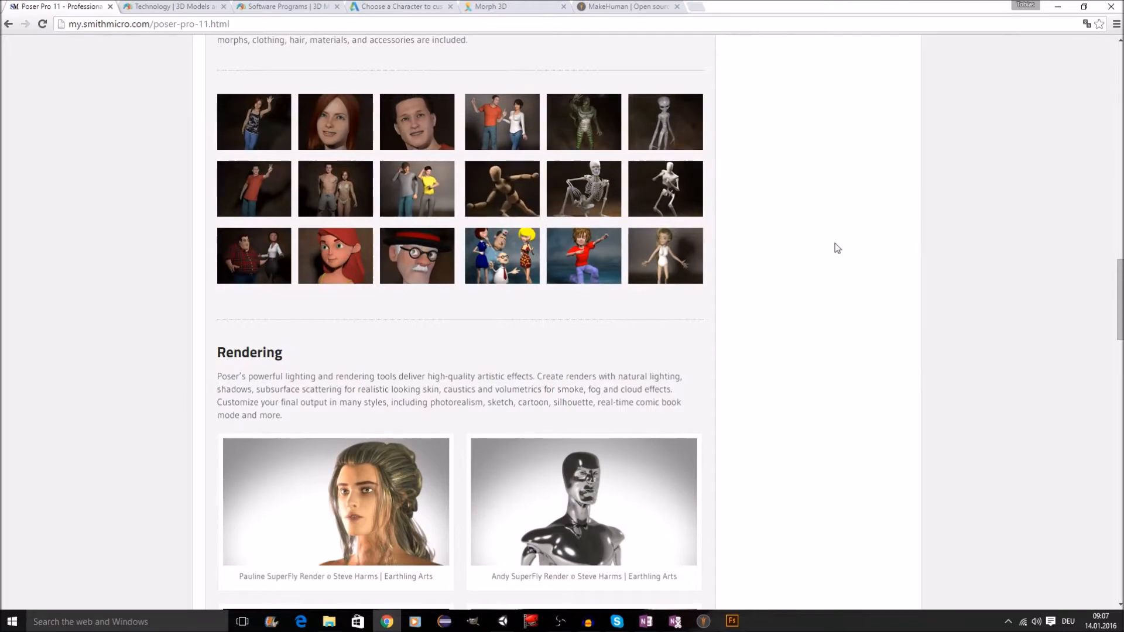
pyautogui.scroll(11, 803, 289)
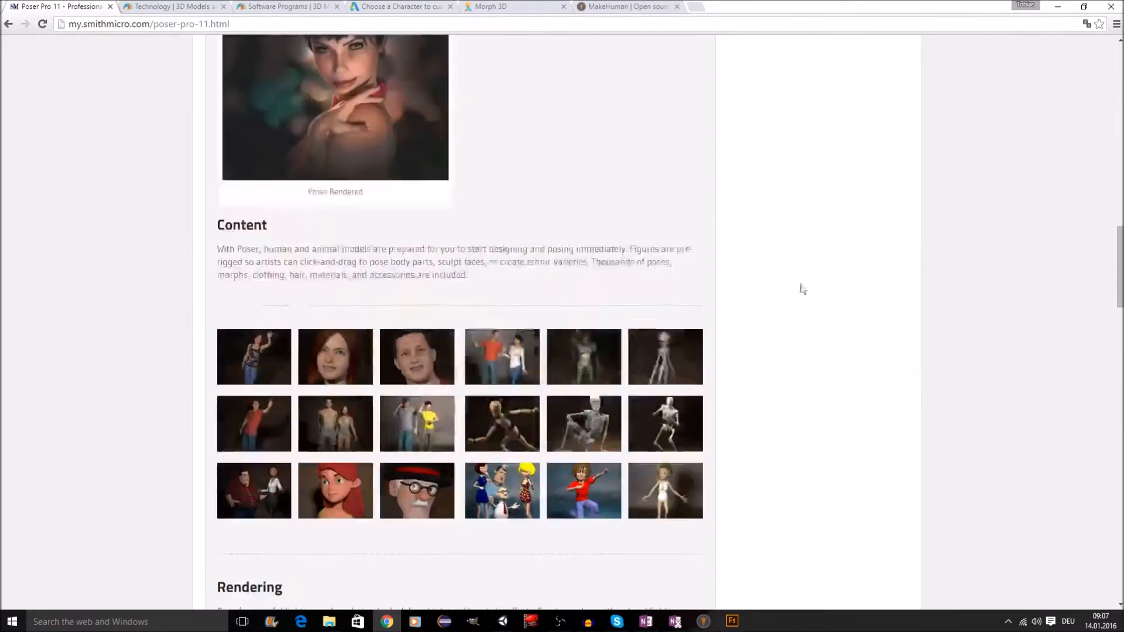
pyautogui.scroll(11, 808, 324)
pyautogui.scroll(-16, 825, 299)
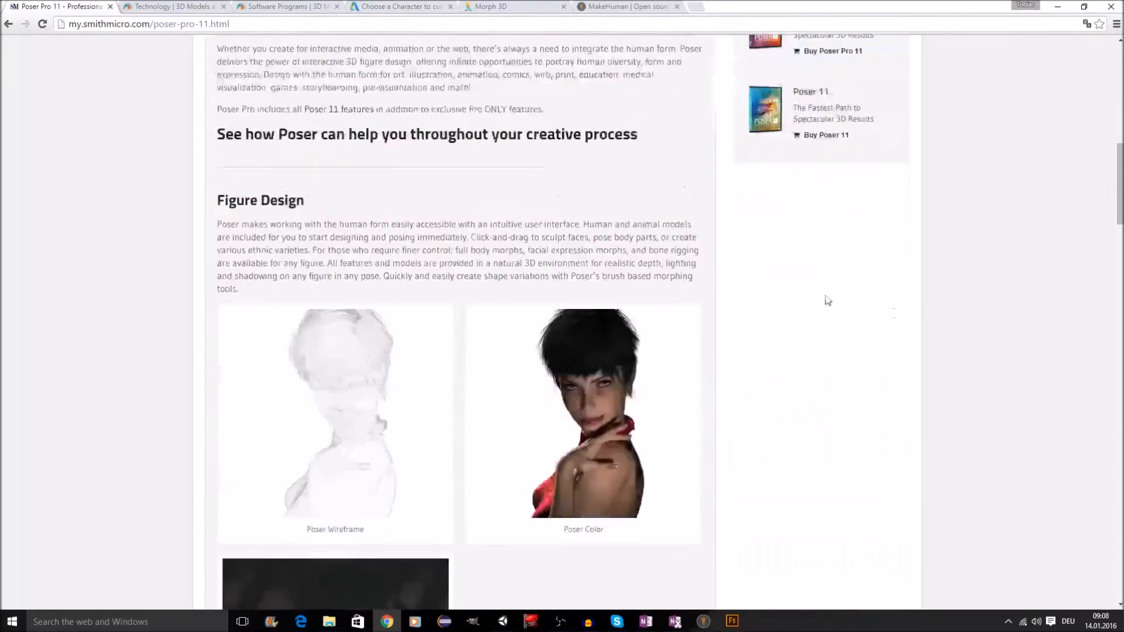
pyautogui.scroll(-6, 850, 274)
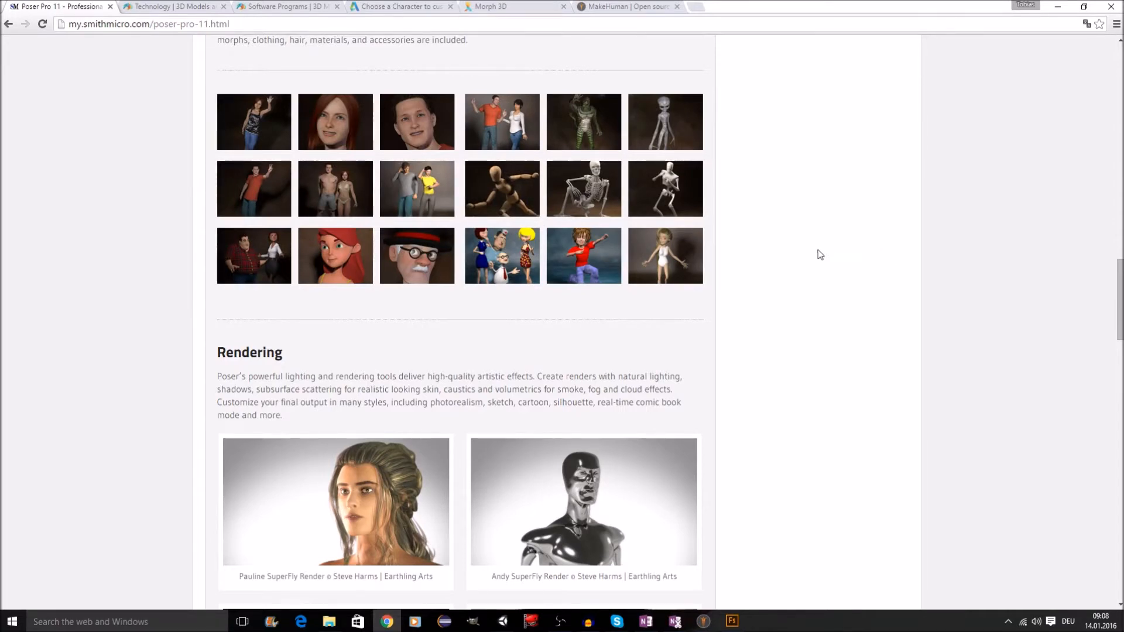
pyautogui.scroll(7, 811, 247)
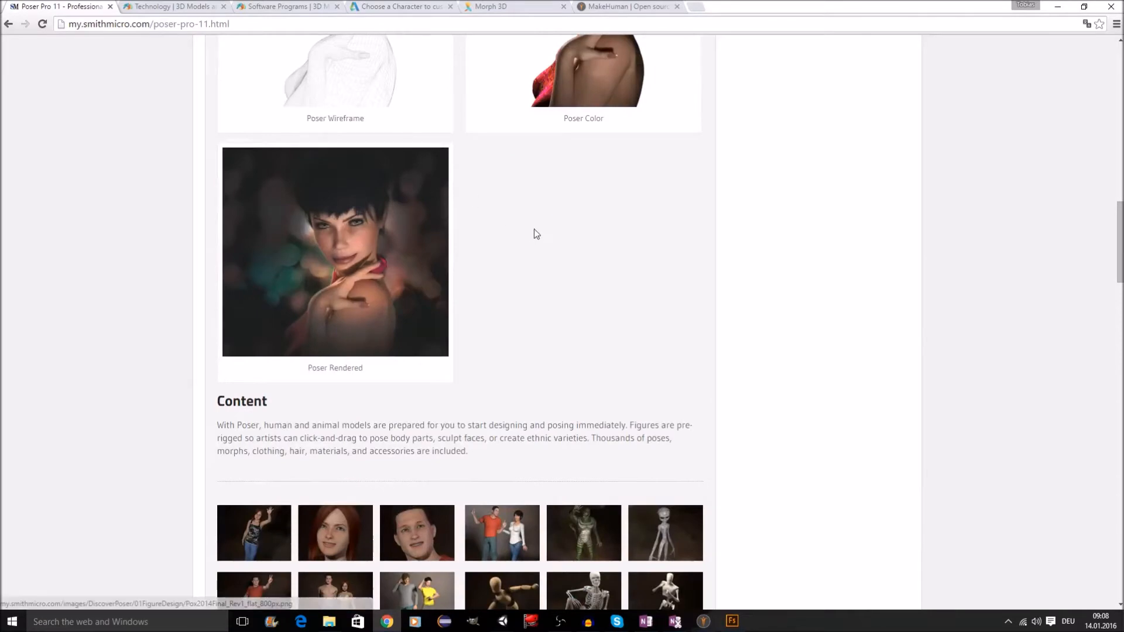
pyautogui.scroll(13, 530, 231)
pyautogui.scroll(4, 515, 193)
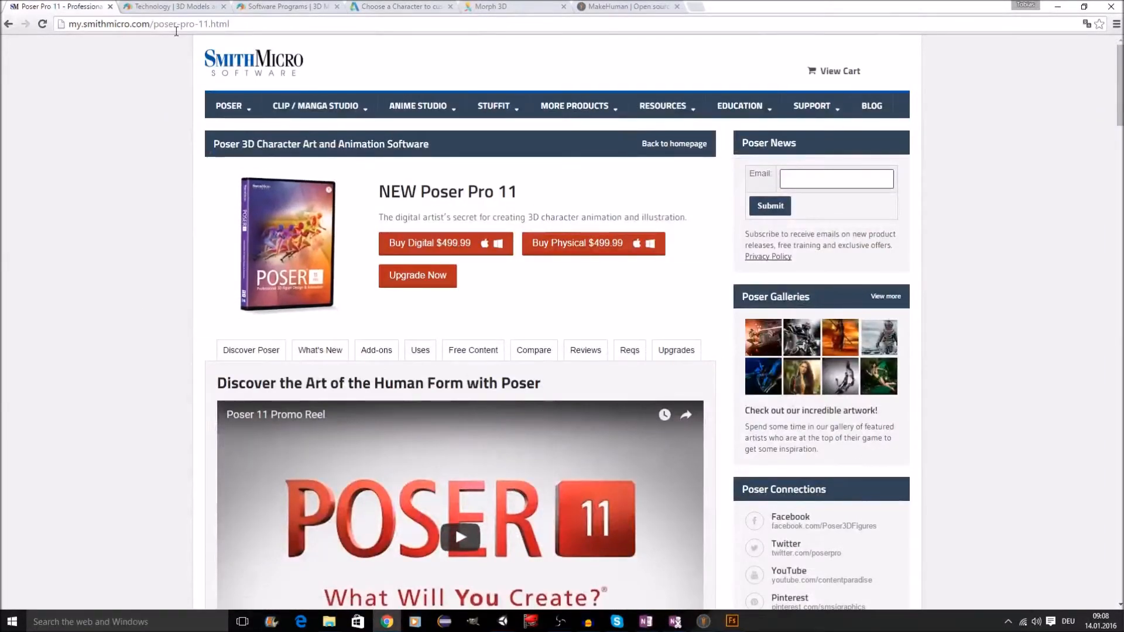
# Open the Daz 3D Technology page and examine the DAZ Studio, Genesis 3, Genesis and 3D Content Marketplace sections
pyautogui.click(139, 5)
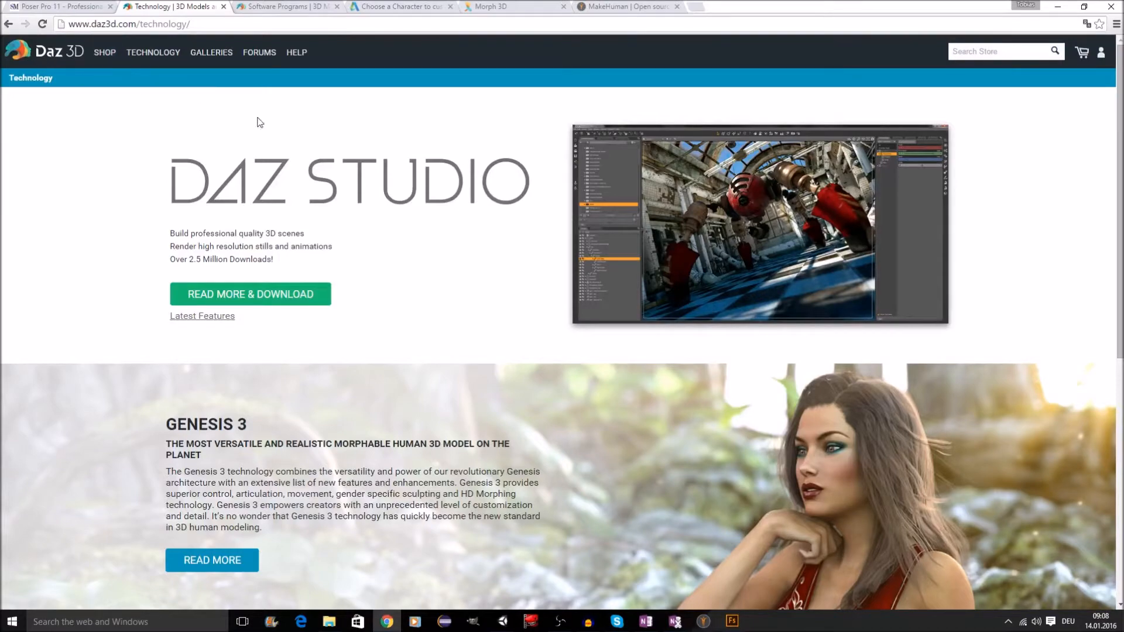
pyautogui.scroll(-4, 992, 263)
pyautogui.scroll(4, 992, 263)
pyautogui.scroll(-1, 991, 263)
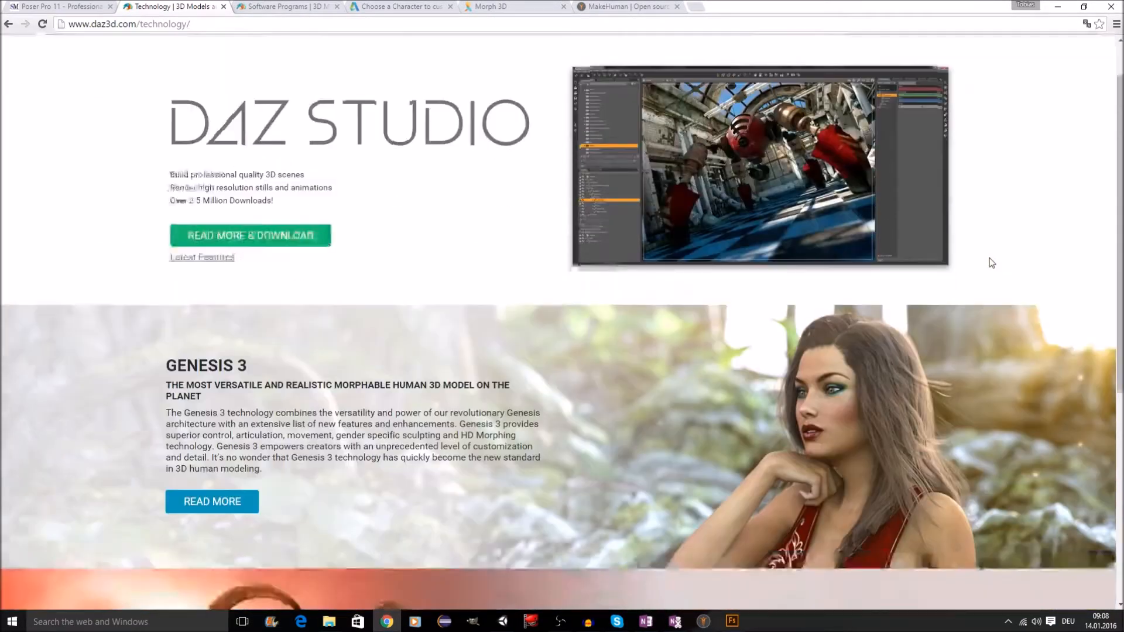
pyautogui.scroll(-5, 991, 263)
pyautogui.scroll(-2, 991, 263)
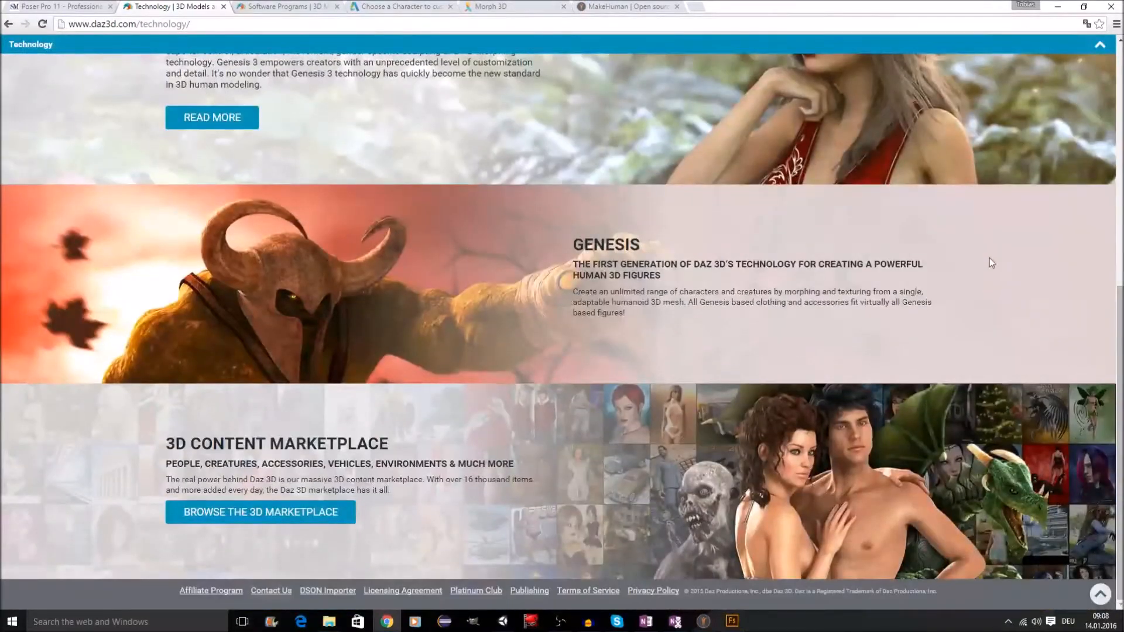
pyautogui.scroll(8, 581, 284)
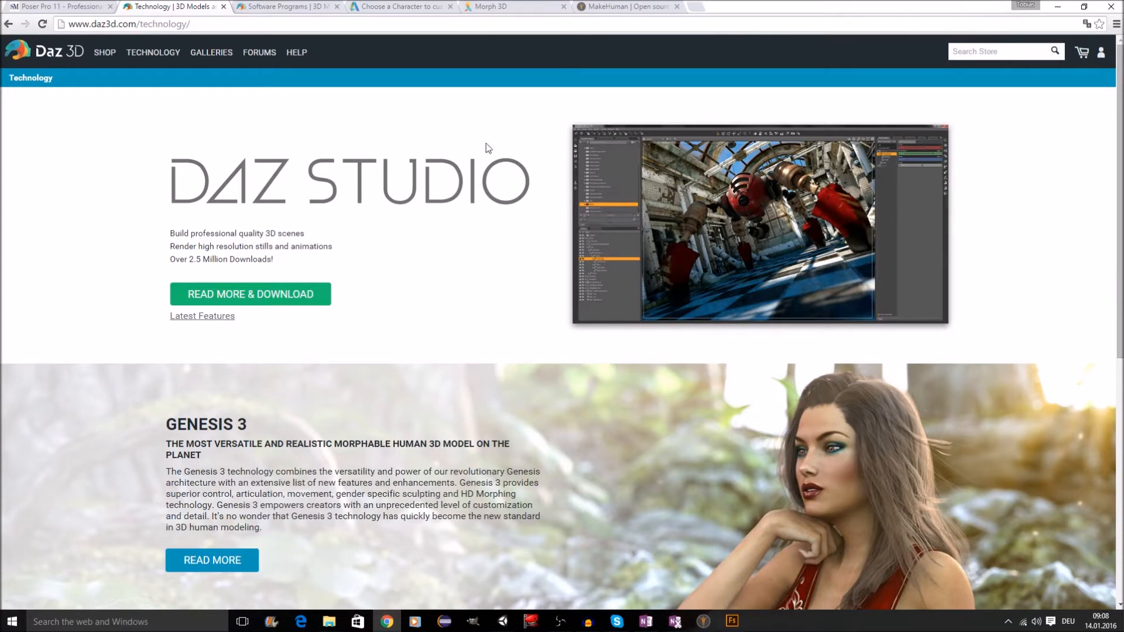
# Open the Daz 3D Software Programs page and find the Merlin Studios Indie and Commercial game developer licenses
pyautogui.click(281, 7)
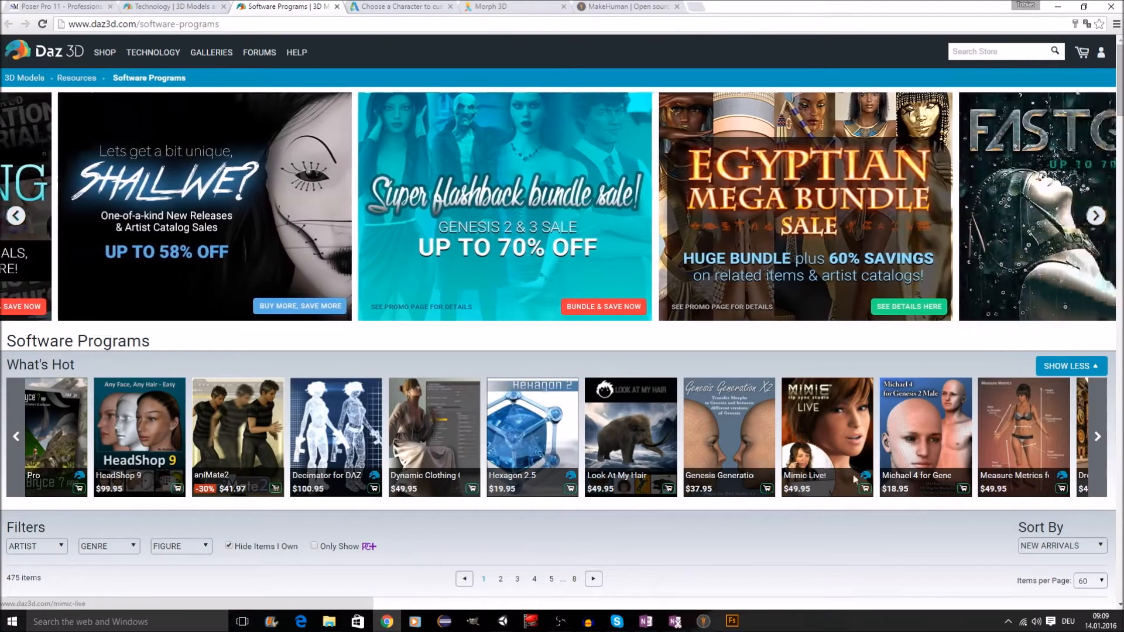
pyautogui.scroll(-10, 592, 435)
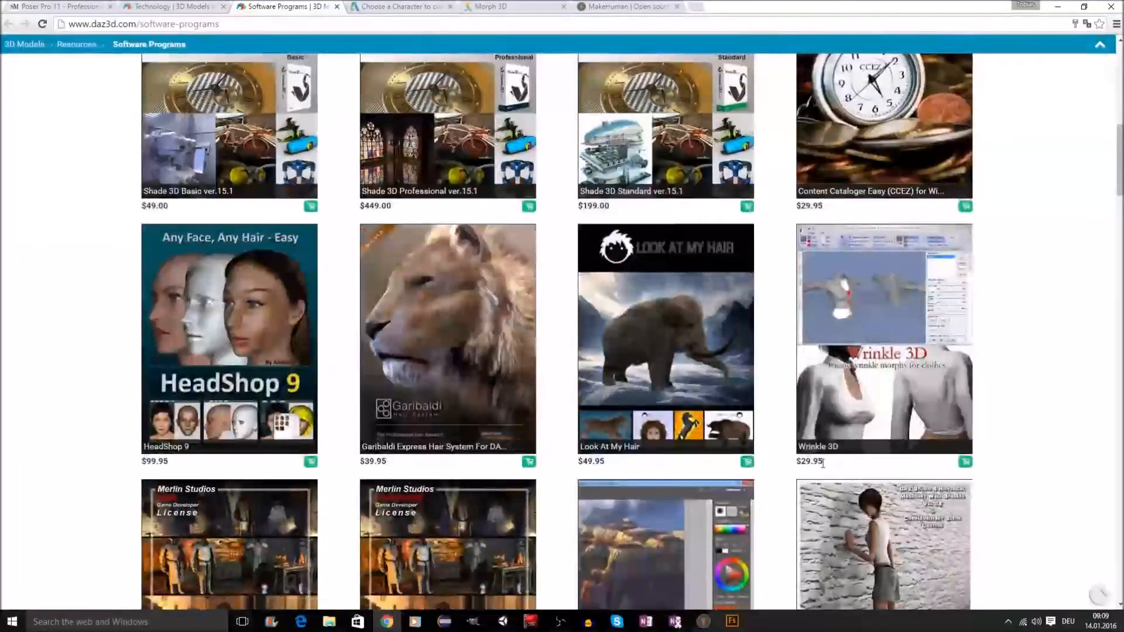
pyautogui.scroll(10, 843, 473)
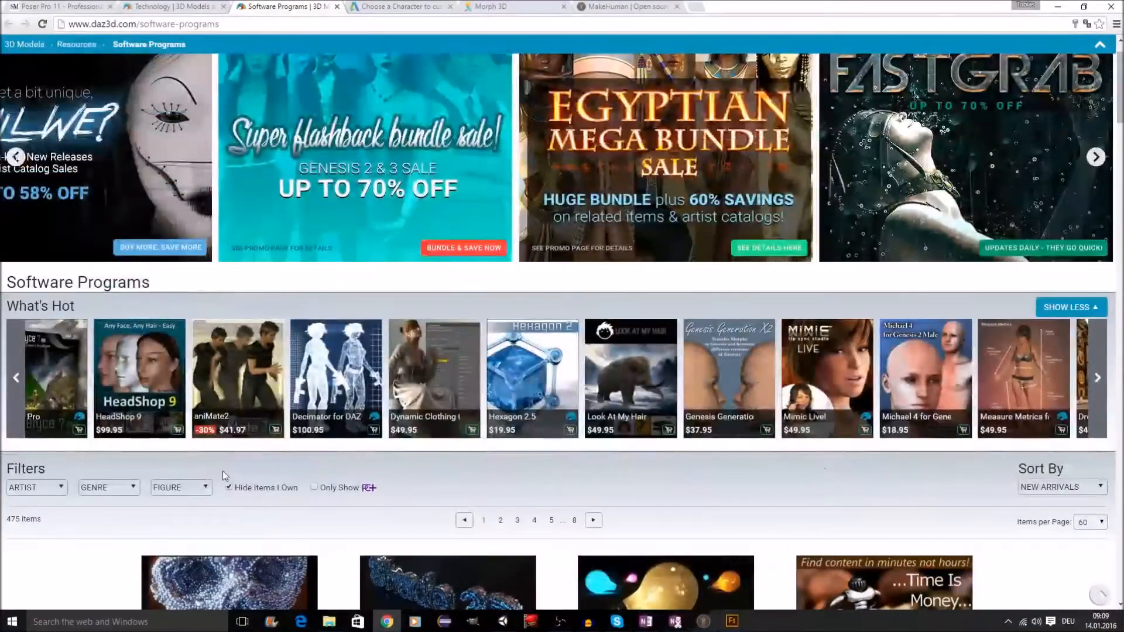
pyautogui.scroll(-6, 792, 471)
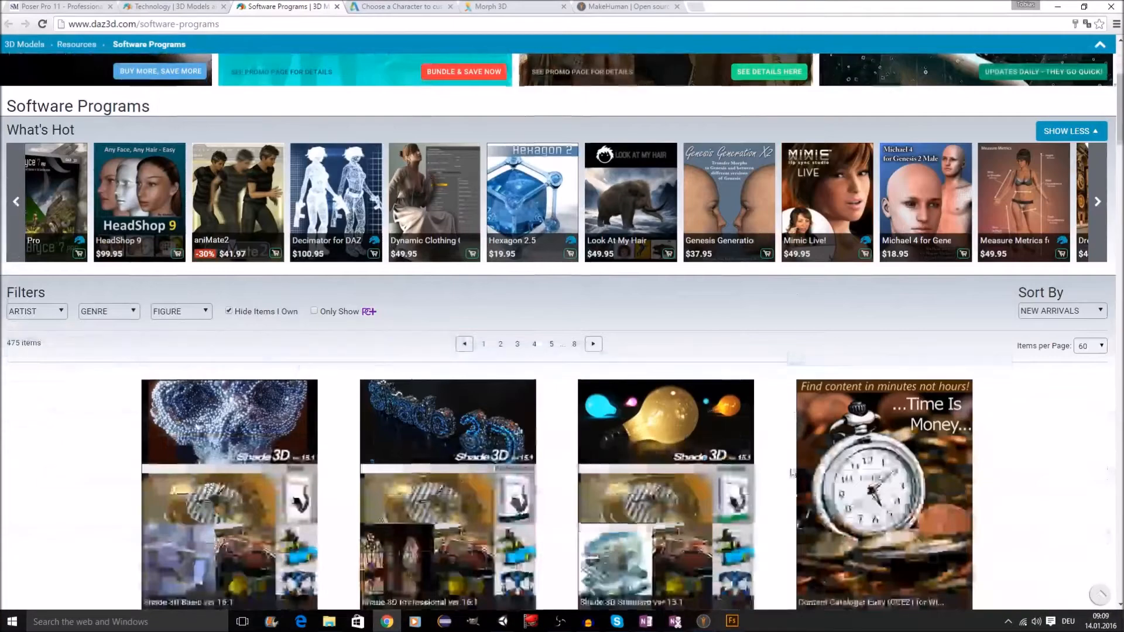
pyautogui.scroll(-3, 791, 471)
pyautogui.scroll(-2, 791, 471)
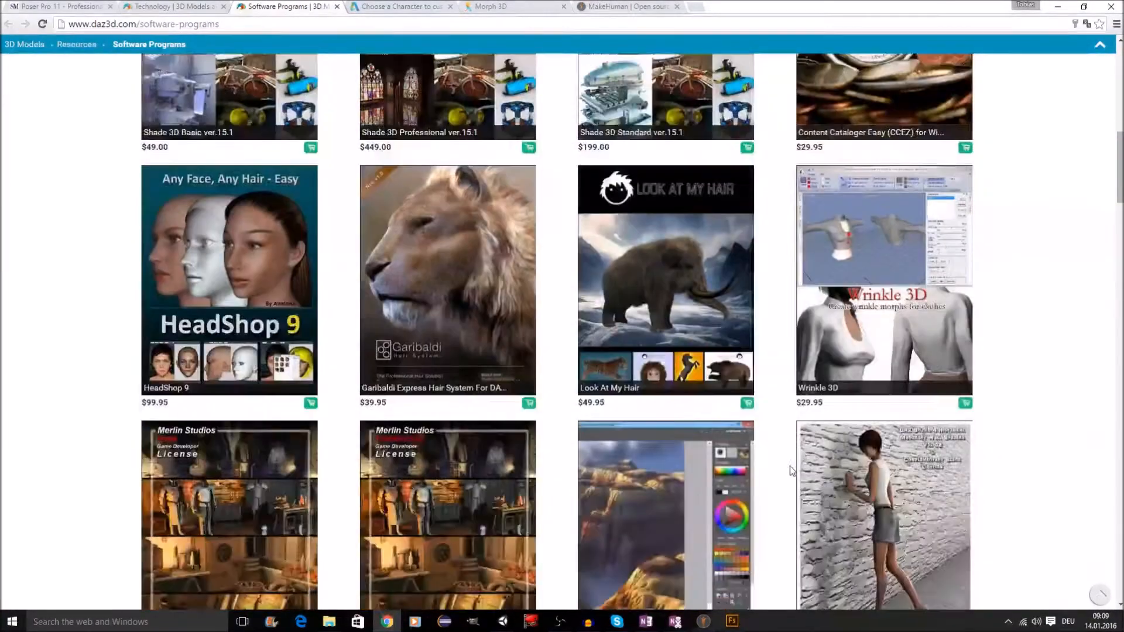
pyautogui.scroll(-3, 792, 468)
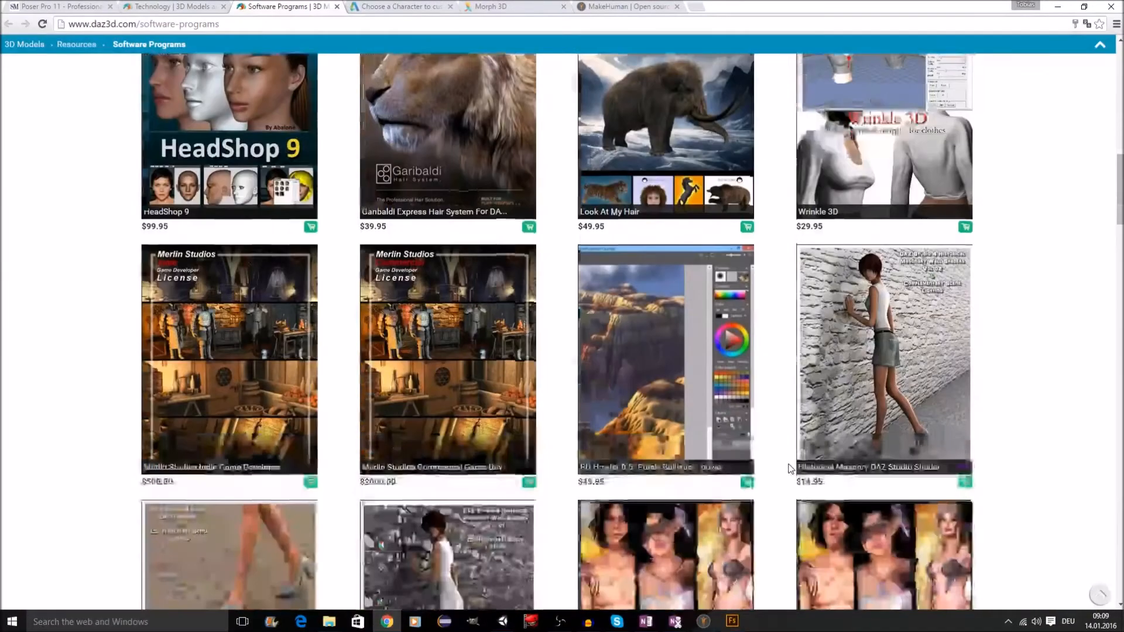
pyautogui.scroll(2, 792, 468)
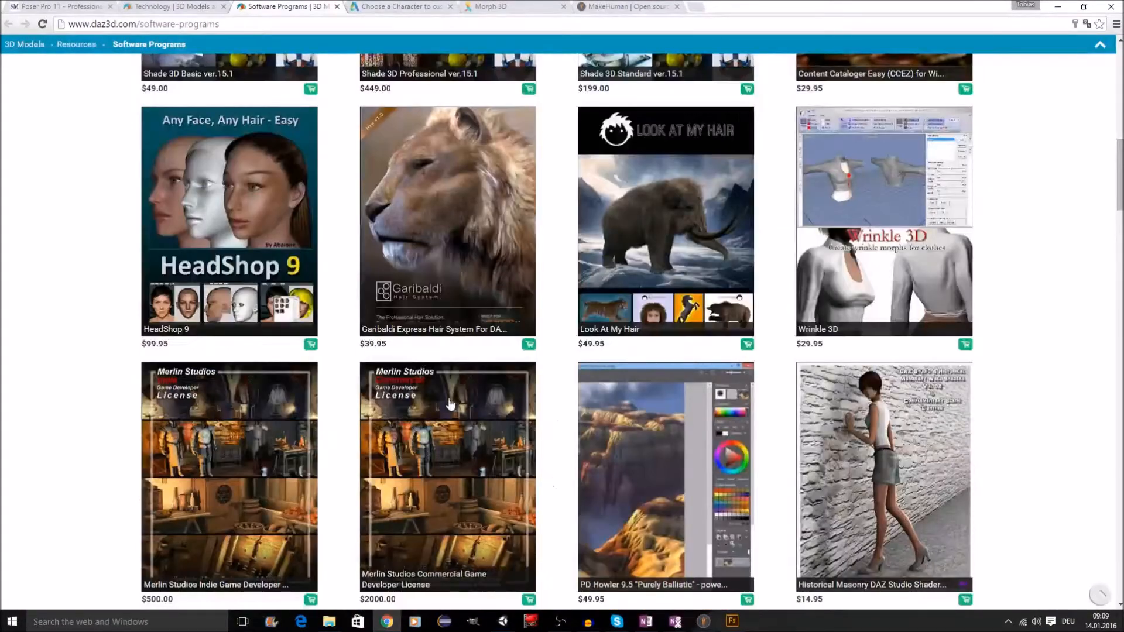
pyautogui.scroll(-1, 682, 439)
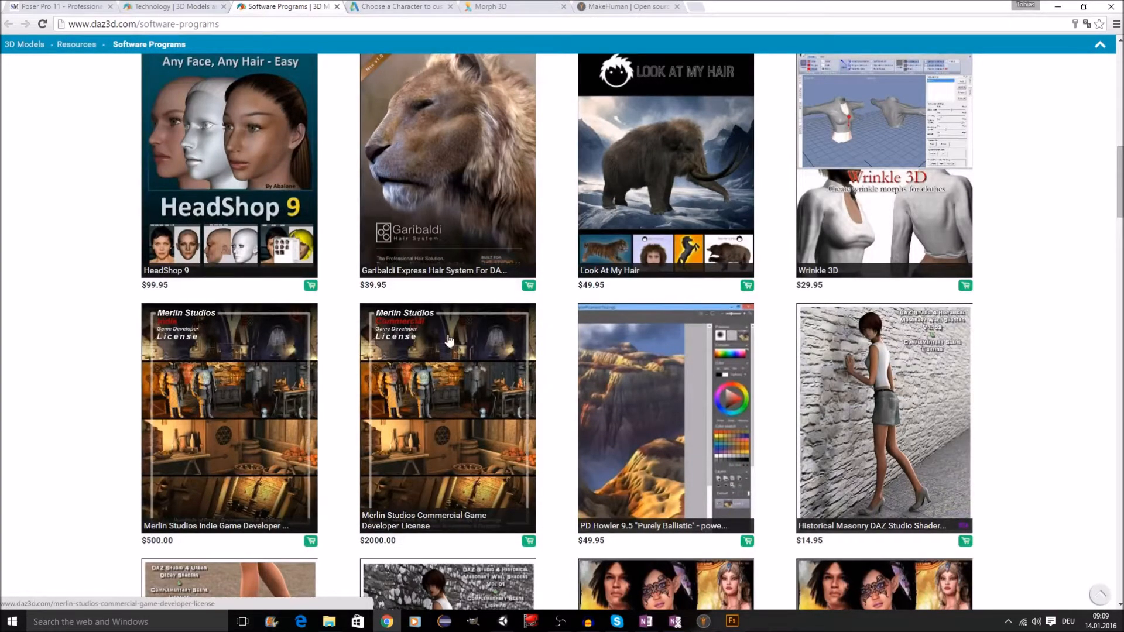
# Look further through the Daz 3D software listing for the Predatron Commercial and Indie game developer licenses
pyautogui.scroll(-4, 492, 384)
pyautogui.scroll(3, 475, 387)
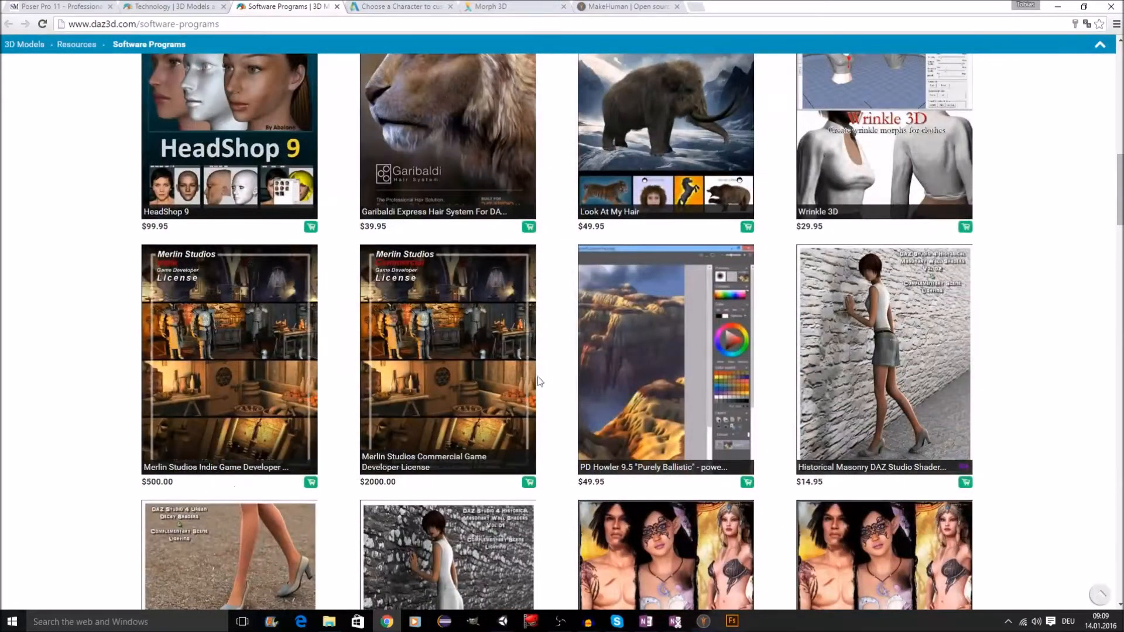
pyautogui.scroll(-15, 556, 381)
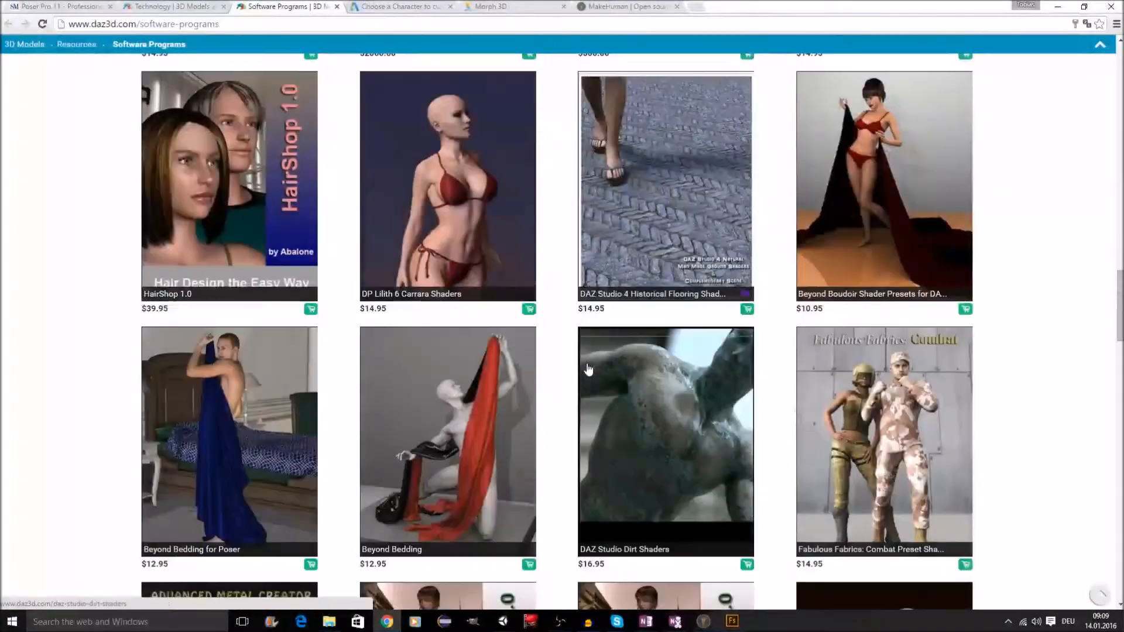
pyautogui.scroll(-8, 589, 369)
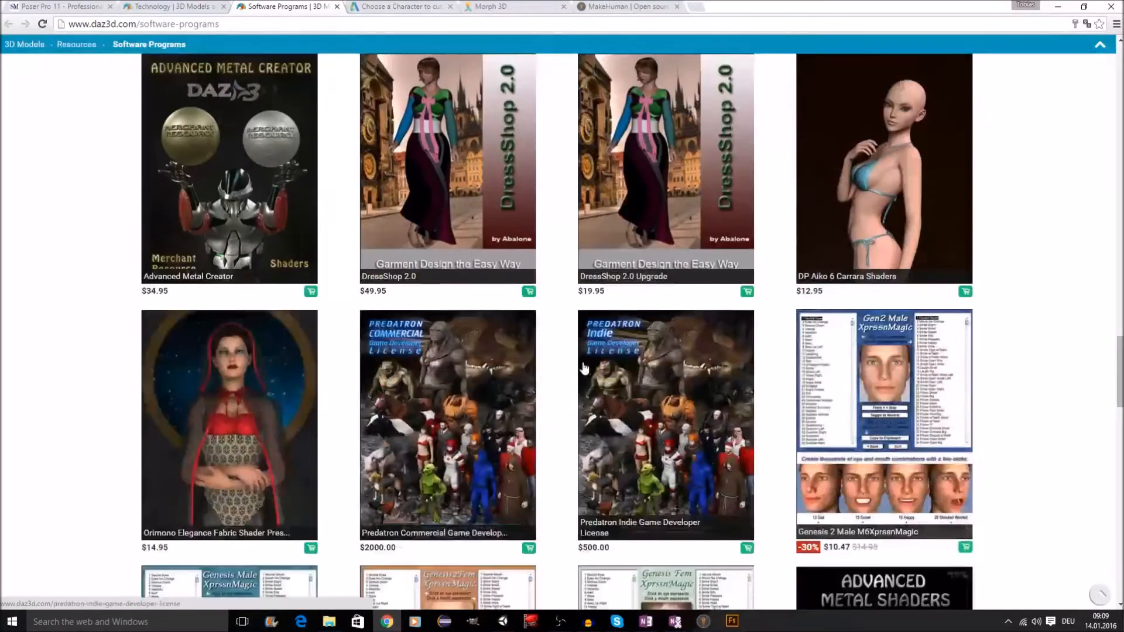
pyautogui.scroll(-2, 585, 369)
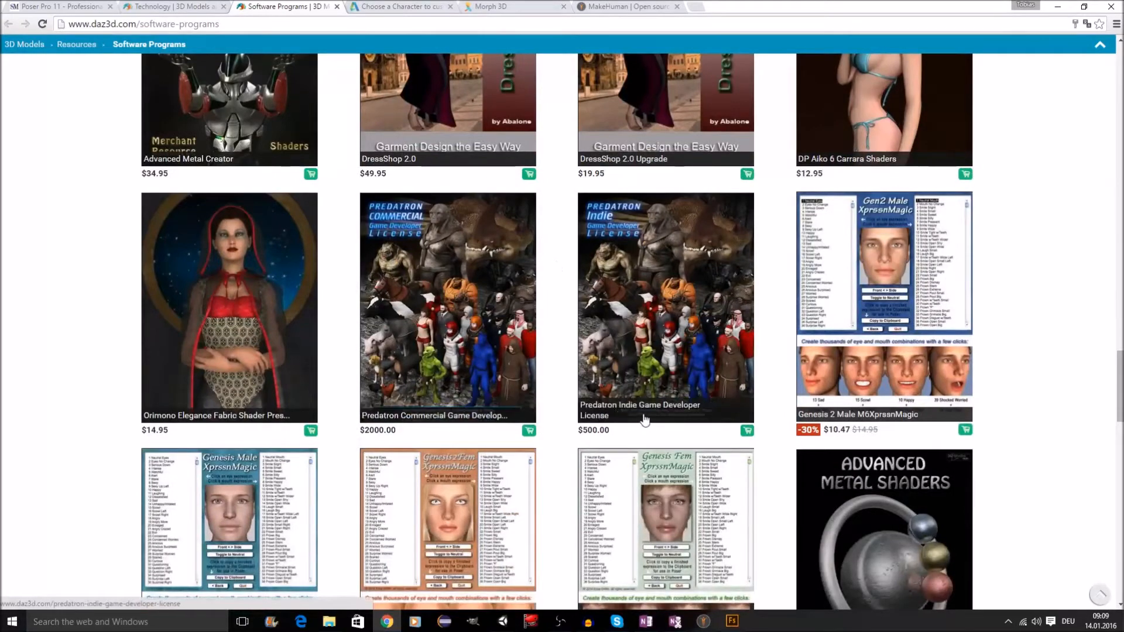
pyautogui.scroll(-1, 635, 413)
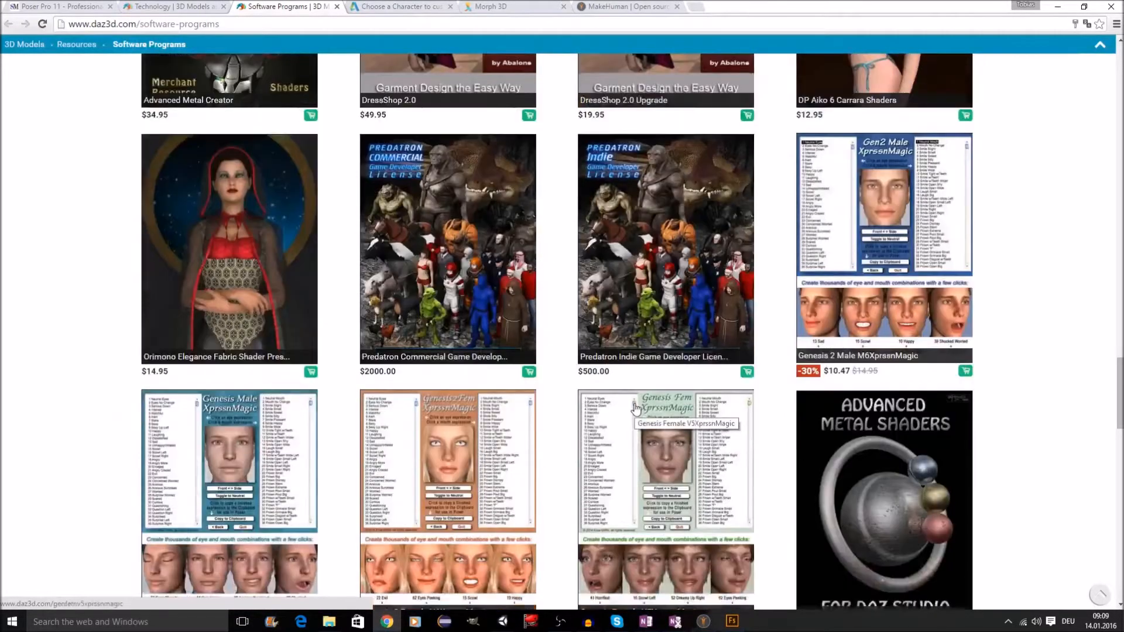
# Recheck the Predatron game developer licenses in the Daz 3D software listing and return to the start of the page
pyautogui.scroll(2, 632, 364)
pyautogui.scroll(-2, 661, 373)
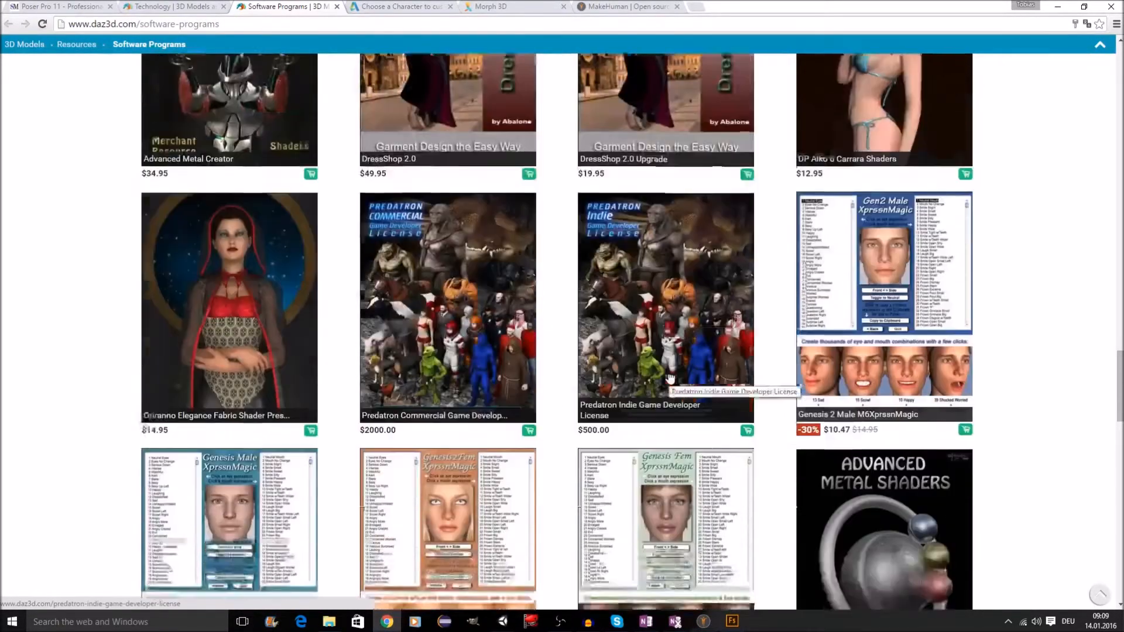
pyautogui.scroll(-9, 669, 373)
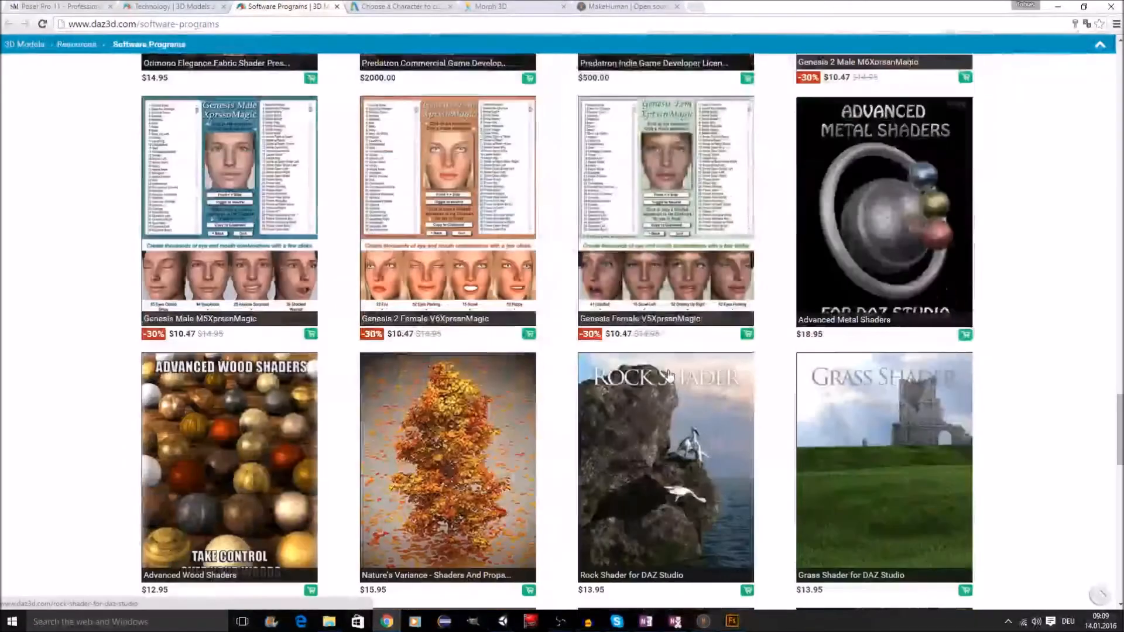
pyautogui.scroll(8, 669, 373)
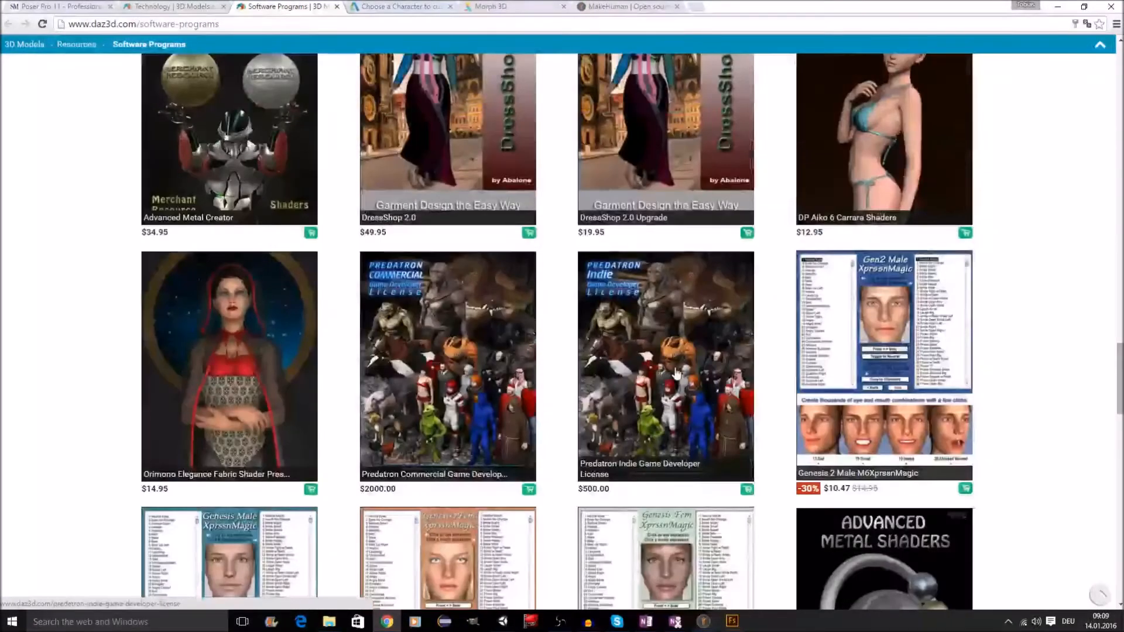
pyautogui.scroll(20, 662, 351)
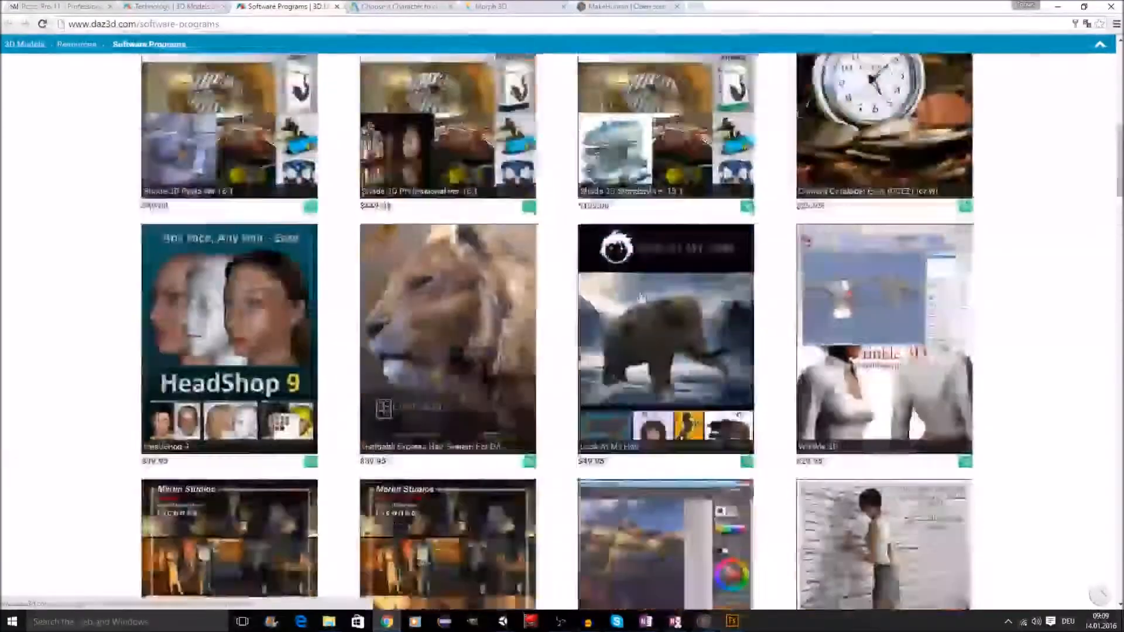
pyautogui.scroll(4, 642, 296)
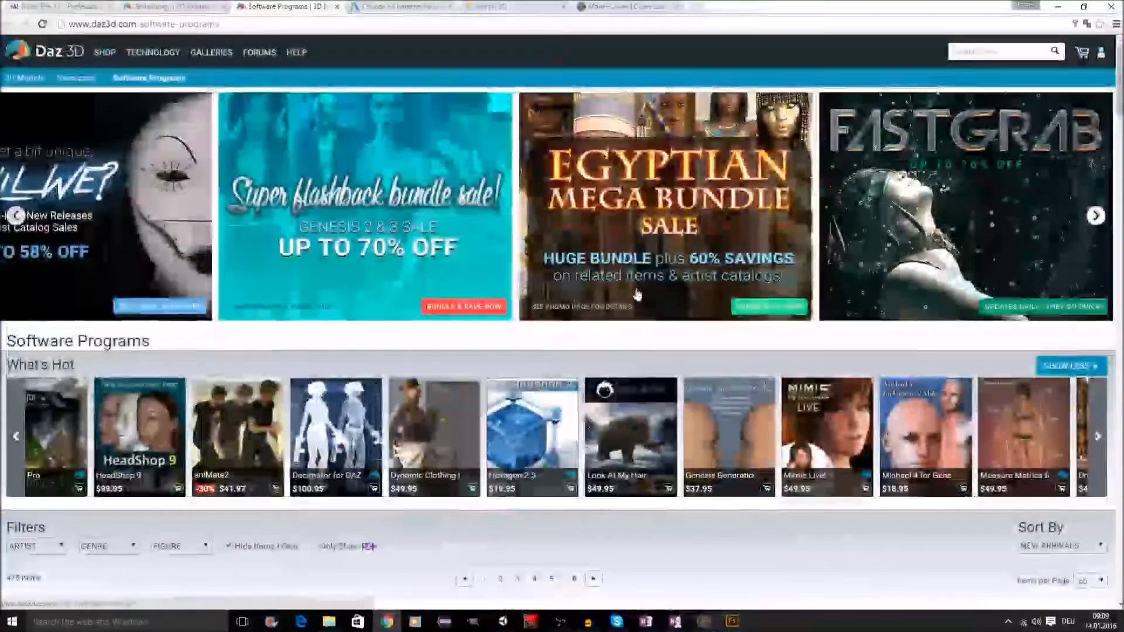
# Open the Morph 3D website and look over its Morph Character System (MCS) introduction
pyautogui.click(496, 6)
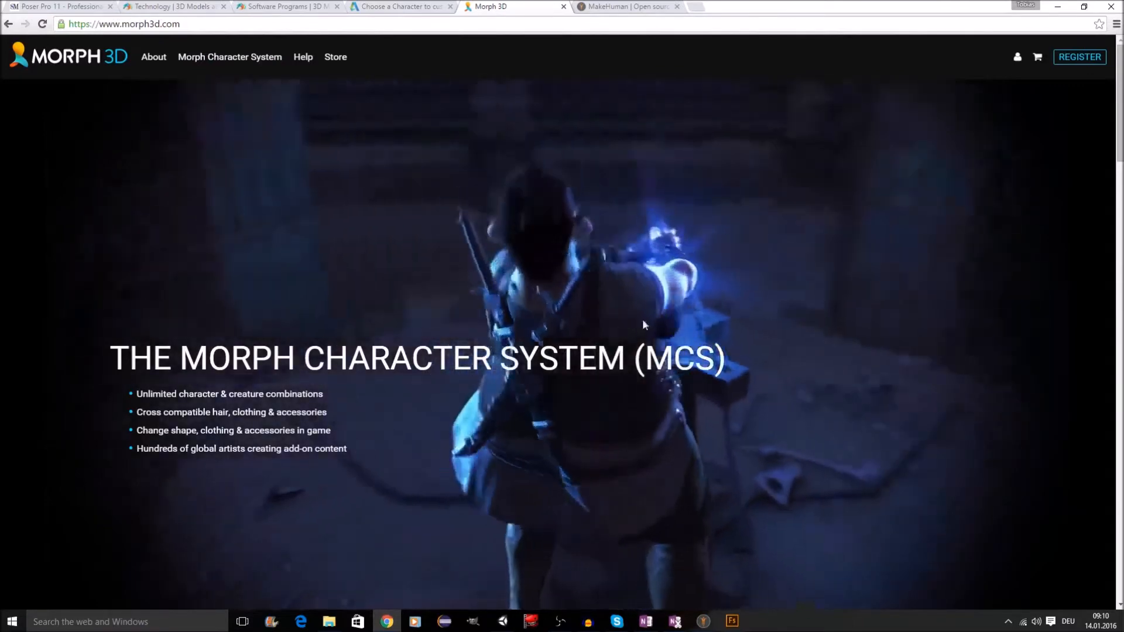
pyautogui.scroll(-5, 732, 319)
pyautogui.scroll(5, 730, 319)
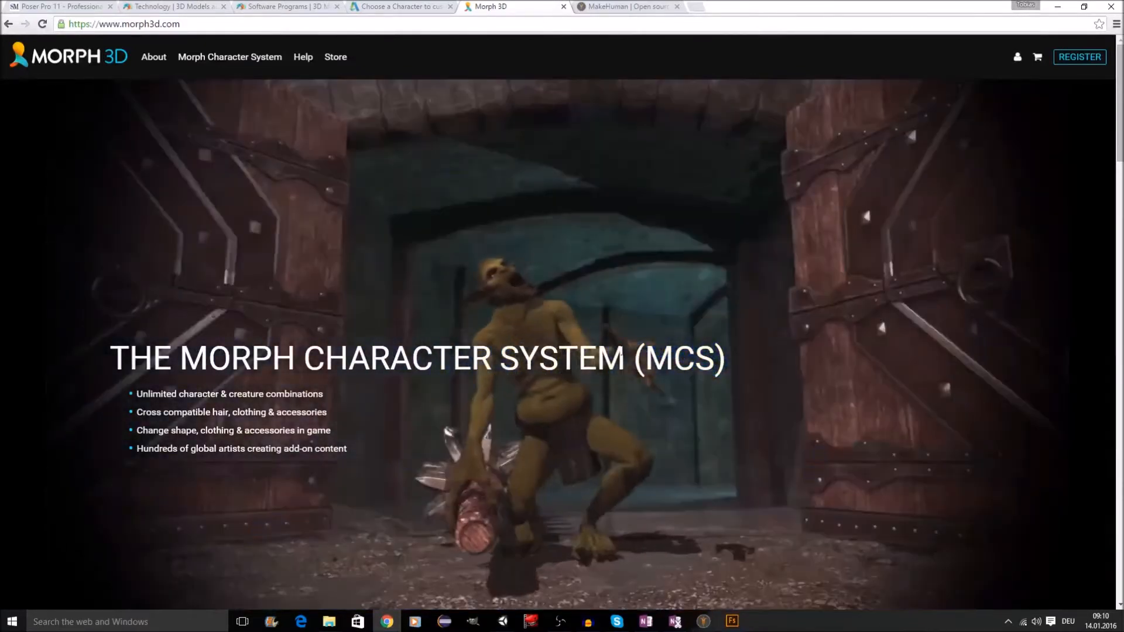
# Switch to Unity, activate the MCS object in testScene and clear its selection highlight from the characters
pyautogui.hotkey('alt', 'Tab')
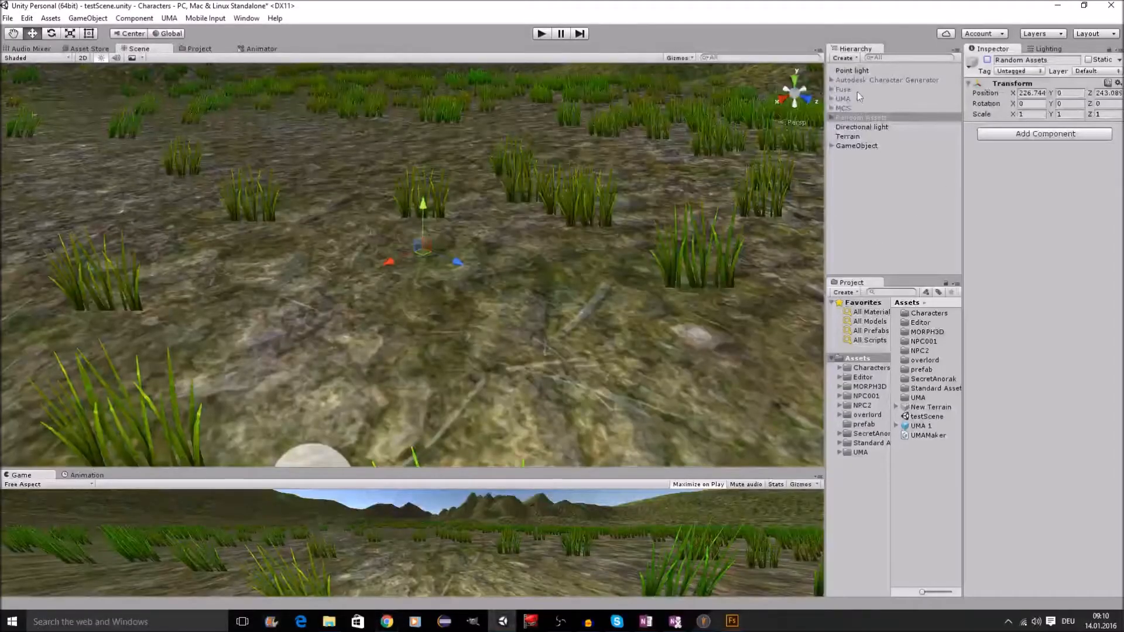
pyautogui.click(844, 107)
pyautogui.click(988, 61)
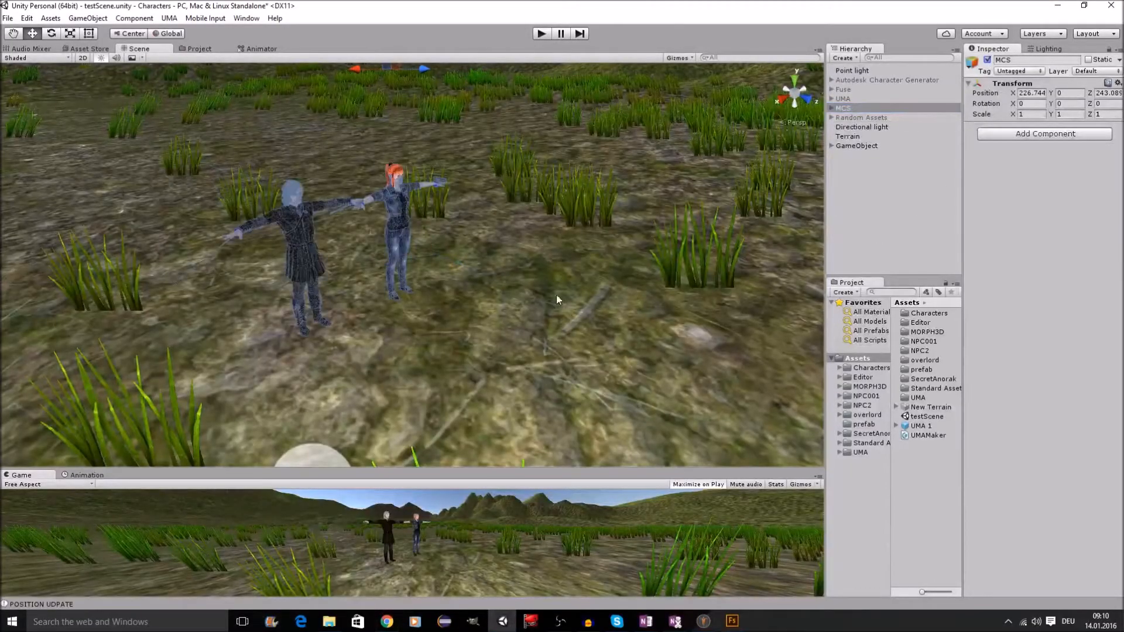
pyautogui.click(521, 287)
# Examine the male and female MCS characters up close and from the front in the Scene view
pyautogui.scroll(3, 445, 281)
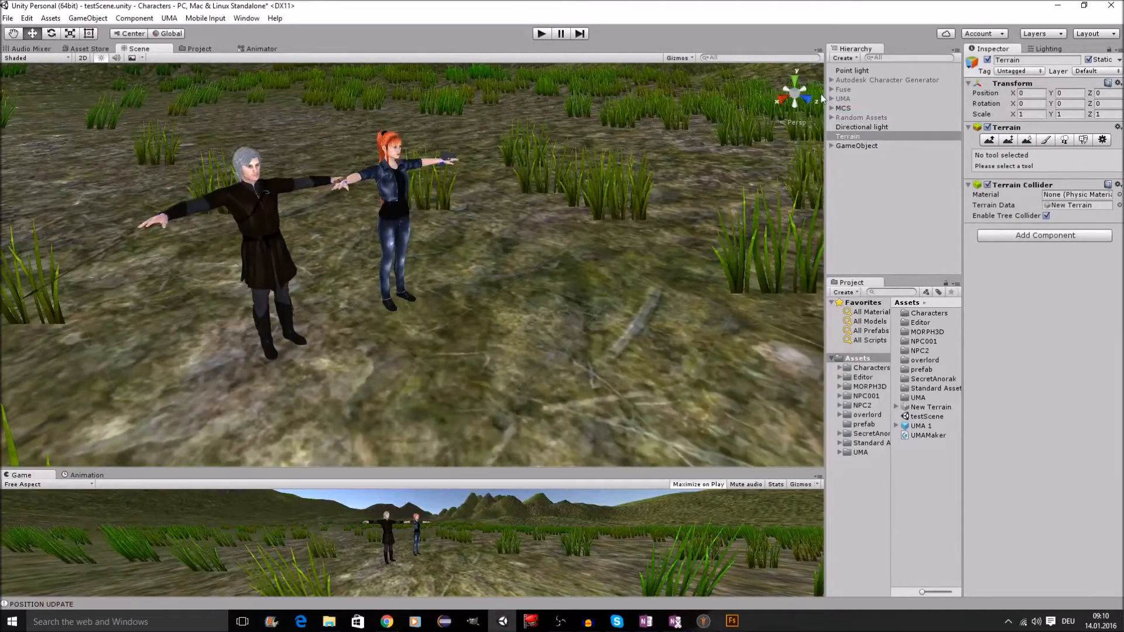
pyautogui.scroll(4, 549, 184)
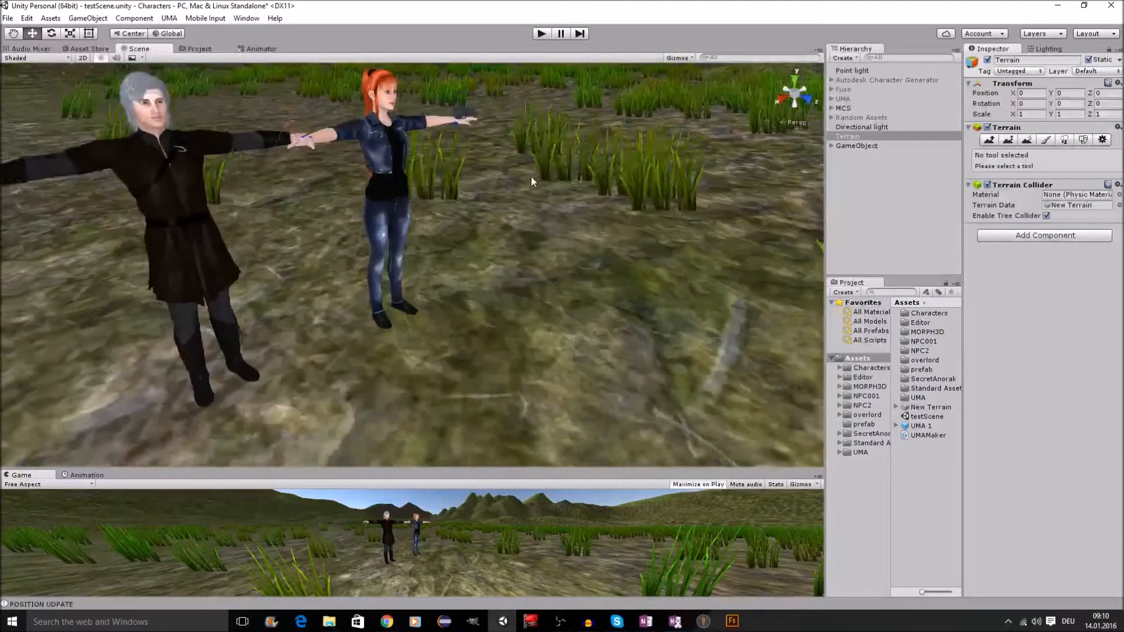
pyautogui.scroll(-3, 532, 180)
pyautogui.moveTo(547, 184); pyautogui.dragTo(599, 217, button='middle')
pyautogui.moveTo(595, 217); pyautogui.dragTo(639, 243, button='right')
pyautogui.scroll(3, 700, 250)
pyautogui.moveTo(700, 251); pyautogui.dragTo(639, 204, button='middle')
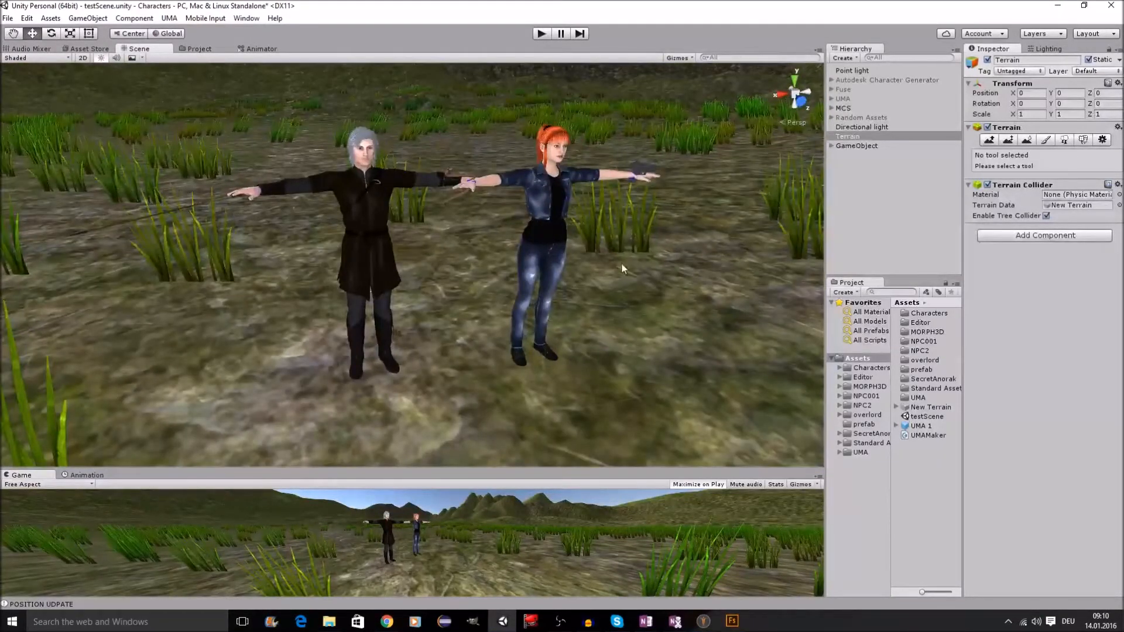
pyautogui.moveTo(683, 251); pyautogui.dragTo(633, 258, button='middle')
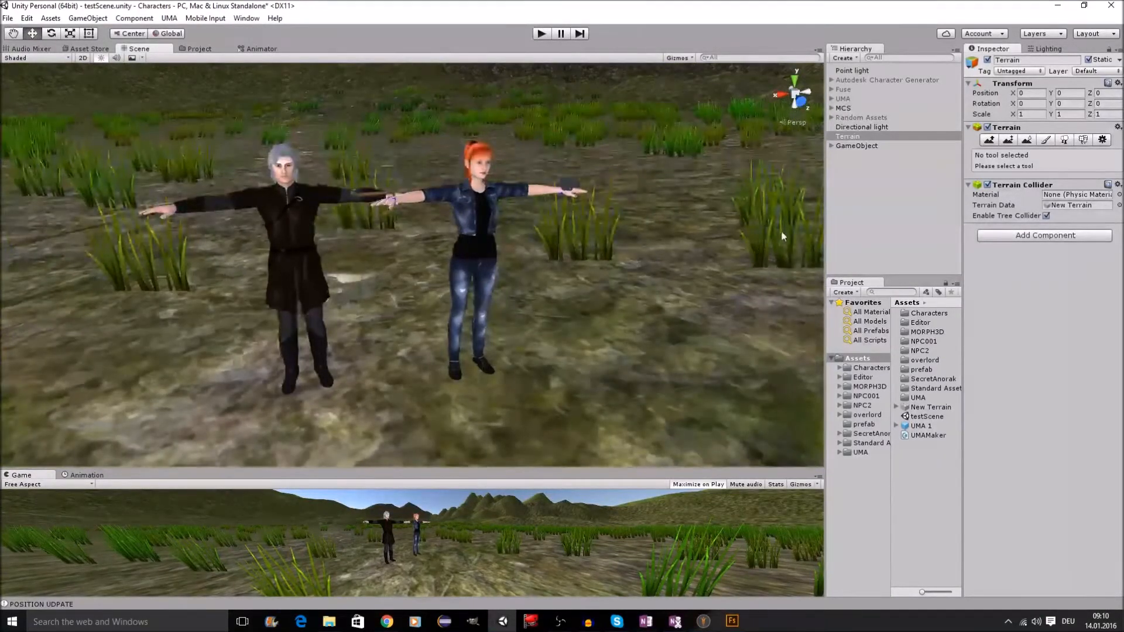
# Expand the MCS object and inspect MCSFemaleLite's content packs, attachment points and the prop on its left-hand attachment point
pyautogui.click(844, 109)
pyautogui.click(831, 108)
pyautogui.click(864, 120)
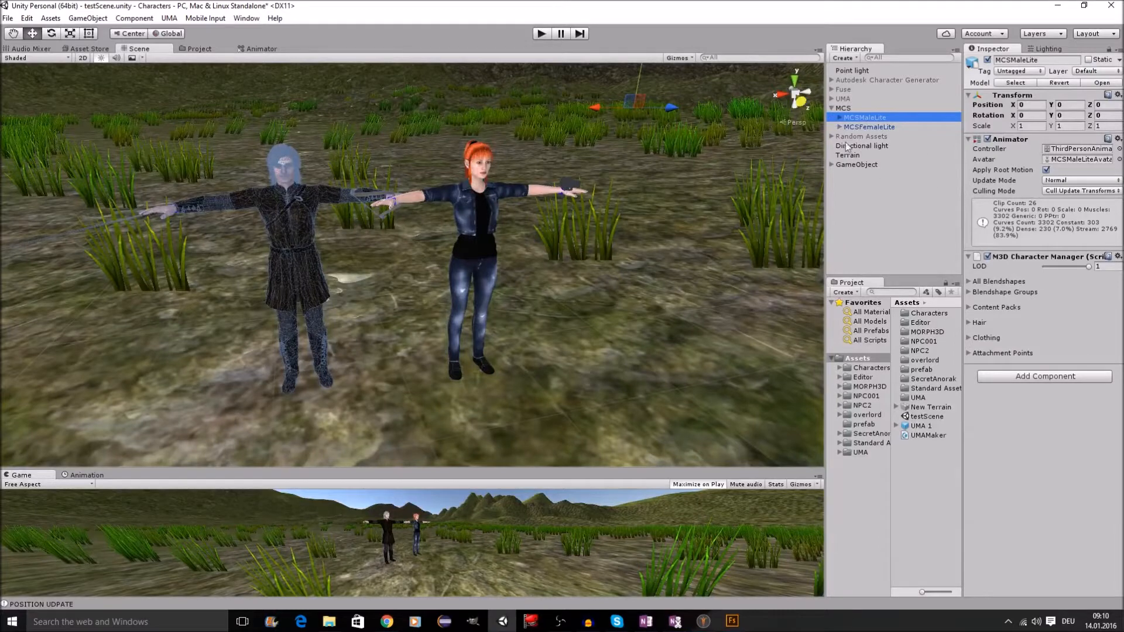
pyautogui.click(852, 127)
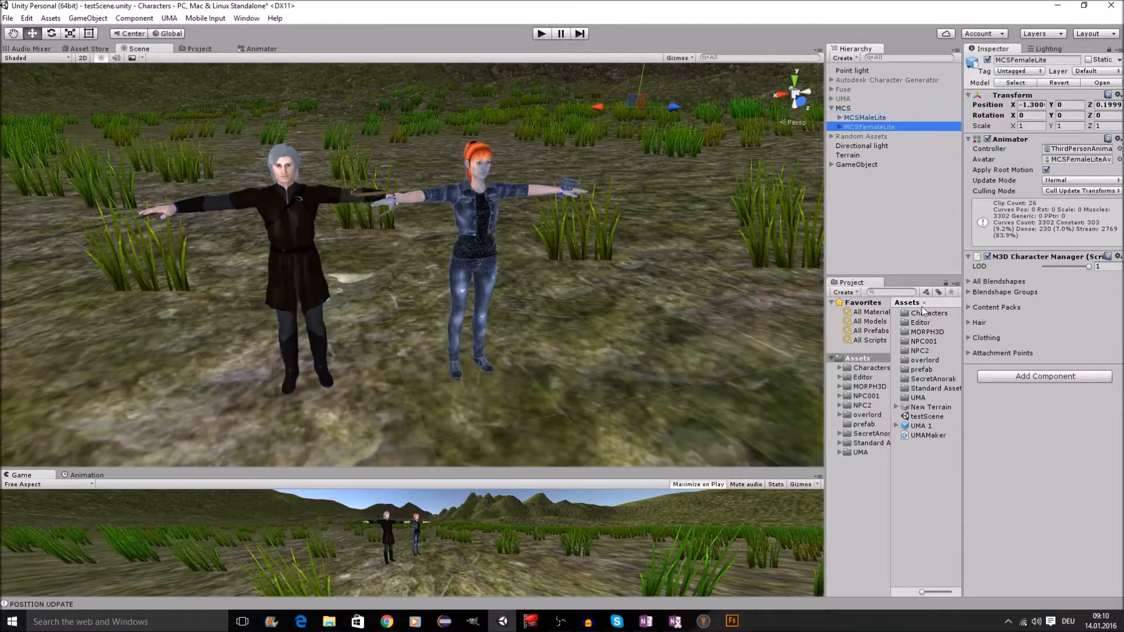
pyautogui.click(974, 308)
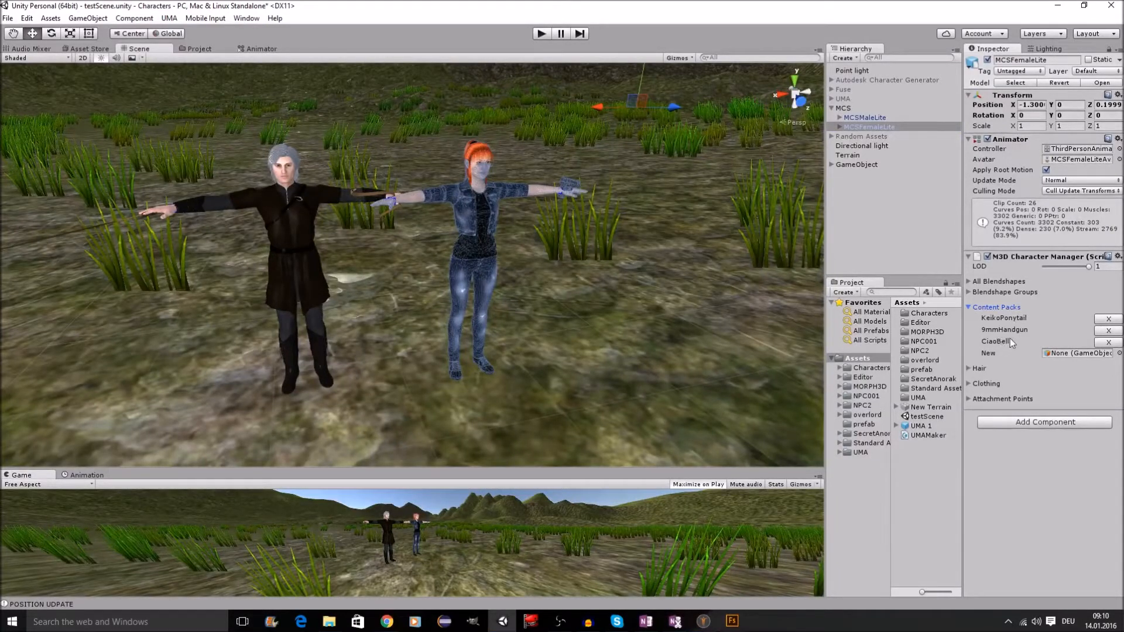
pyautogui.click(971, 399)
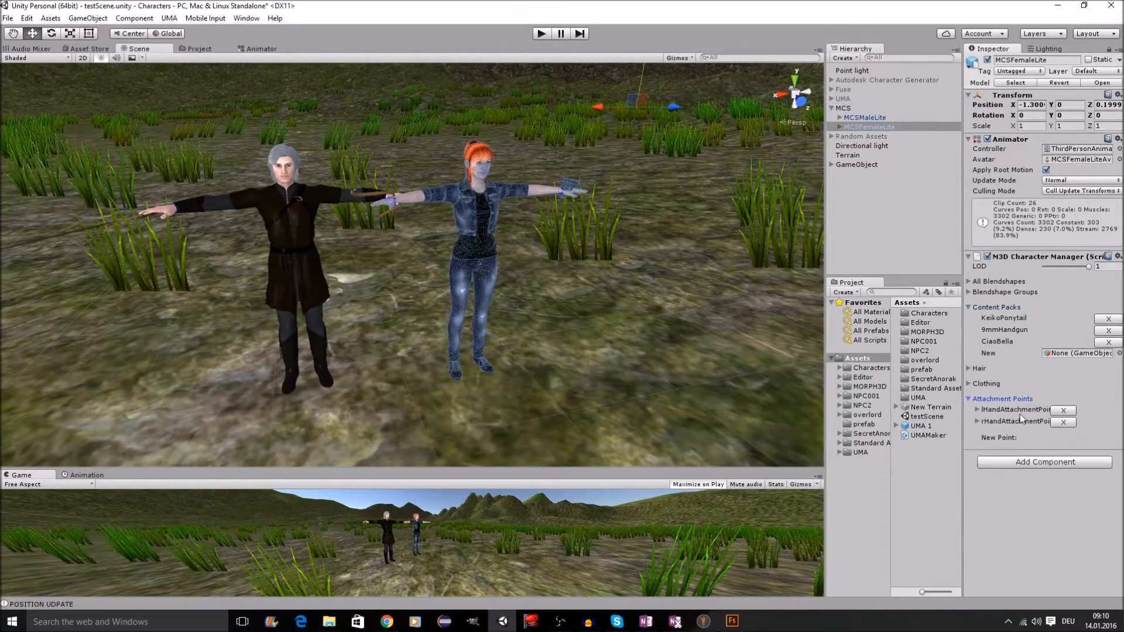
pyautogui.click(976, 410)
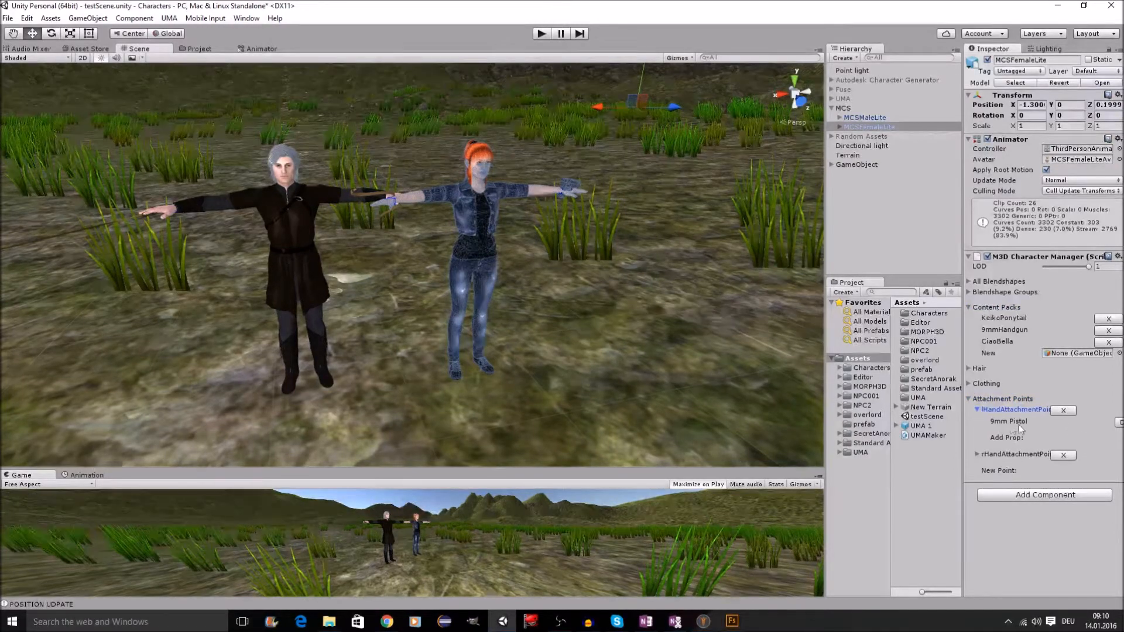
# Inspect the 9mm pistol attached to the female MCS character's hand at close range
pyautogui.scroll(6, 634, 185)
pyautogui.moveTo(677, 199); pyautogui.dragTo(548, 238, button='middle')
pyautogui.scroll(6, 548, 239)
pyautogui.scroll(-1, 550, 239)
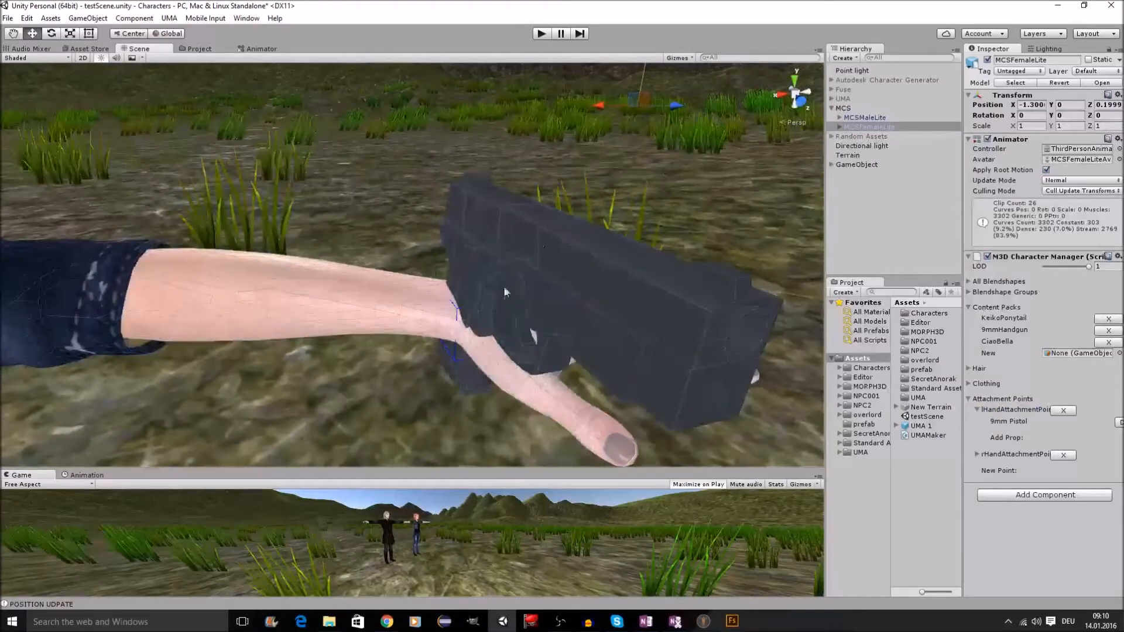
pyautogui.scroll(-3, 504, 294)
# Run the scene in Play mode, leave the maximized Game view and return the Scene view to 3D
pyautogui.click(541, 34)
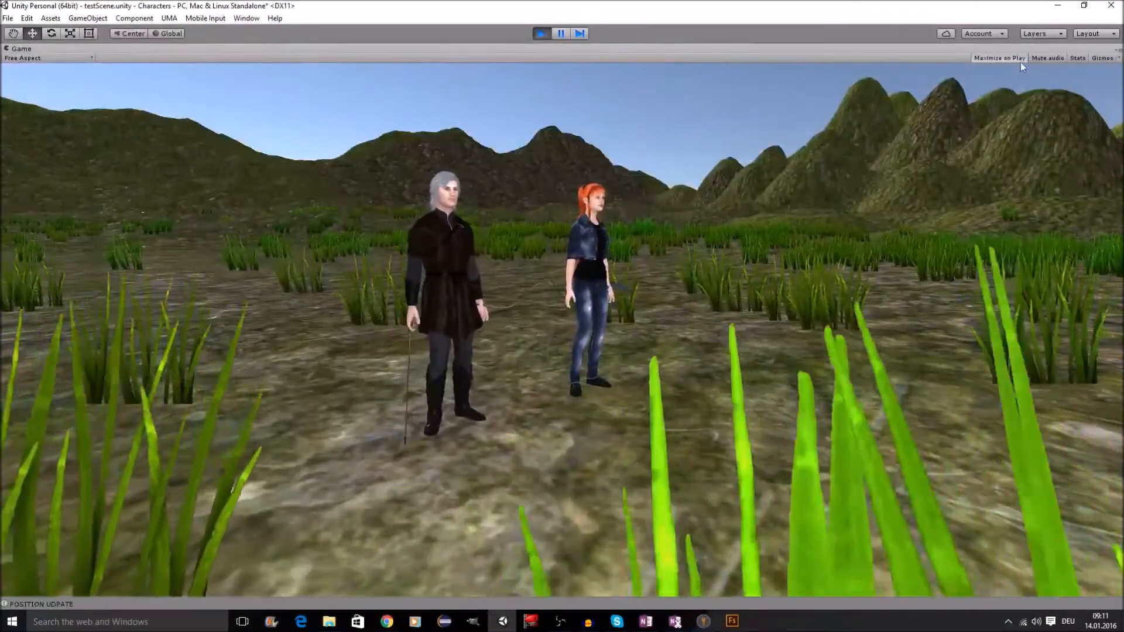
pyautogui.click(1119, 50)
pyautogui.click(1081, 59)
pyautogui.scroll(8, 706, 249)
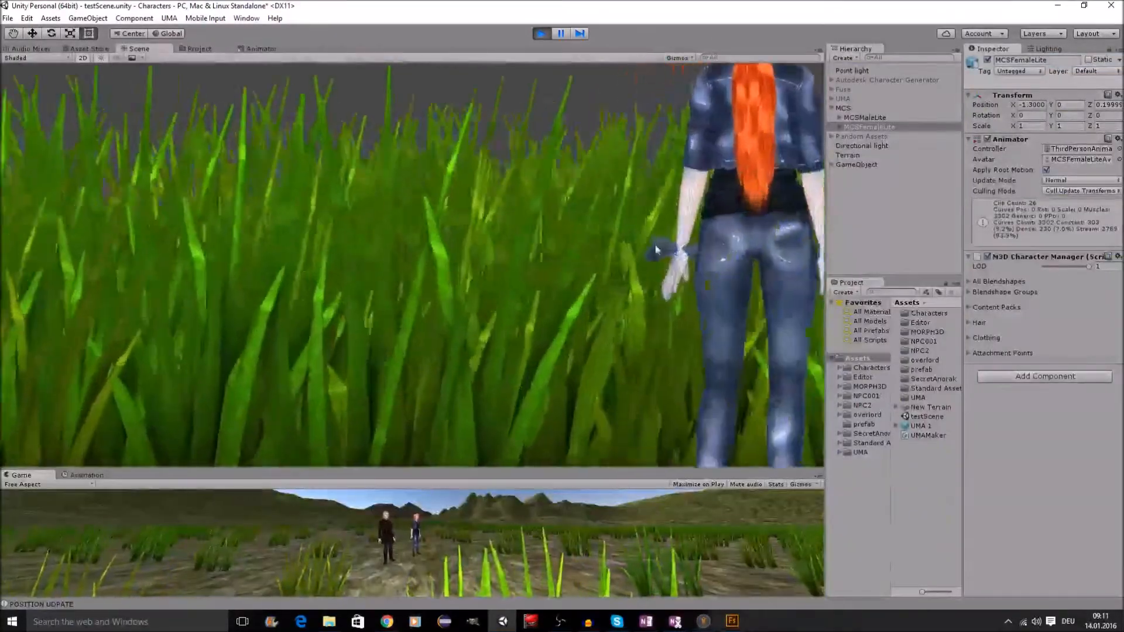
pyautogui.click(83, 58)
# Observe both running MCS characters in the Scene view without a selection highlight
pyautogui.scroll(-6, 443, 217)
pyautogui.moveTo(439, 216); pyautogui.dragTo(422, 199, button='middle')
pyautogui.scroll(5, 413, 156)
pyautogui.scroll(2, 446, 262)
pyautogui.scroll(-3, 344, 206)
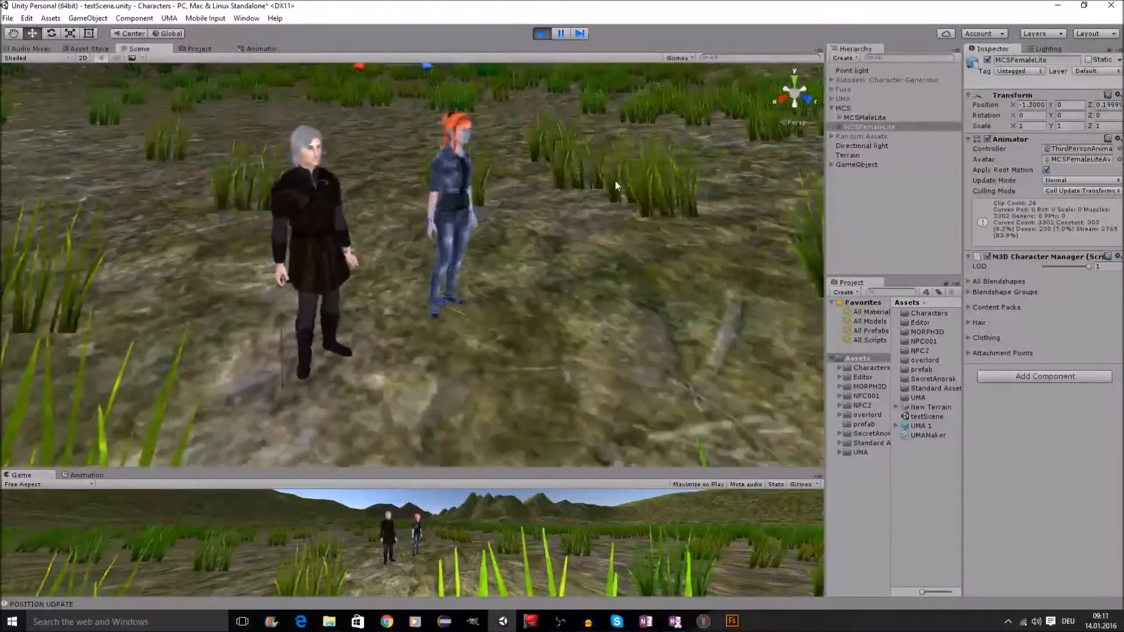
pyautogui.click(616, 231)
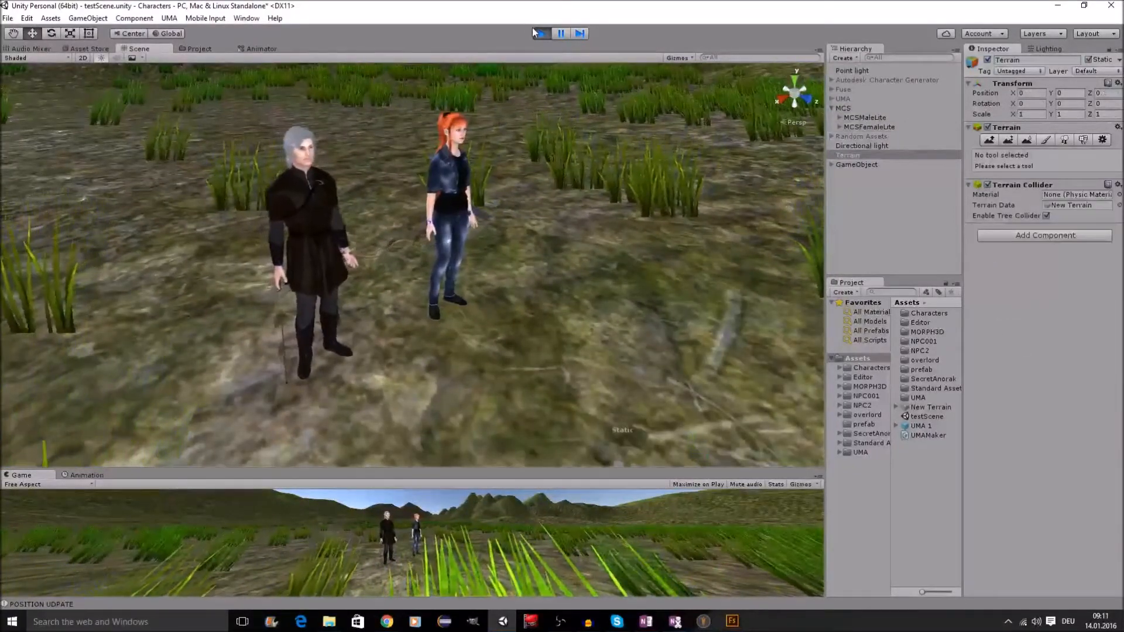
# Select MCSFemaleLite during Play mode and examine its full blendshape list and its Body Blendshape Group
pyautogui.click(862, 108)
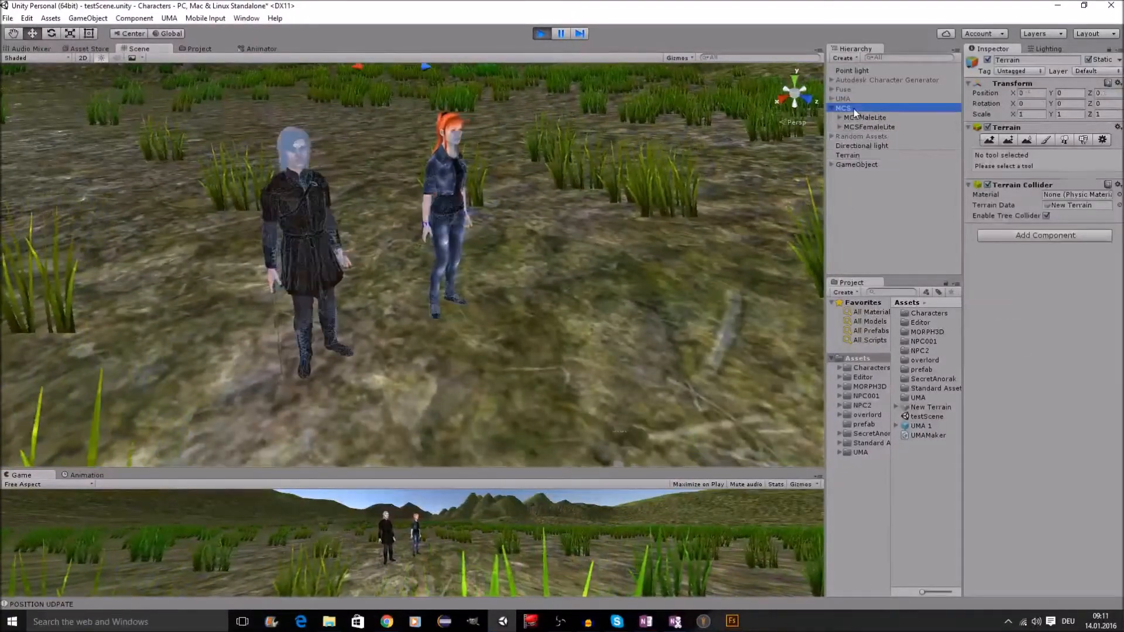
pyautogui.click(875, 125)
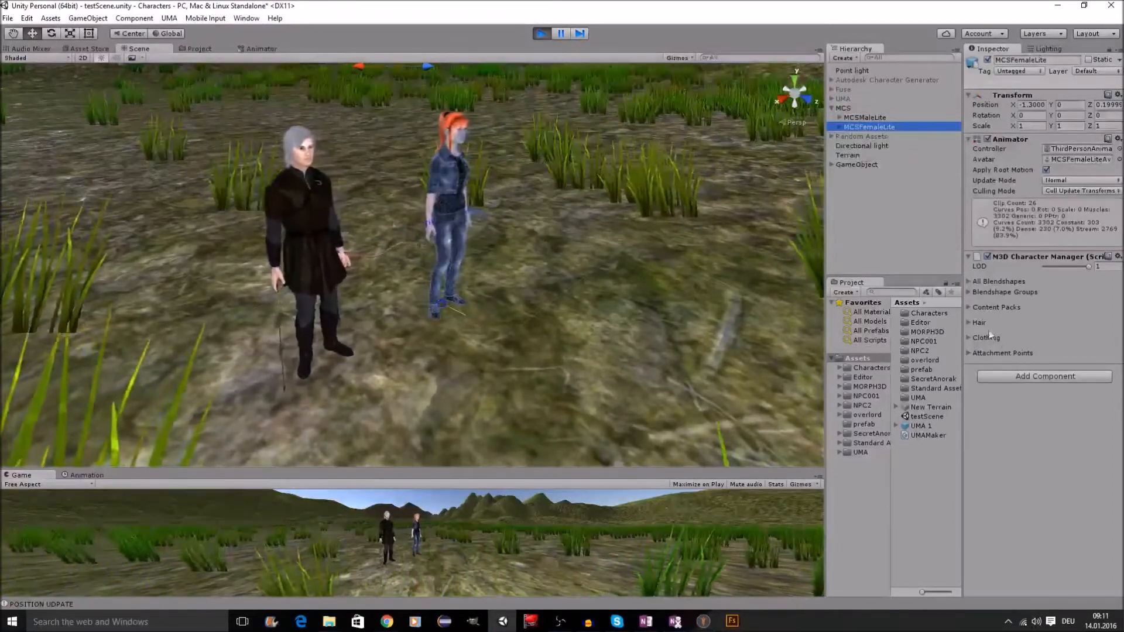
pyautogui.click(980, 313)
pyautogui.click(969, 282)
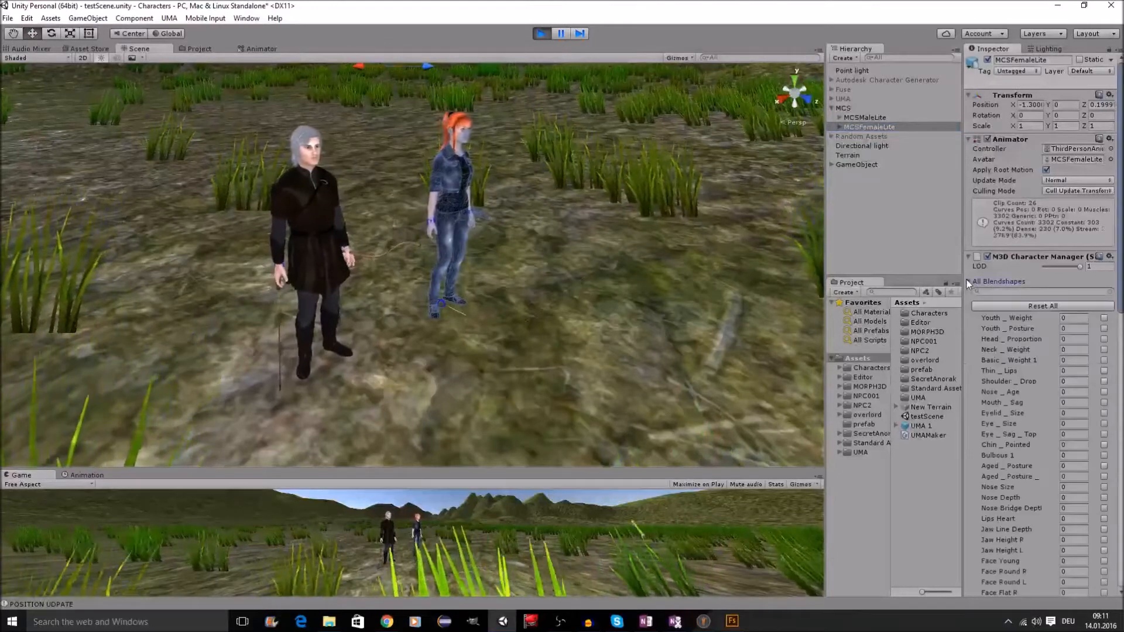
pyautogui.click(968, 282)
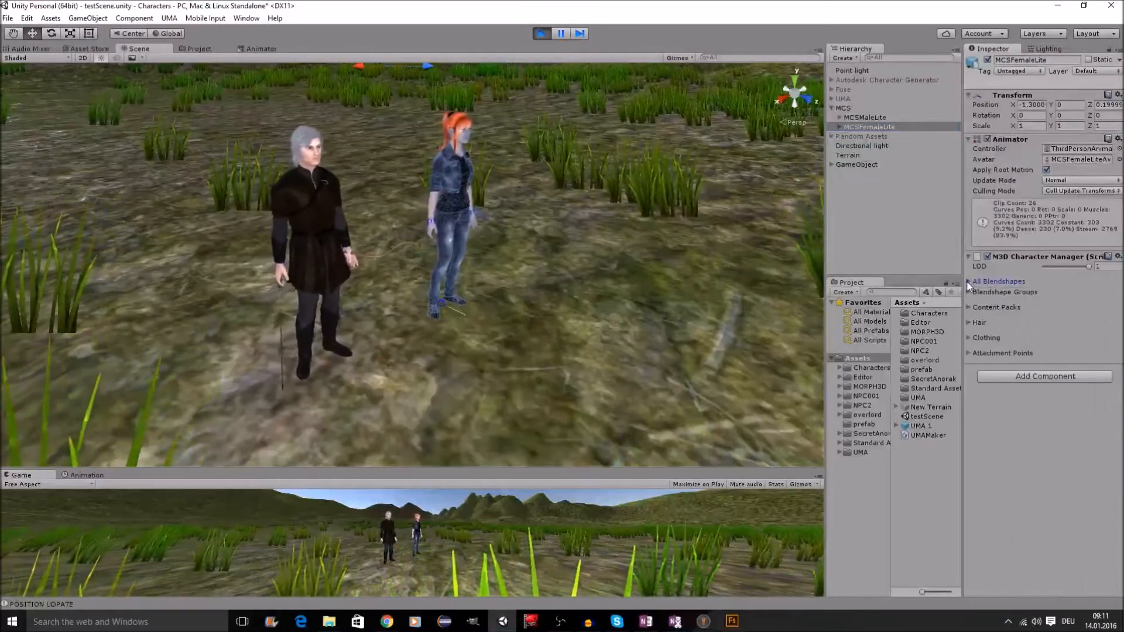
pyautogui.click(969, 282)
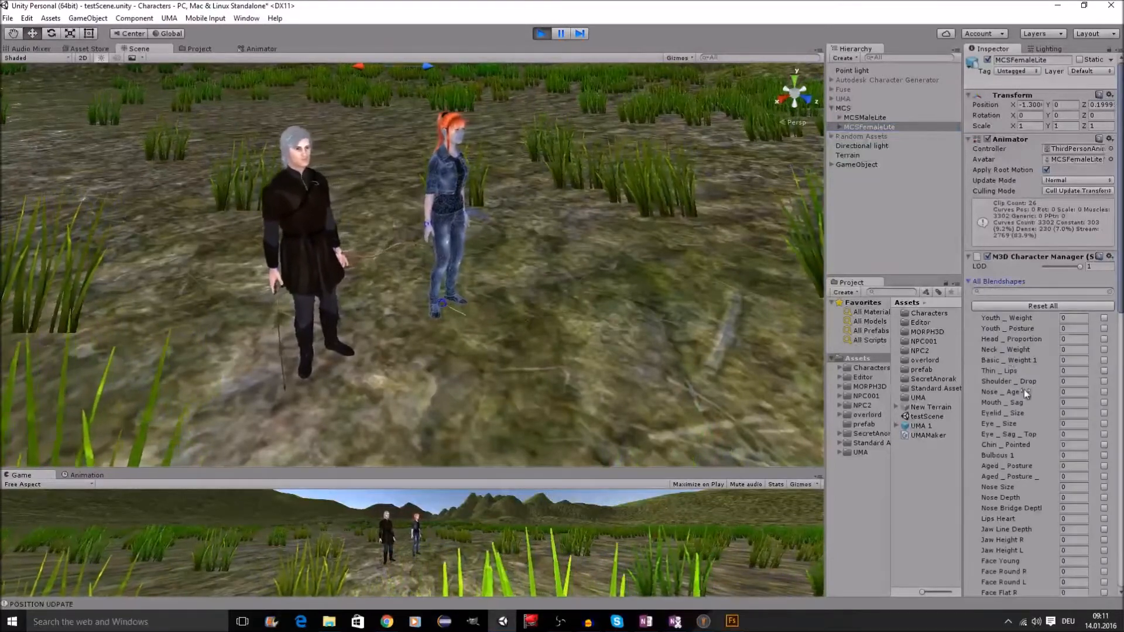
pyautogui.click(969, 282)
pyautogui.click(969, 292)
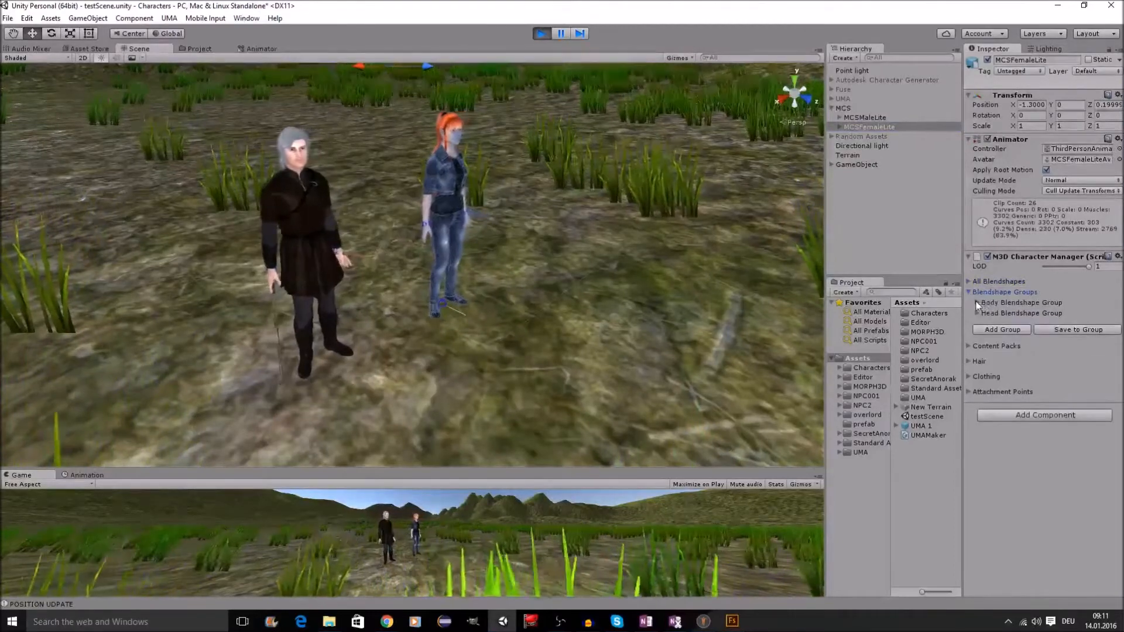
pyautogui.click(978, 303)
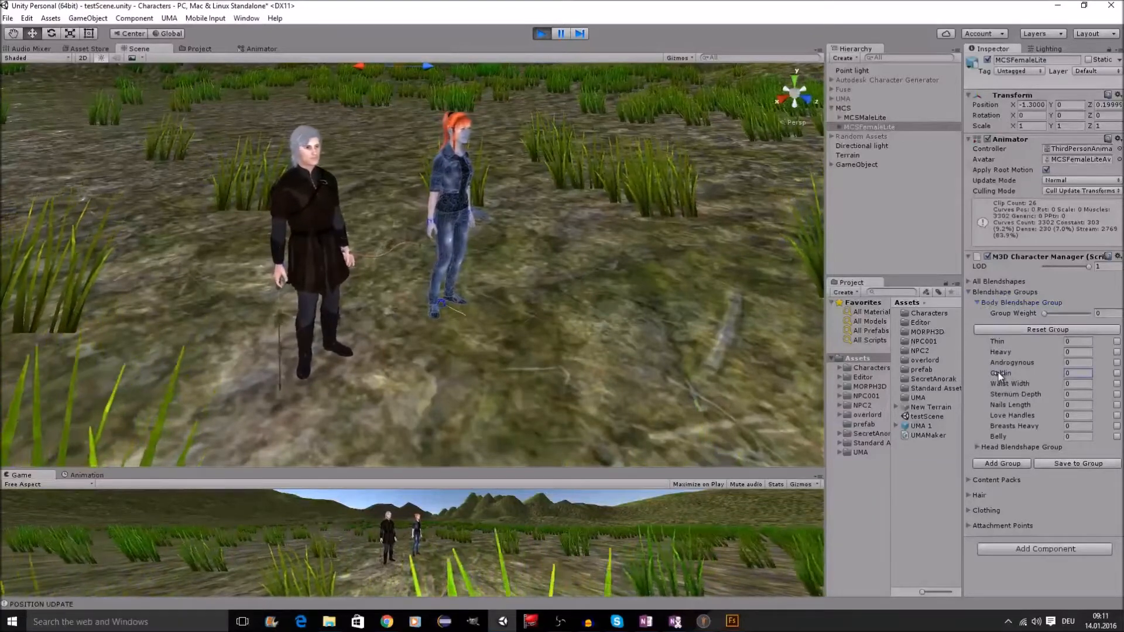
# Try raising the Goblin body blendshape of MCSFemaleLite to 97.61 and check the character's shape up close
pyautogui.moveTo(1002, 372); pyautogui.dragTo(618, 346)
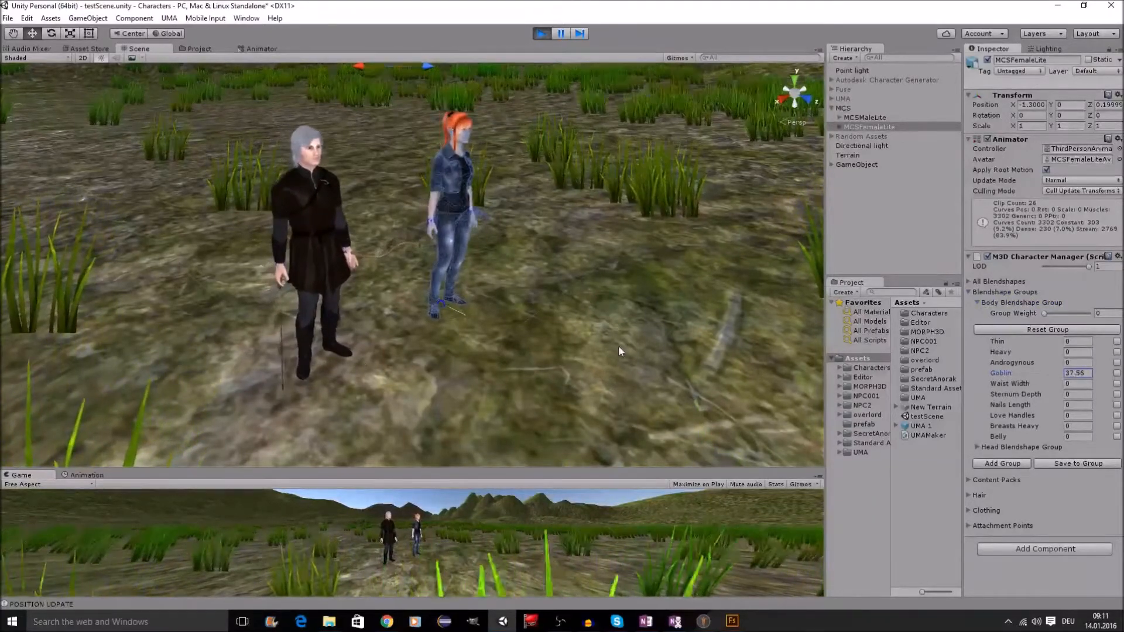
pyautogui.moveTo(356, 391); pyautogui.dragTo(375, 373)
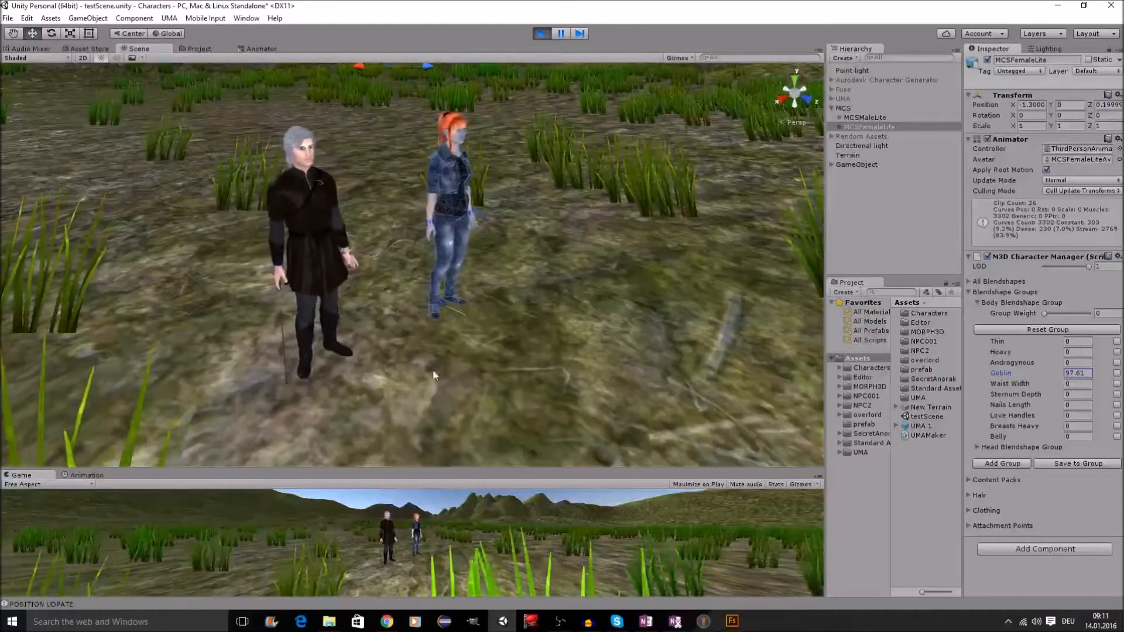
pyautogui.scroll(4, 613, 227)
pyautogui.moveTo(613, 227); pyautogui.dragTo(433, 325, button='middle')
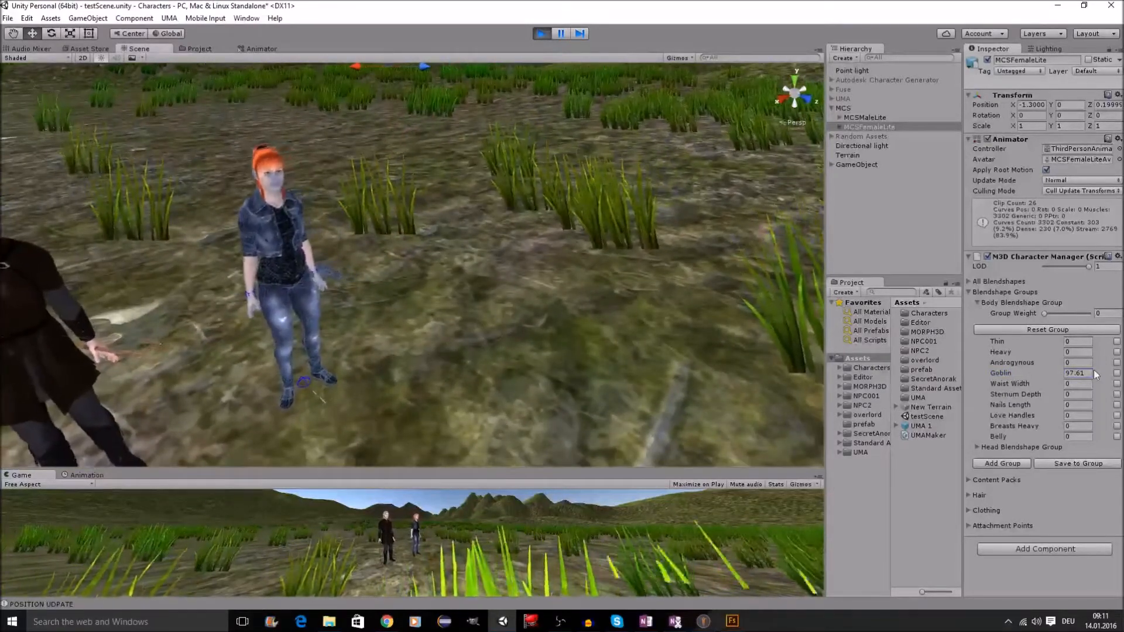
# Reset MCSFemaleLite's Goblin body blendshape to 0
pyautogui.write('0')
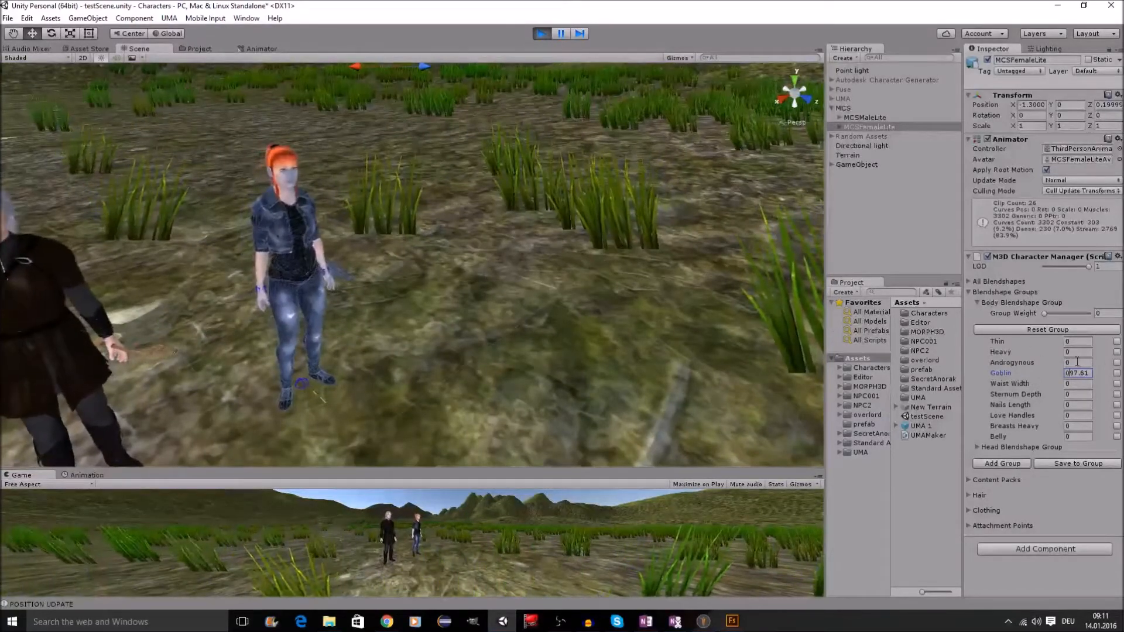
pyautogui.moveTo(1065, 373); pyautogui.dragTo(1088, 372)
pyautogui.write('0')
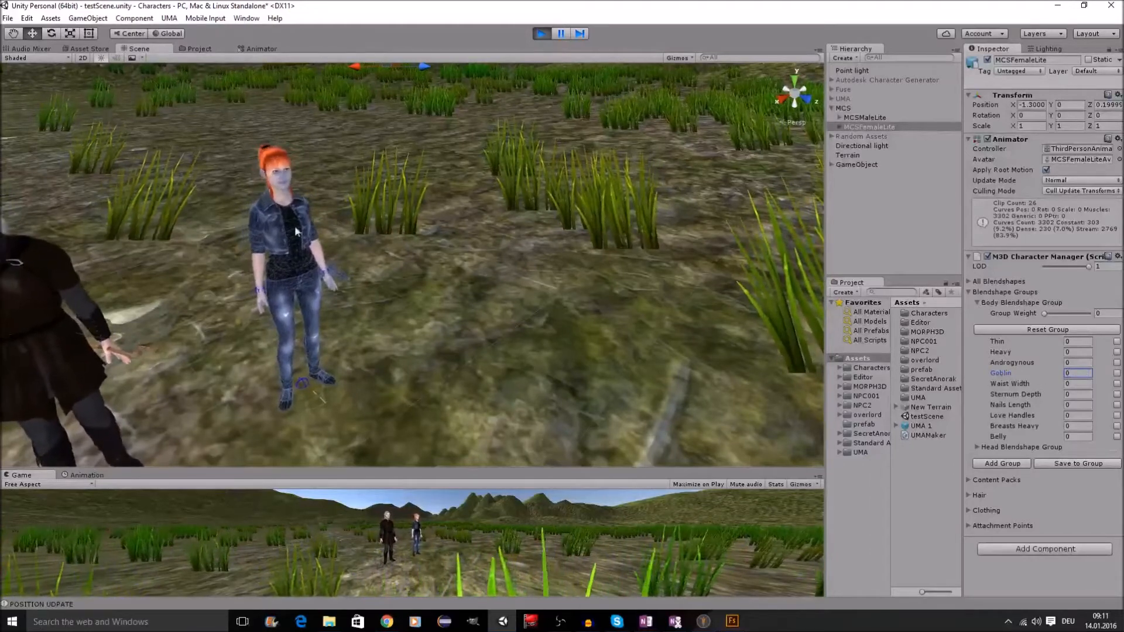
# Try the Heavy body blendshape of MCSFemaleLite at 100 and view the character's changed figure
pyautogui.click(1067, 352)
pyautogui.write('100')
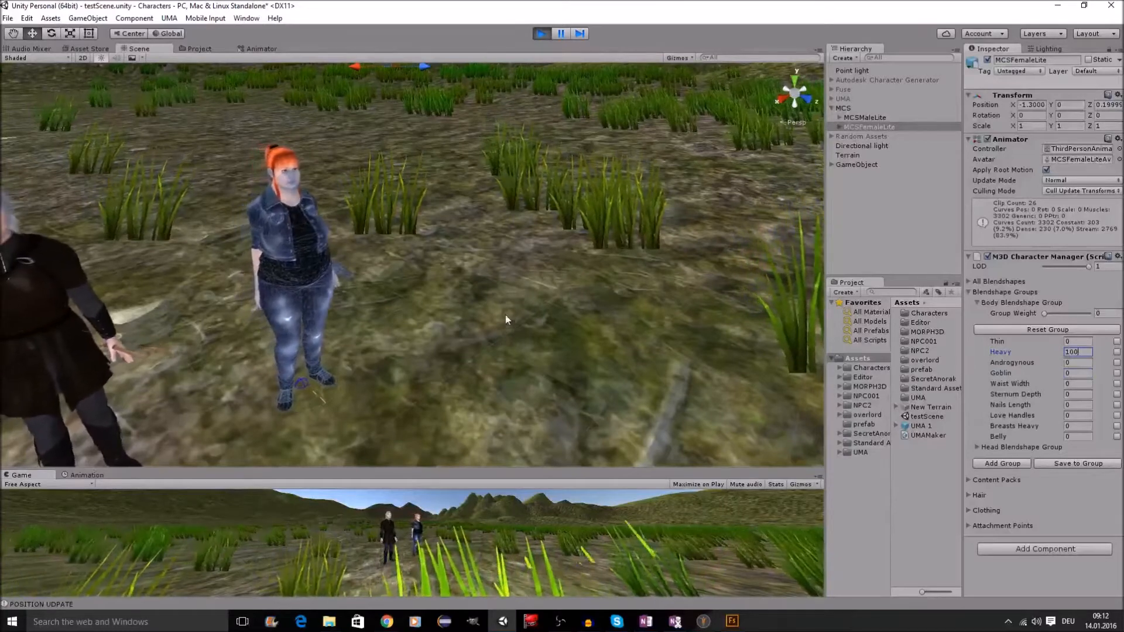
pyautogui.scroll(-5, 505, 304)
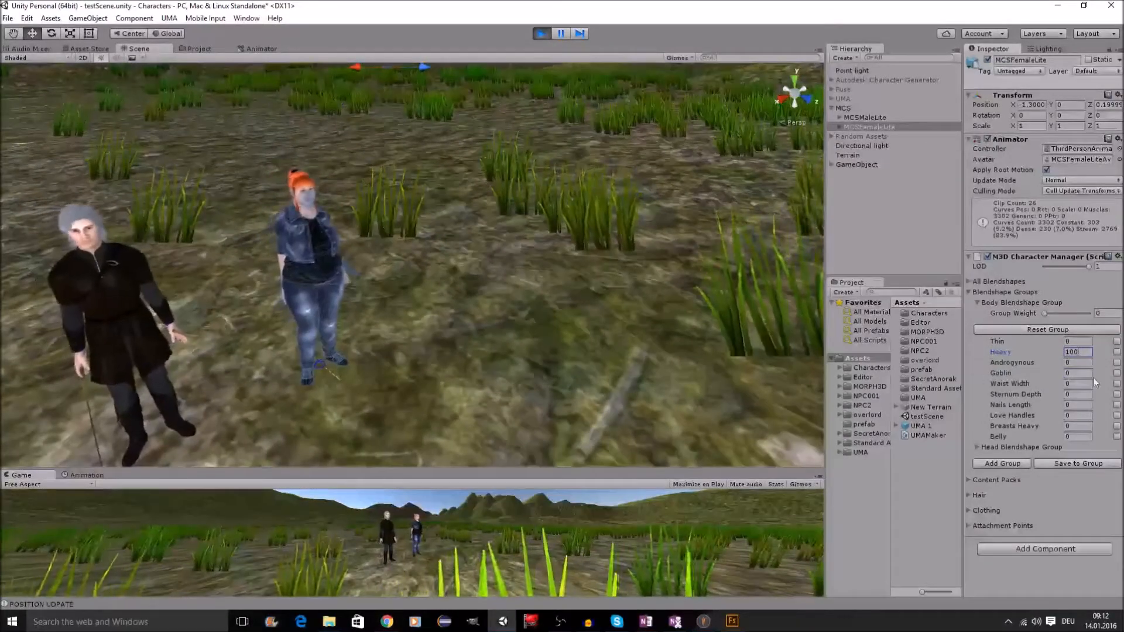
# Try the Mouth Smile blendshape in MCSFemaleLite's Head Blendshape Group at 1000 and check her face up close
pyautogui.click(978, 448)
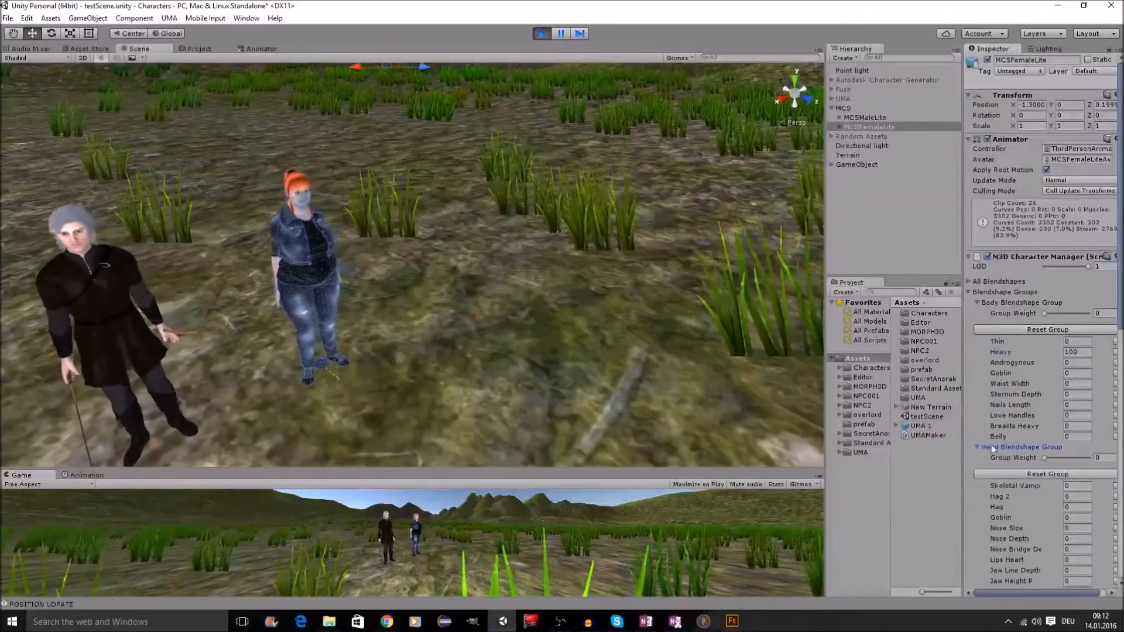
pyautogui.scroll(-12, 1014, 448)
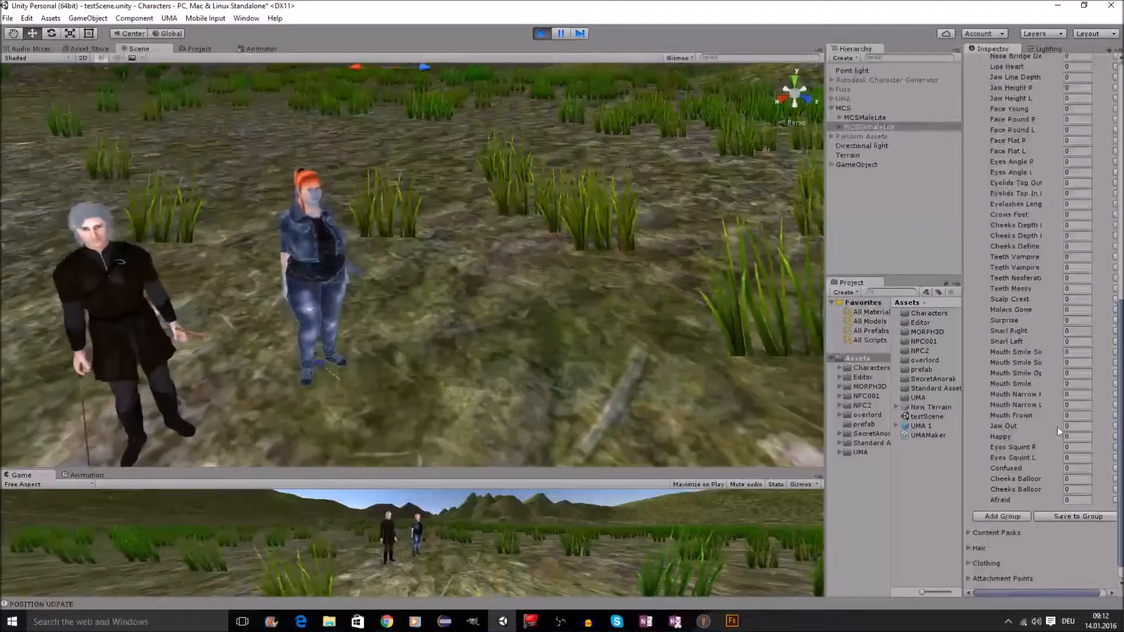
pyautogui.scroll(5, 1060, 451)
pyautogui.scroll(-3, 1058, 454)
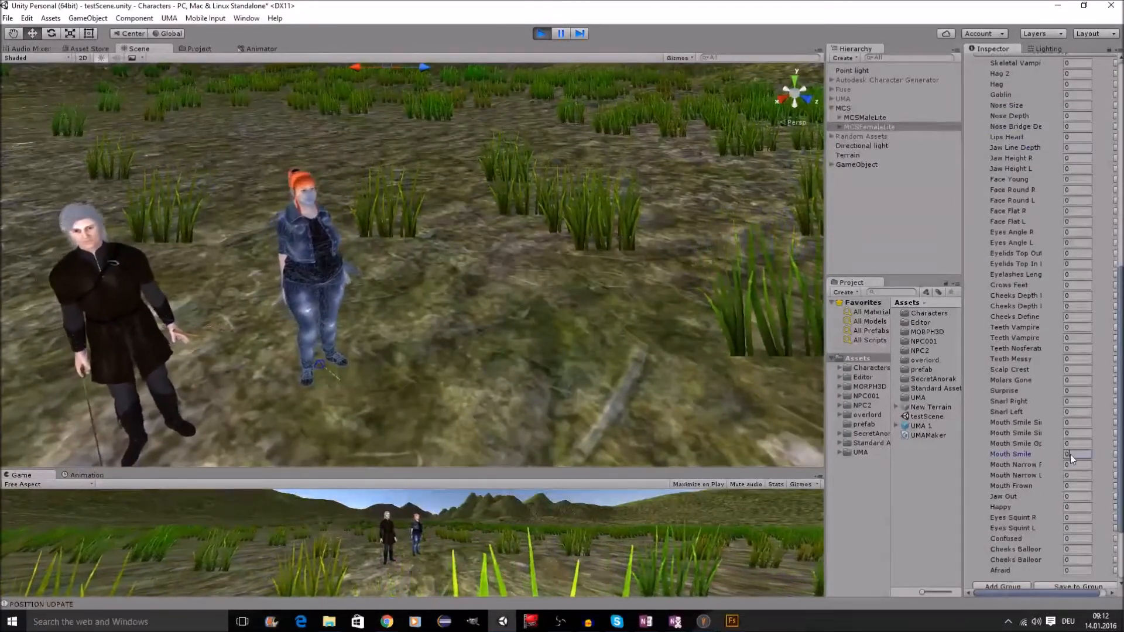
pyautogui.click(1076, 455)
pyautogui.write('1000')
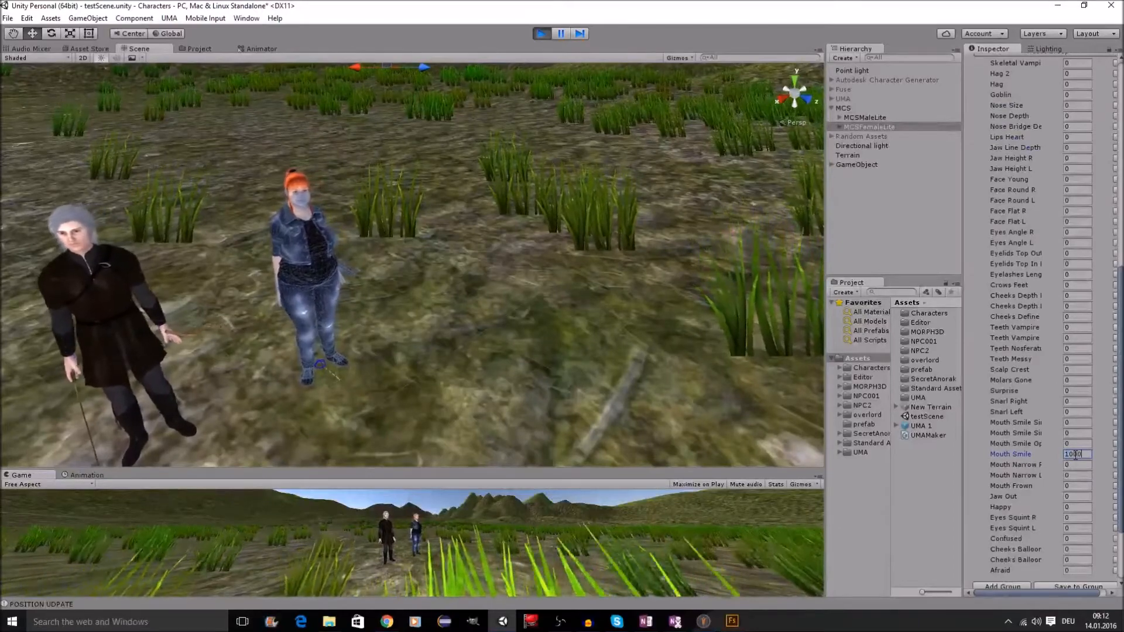
pyautogui.scroll(5, 475, 322)
pyautogui.moveTo(475, 321); pyautogui.dragTo(538, 346, button='middle')
pyautogui.scroll(-2, 539, 346)
pyautogui.click(538, 346)
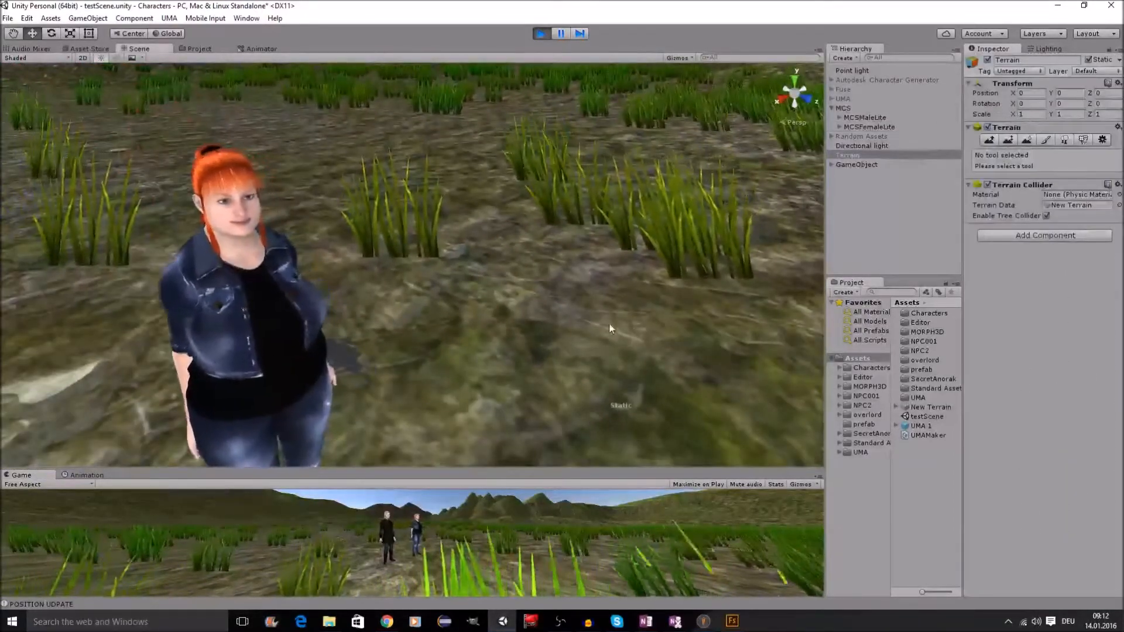
pyautogui.scroll(-3, 609, 322)
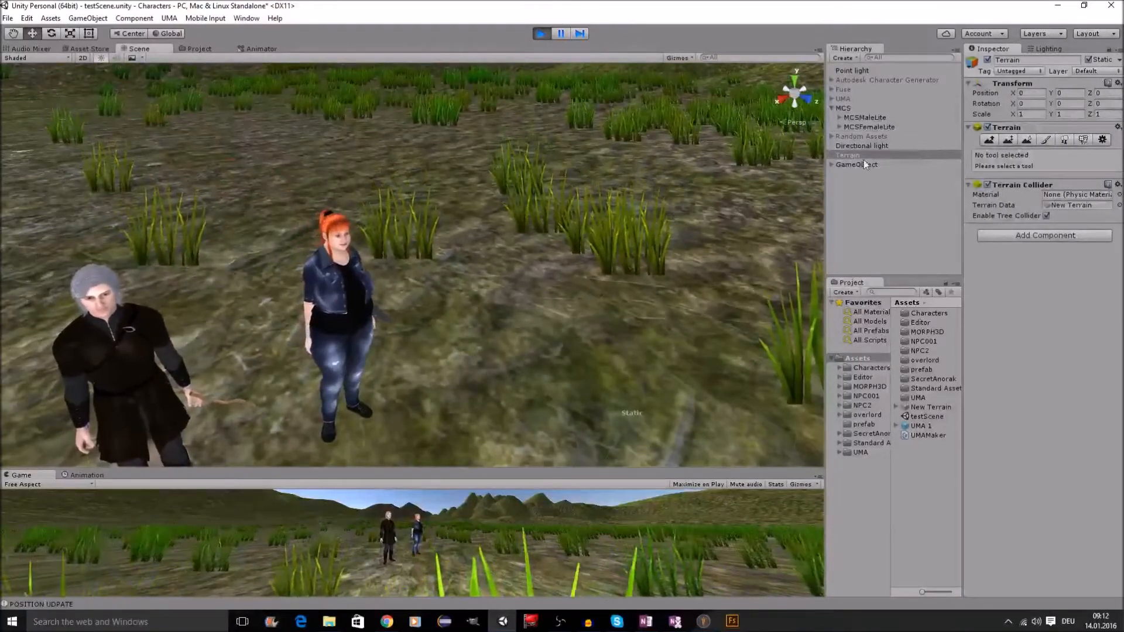
# Reselect MCSFemaleLite and reset all of its blendshapes
pyautogui.click(869, 117)
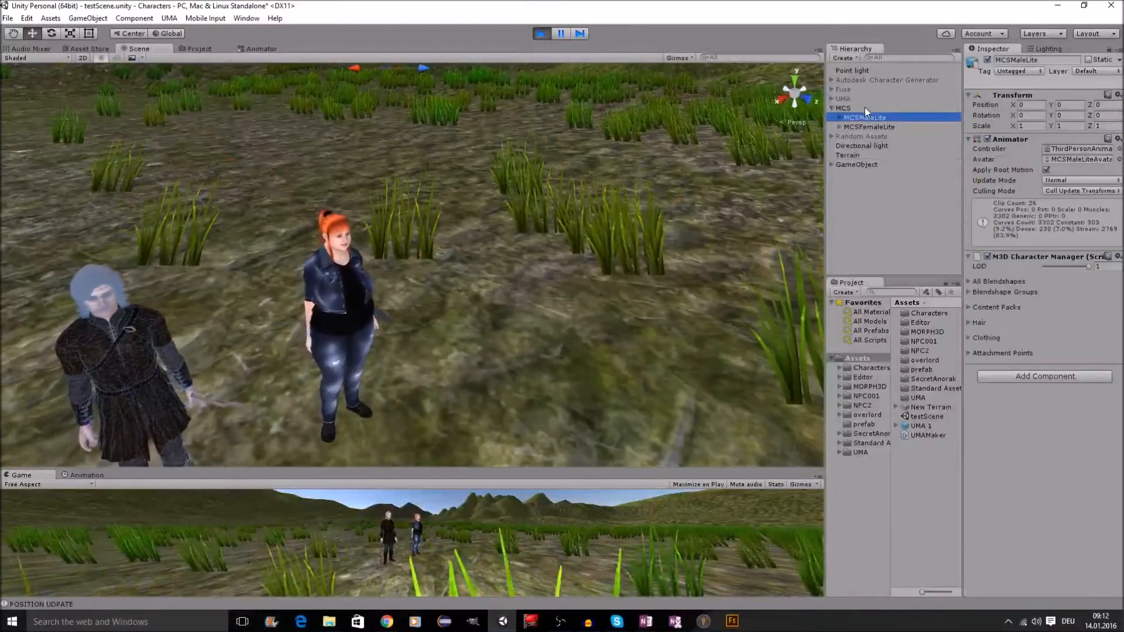
pyautogui.click(865, 107)
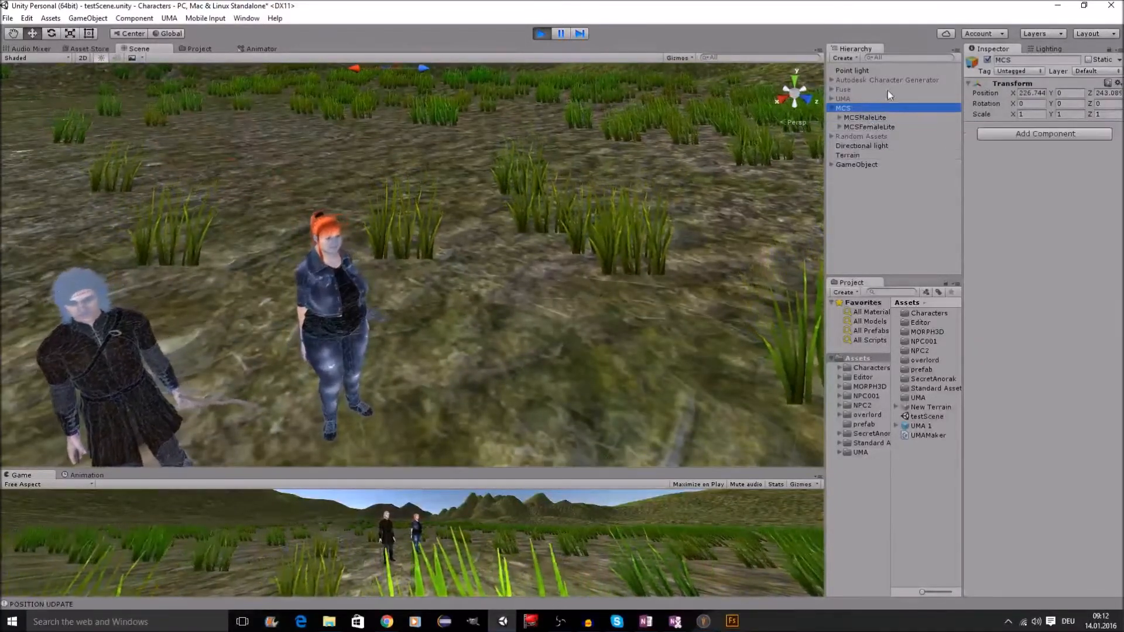
pyautogui.click(873, 126)
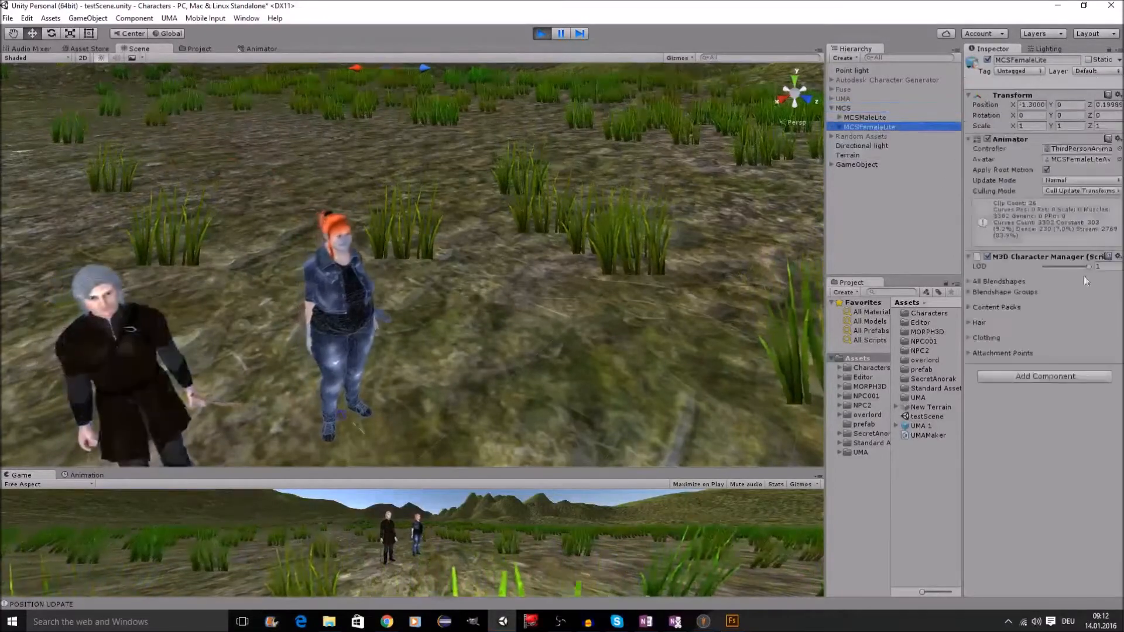
pyautogui.click(968, 282)
pyautogui.click(1001, 306)
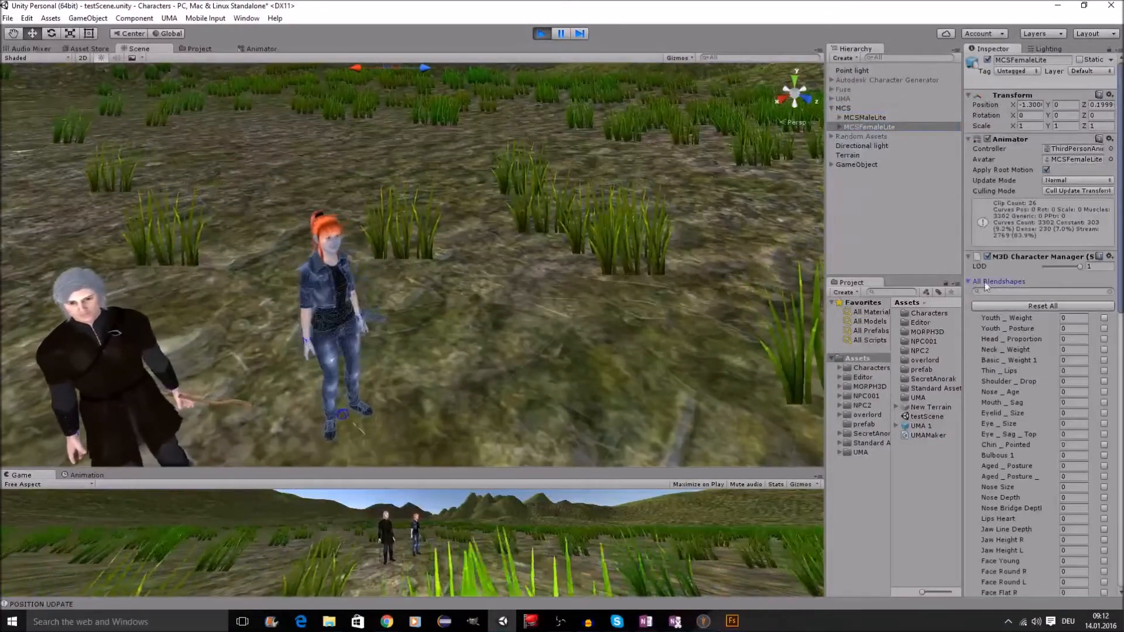
pyautogui.click(968, 282)
# Deactivate the MCS parent object that holds the male and female characters
pyautogui.scroll(4, 480, 307)
pyautogui.click(481, 307)
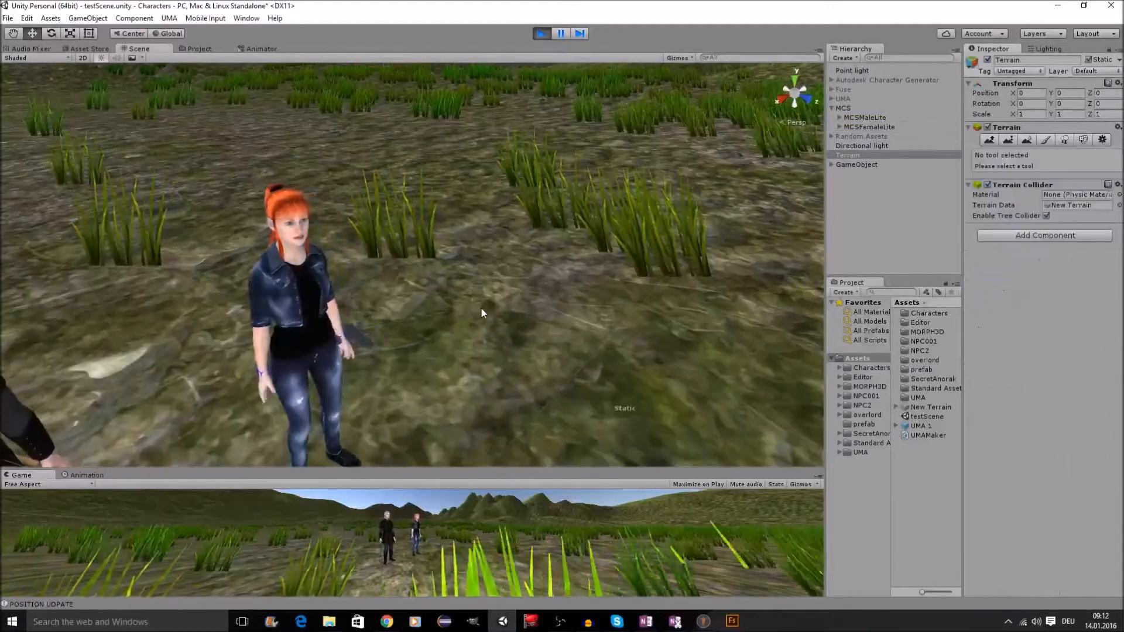
pyautogui.scroll(-5, 481, 308)
pyautogui.moveTo(557, 314); pyautogui.dragTo(578, 286, button='middle')
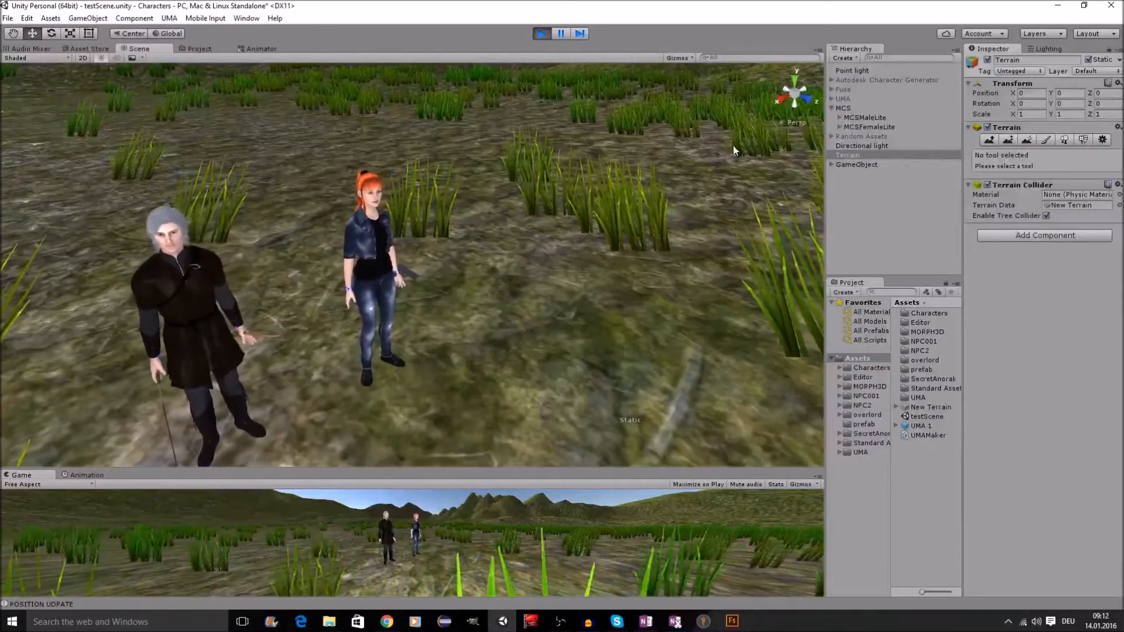
pyautogui.click(844, 109)
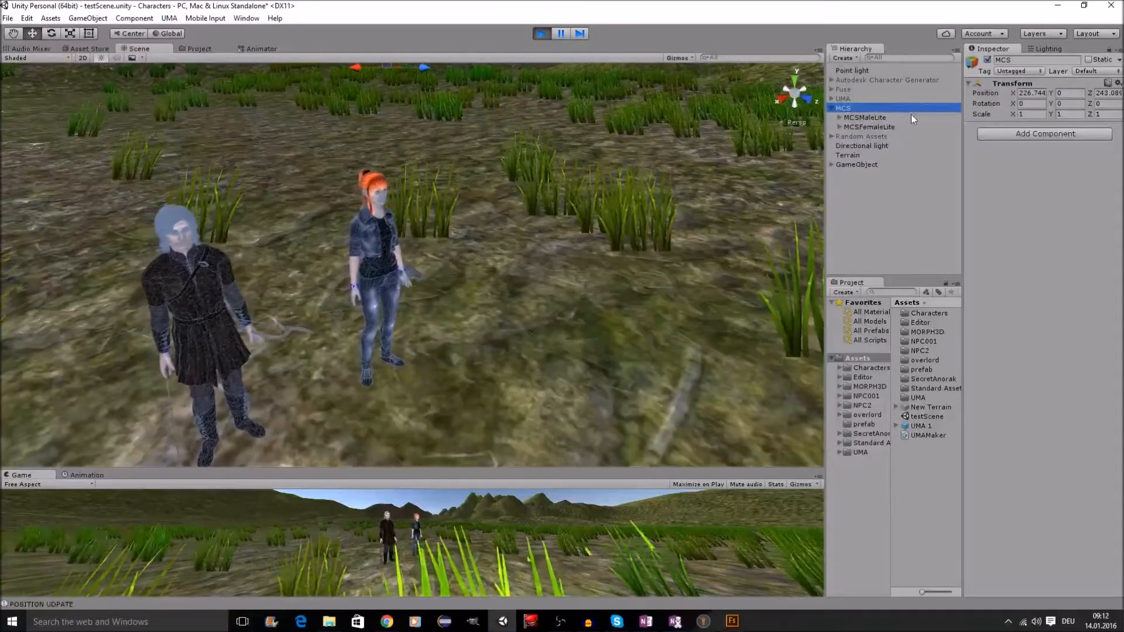
pyautogui.click(988, 60)
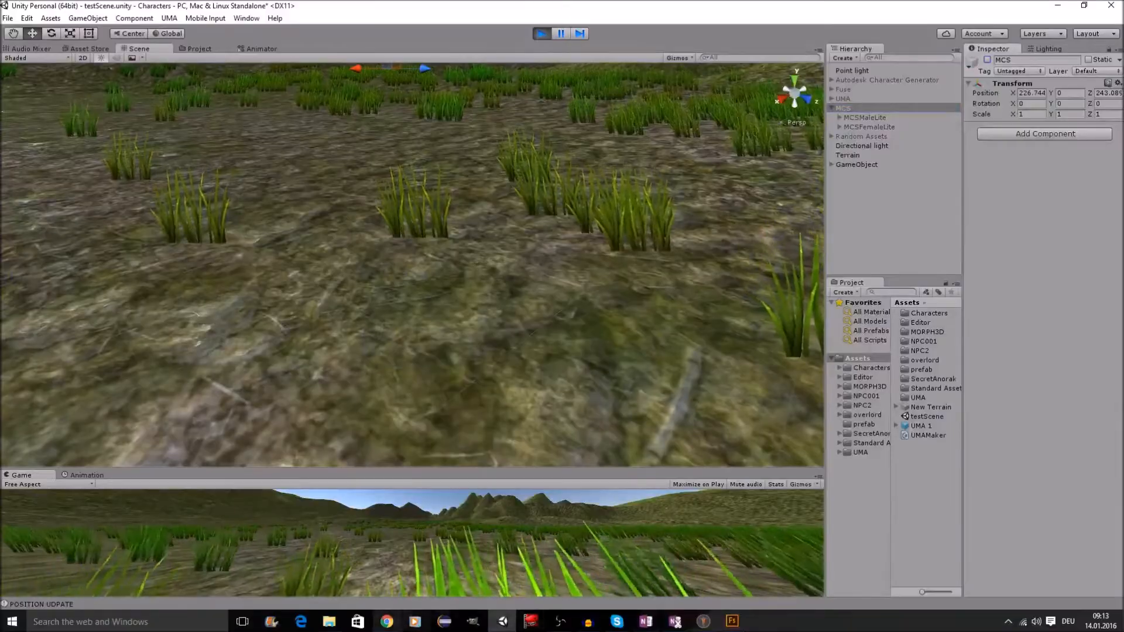
# Switch to Autodesk Character Generator in Chrome and preview the Bulk artistic style, dismissing the paid offerings notice
pyautogui.click(387, 622)
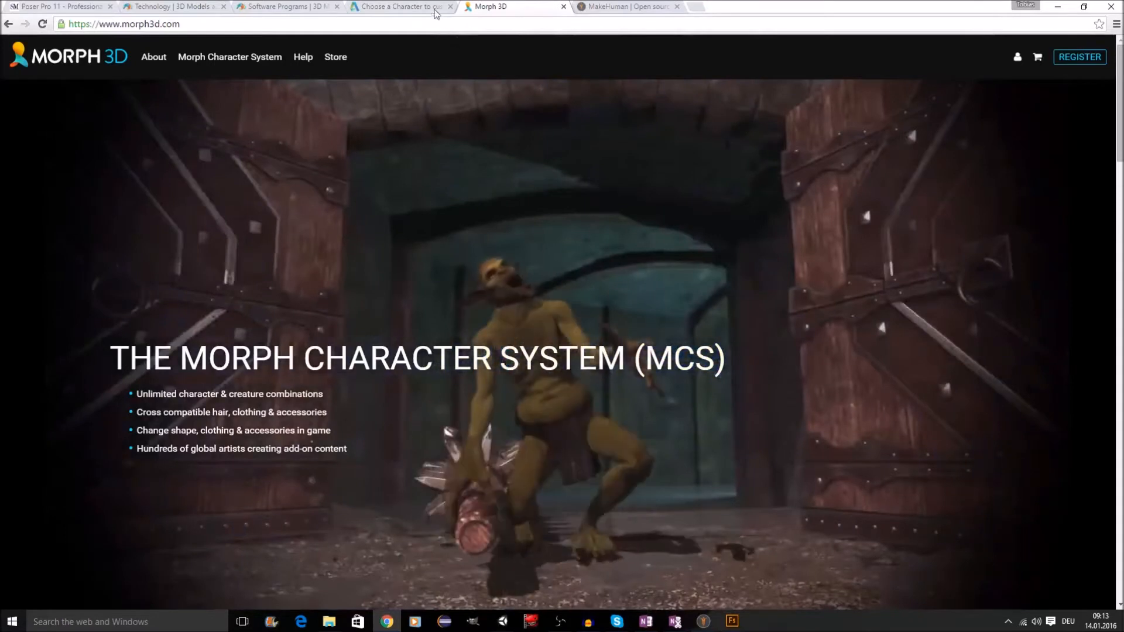
pyautogui.click(422, 9)
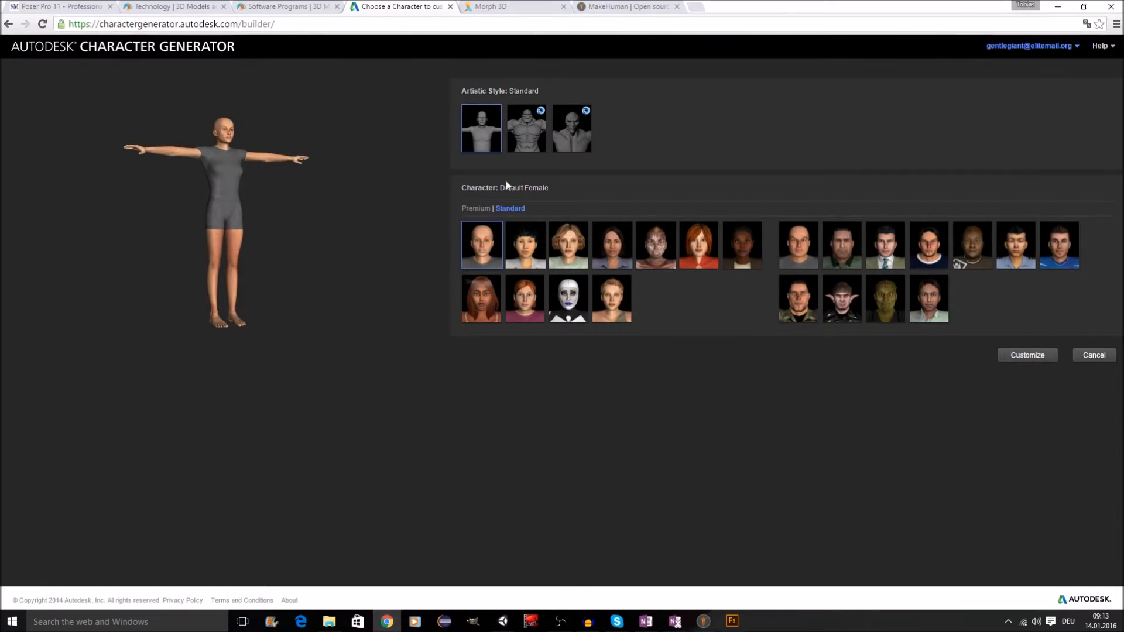
pyautogui.click(533, 127)
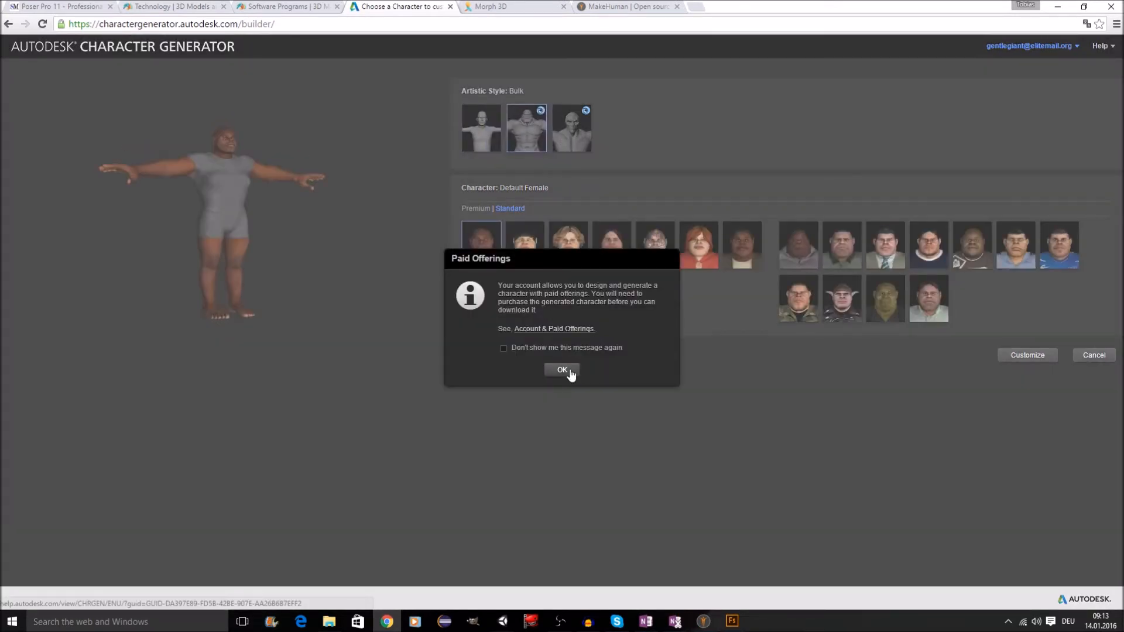
pyautogui.click(562, 370)
pyautogui.moveTo(535, 141)
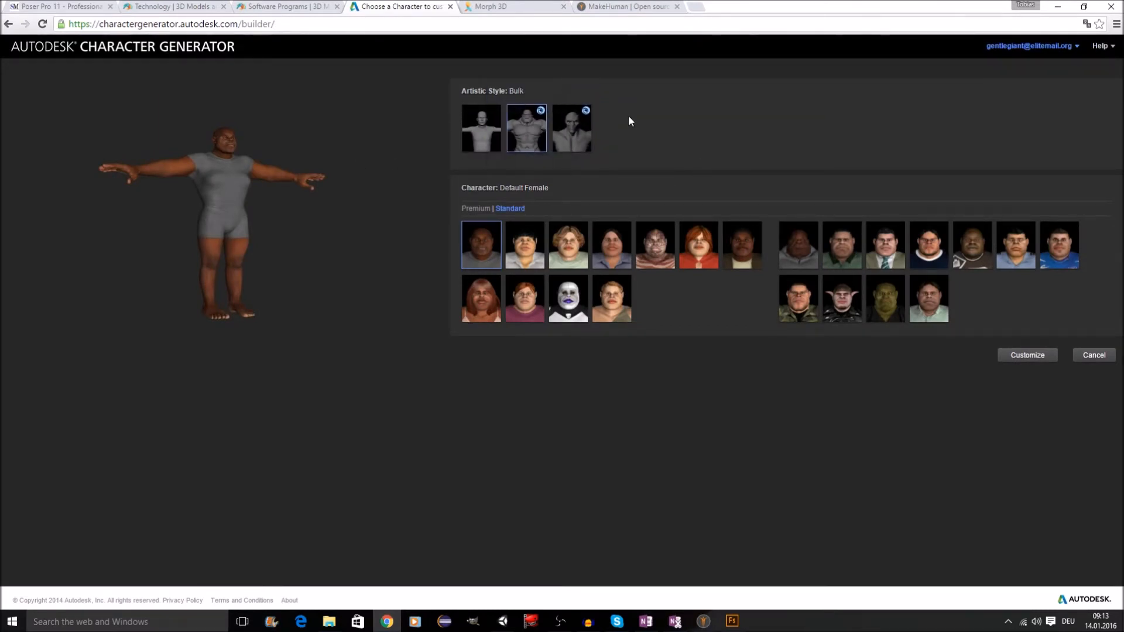
pyautogui.moveTo(592, 135)
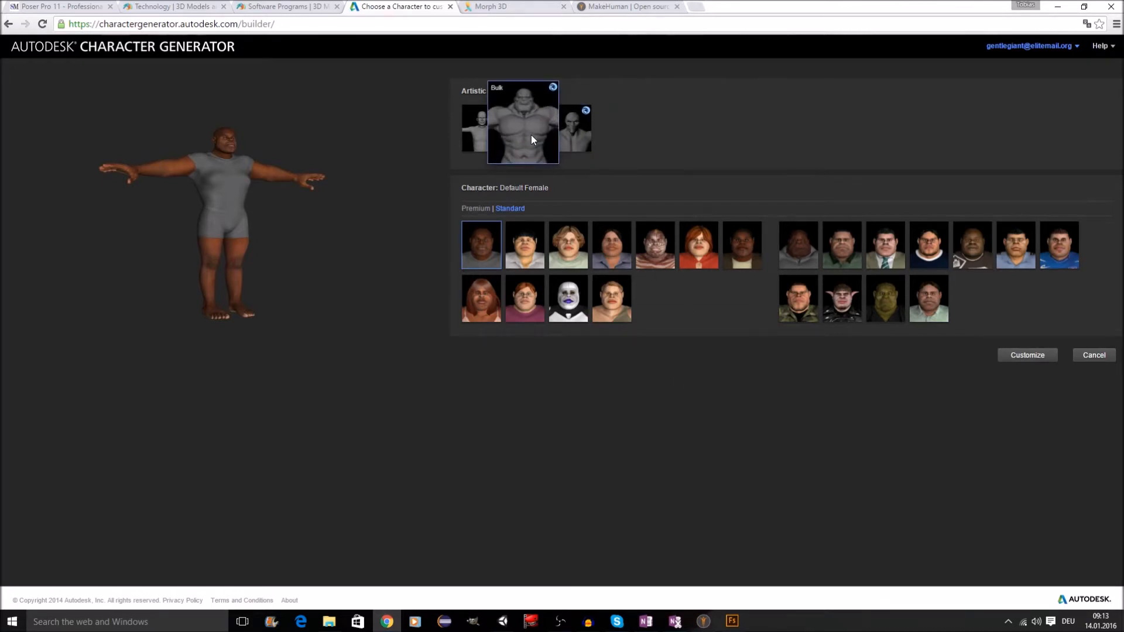
# Choose the Standard artistic style with the Pagar character and start customizing it
pyautogui.click(472, 133)
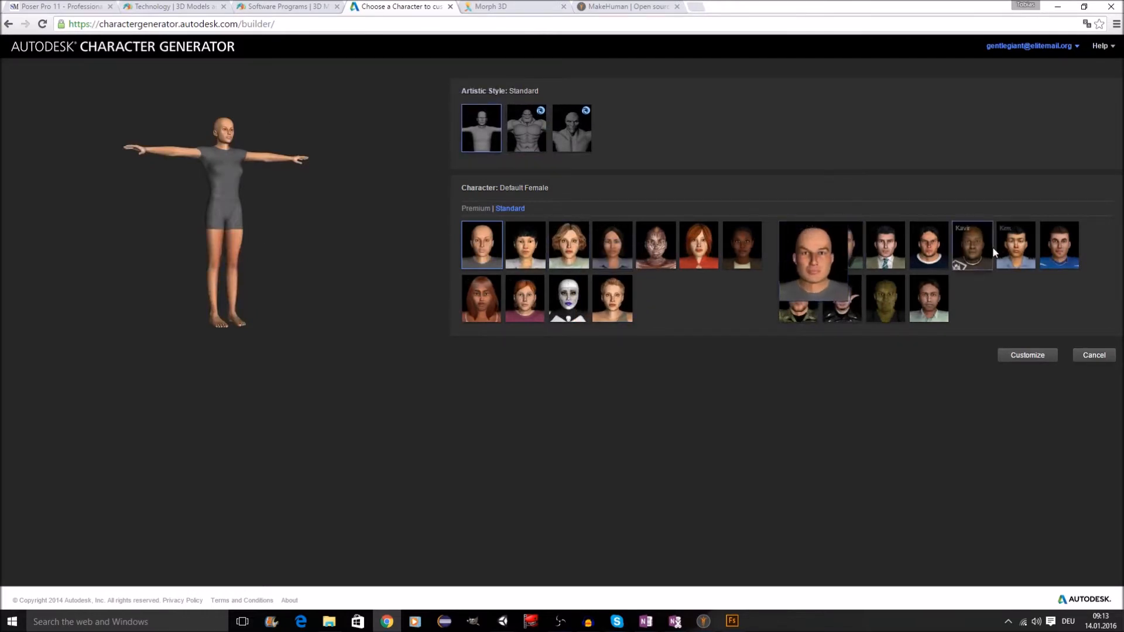
pyautogui.moveTo(829, 307)
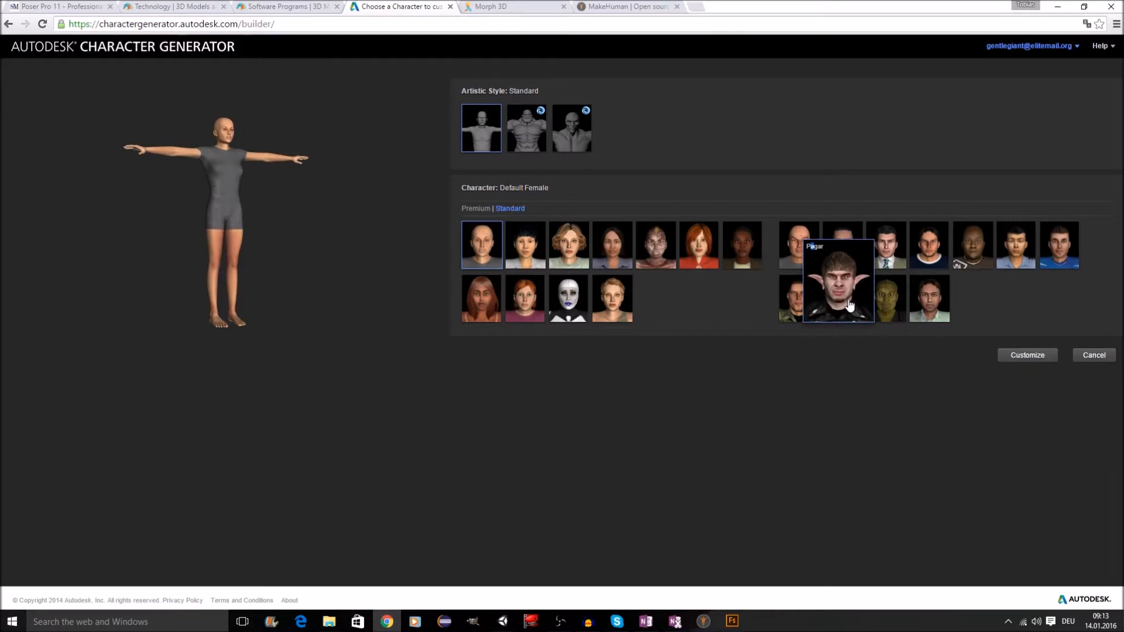
pyautogui.click(849, 306)
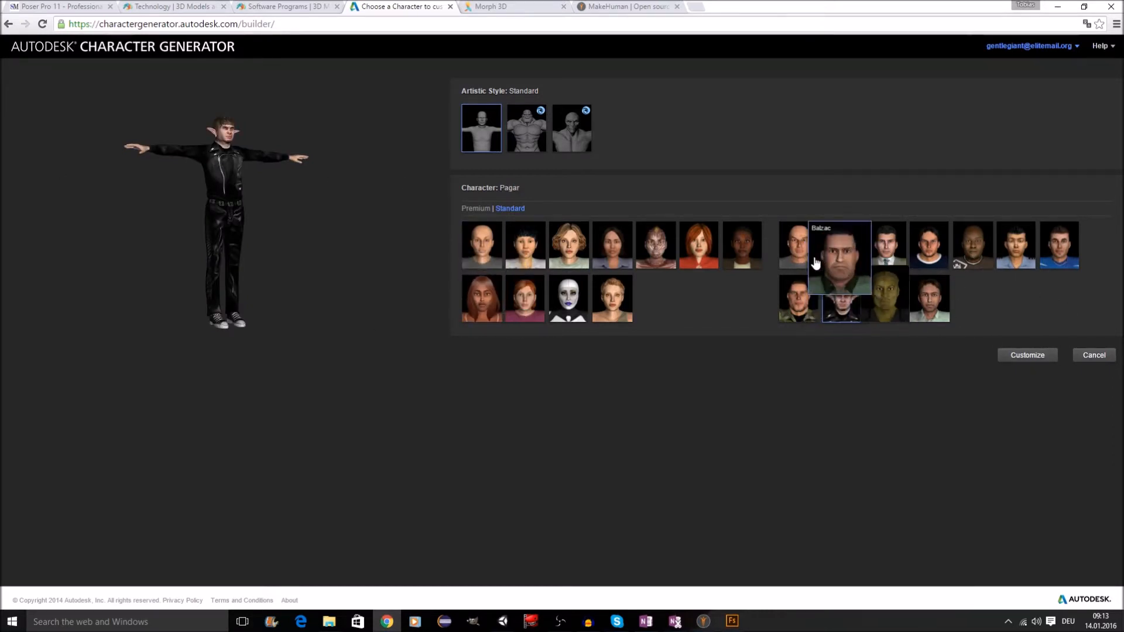
pyautogui.click(1037, 356)
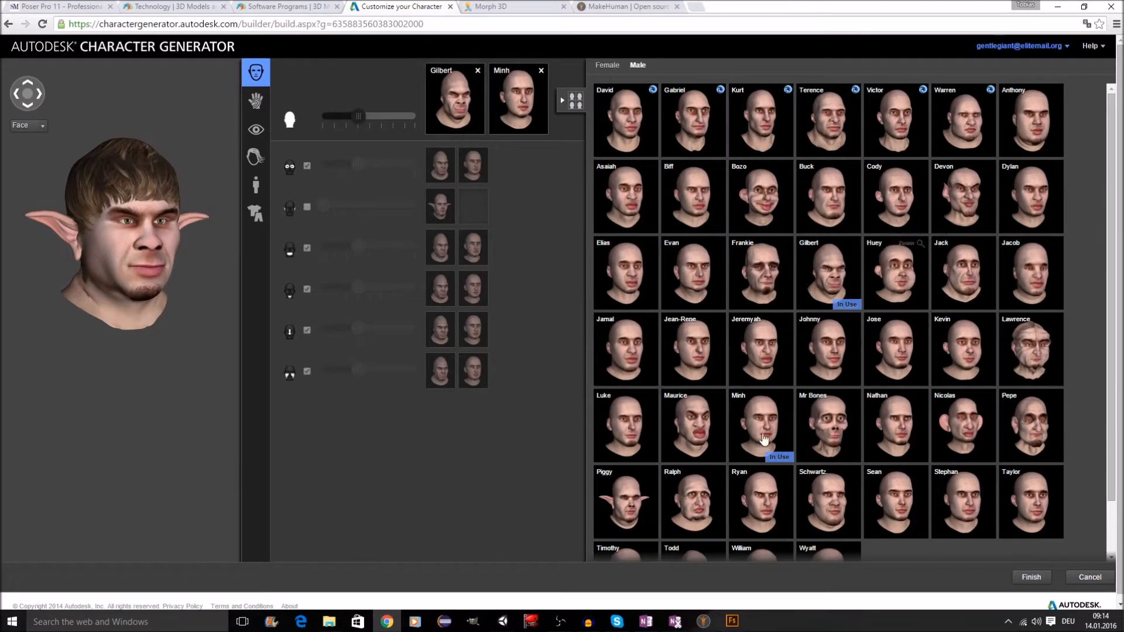
# Shift the overall face blend fully to Minh, and settle it about halfway between Gilbert and Minh
pyautogui.scroll(-1, 825, 497)
pyautogui.scroll(1, 689, 238)
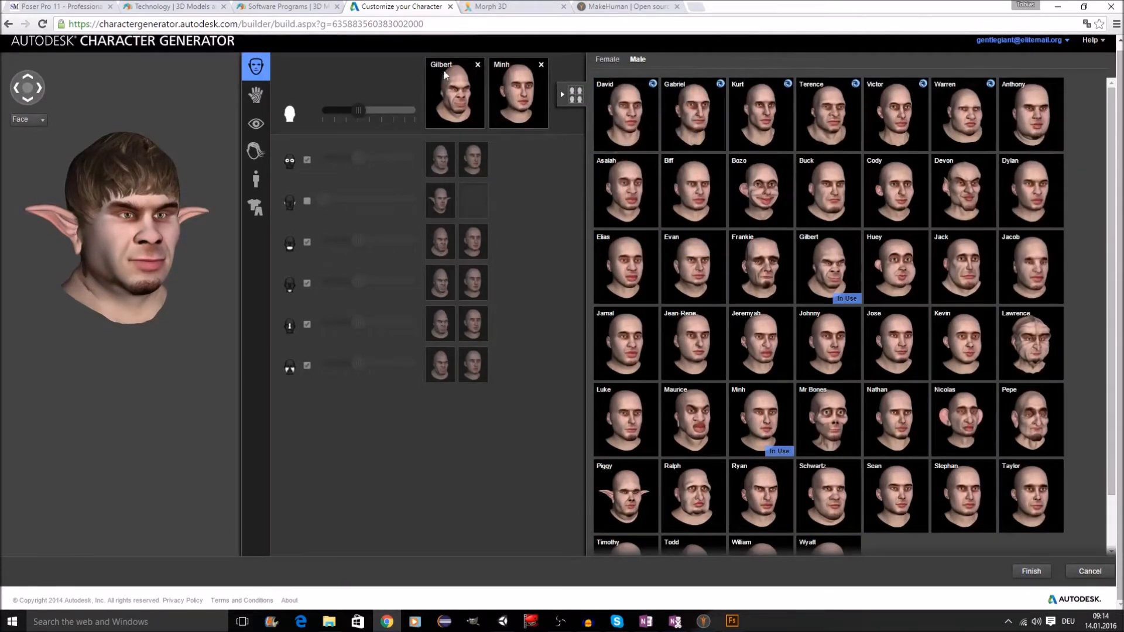
pyautogui.moveTo(358, 110); pyautogui.dragTo(424, 117)
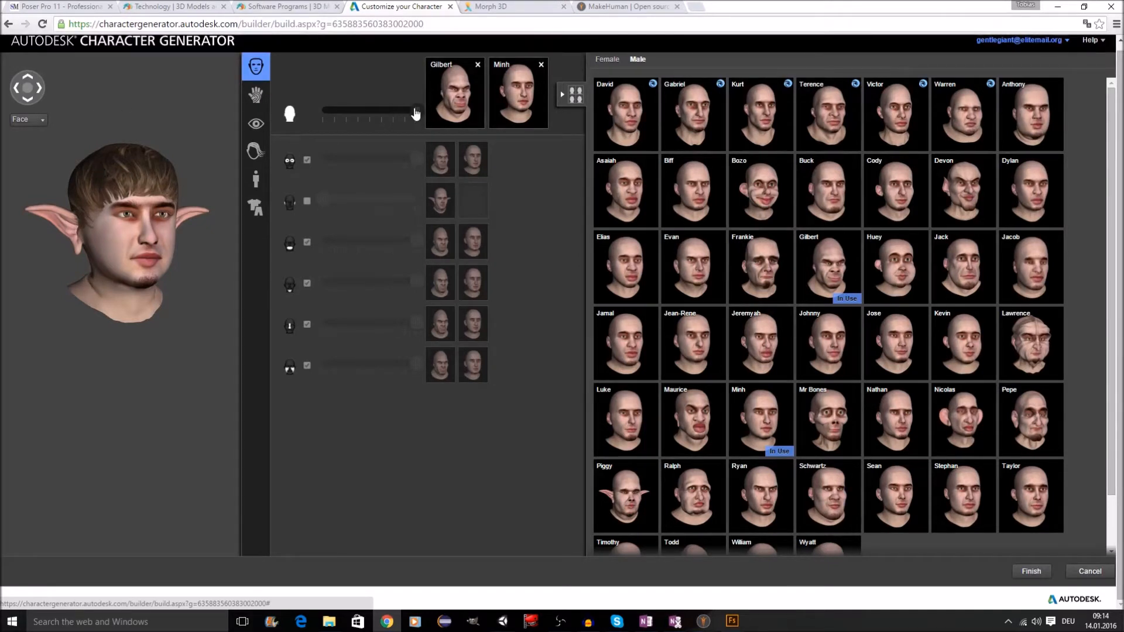
pyautogui.moveTo(415, 111); pyautogui.dragTo(367, 120)
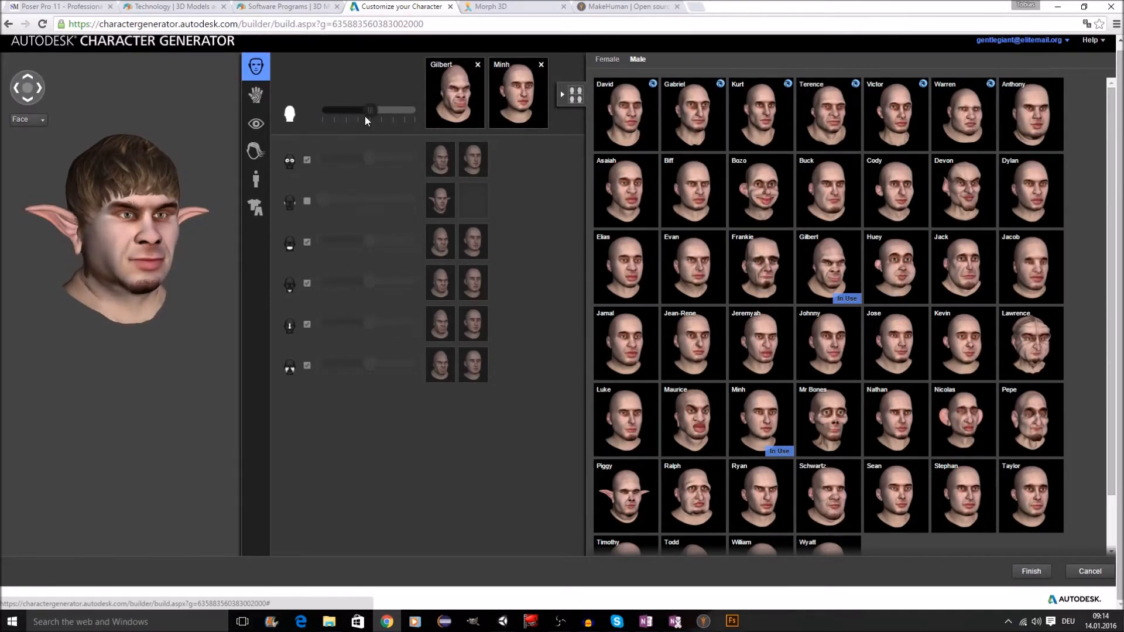
# Unlink the eyes from the overall head blend and adjust their own blend to about halfway between Gilbert and Minh
pyautogui.click(288, 164)
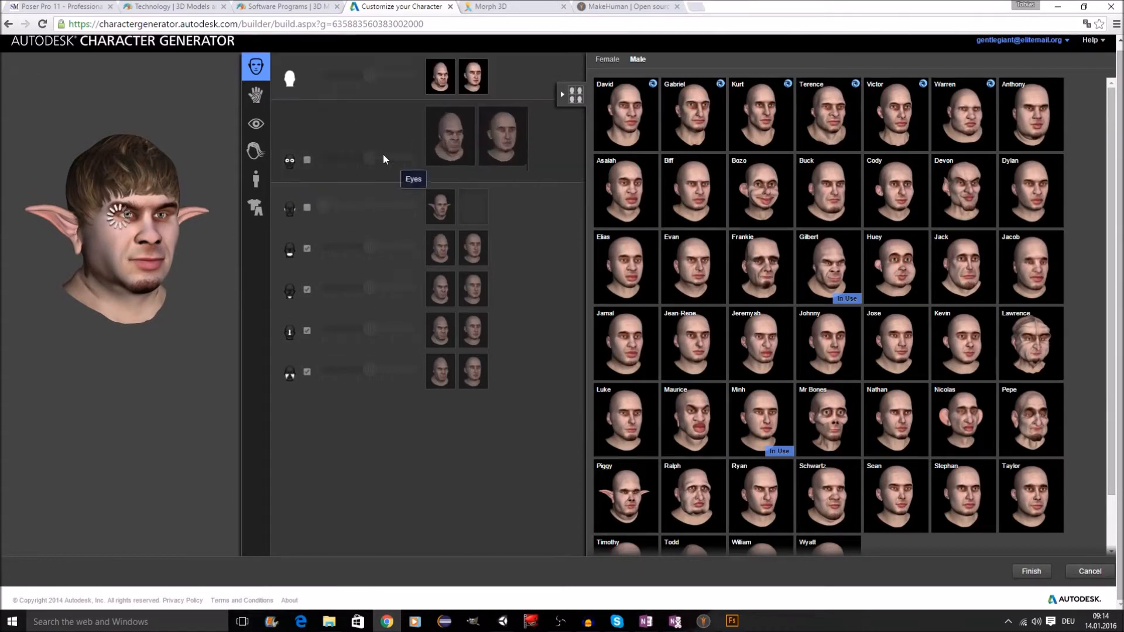
pyautogui.moveTo(370, 158)
pyautogui.mouseDown()
pyautogui.moveTo(412, 163)
pyautogui.moveTo(390, 162)
pyautogui.mouseUp()
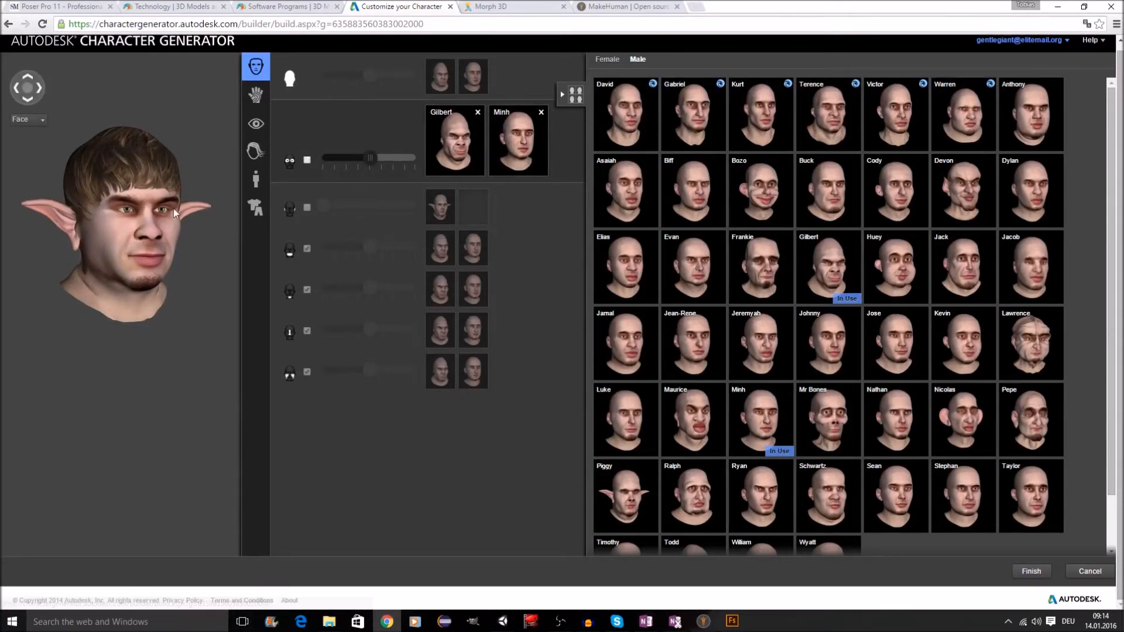
pyautogui.moveTo(378, 164)
pyautogui.mouseDown()
pyautogui.moveTo(409, 162)
pyautogui.moveTo(307, 167)
pyautogui.moveTo(412, 159)
pyautogui.moveTo(372, 164)
pyautogui.mouseUp()
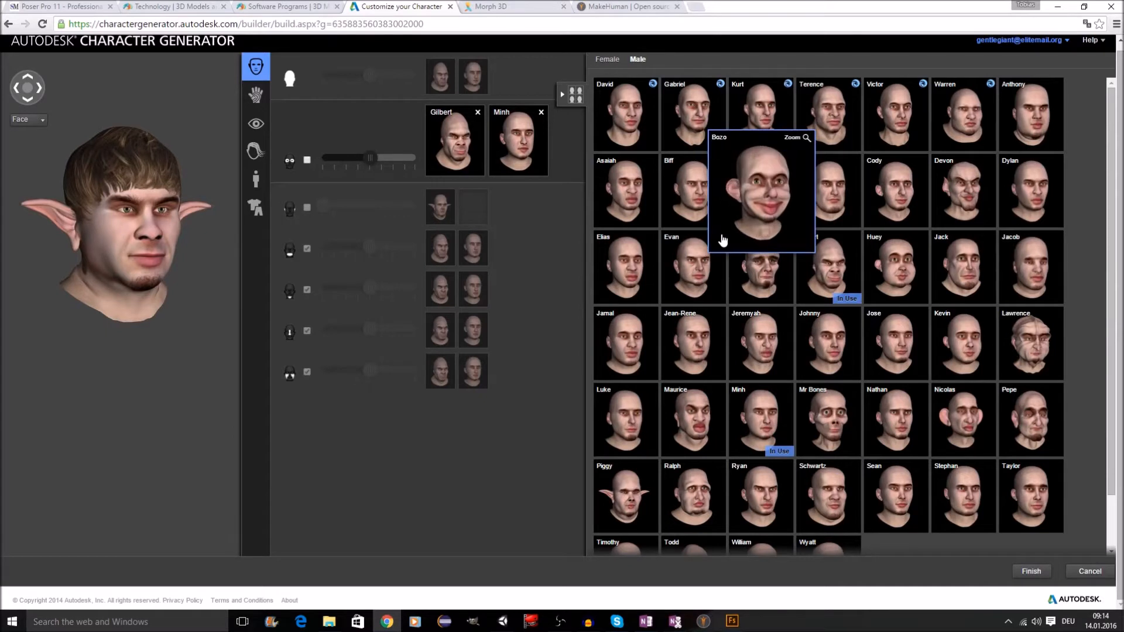
pyautogui.moveTo(714, 338)
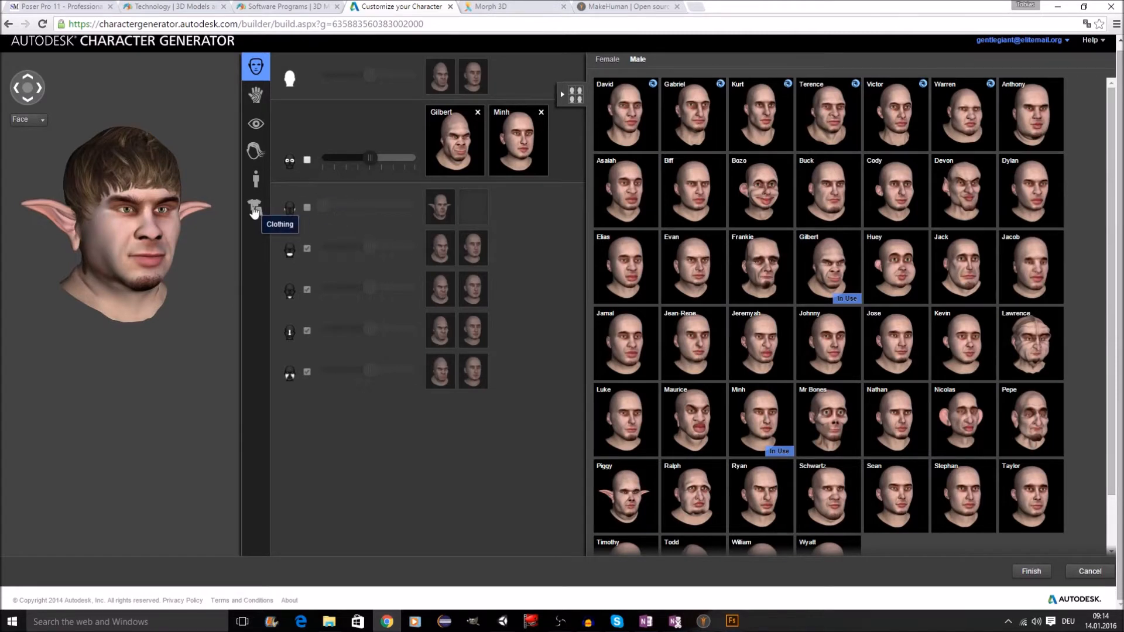
# Open the character's clothing options and examine the available male tops
pyautogui.click(257, 209)
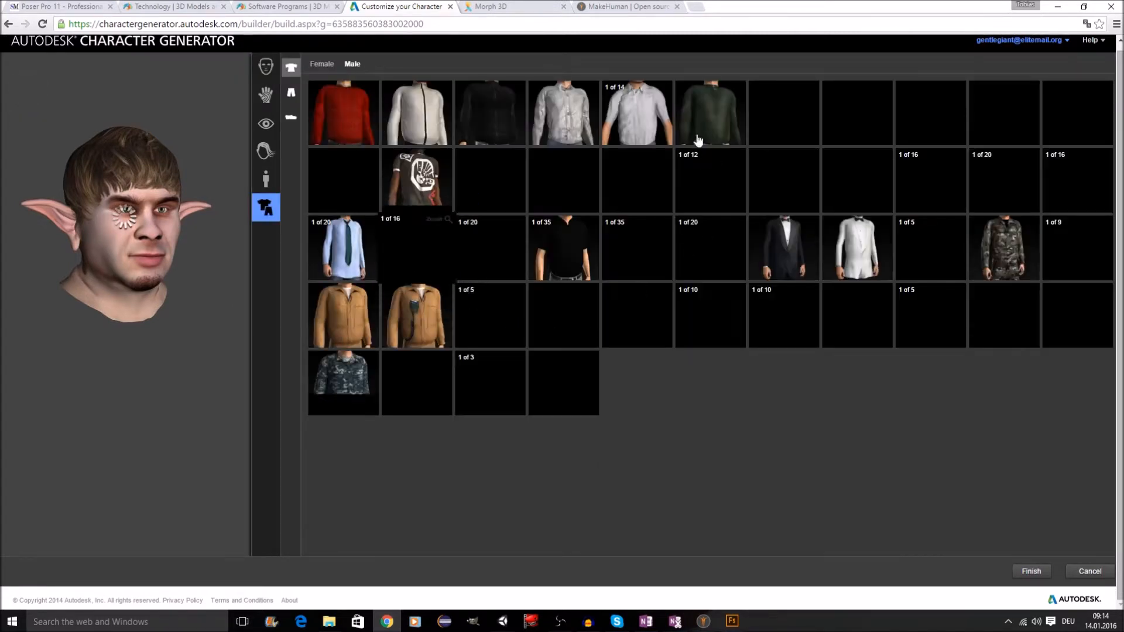
pyautogui.moveTo(589, 124)
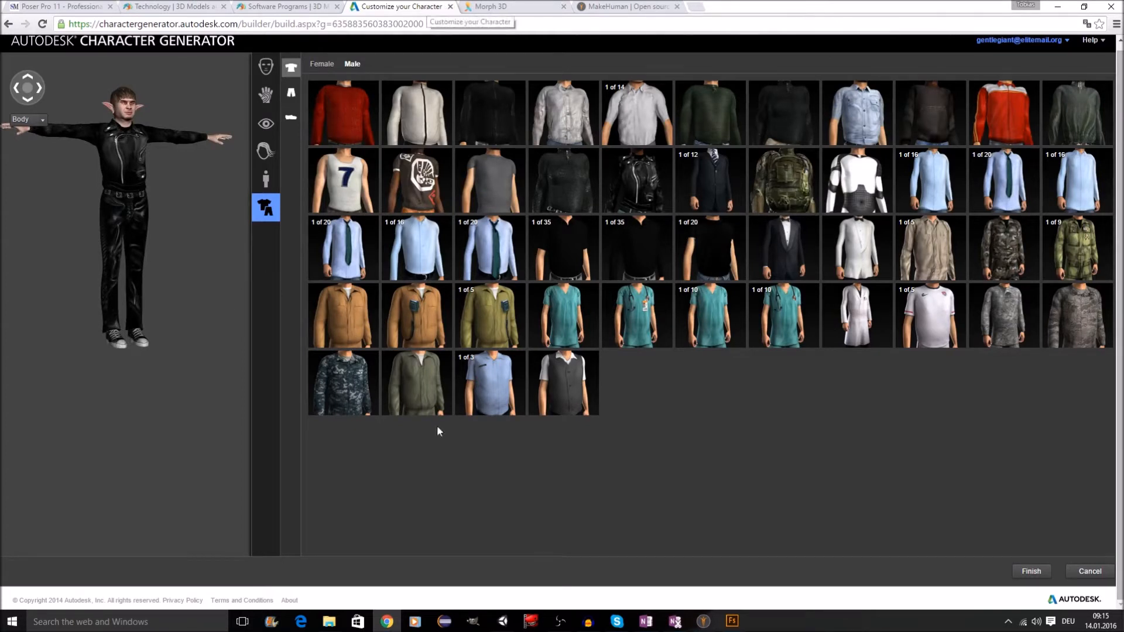
# Switch to Unity and activate the Autodesk Character Generator object so its characters show in the scene
pyautogui.click(509, 625)
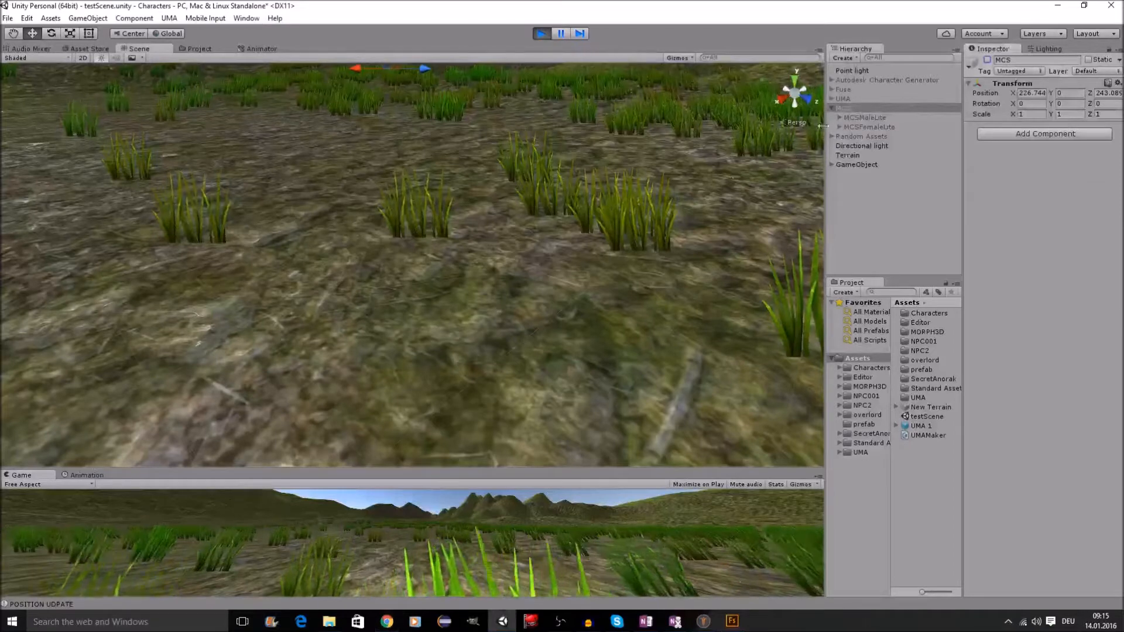
pyautogui.click(856, 80)
pyautogui.click(987, 59)
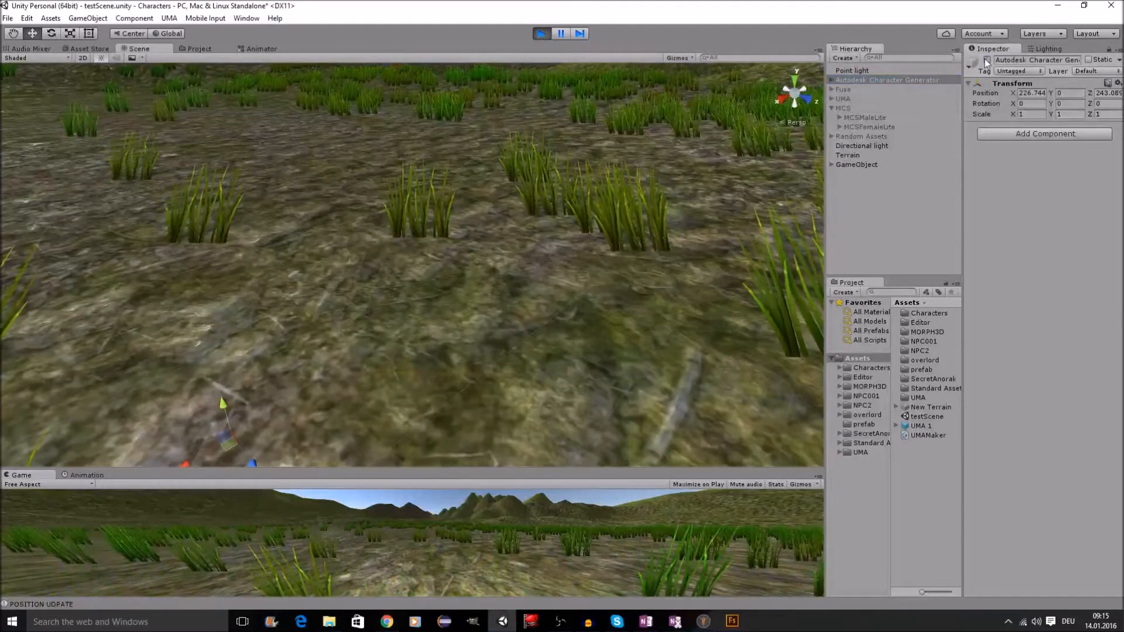
pyautogui.scroll(-3, 601, 222)
pyautogui.moveTo(600, 219); pyautogui.dragTo(662, 138, button='middle')
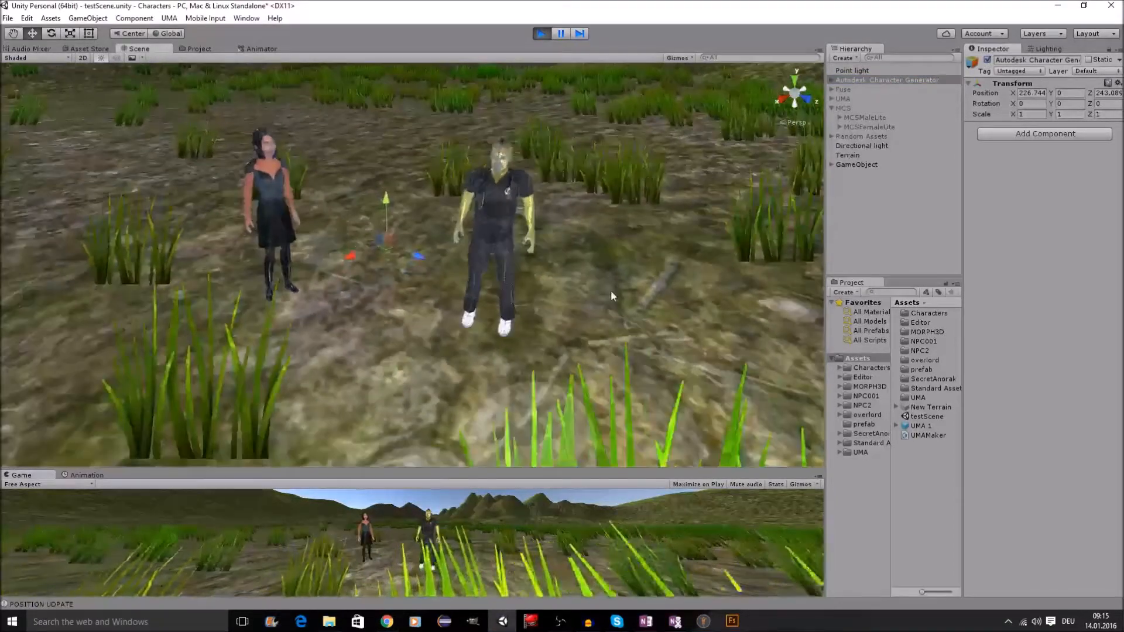
# Examine the woman in the black skirt and the yellow-skinned man in medical scrubs up close in the scene
pyautogui.click(610, 288)
pyautogui.scroll(2, 619, 248)
pyautogui.moveTo(679, 226); pyautogui.dragTo(667, 258, button='middle')
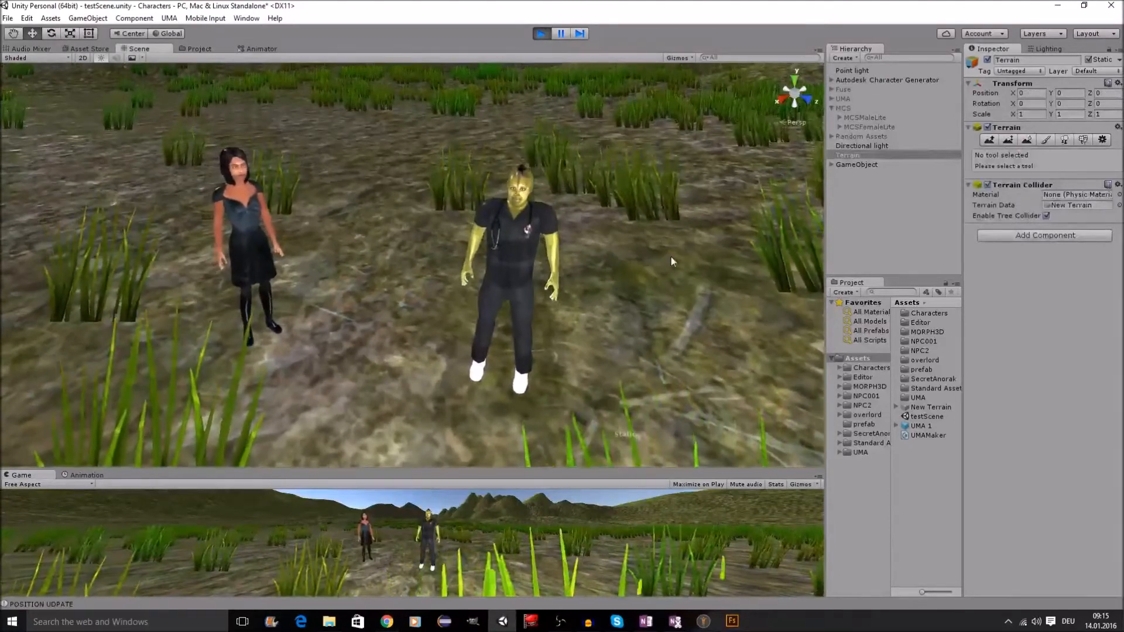
pyautogui.scroll(3, 645, 230)
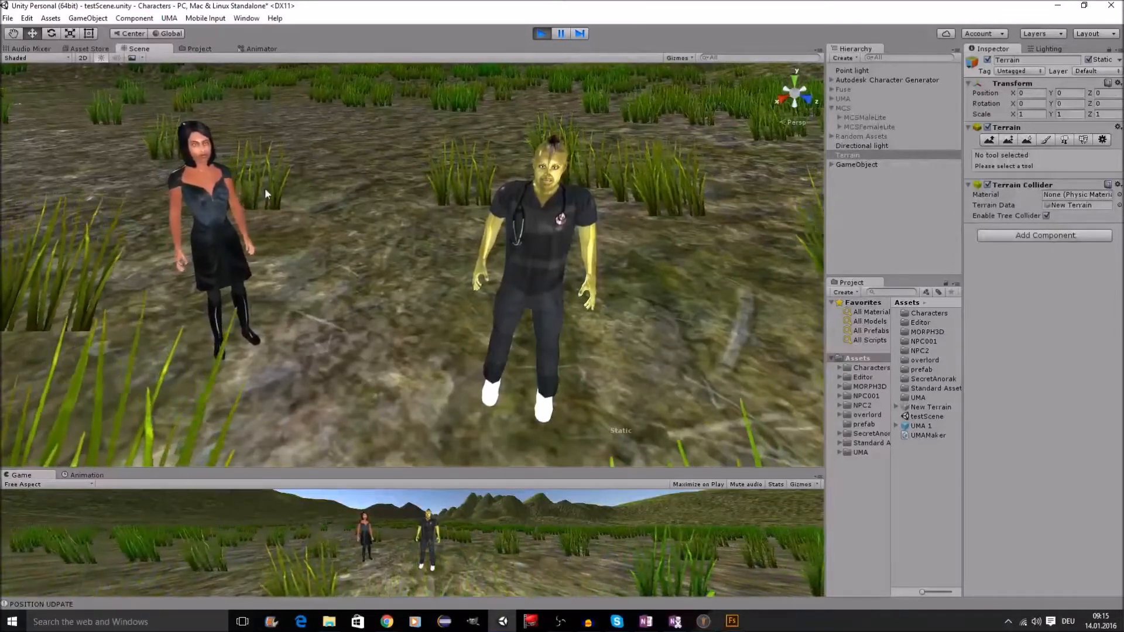
pyautogui.scroll(3, 282, 199)
pyautogui.moveTo(282, 199); pyautogui.dragTo(473, 302, button='middle')
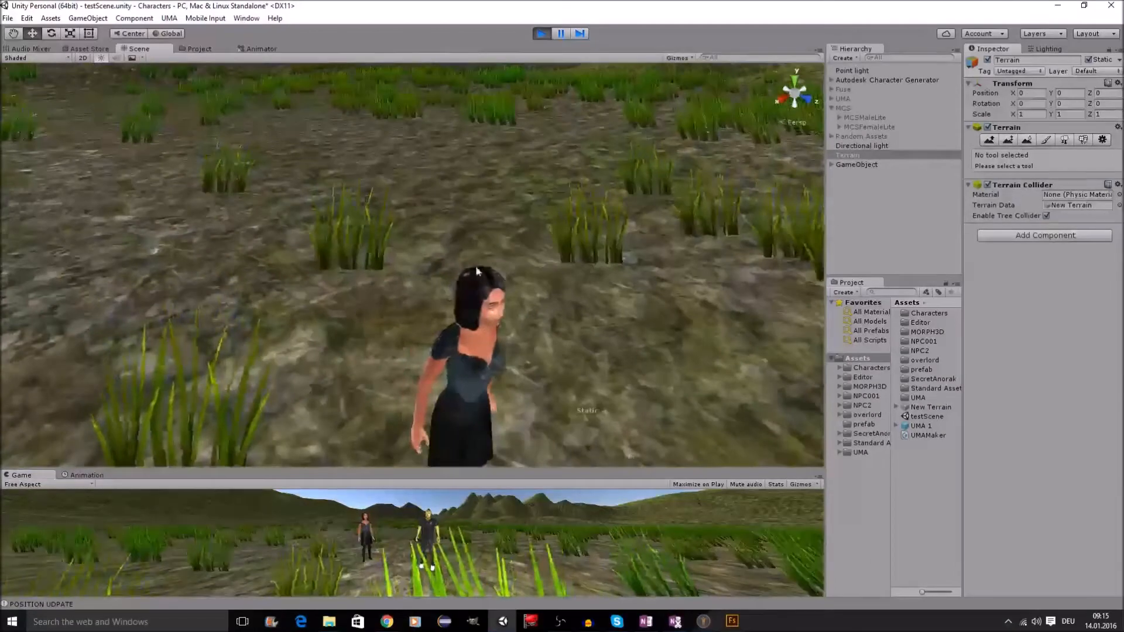
pyautogui.moveTo(554, 409); pyautogui.dragTo(448, 332, button='middle')
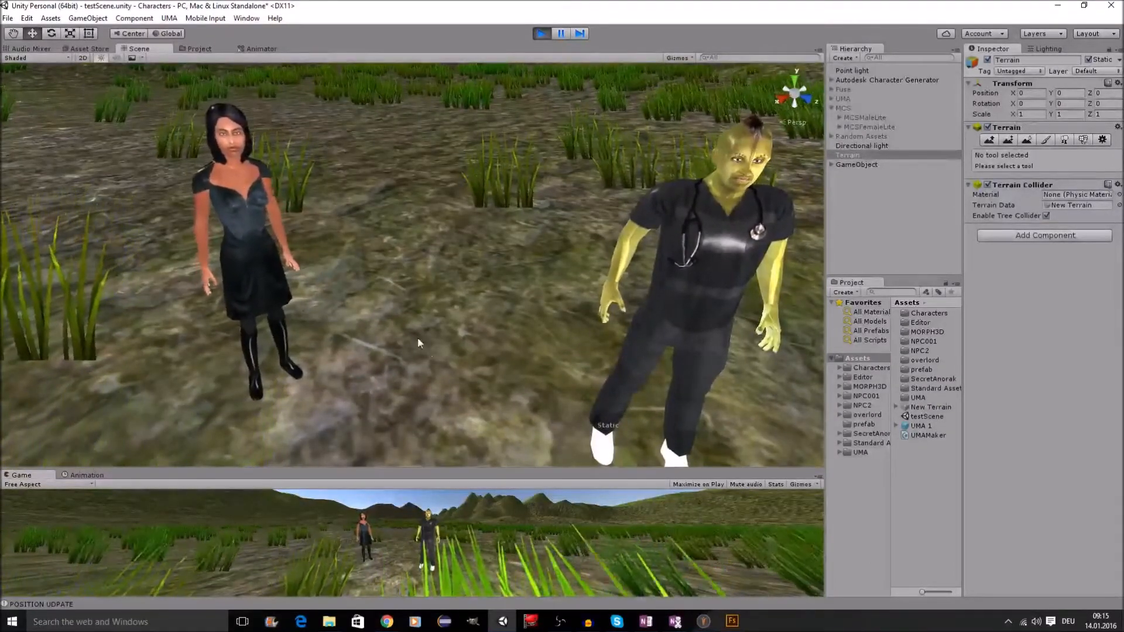
pyautogui.moveTo(533, 351); pyautogui.dragTo(426, 340, button='middle')
pyautogui.scroll(1, 534, 349)
pyautogui.scroll(-3, 521, 350)
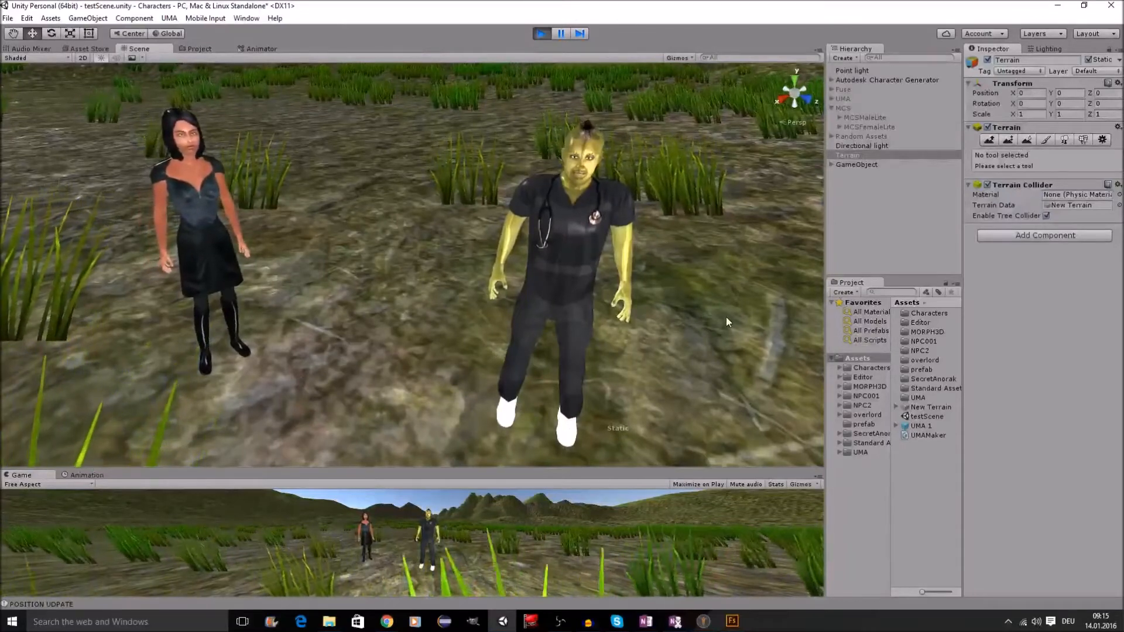
pyautogui.moveTo(716, 321); pyautogui.dragTo(708, 296, button='middle')
pyautogui.scroll(-2, 682, 303)
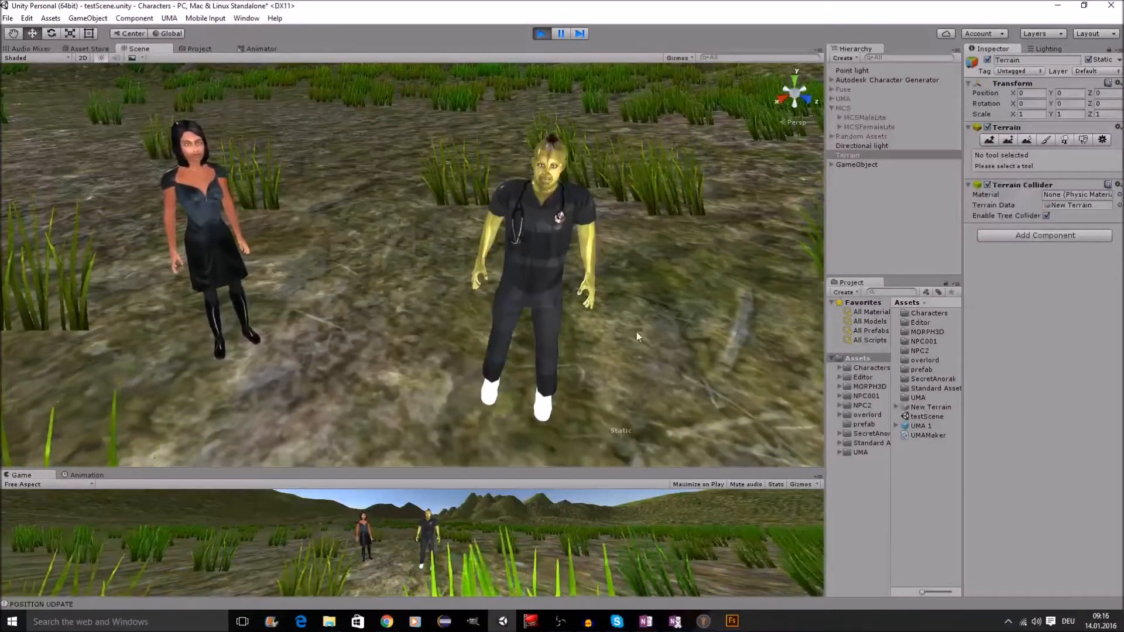
pyautogui.scroll(2, 637, 332)
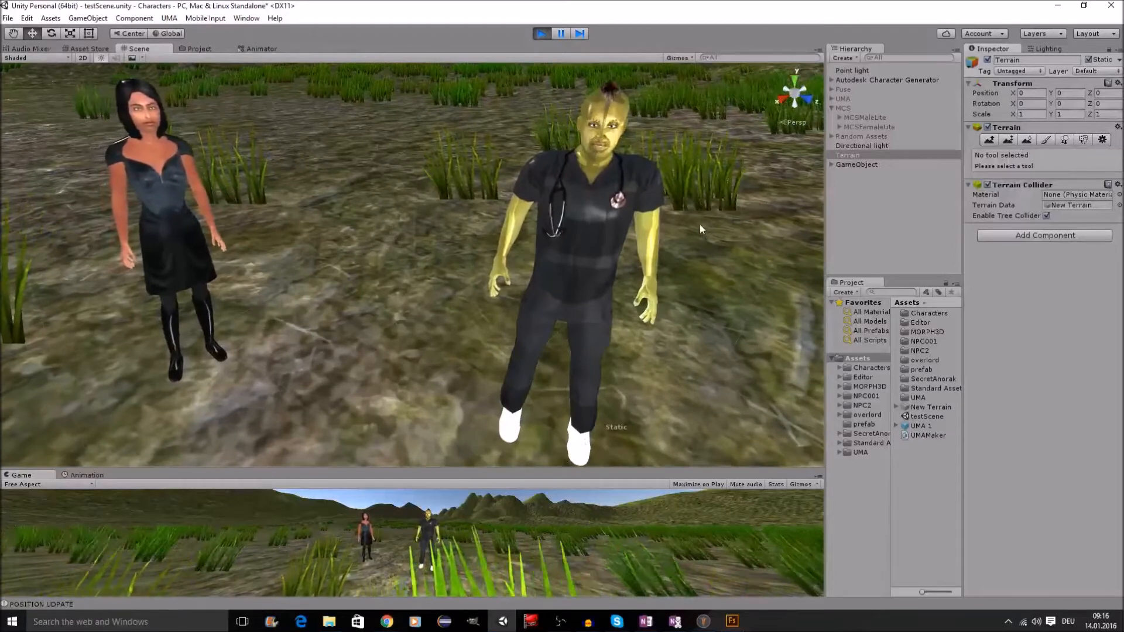
pyautogui.scroll(-1, 699, 223)
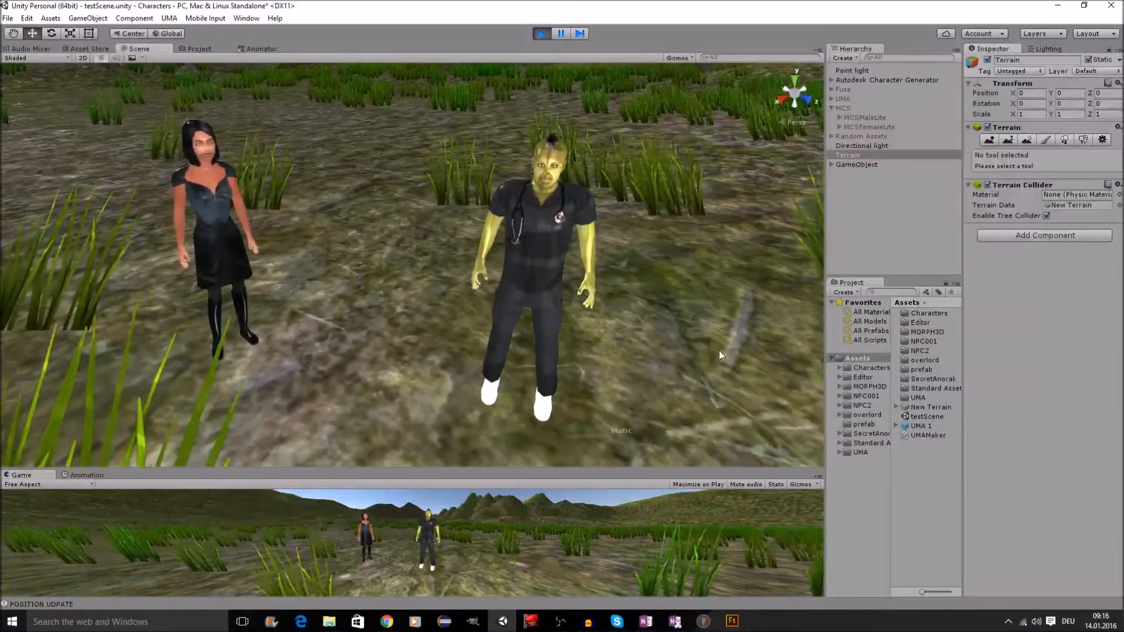
# Deactivate the Autodesk Character Generator object and switch to the MakeHuman website in Chrome
pyautogui.click(866, 80)
pyautogui.click(987, 59)
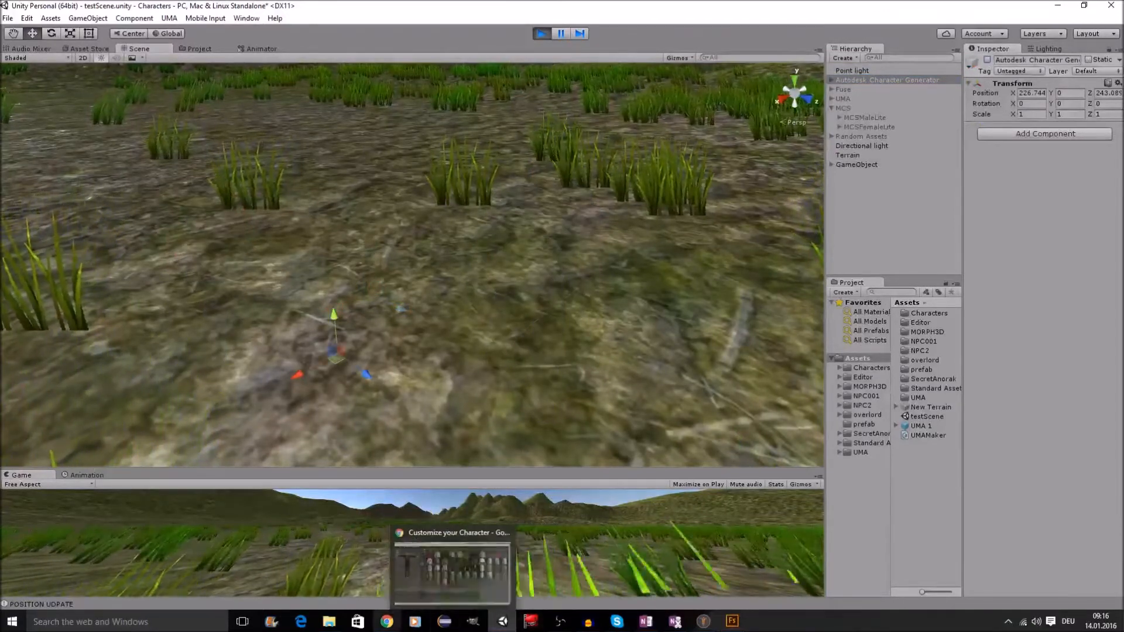
pyautogui.click(387, 622)
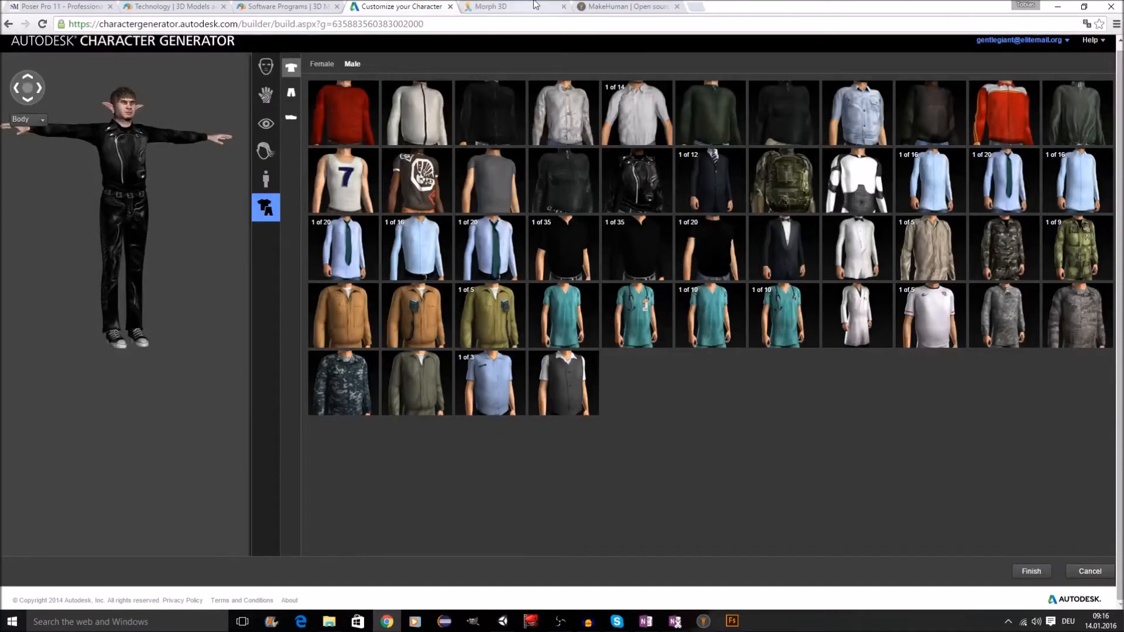
pyautogui.click(624, 5)
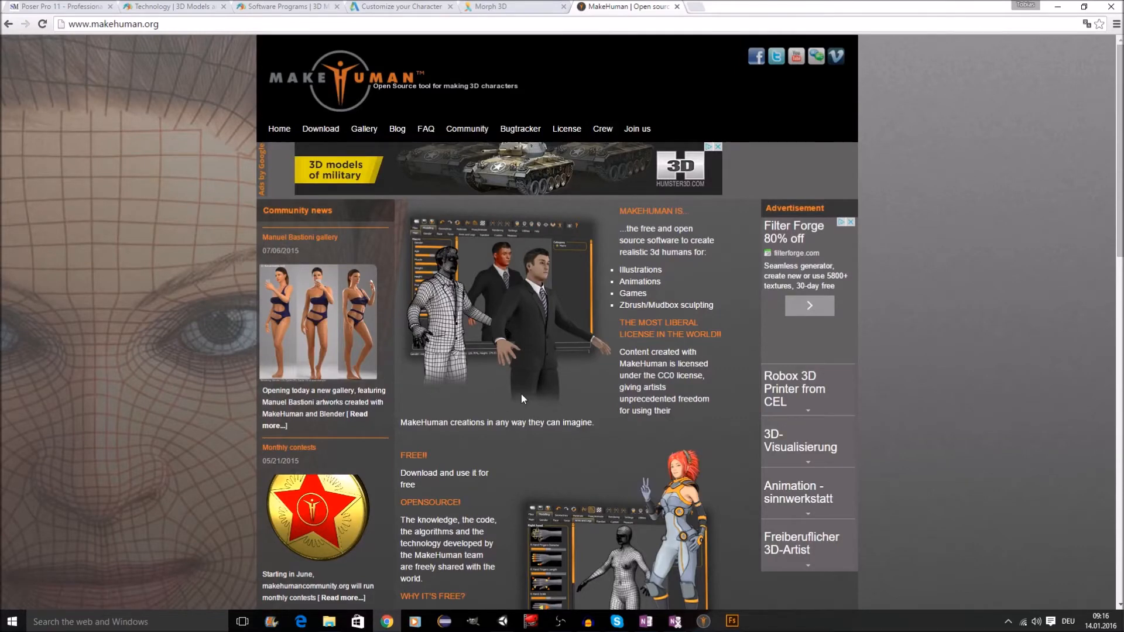
# Read the MakeHuman homepage's overview of its uses, license and features
pyautogui.scroll(-5, 512, 388)
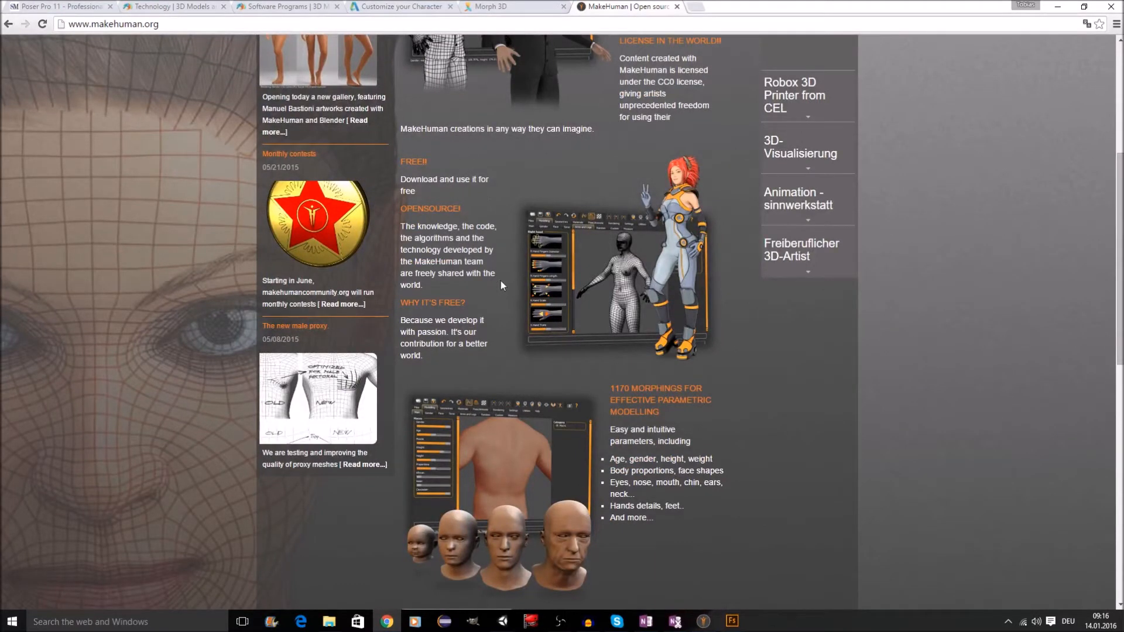
pyautogui.scroll(5, 536, 293)
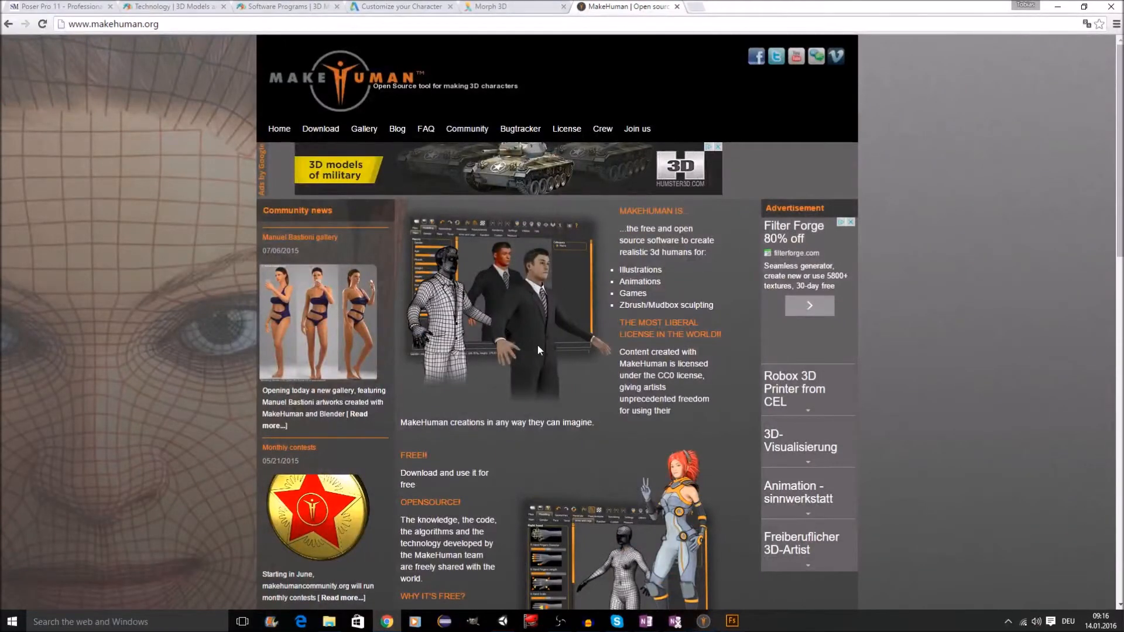
pyautogui.scroll(-3, 642, 459)
pyautogui.scroll(2, 640, 459)
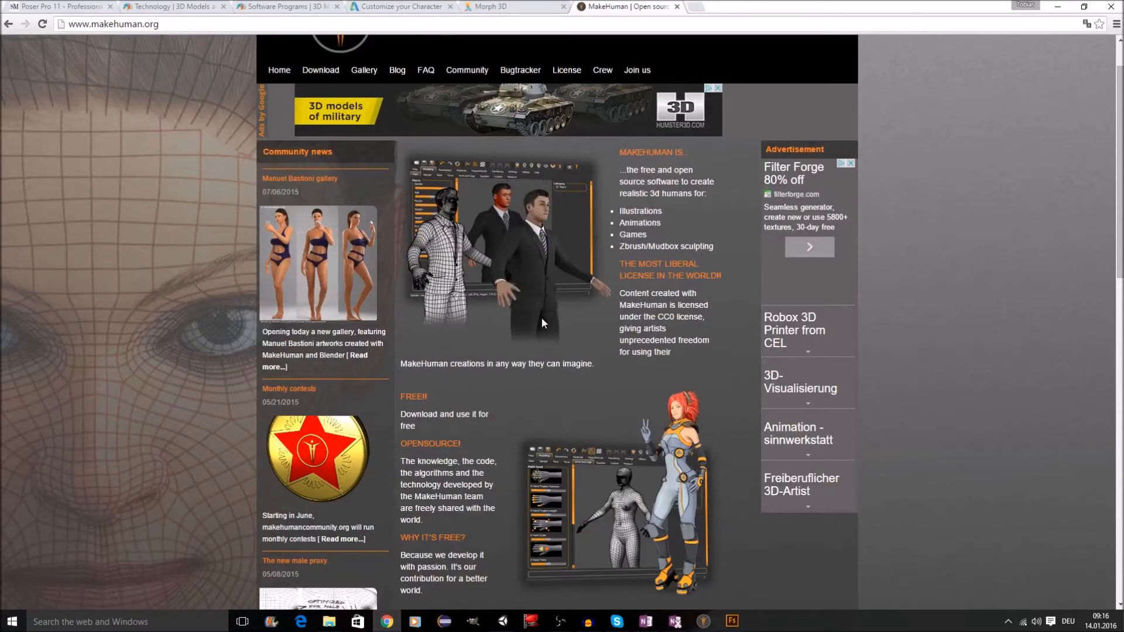
pyautogui.scroll(1, 544, 320)
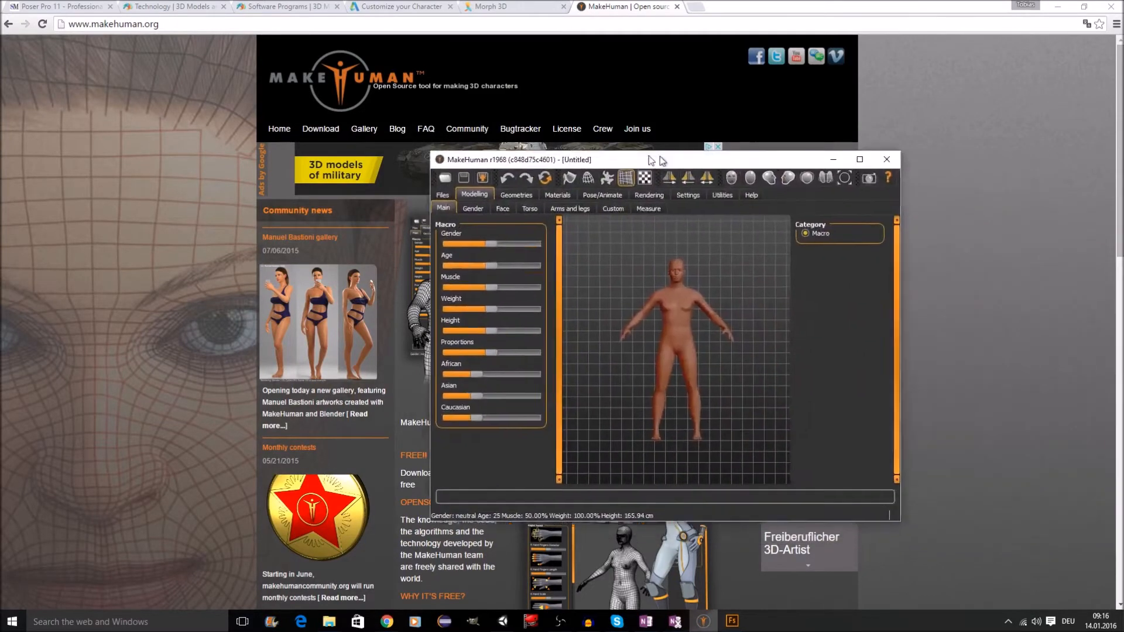
# Reposition the MakeHuman application window and apply the Old african female skin material to the figure
pyautogui.moveTo(659, 156); pyautogui.dragTo(454, 134)
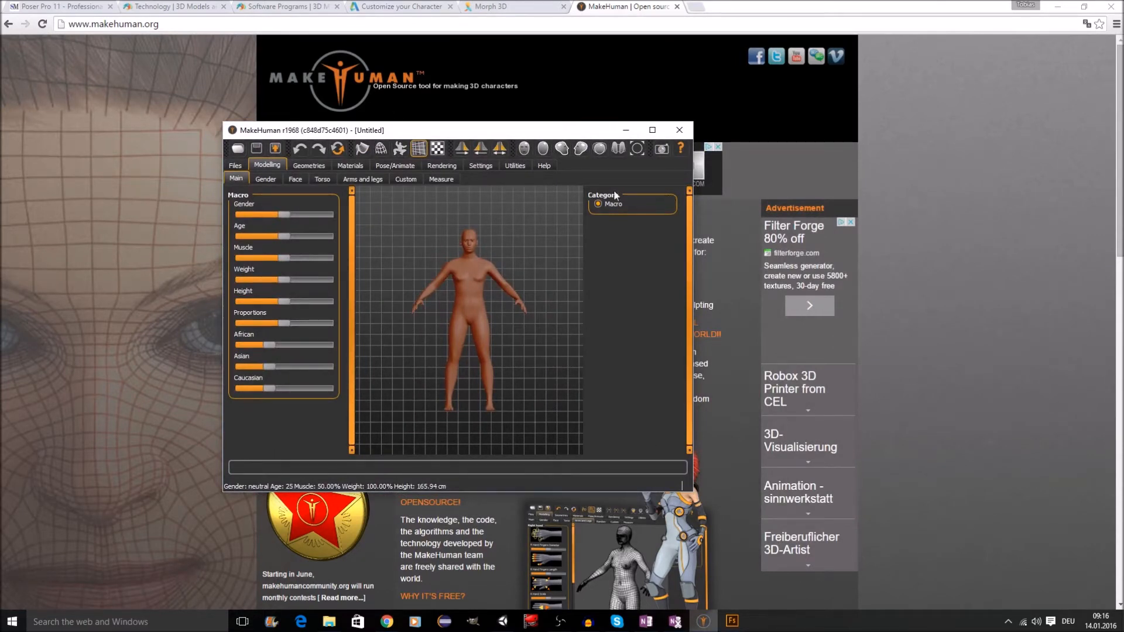
pyautogui.moveTo(435, 129); pyautogui.dragTo(402, 129)
pyautogui.click(275, 167)
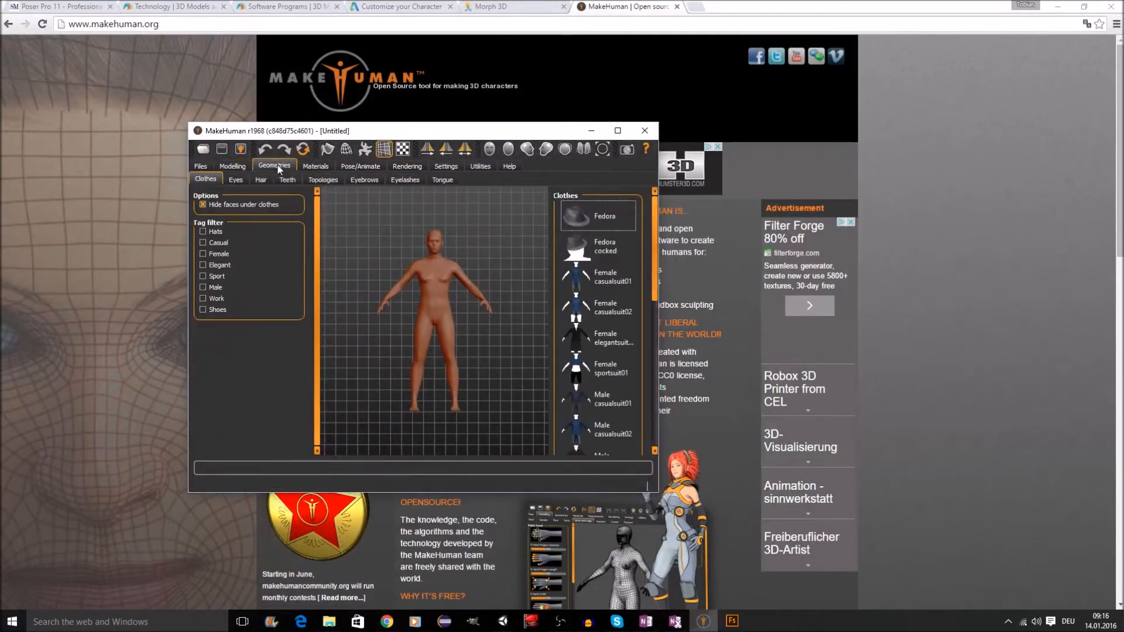
pyautogui.click(321, 165)
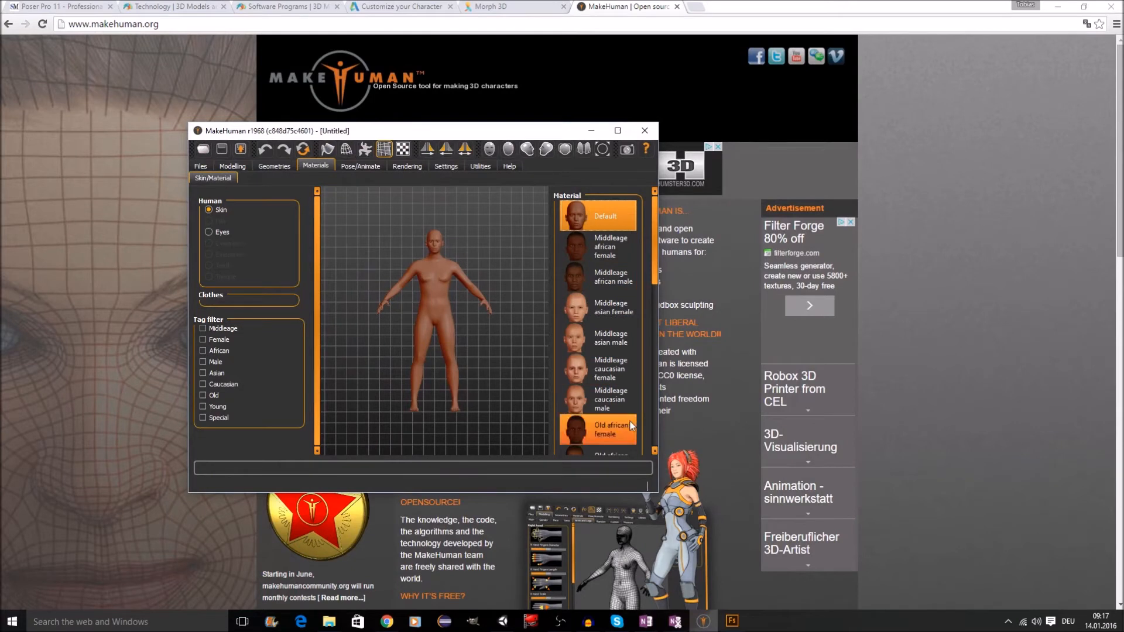
pyautogui.click(609, 430)
# Examine MakeHuman's rendering settings, skeleton and pose presets, and its modelling options for torso, arms and legs, and face
pyautogui.click(405, 165)
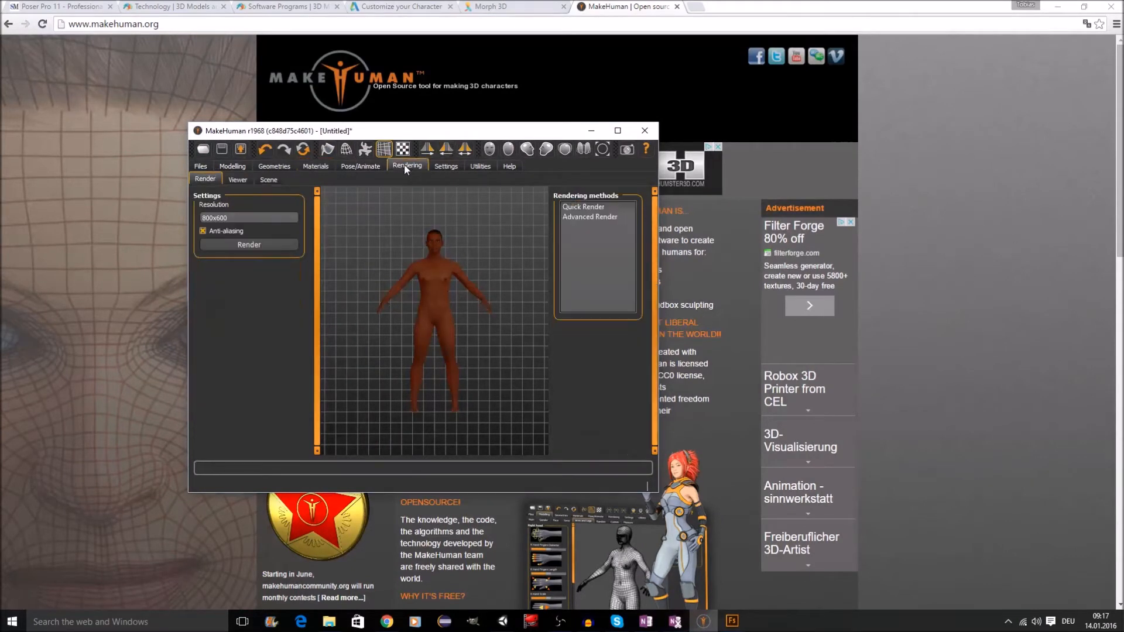
pyautogui.click(360, 166)
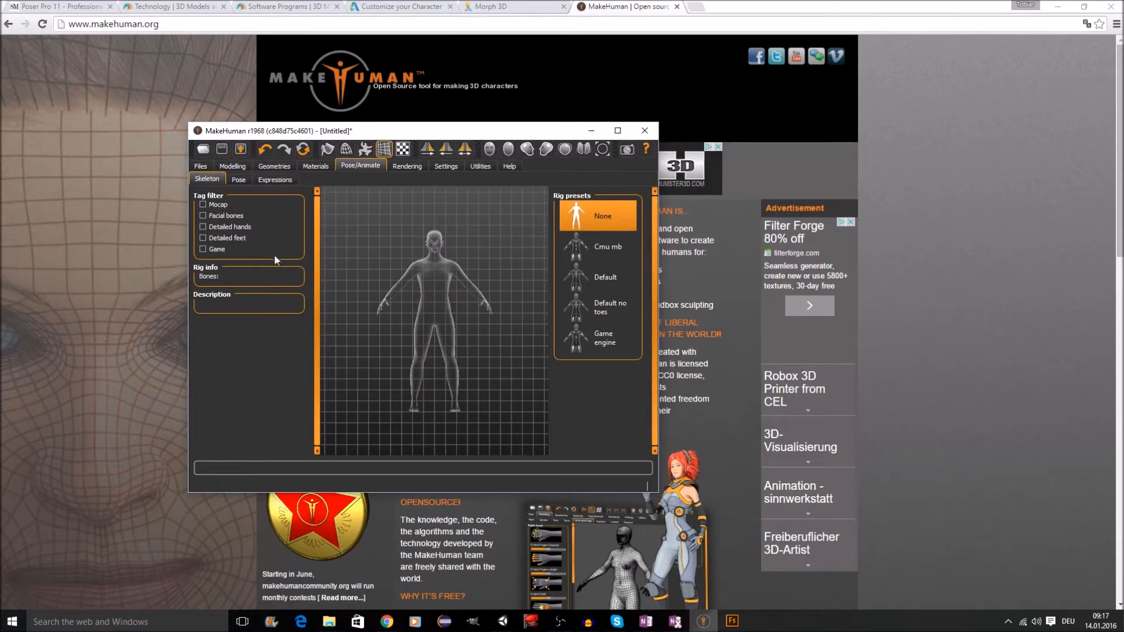
pyautogui.click(238, 180)
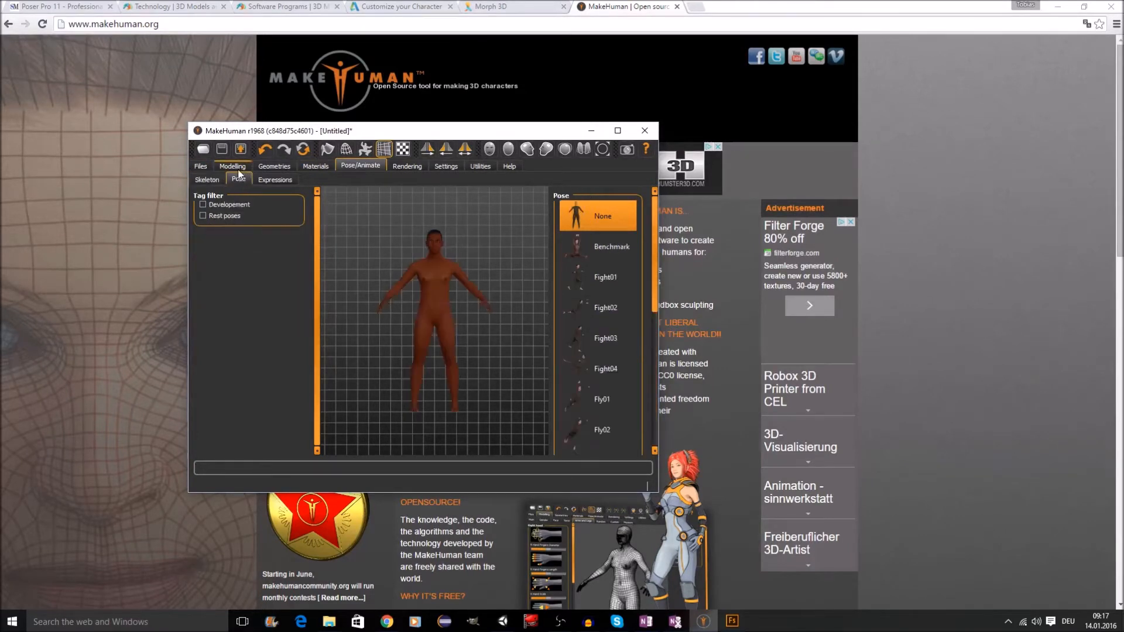
pyautogui.click(233, 166)
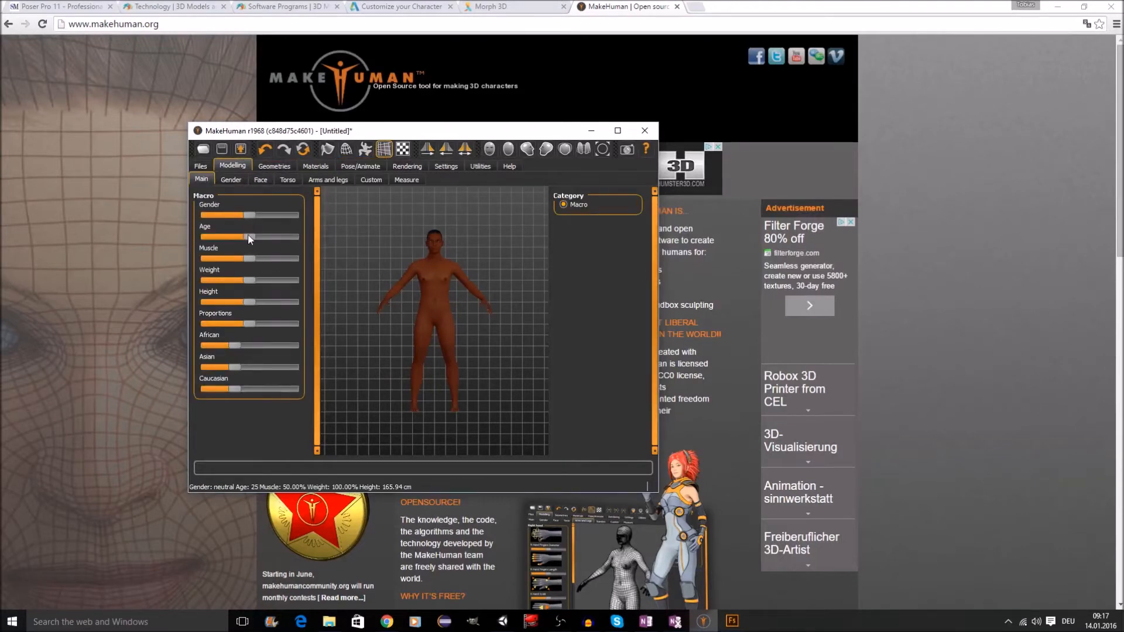
pyautogui.click(294, 181)
pyautogui.click(329, 179)
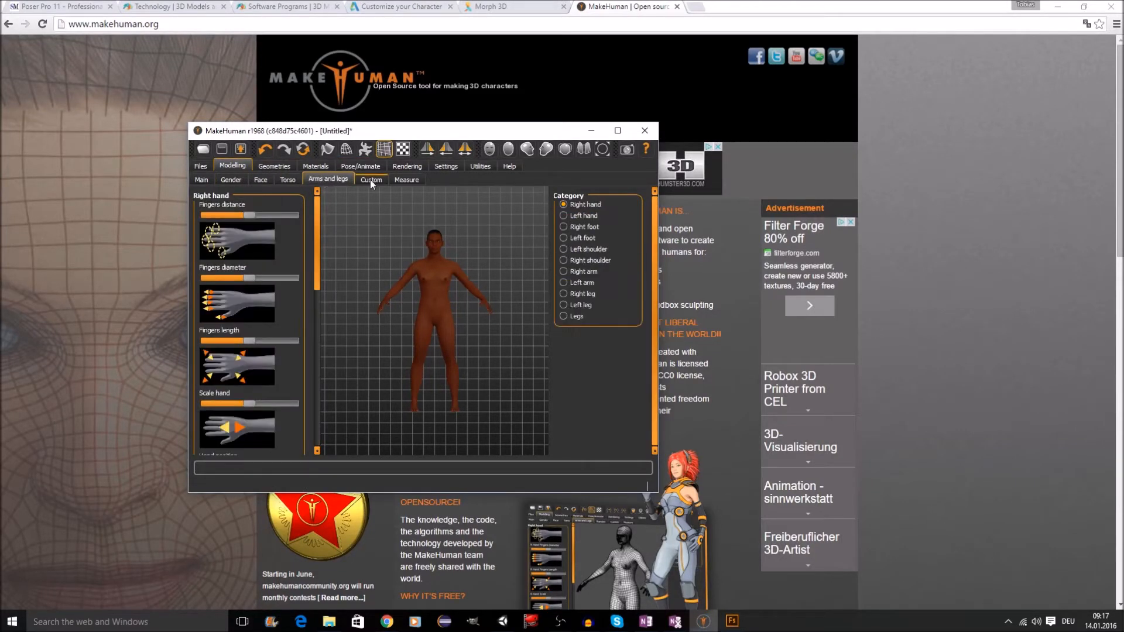
pyautogui.click(287, 179)
pyautogui.click(261, 179)
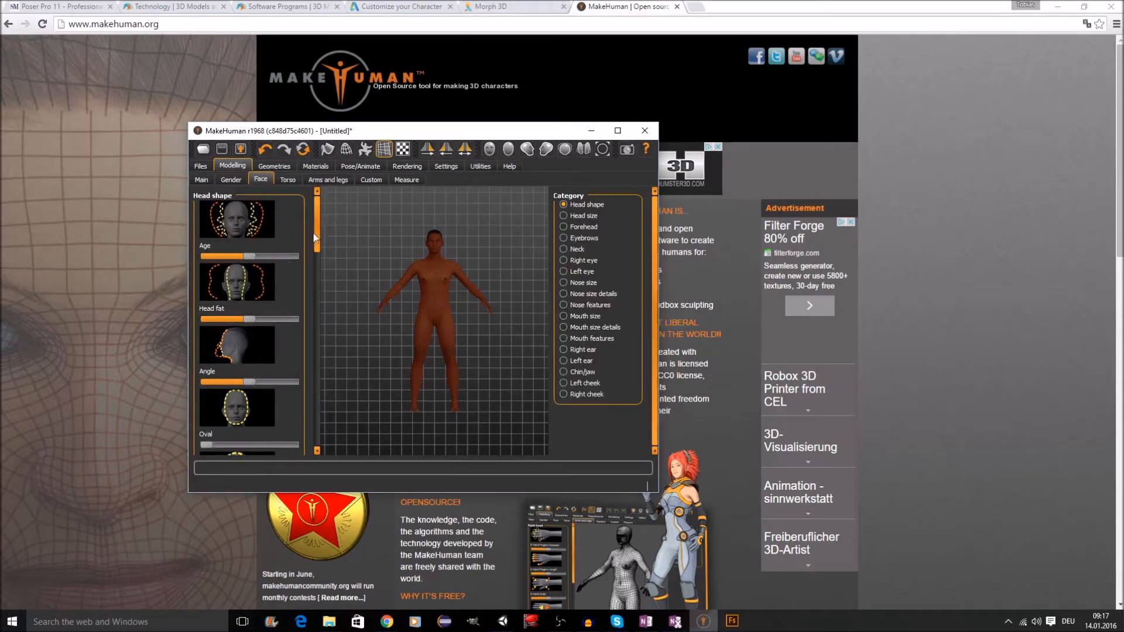
# Exit the MakeHuman application and discard the unsaved changes
pyautogui.click(652, 134)
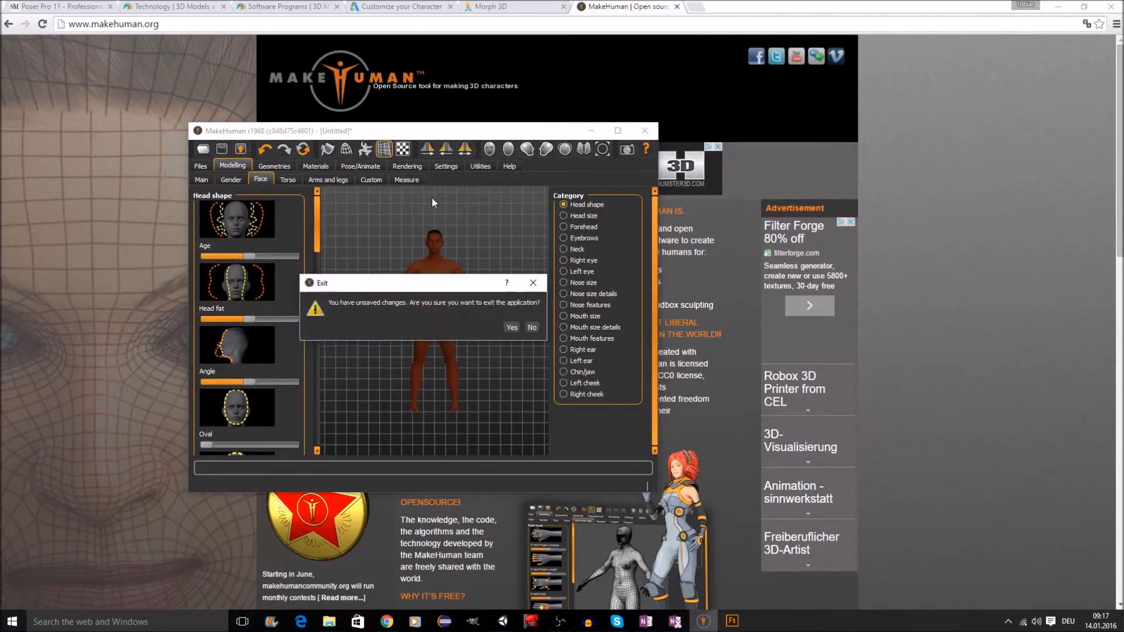
pyautogui.click(512, 327)
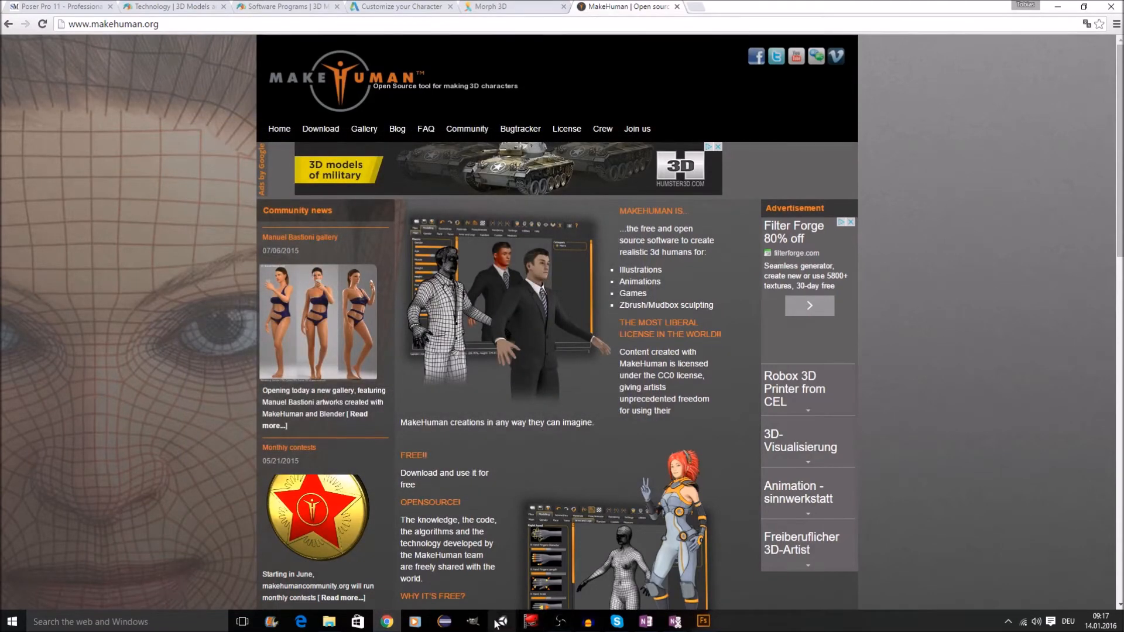
# Examine the MakeHuman homepage's sections on free use, open source and morphings for parametric modelling
pyautogui.scroll(-6, 595, 377)
pyautogui.scroll(4, 593, 378)
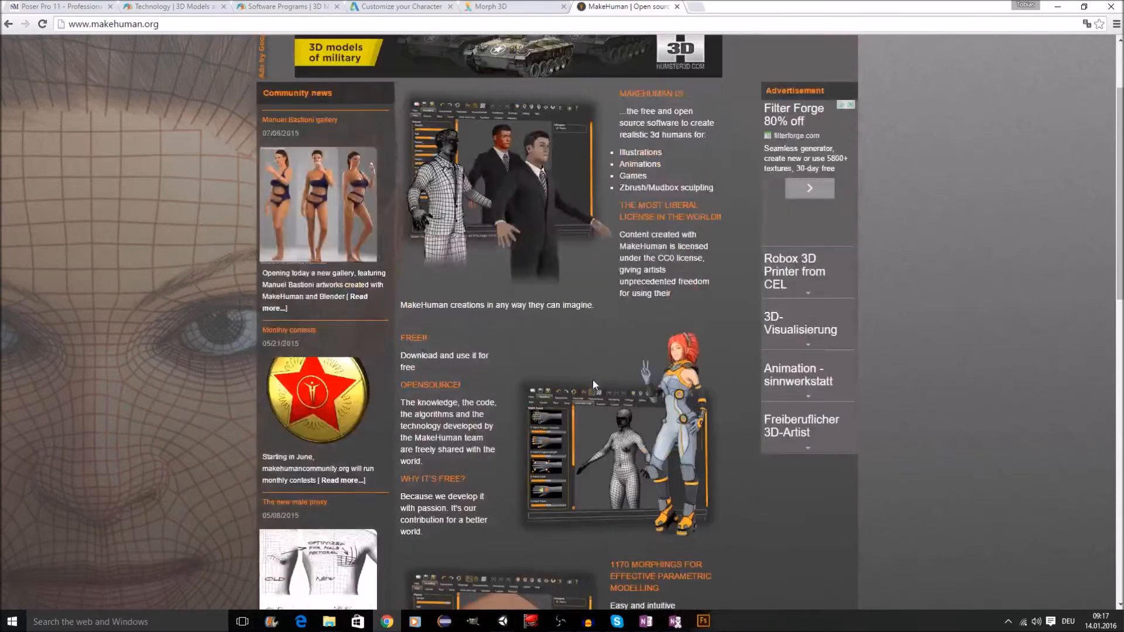
pyautogui.scroll(2, 586, 377)
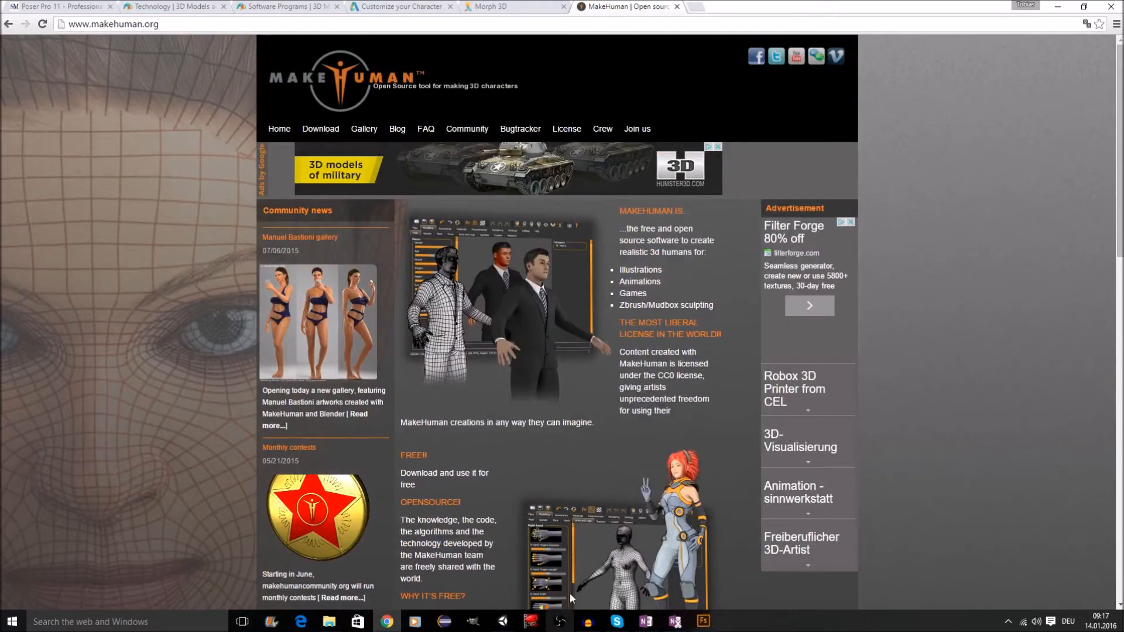
pyautogui.click(510, 623)
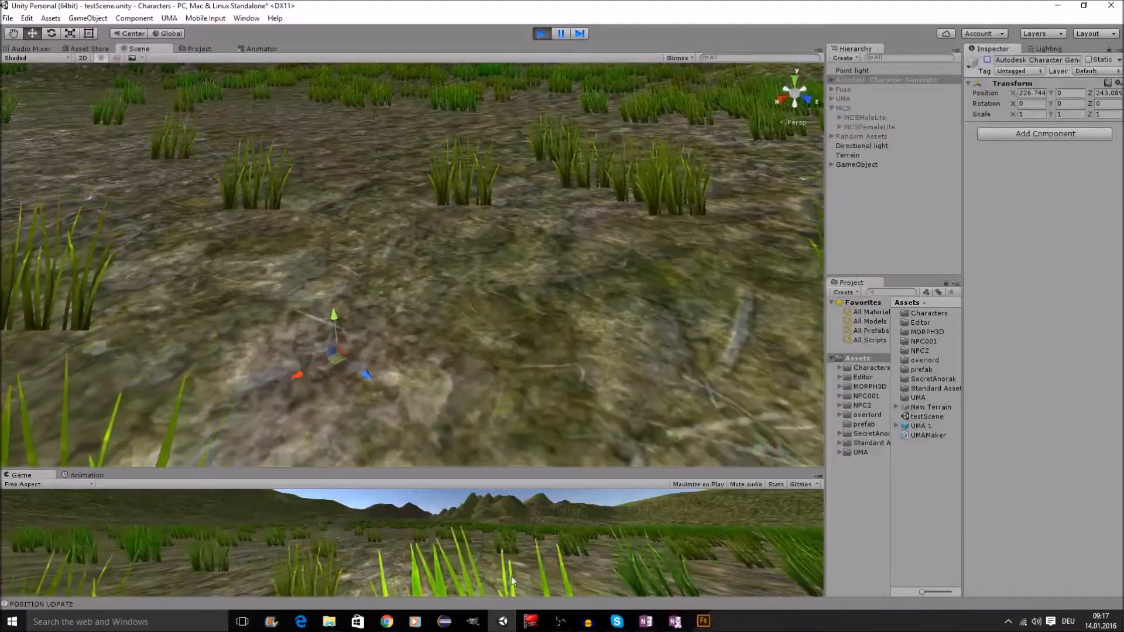
pyautogui.hotkey('alt', 'Tab')
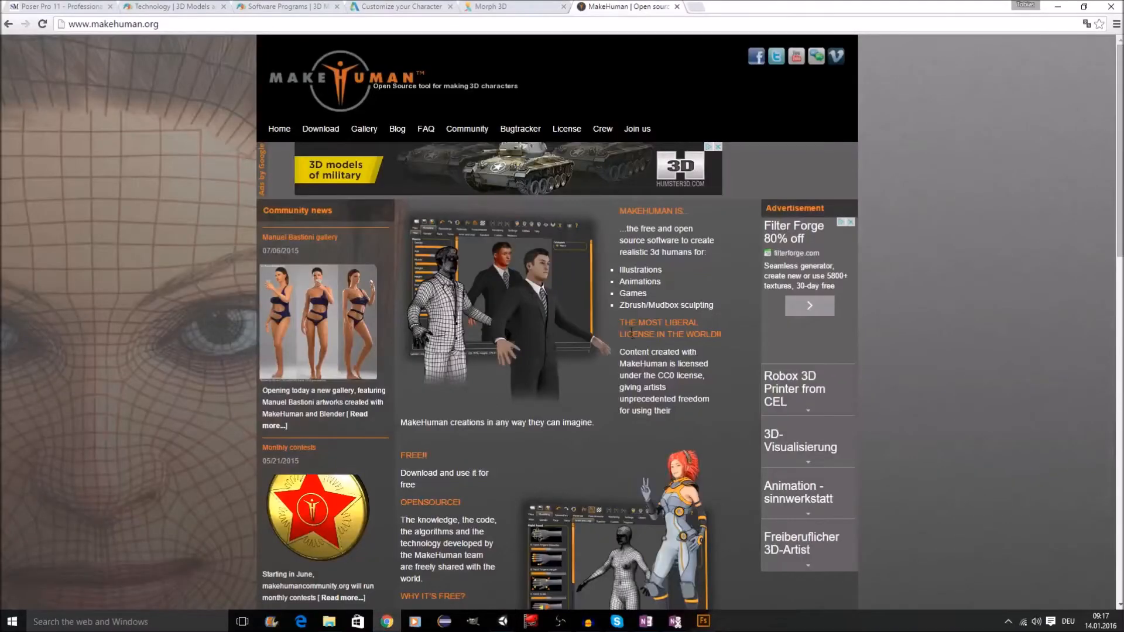
pyautogui.scroll(-5, 632, 239)
pyautogui.scroll(5, 632, 239)
pyautogui.scroll(-2, 628, 327)
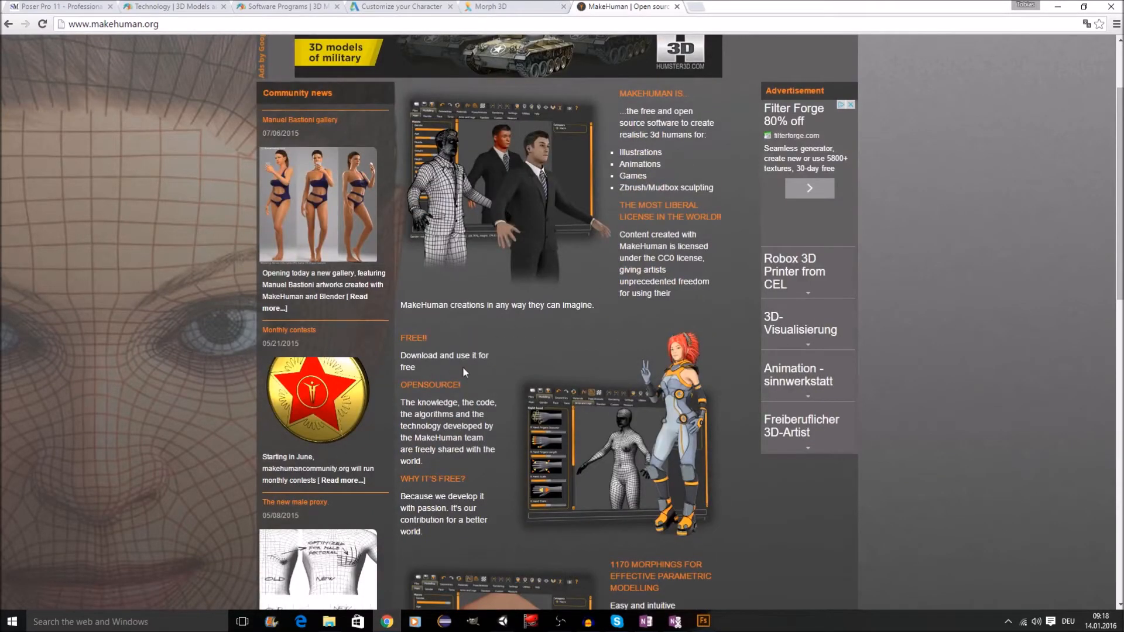
pyautogui.scroll(-5, 530, 320)
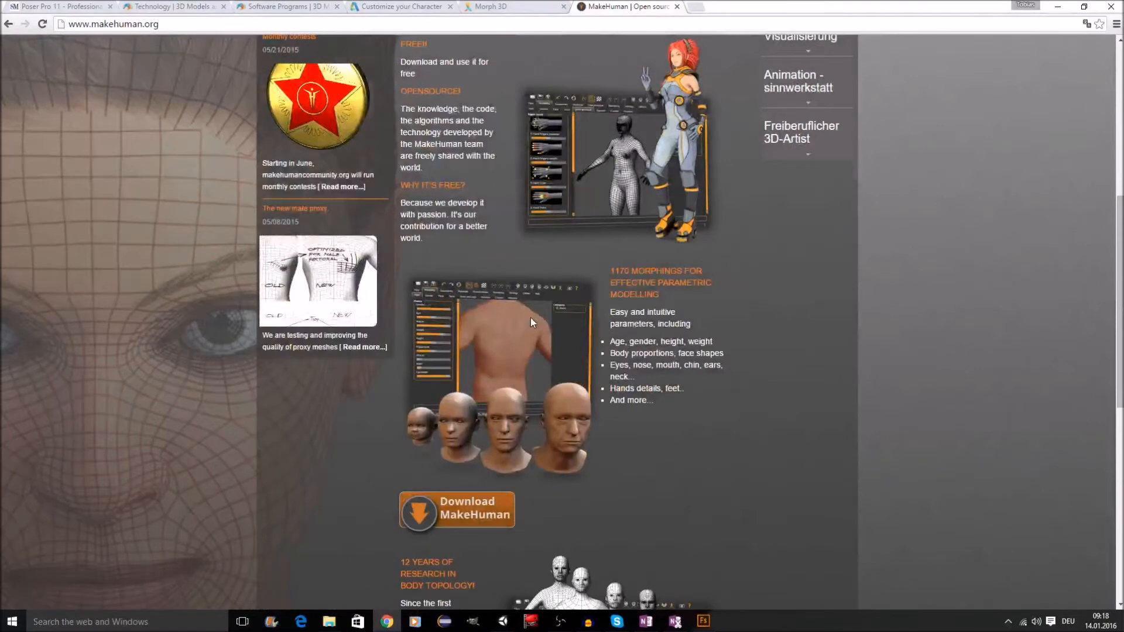
# Examine the MakeHuman homepage's section on body topology research and its introduction covering intended uses and the CC0 license
pyautogui.scroll(-3, 778, 375)
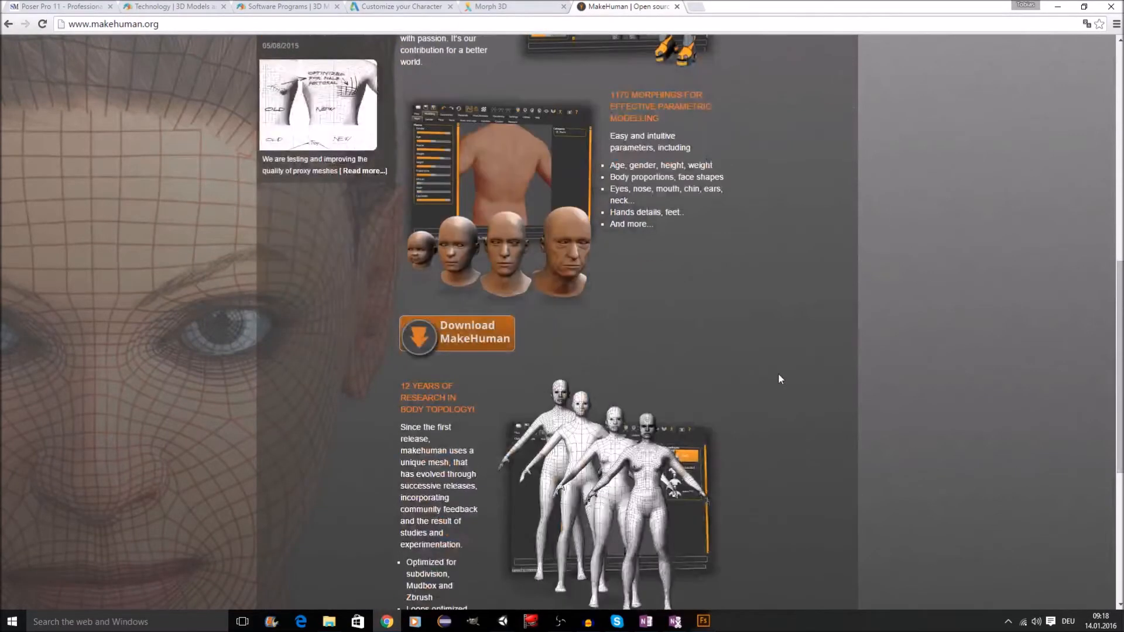
pyautogui.scroll(7, 778, 374)
pyautogui.scroll(4, 776, 375)
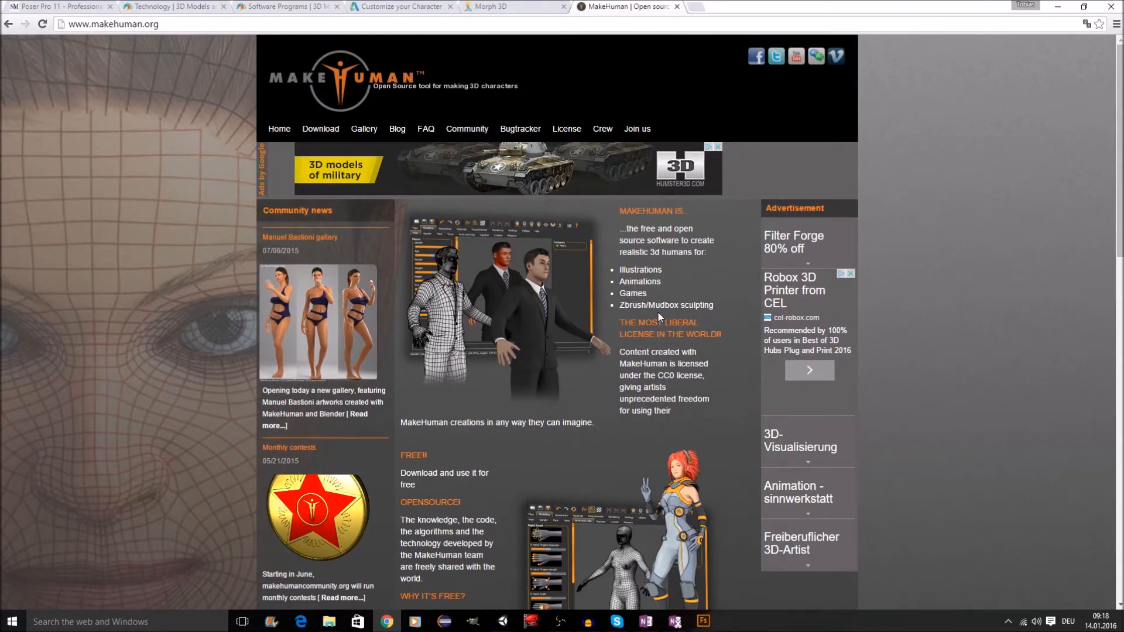
pyautogui.scroll(-1, 658, 317)
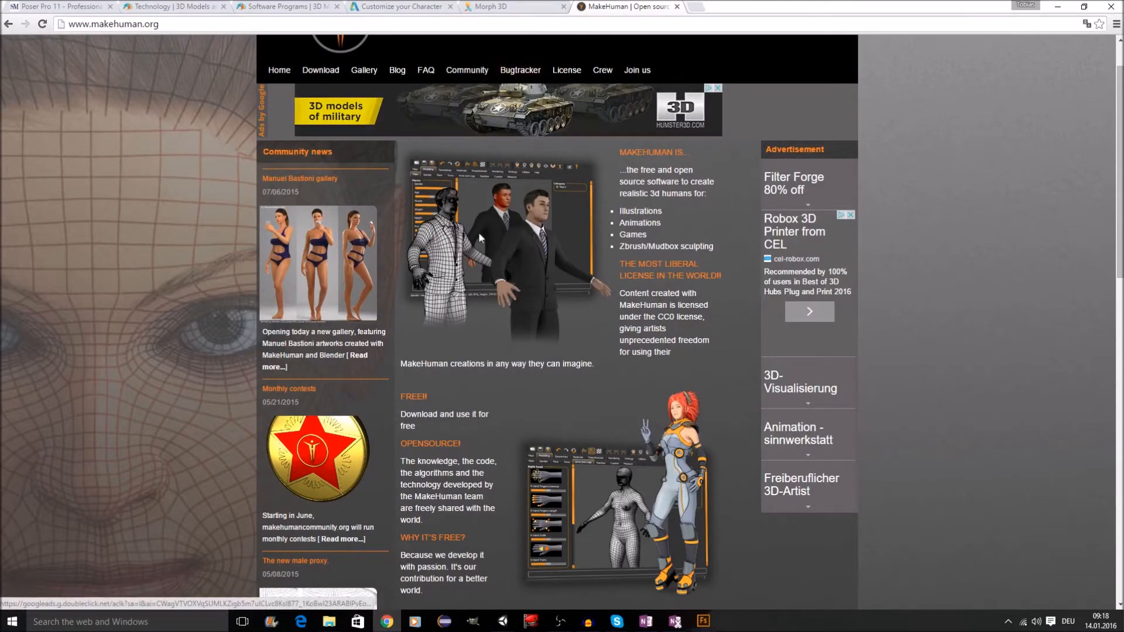
# Switch to Unity, collapse the MCS group, and activate the UMA object in the running scene to view its character
pyautogui.click(504, 623)
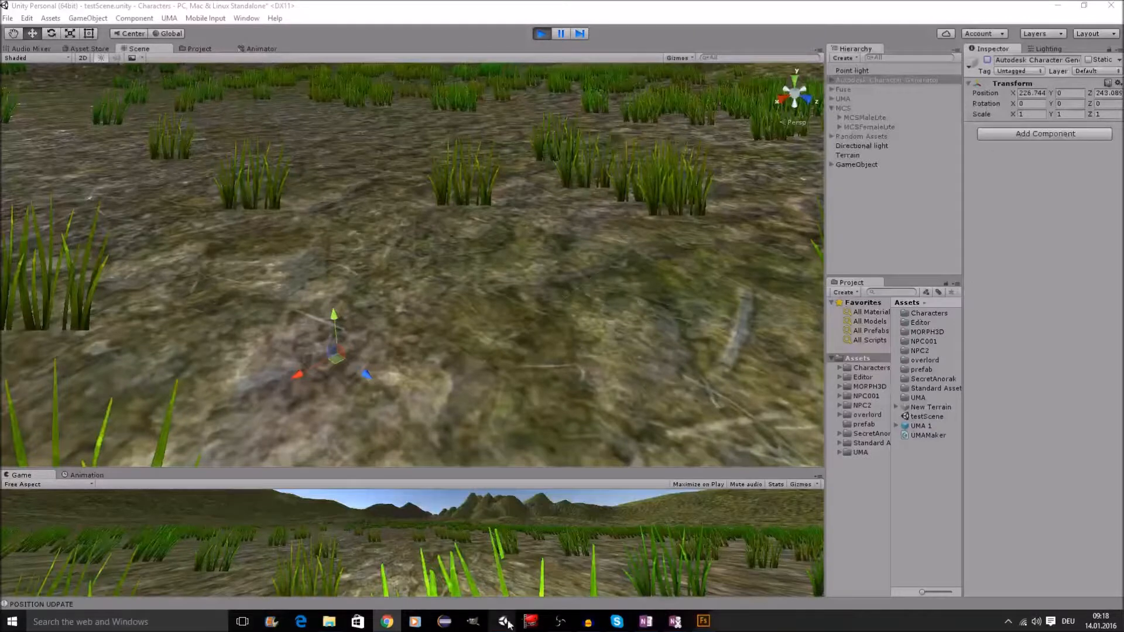
pyautogui.click(832, 107)
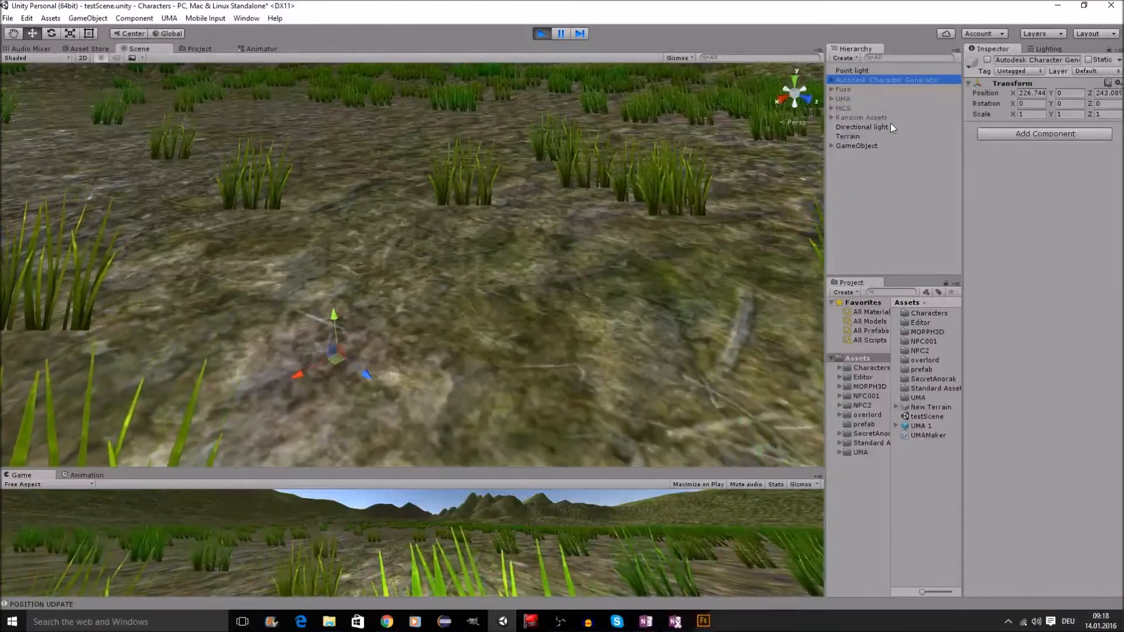
pyautogui.click(845, 99)
pyautogui.click(987, 60)
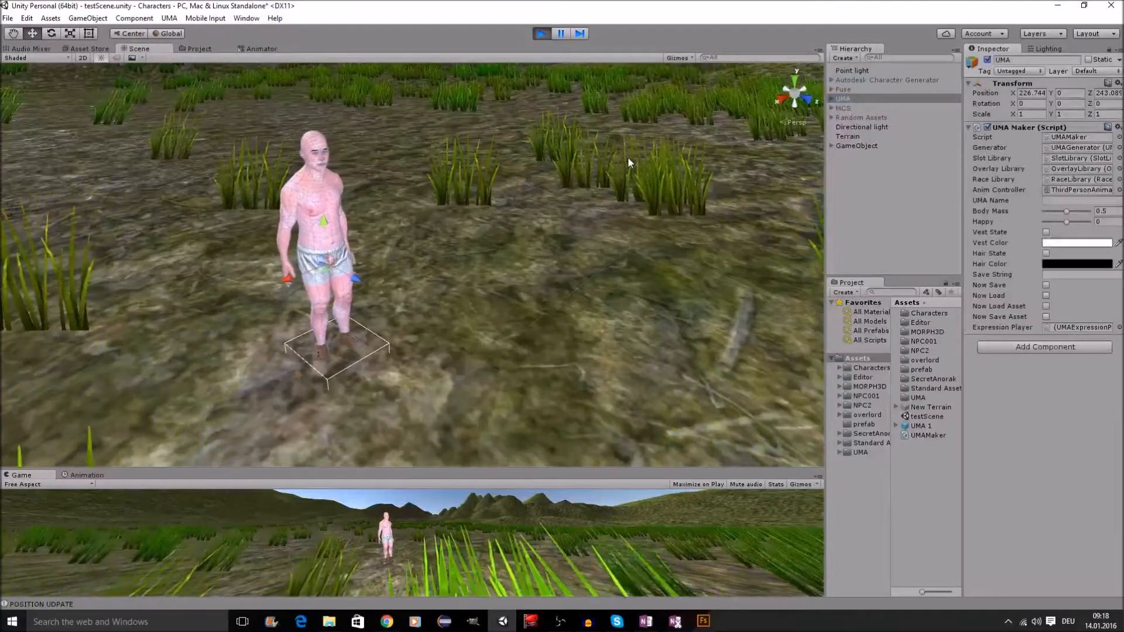
pyautogui.click(546, 234)
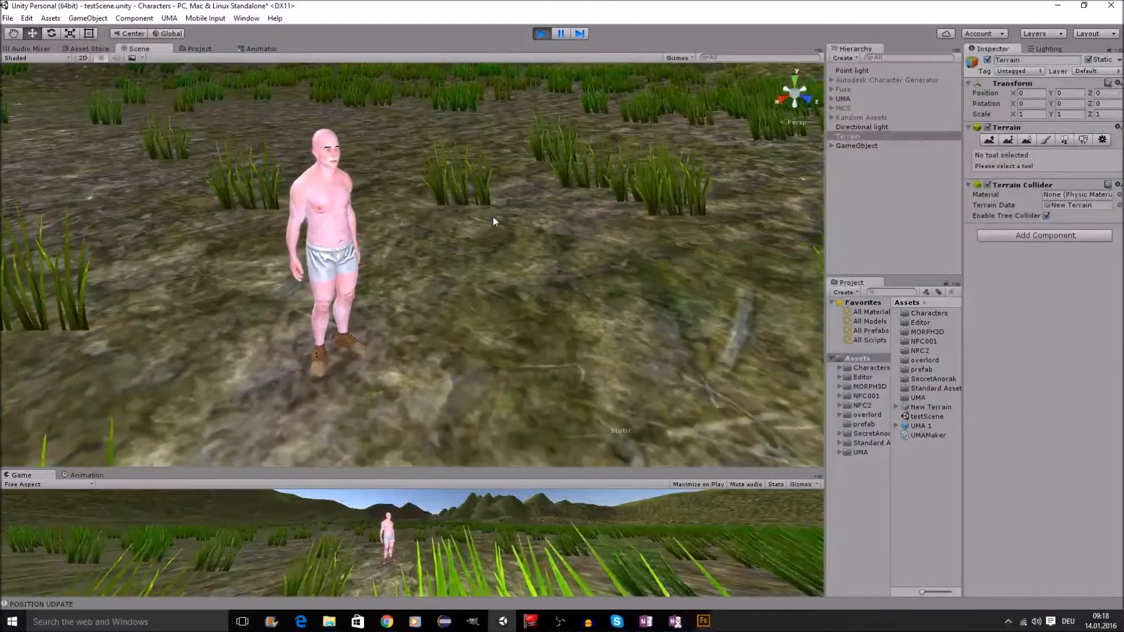
pyautogui.scroll(1, 514, 224)
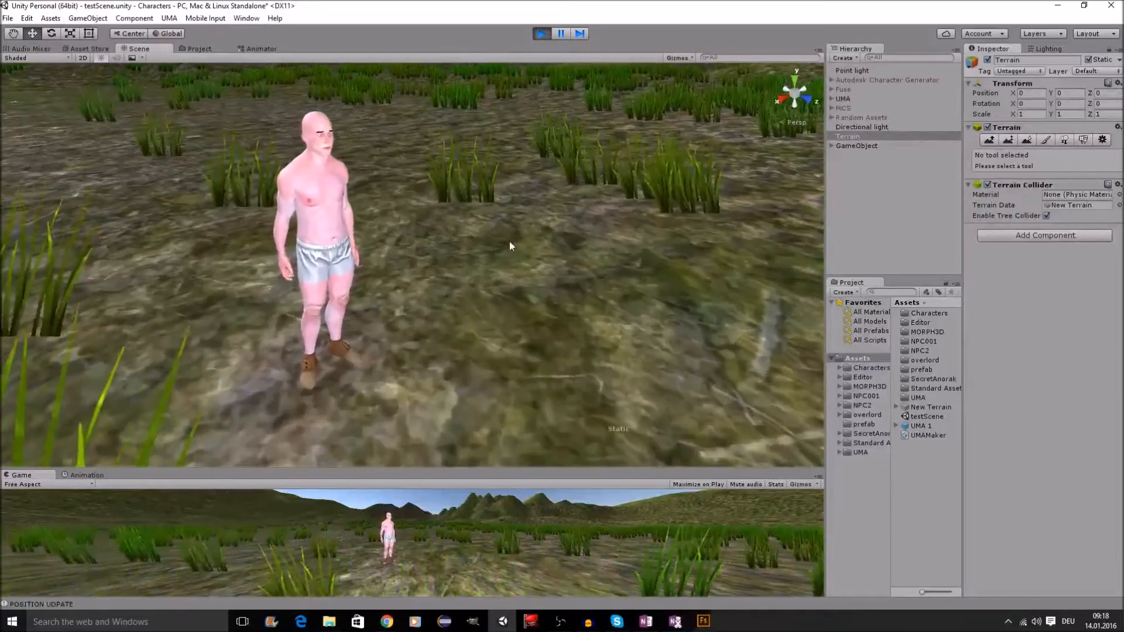
pyautogui.moveTo(498, 245); pyautogui.dragTo(531, 245, button='middle')
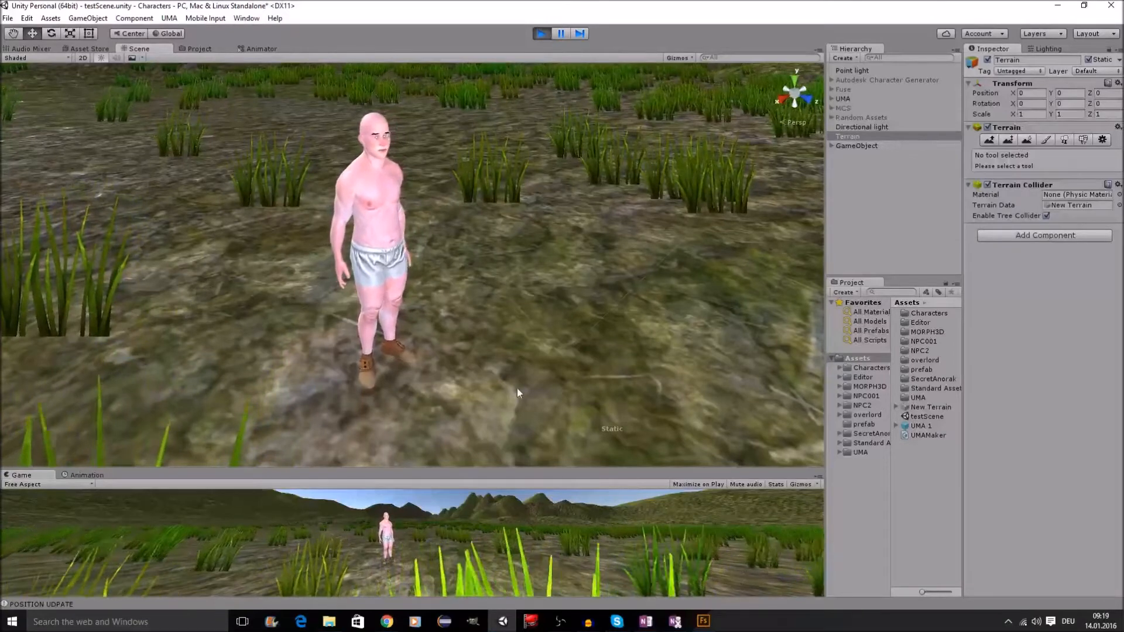
# Enable Vest State on the UMA object's UMA Maker script and set Vest Color to a dark green
pyautogui.click(868, 98)
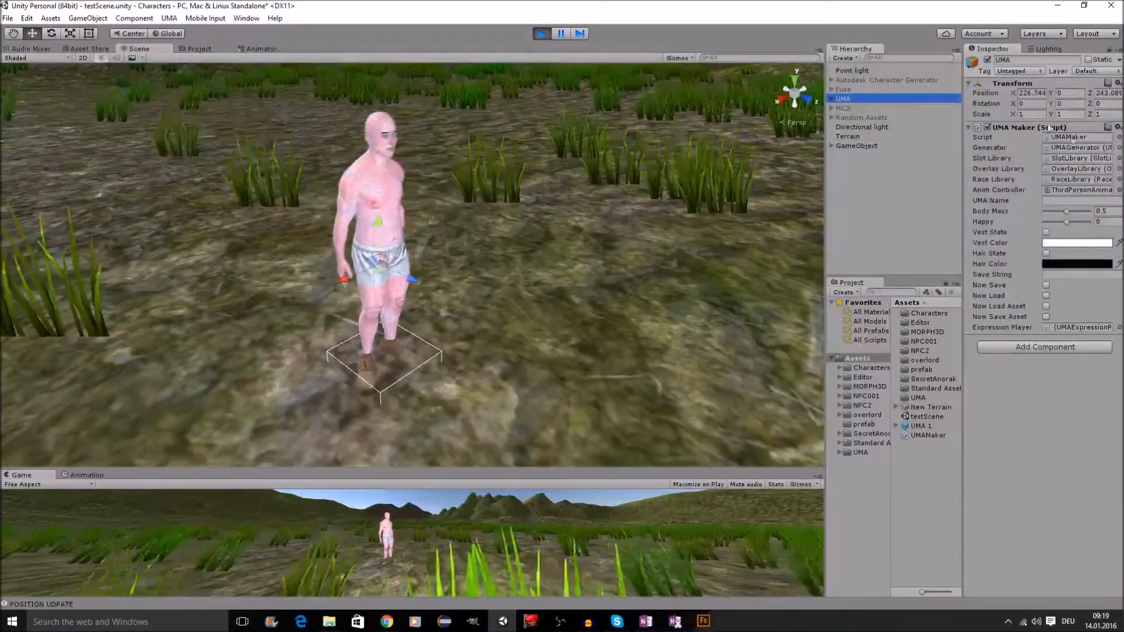
pyautogui.click(1046, 232)
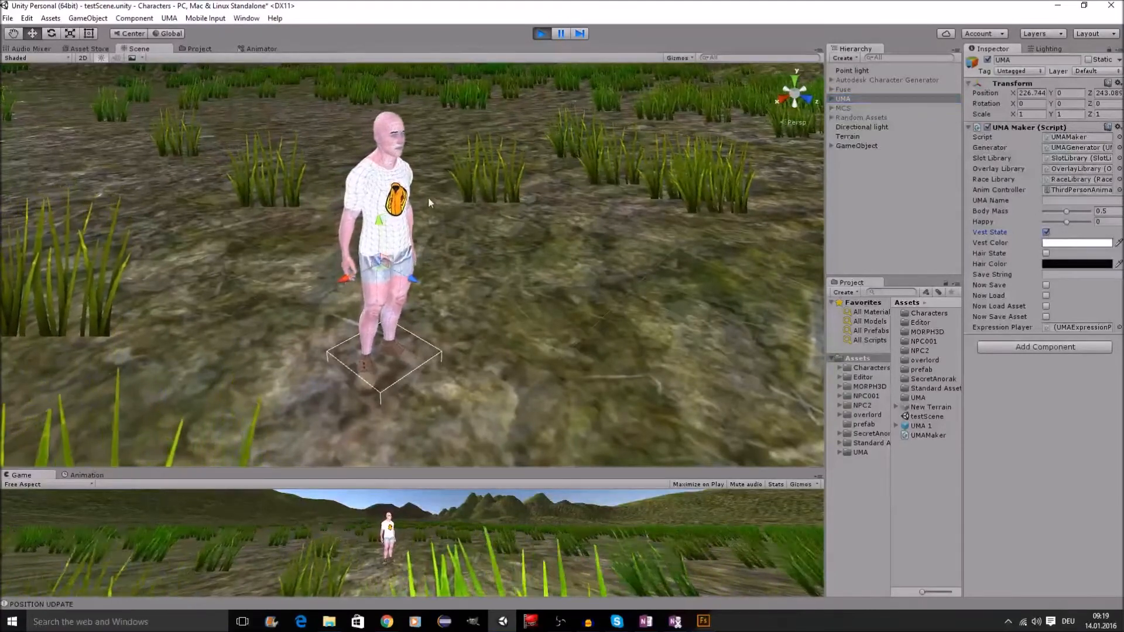
pyautogui.click(1058, 243)
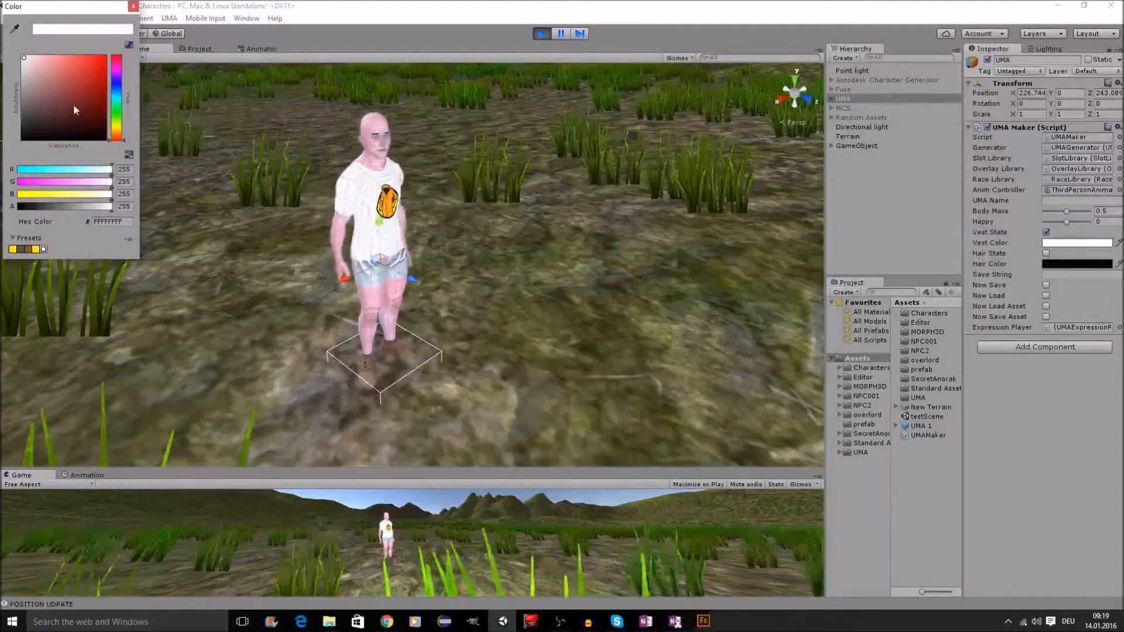
pyautogui.click(117, 115)
pyautogui.click(69, 105)
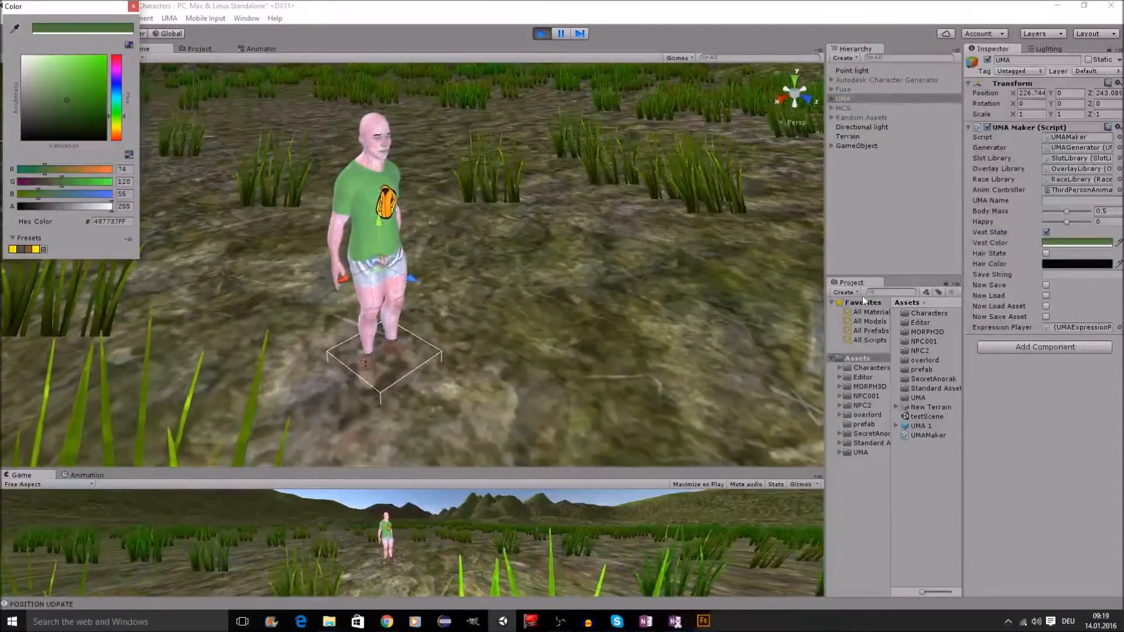
# Enable Hair State for the UMA character and set Hair Color to a muted blue-grey
pyautogui.click(1047, 256)
pyautogui.click(1046, 254)
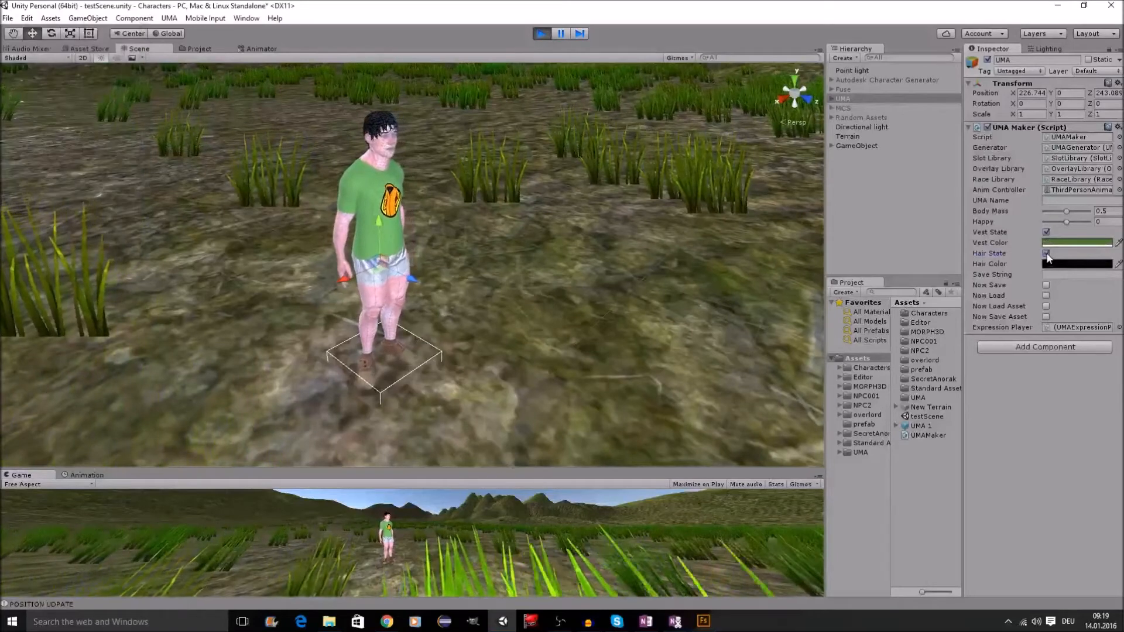
pyautogui.click(1066, 265)
pyautogui.click(117, 88)
pyautogui.click(62, 84)
pyautogui.moveTo(52, 86); pyautogui.dragTo(44, 110)
pyautogui.click(655, 282)
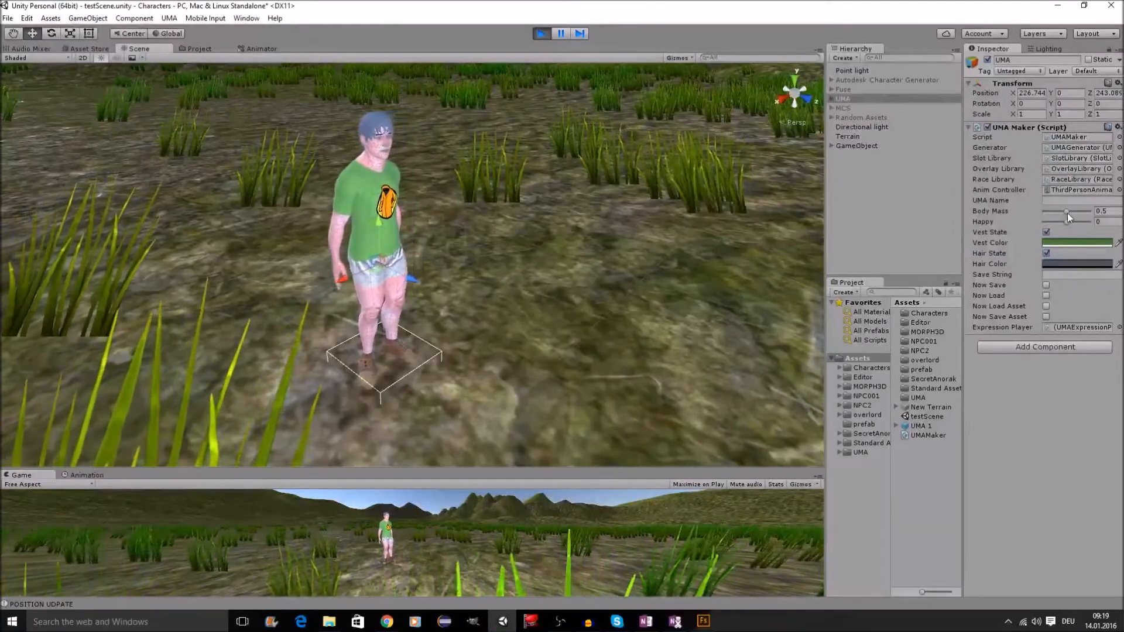
# Set the UMA character's Body Mass to 1 and Happy to 1, and inspect the body and face up close
pyautogui.moveTo(1067, 212); pyautogui.dragTo(1122, 216)
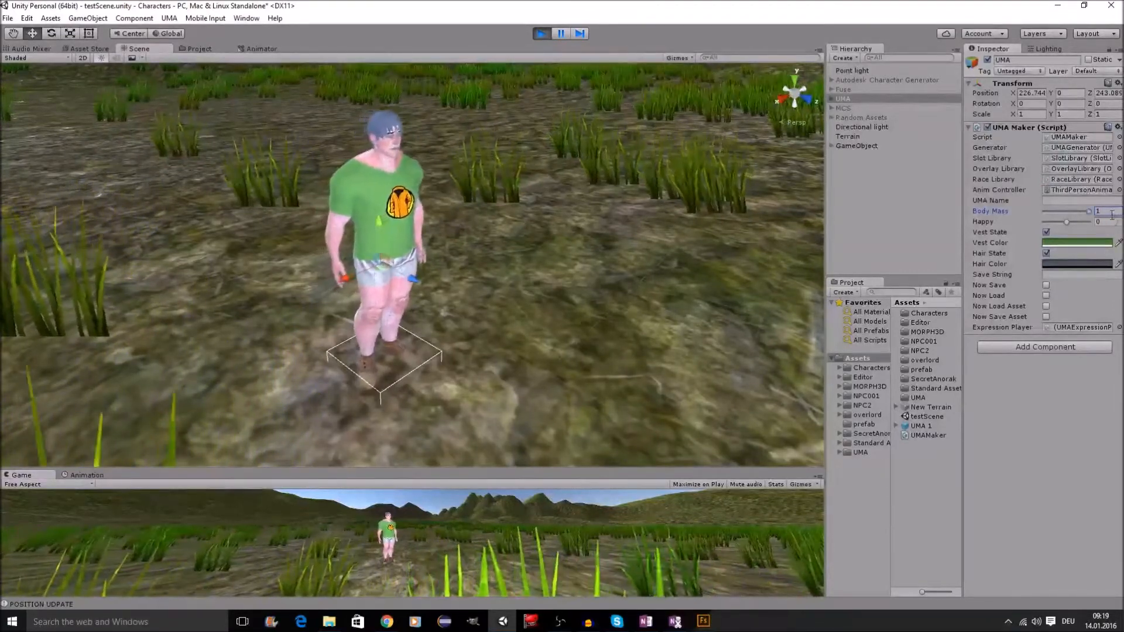
pyautogui.scroll(6, 497, 259)
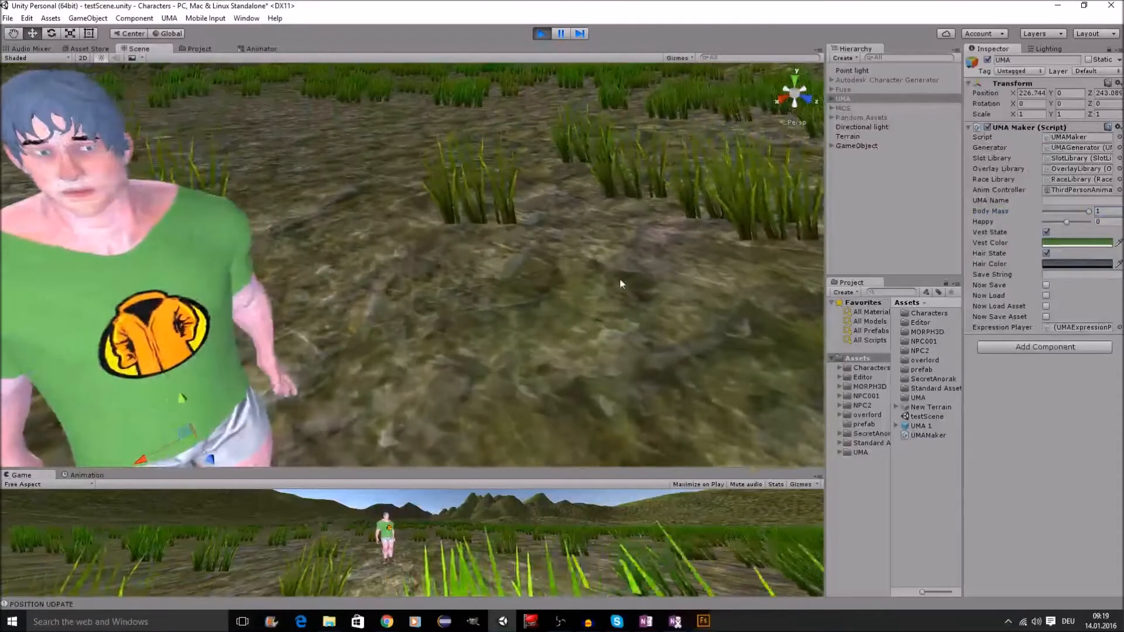
pyautogui.scroll(-6, 619, 279)
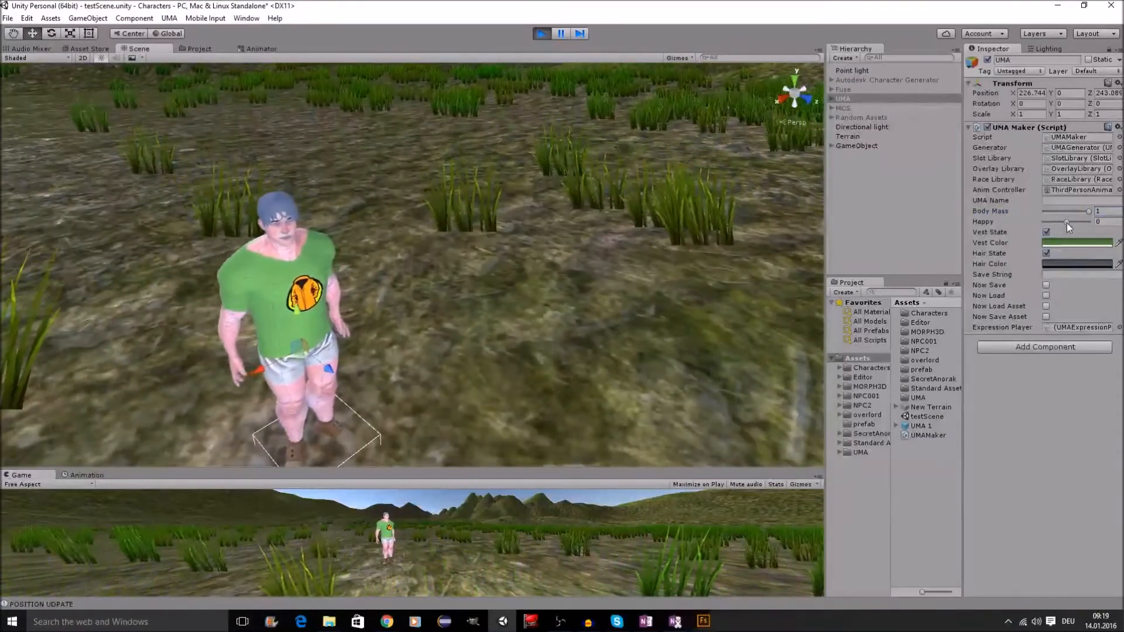
pyautogui.moveTo(1067, 223); pyautogui.dragTo(1088, 222)
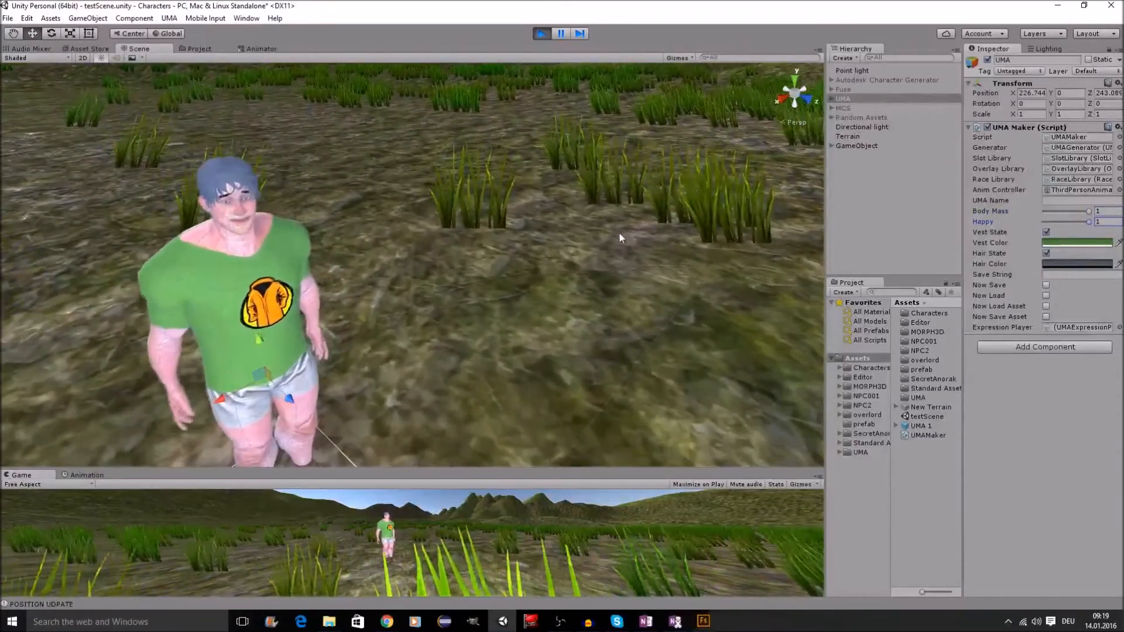
pyautogui.click(351, 215)
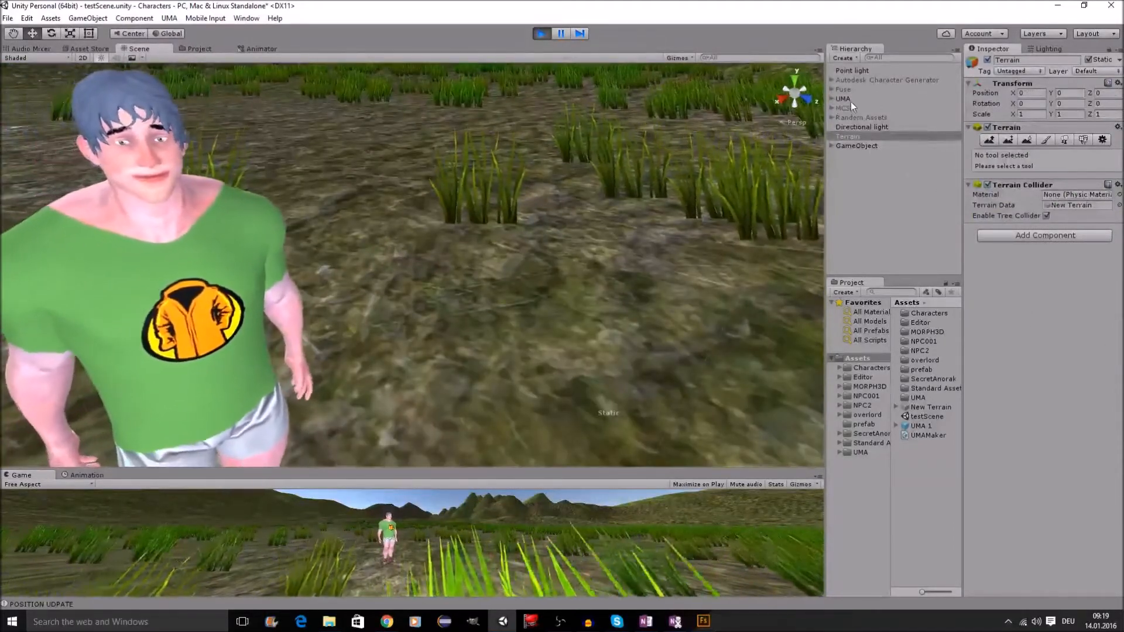
pyautogui.doubleClick(851, 100)
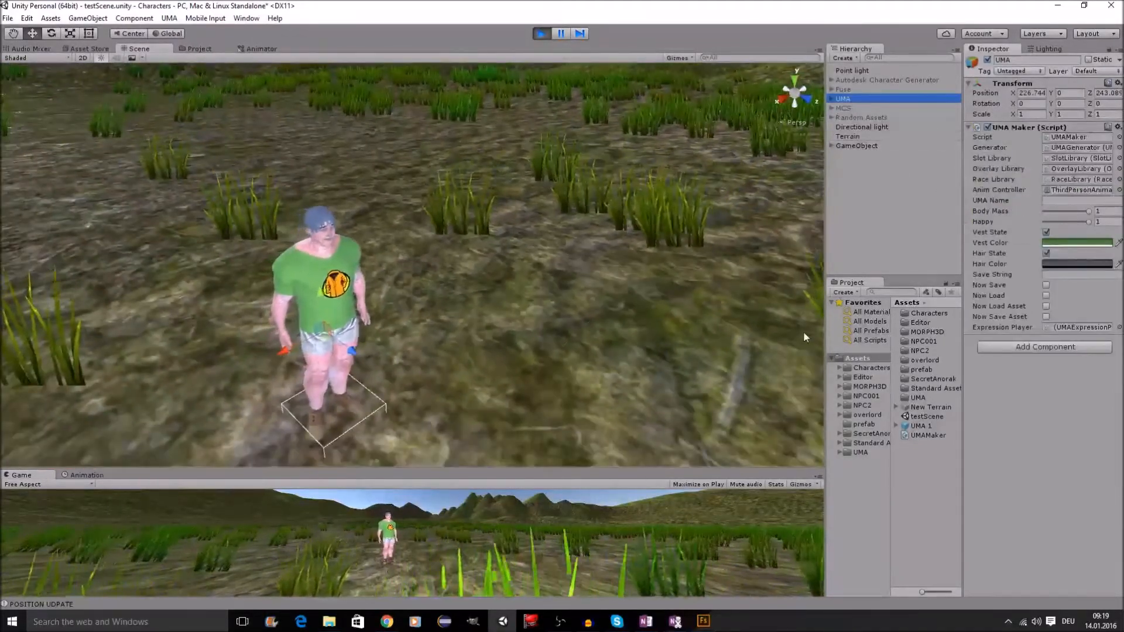
# Stop the running scene, then deactivate the MCS object and activate the UMA object instead
pyautogui.click(540, 34)
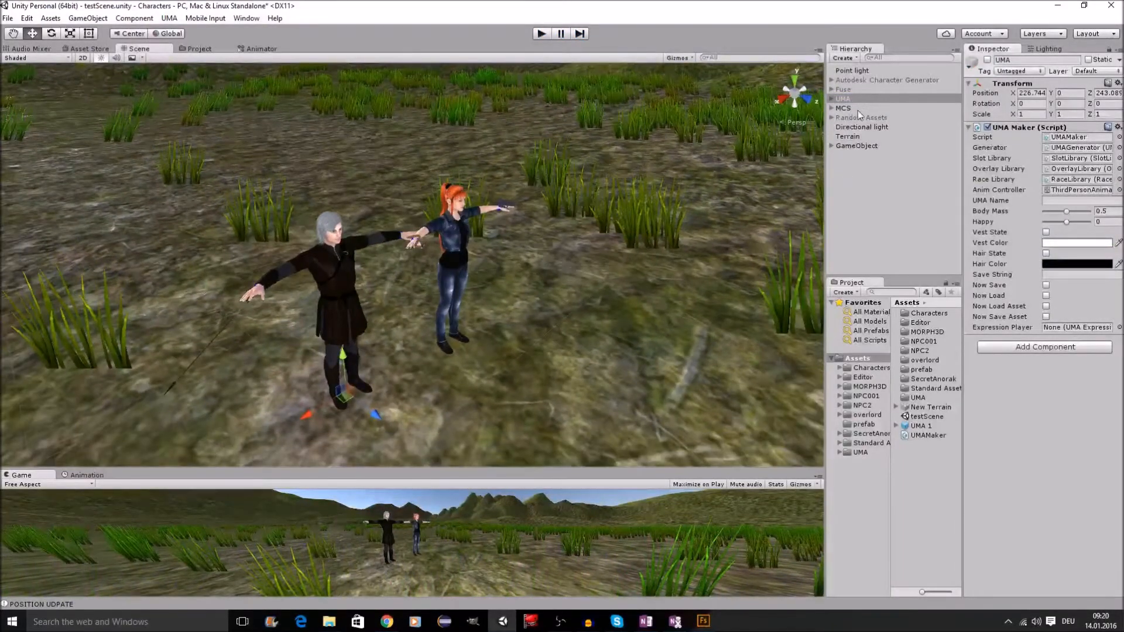
pyautogui.click(858, 109)
pyautogui.click(987, 59)
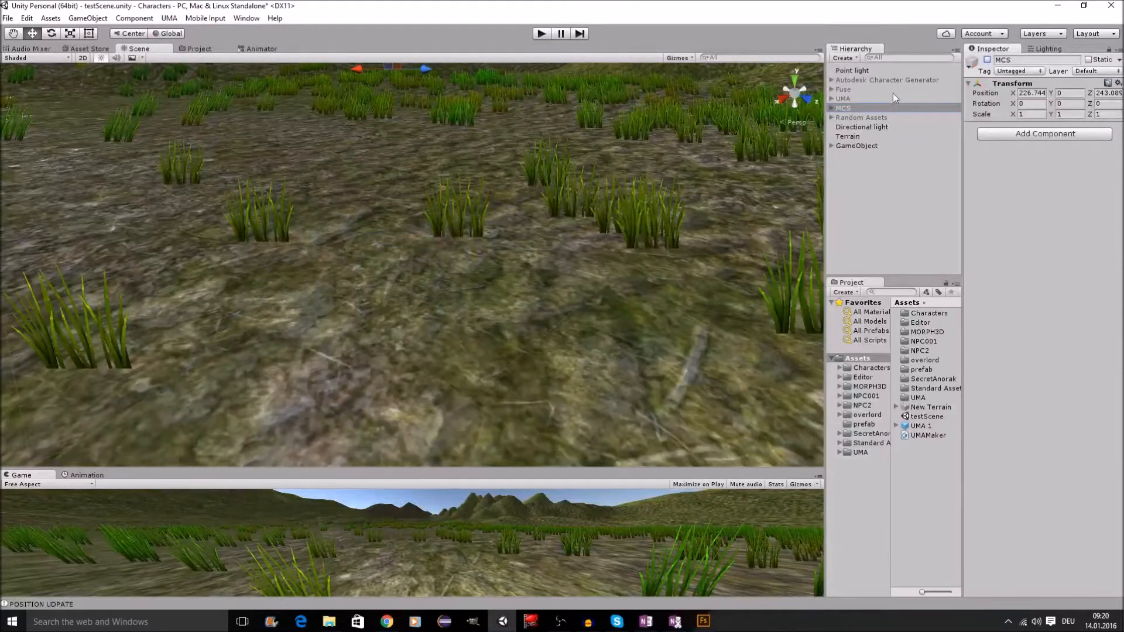
pyautogui.click(869, 99)
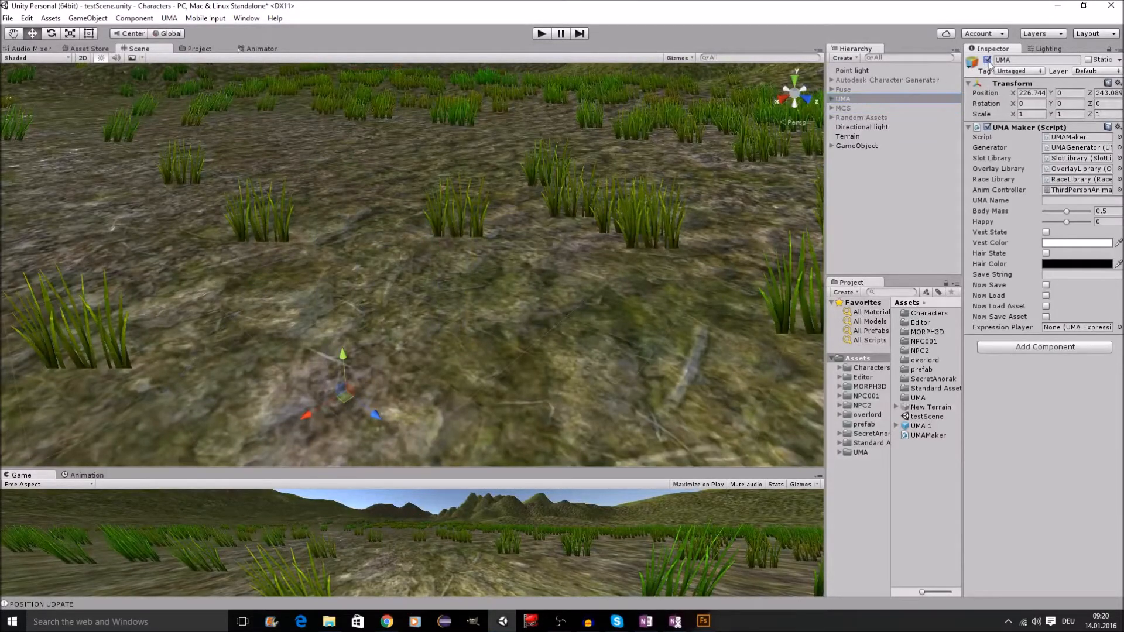
pyautogui.scroll(-3, 392, 316)
pyautogui.moveTo(471, 309); pyautogui.dragTo(494, 227, button='middle')
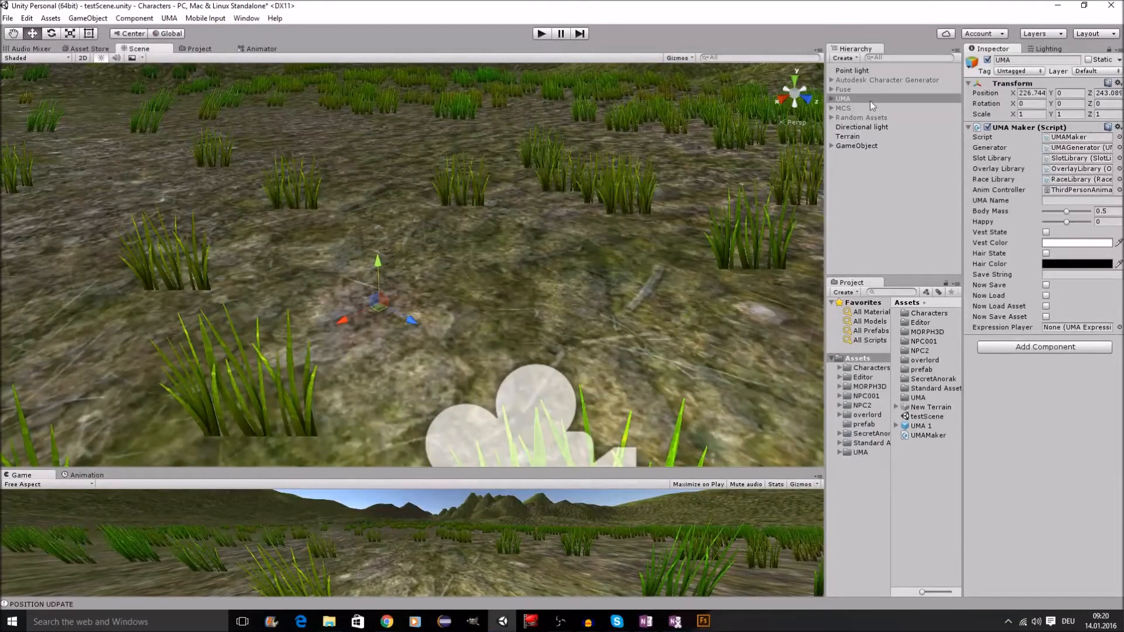
# Run the scene and enable Vest State and Hair State on the UMA character
pyautogui.click(550, 34)
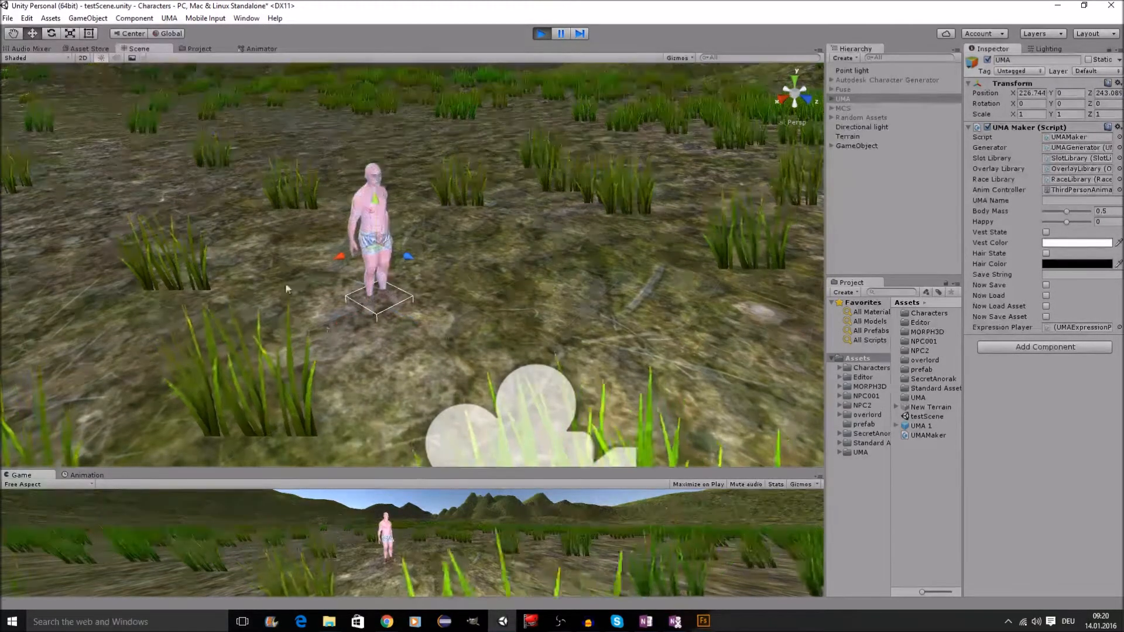
pyautogui.click(1046, 232)
pyautogui.click(1046, 254)
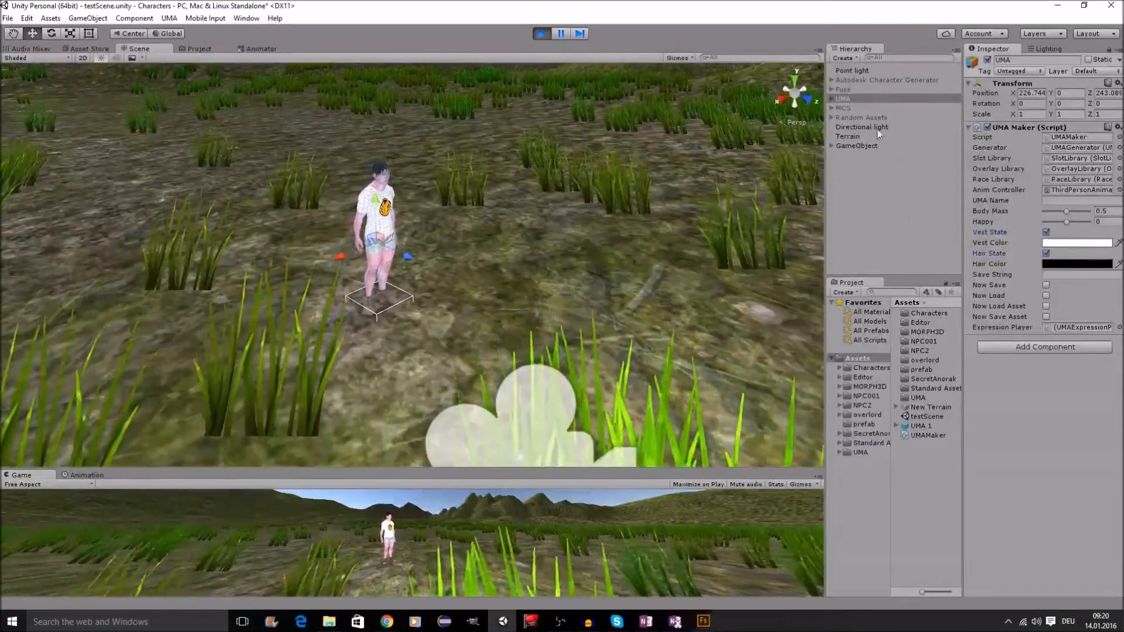
# Expand UMA and UMA 1 in the hierarchy and examine the SlotLibrary, OverlayLibrary and RaceLibrary contents, including the Race Element List
pyautogui.click(833, 98)
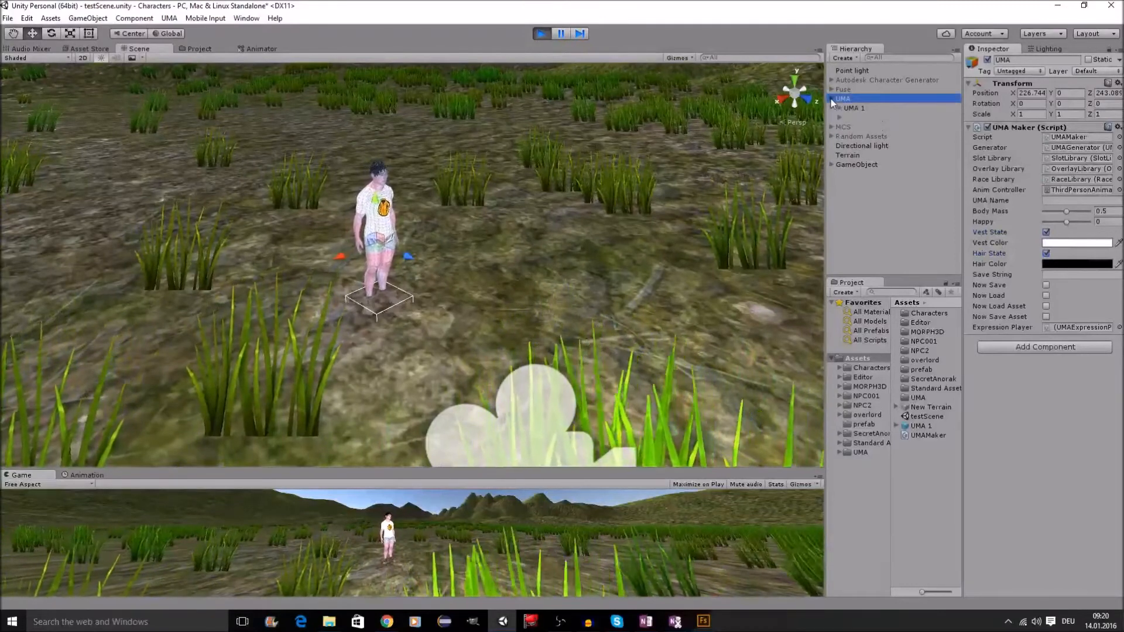
pyautogui.click(837, 108)
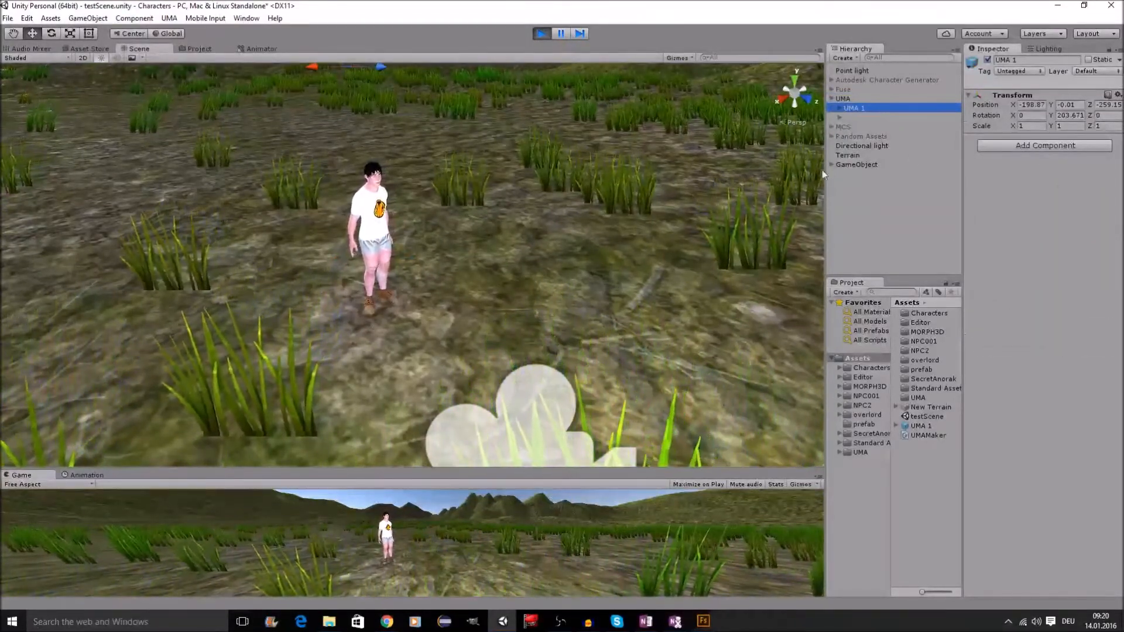
pyautogui.press('Right')
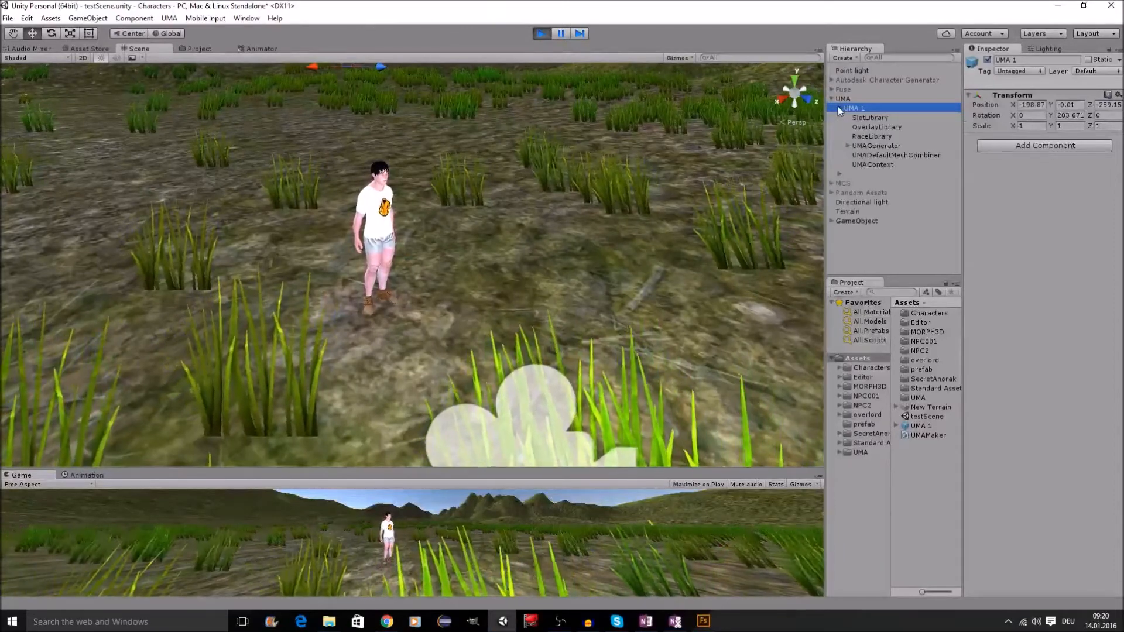
pyautogui.click(877, 119)
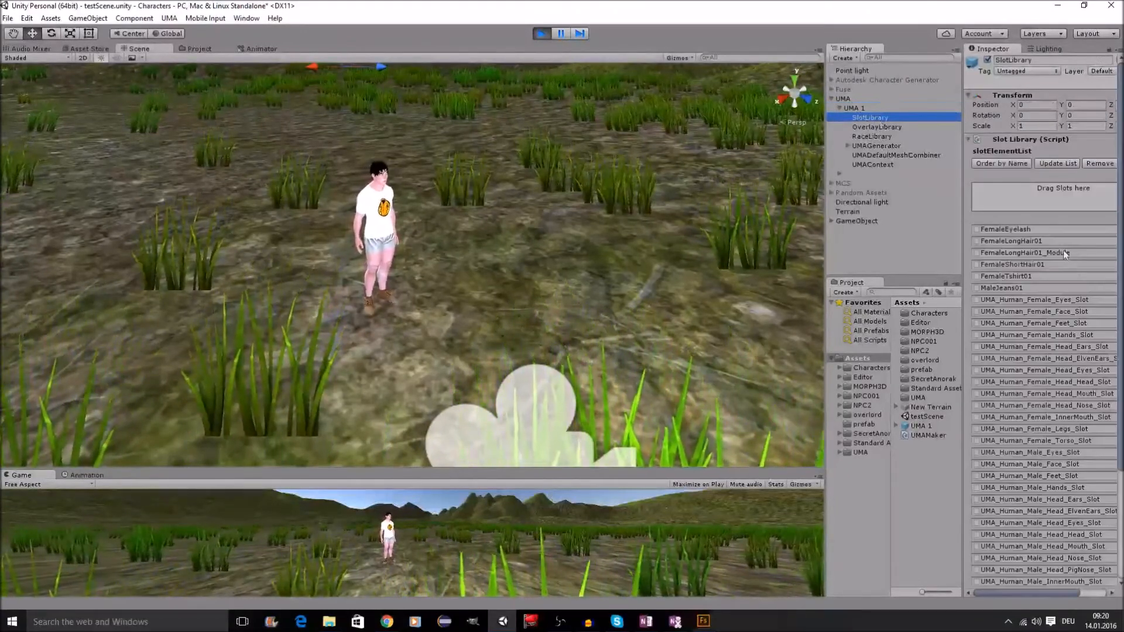
pyautogui.scroll(-2, 1076, 240)
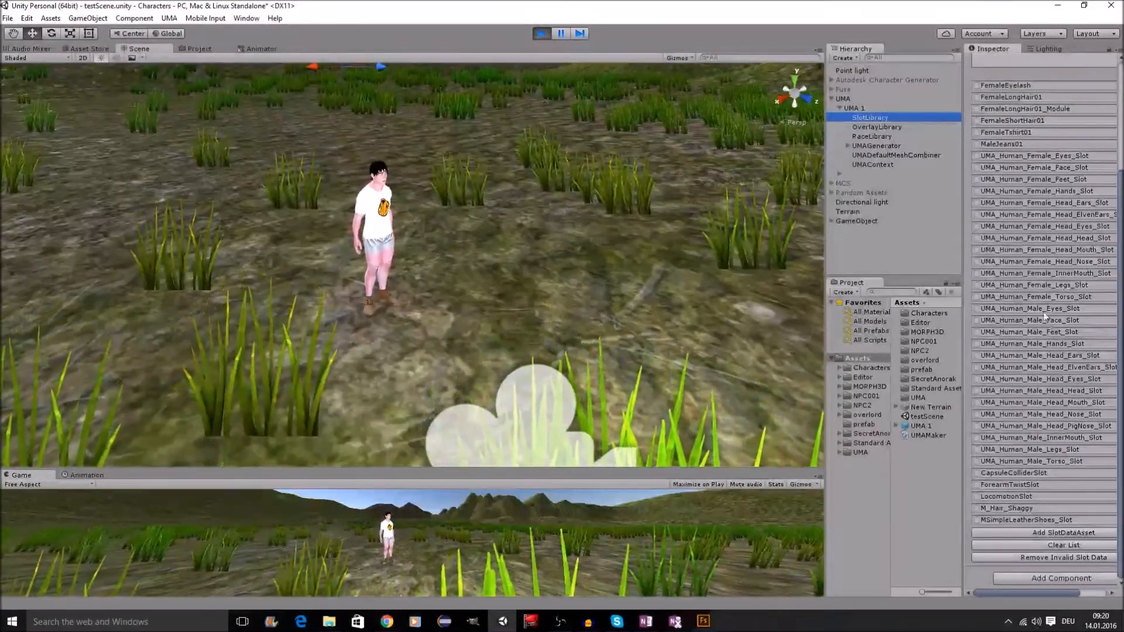
pyautogui.click(902, 128)
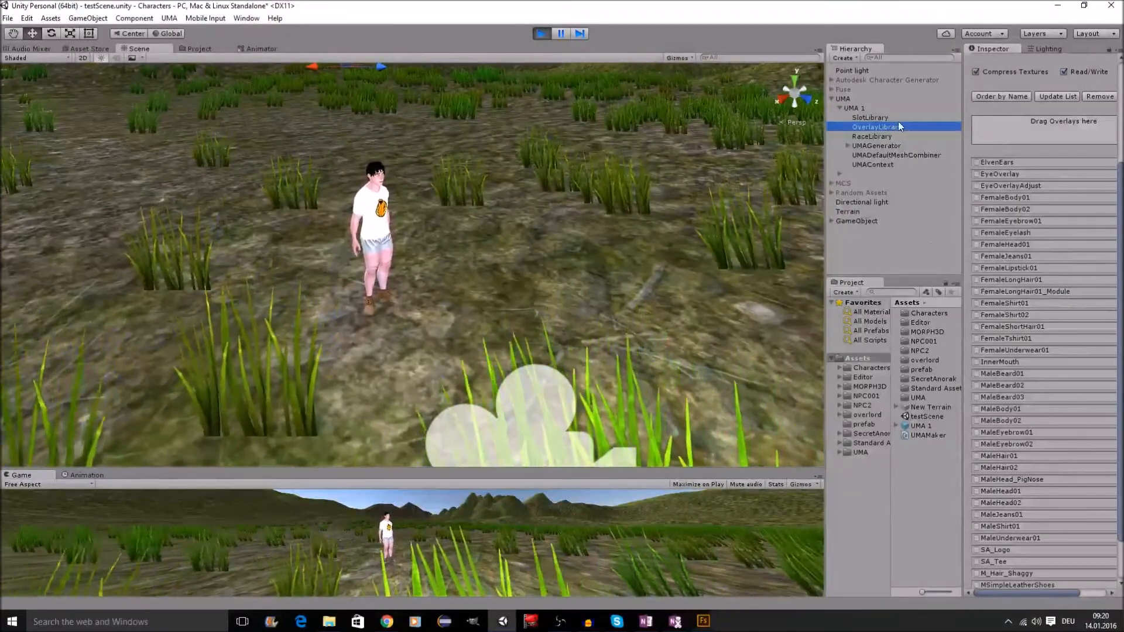
pyautogui.click(890, 134)
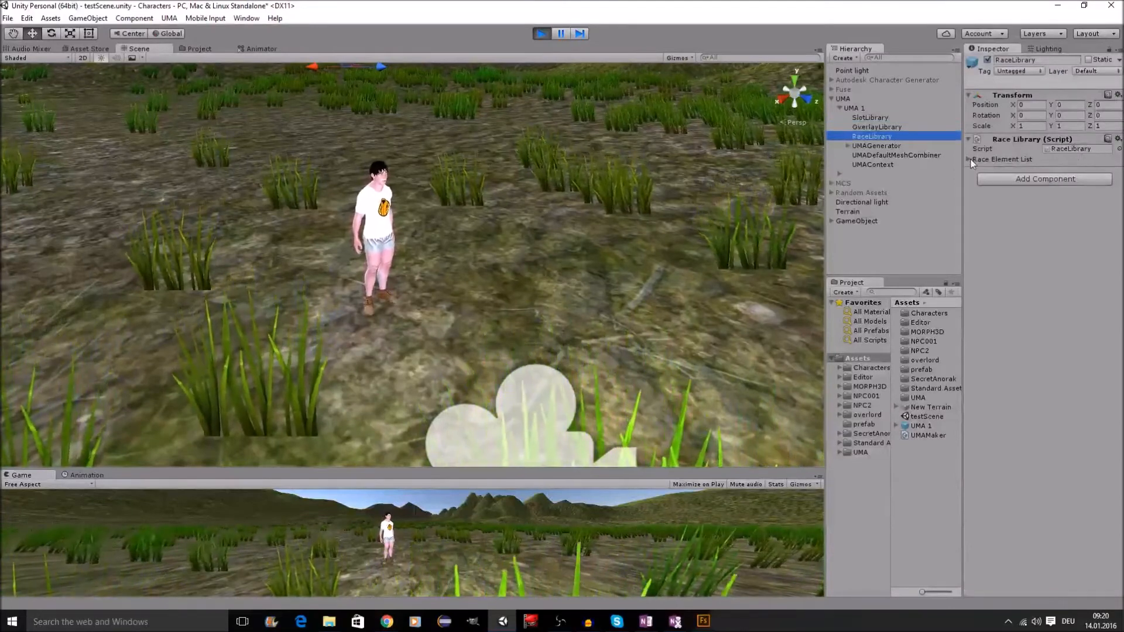
pyautogui.click(969, 160)
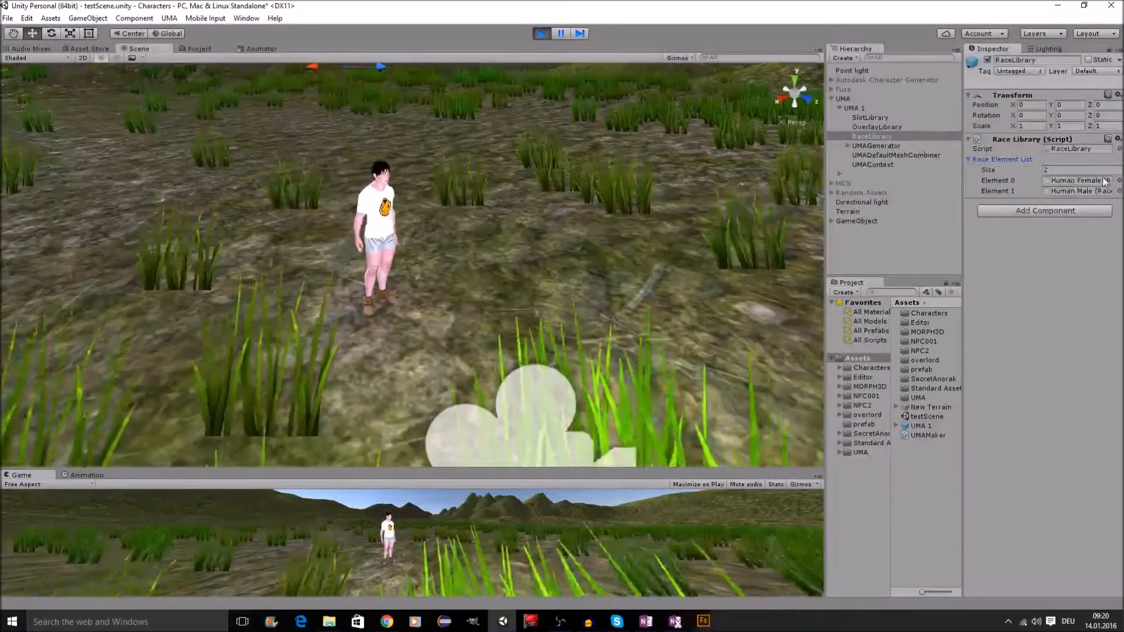
# Inspect the components of the UMAGenerator, UMAContext and parent UMA objects
pyautogui.click(861, 148)
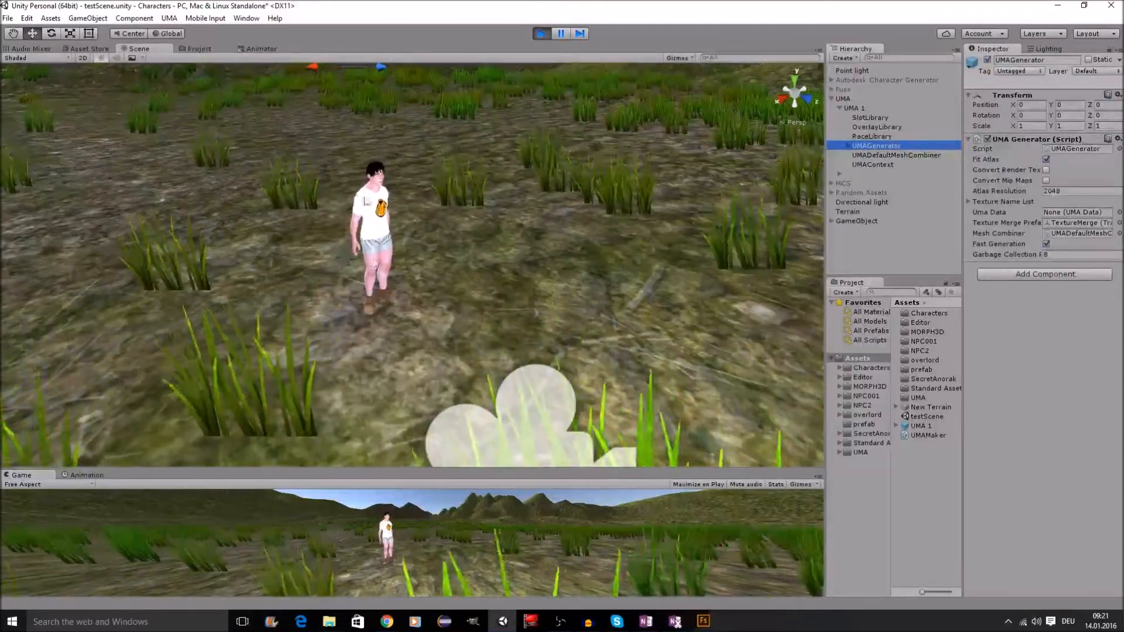
pyautogui.click(868, 164)
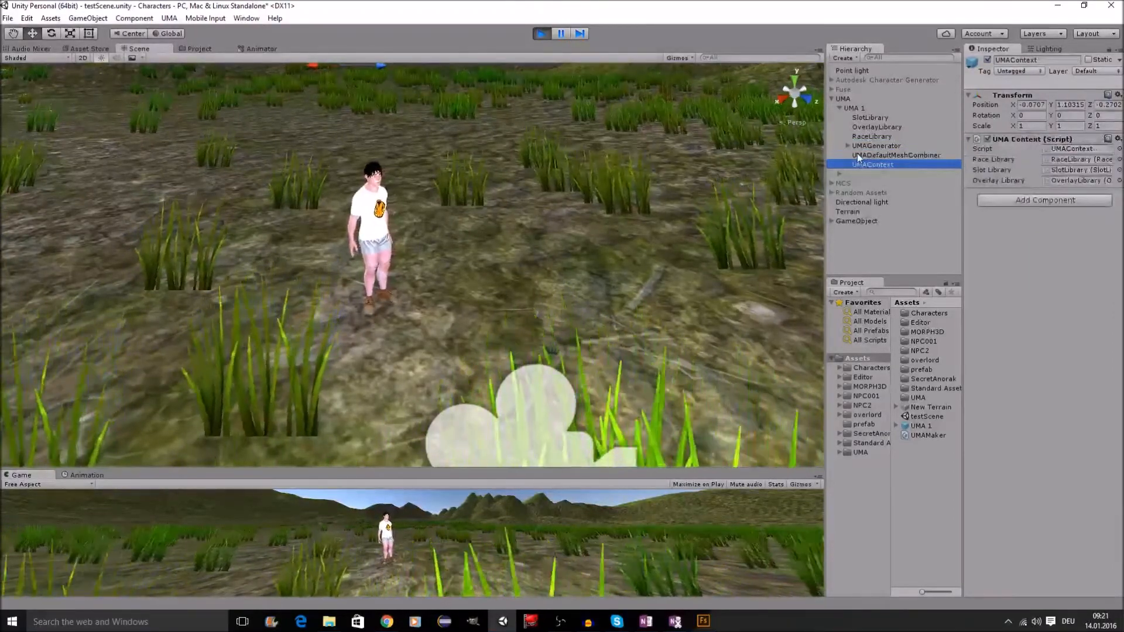
pyautogui.click(857, 100)
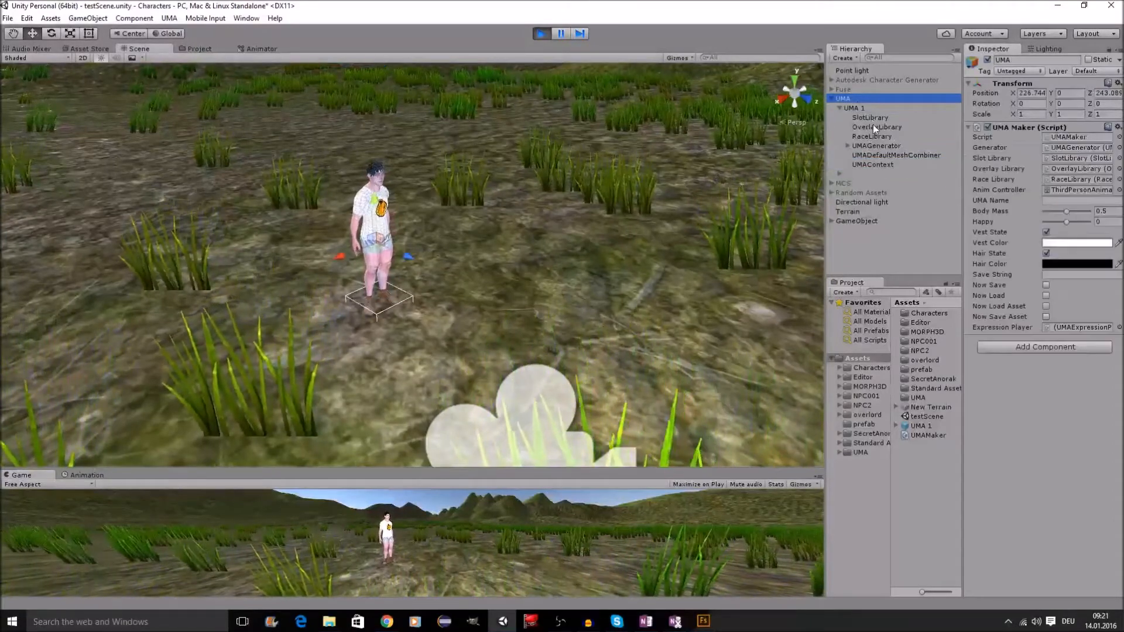
pyautogui.click(863, 165)
pyautogui.click(840, 174)
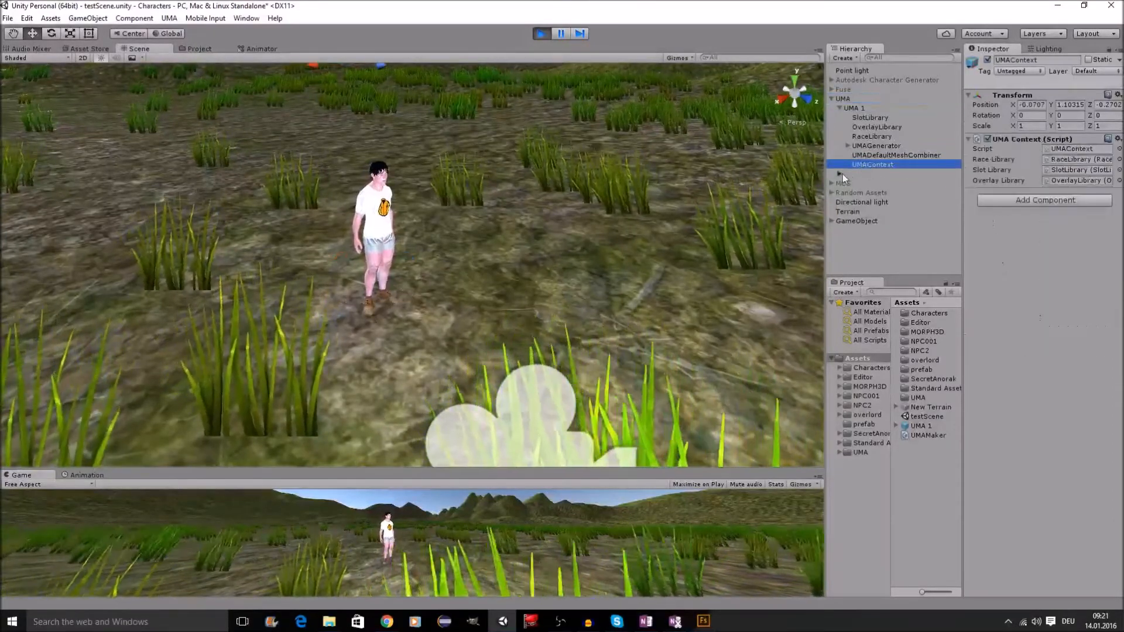
# Select the unnamed avatar object under UMA and survey its Dynamic Avatar, UMA Data DNA and Expression Player parameters
pyautogui.click(865, 176)
pyautogui.click(839, 174)
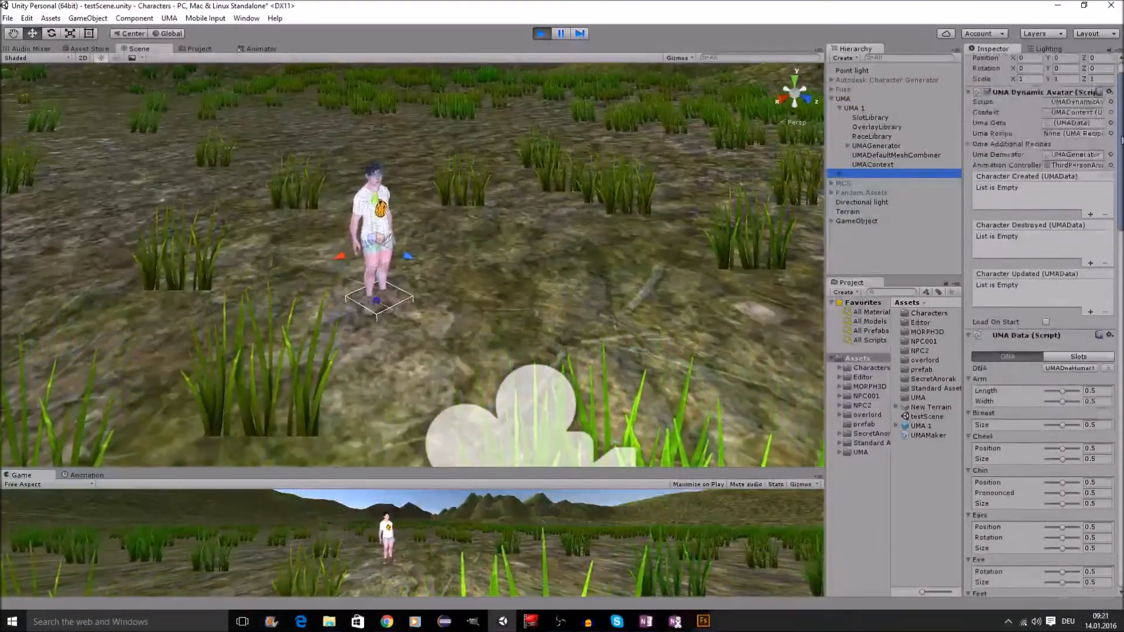
pyautogui.scroll(-10, 1076, 198)
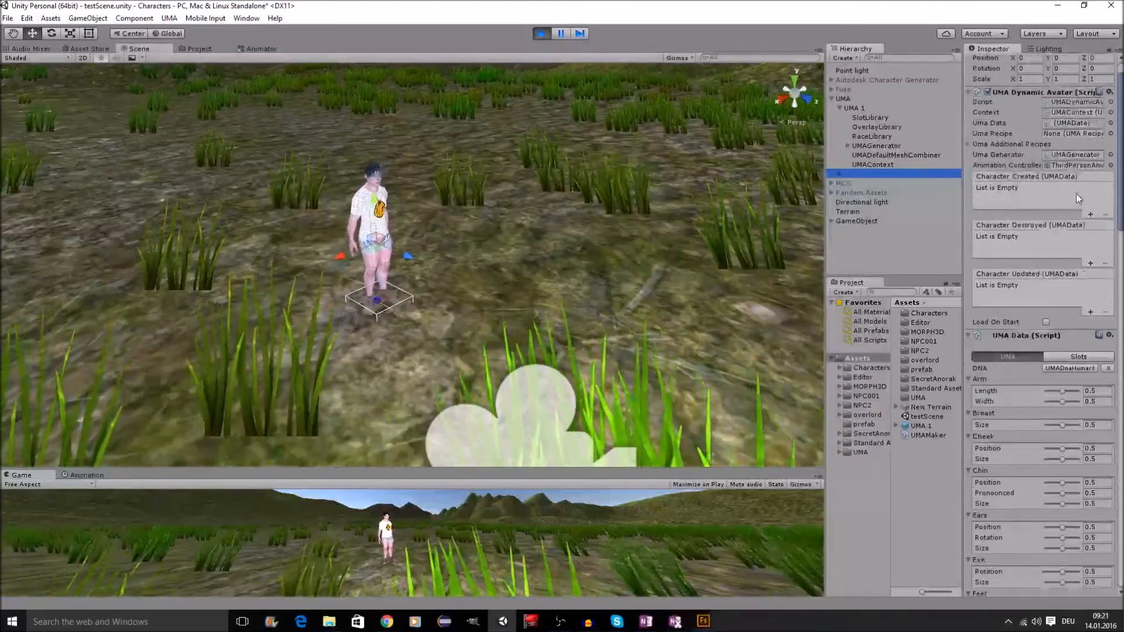
pyautogui.scroll(-10, 1076, 194)
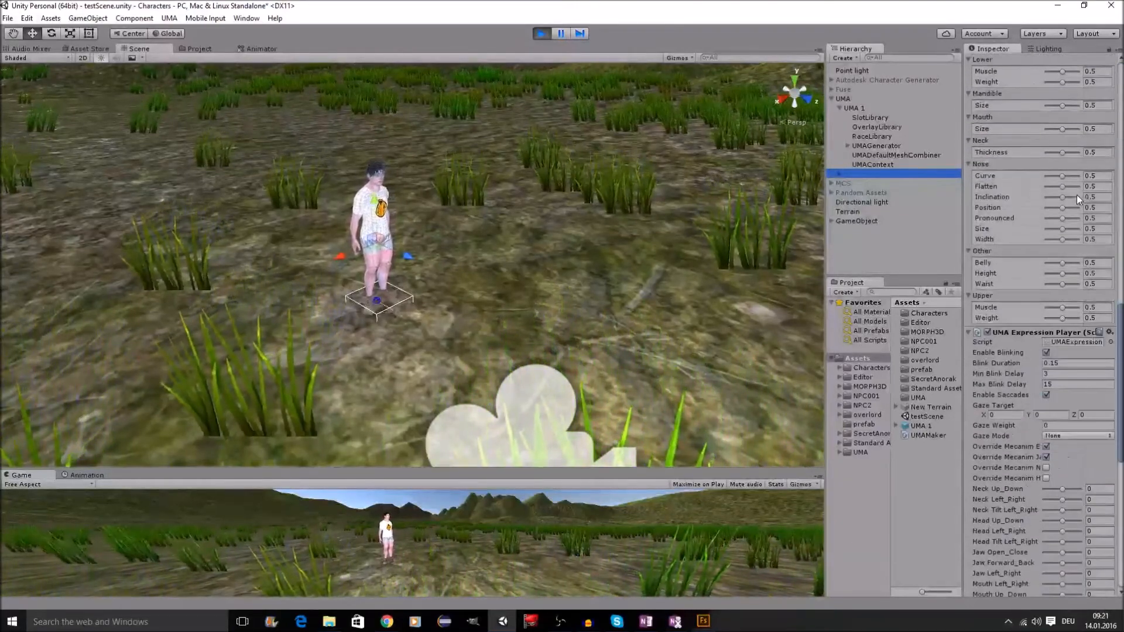
pyautogui.scroll(-15, 1073, 181)
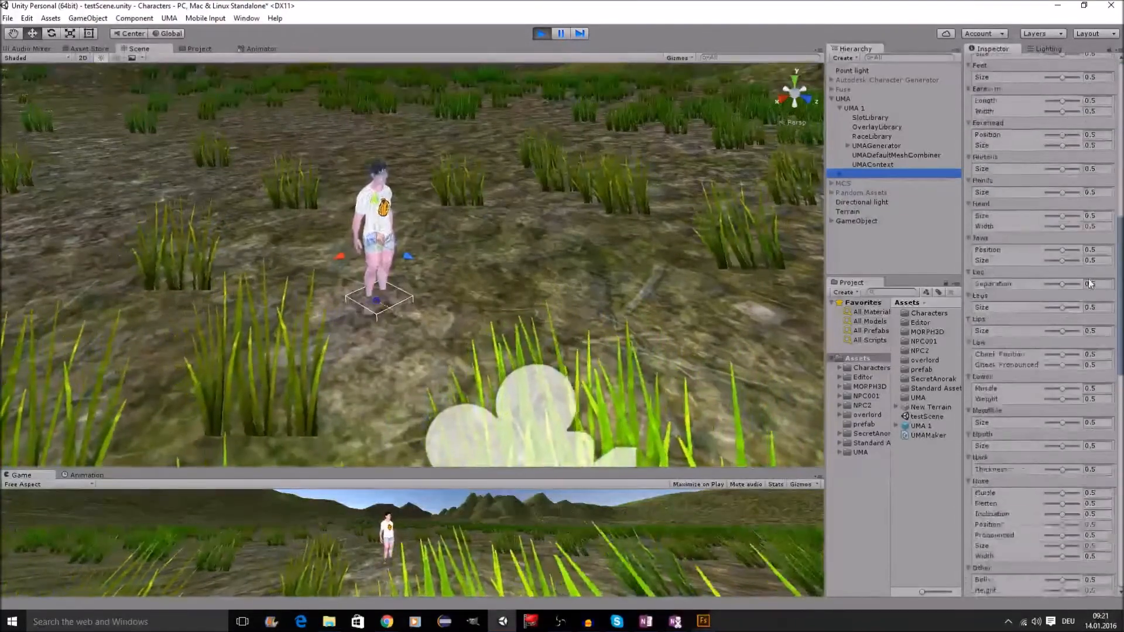
pyautogui.scroll(20, 1065, 283)
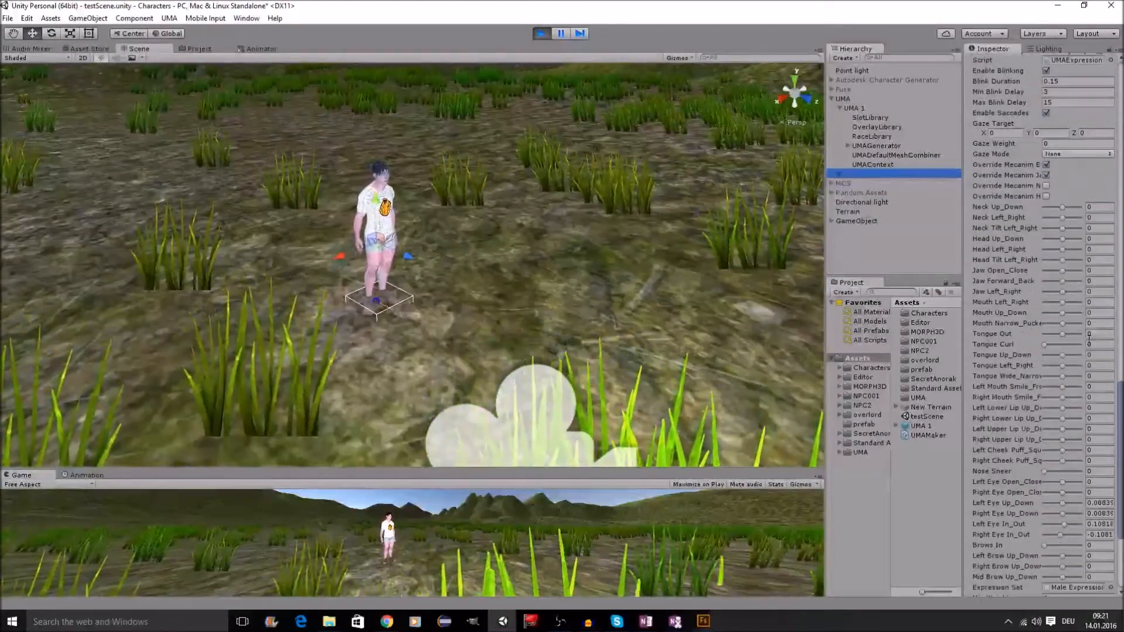
pyautogui.scroll(12, 1070, 277)
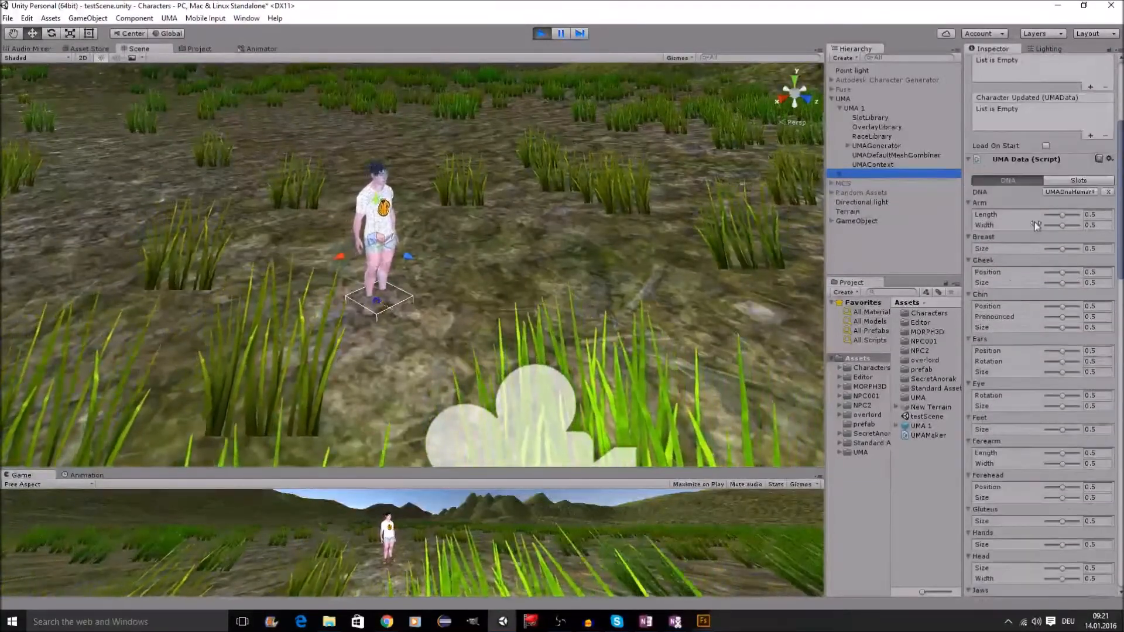
# Try the avatar's arm Length DNA at its extremes, leaving Length at 0.51 and Width at 1
pyautogui.moveTo(1061, 216); pyautogui.dragTo(1044, 216)
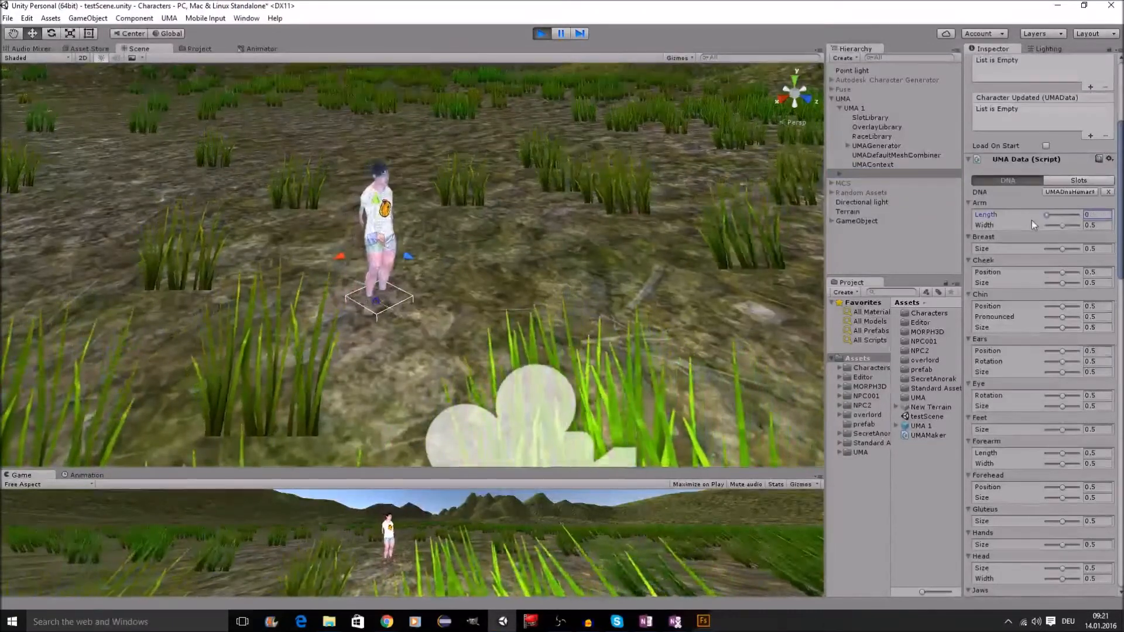
pyautogui.moveTo(1046, 216); pyautogui.dragTo(1062, 217)
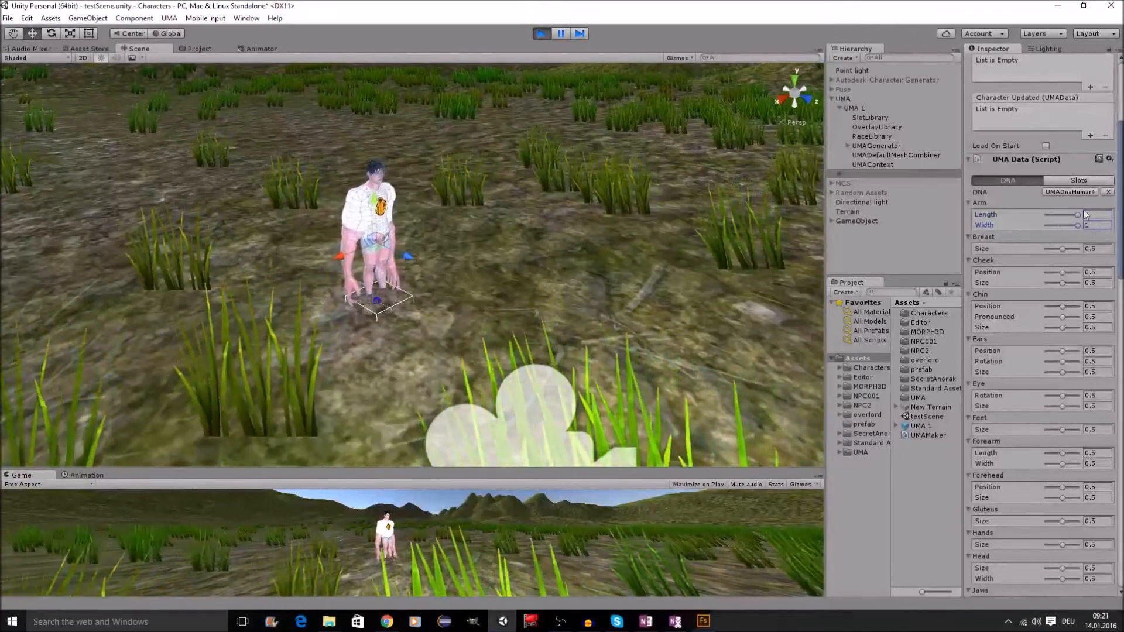
pyautogui.moveTo(1076, 215); pyautogui.dragTo(1062, 221)
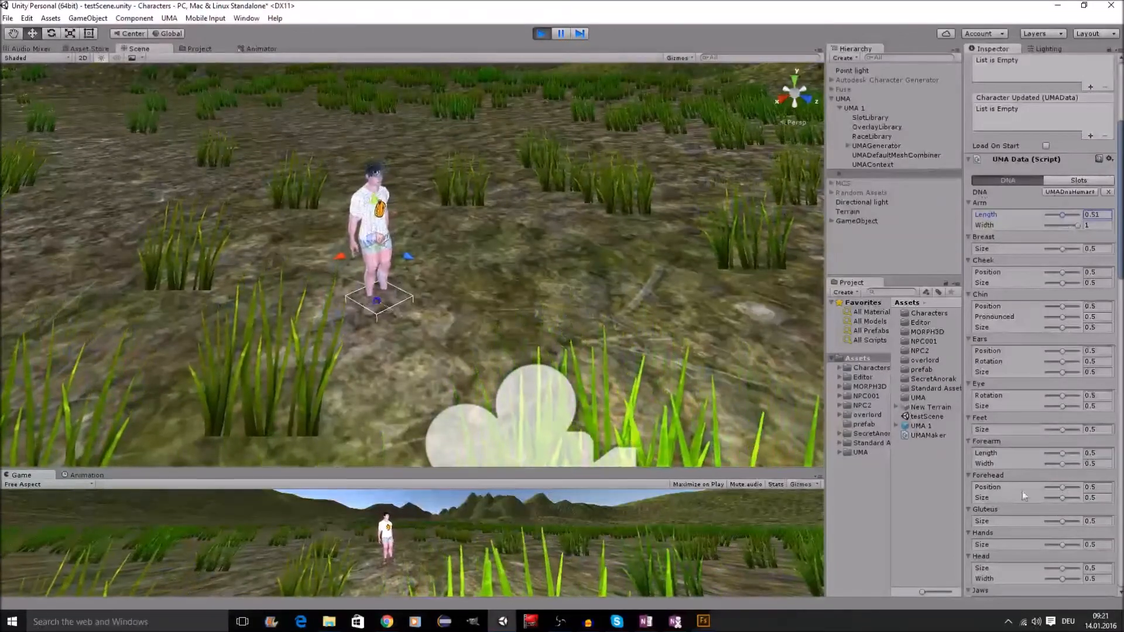
# Examine the avatar's remaining DNA sliders, from cheeks to upper body, and the UMA Expression Player settings
pyautogui.scroll(-3, 1031, 284)
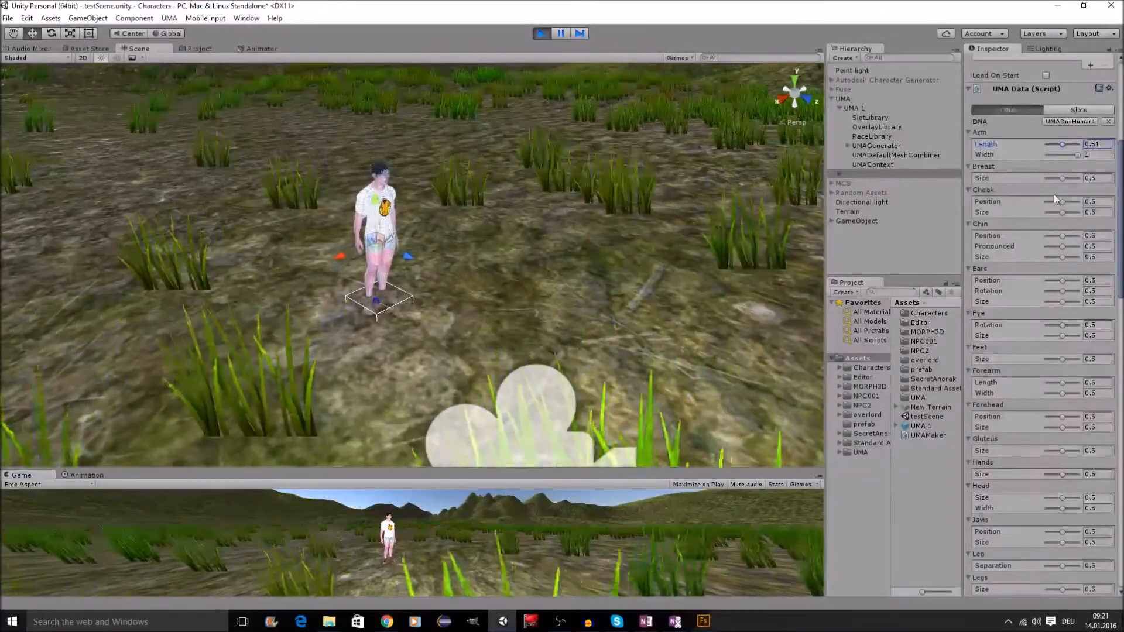
pyautogui.scroll(-10, 1053, 195)
pyautogui.scroll(-8, 1051, 194)
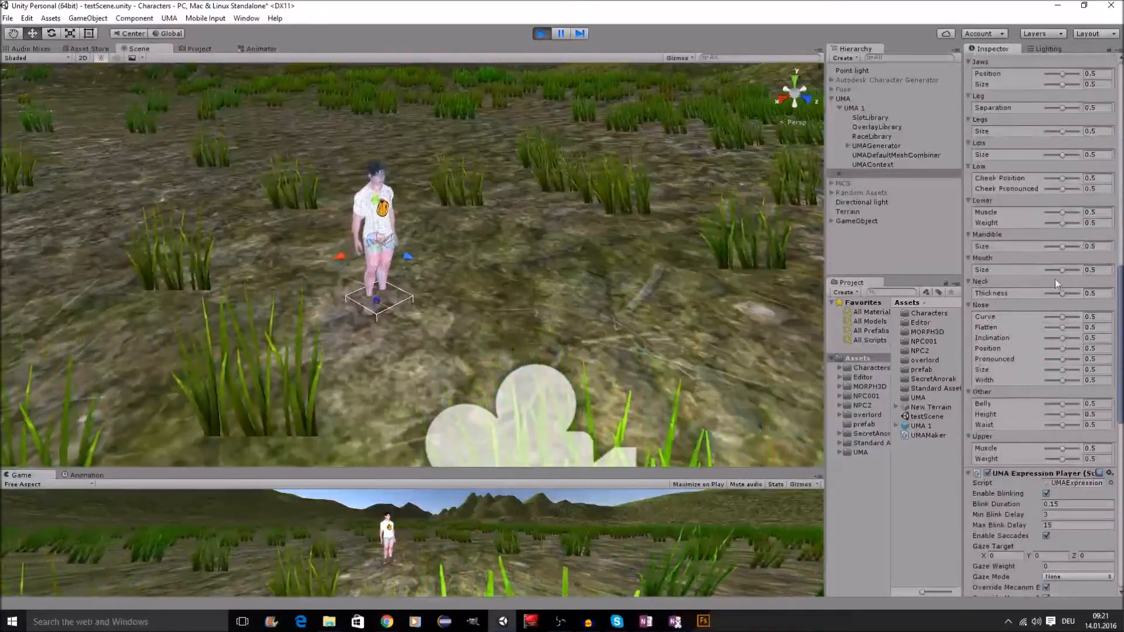
pyautogui.scroll(-3, 1064, 275)
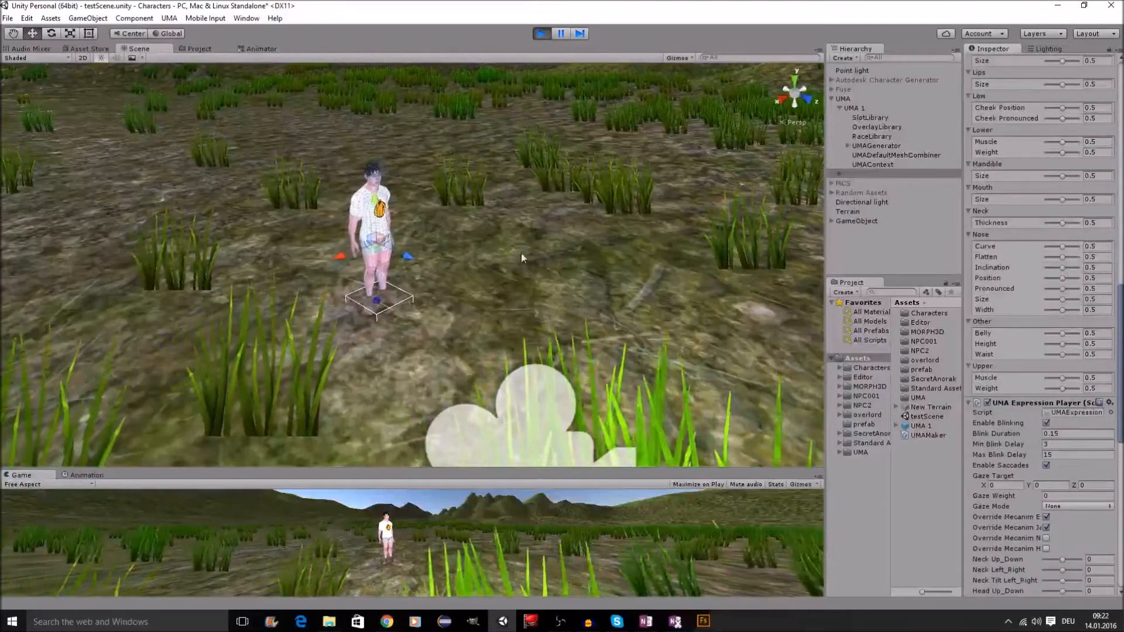
pyautogui.scroll(3, 480, 234)
pyautogui.scroll(6, 1074, 201)
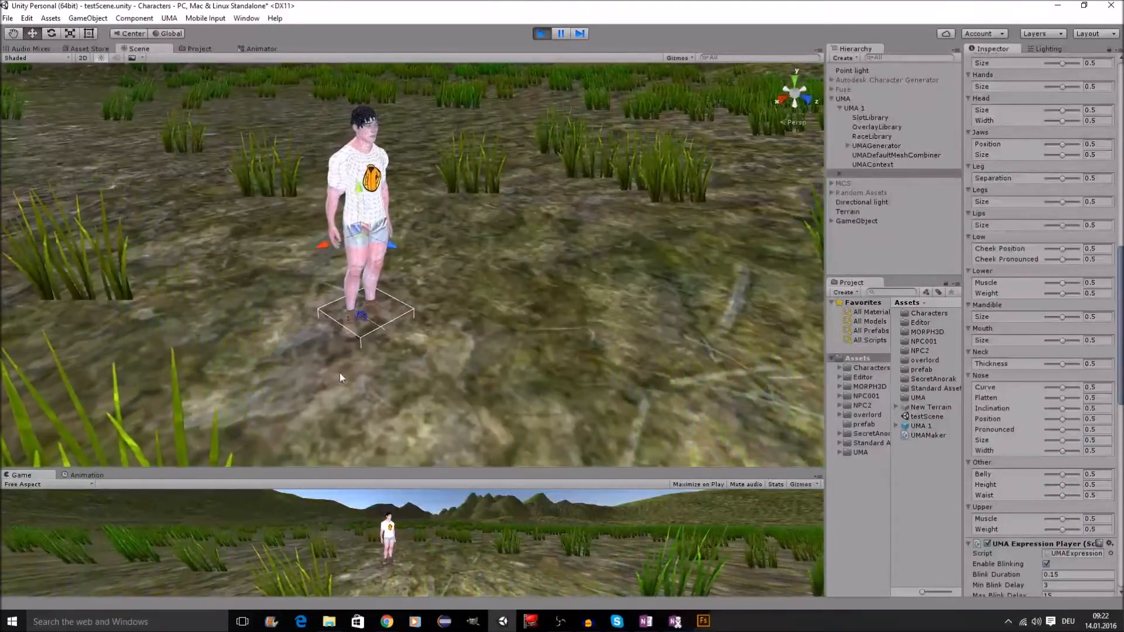
pyautogui.scroll(-5, 1034, 359)
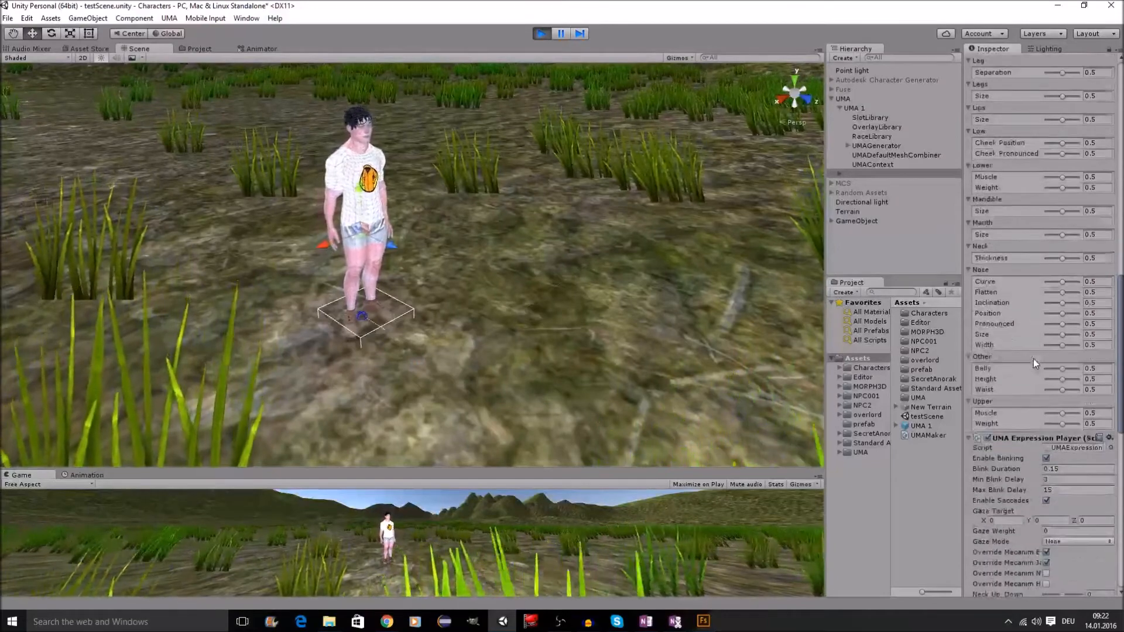
pyautogui.scroll(-11, 1058, 298)
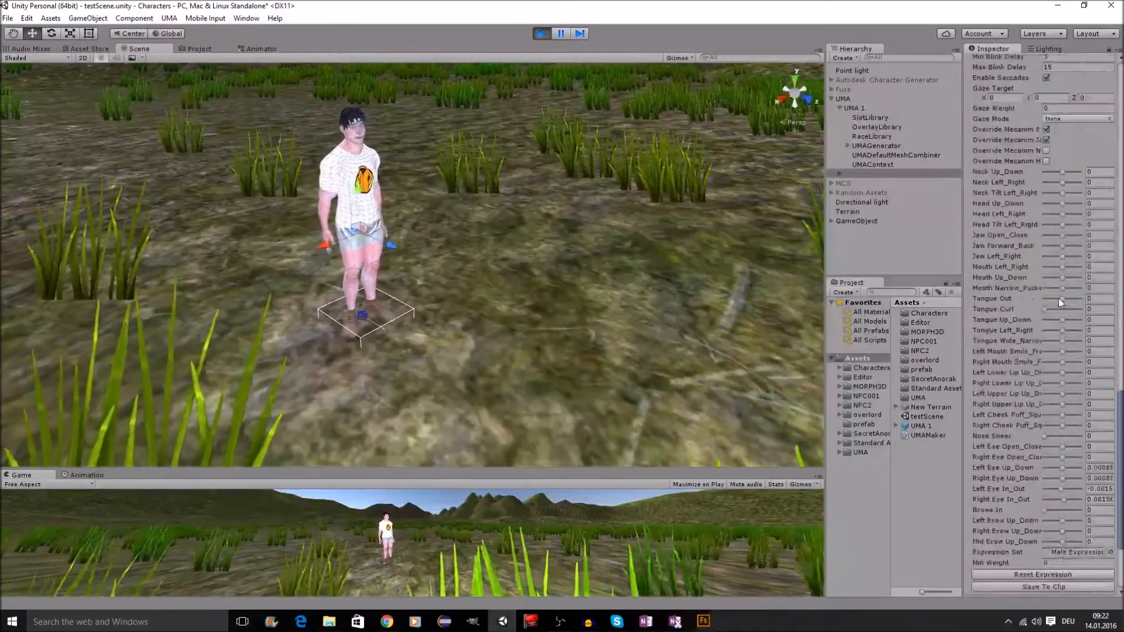
pyautogui.scroll(4, 1045, 275)
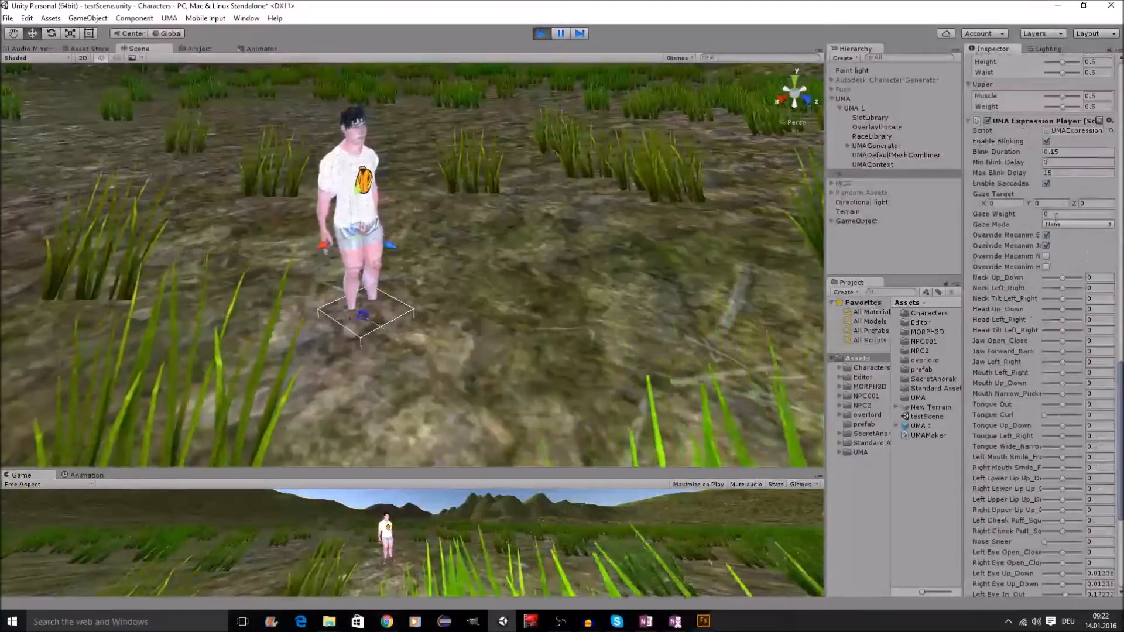
pyautogui.click(1013, 121)
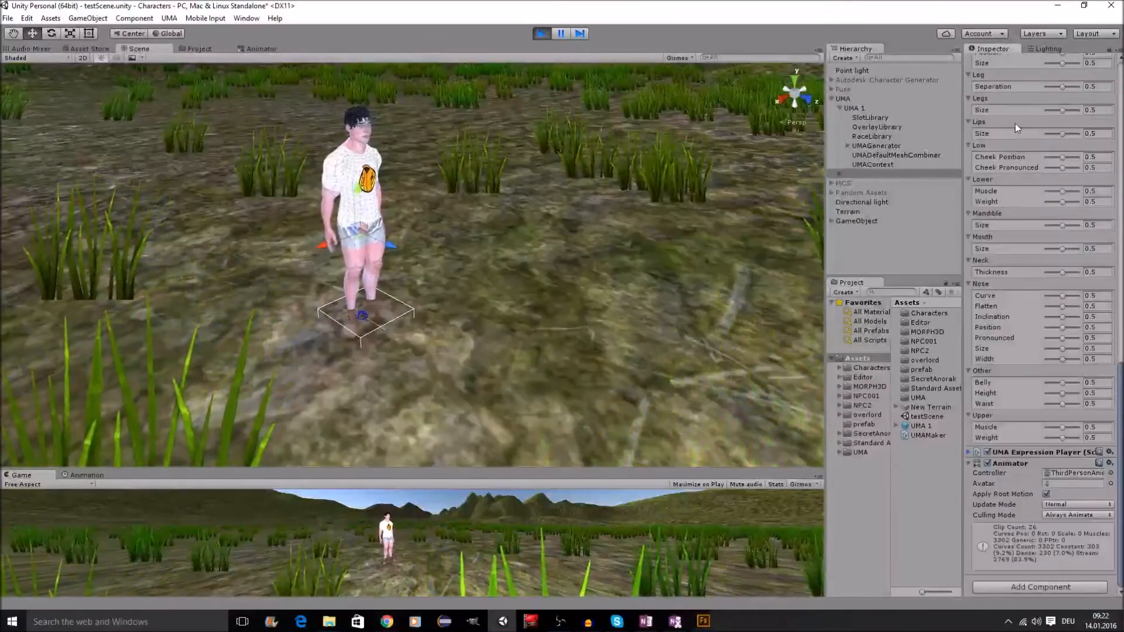
pyautogui.click(1023, 450)
pyautogui.scroll(-8, 1028, 478)
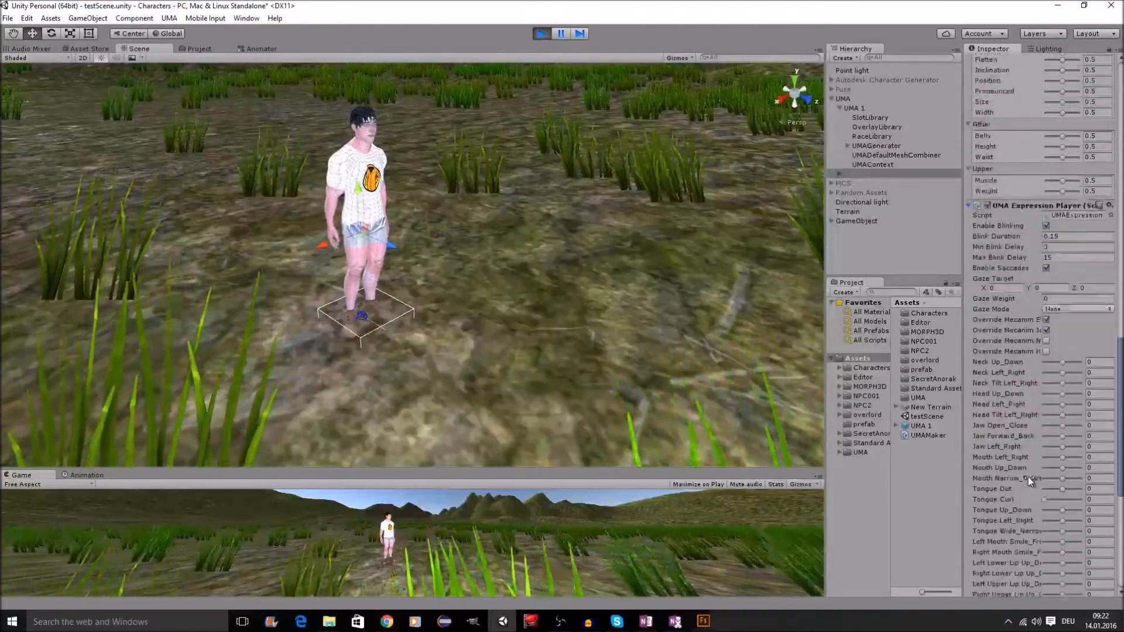
# Test the avatar's Tongue Out expression at 1 with the face in close view, and bring it back to 0.02
pyautogui.click(464, 225)
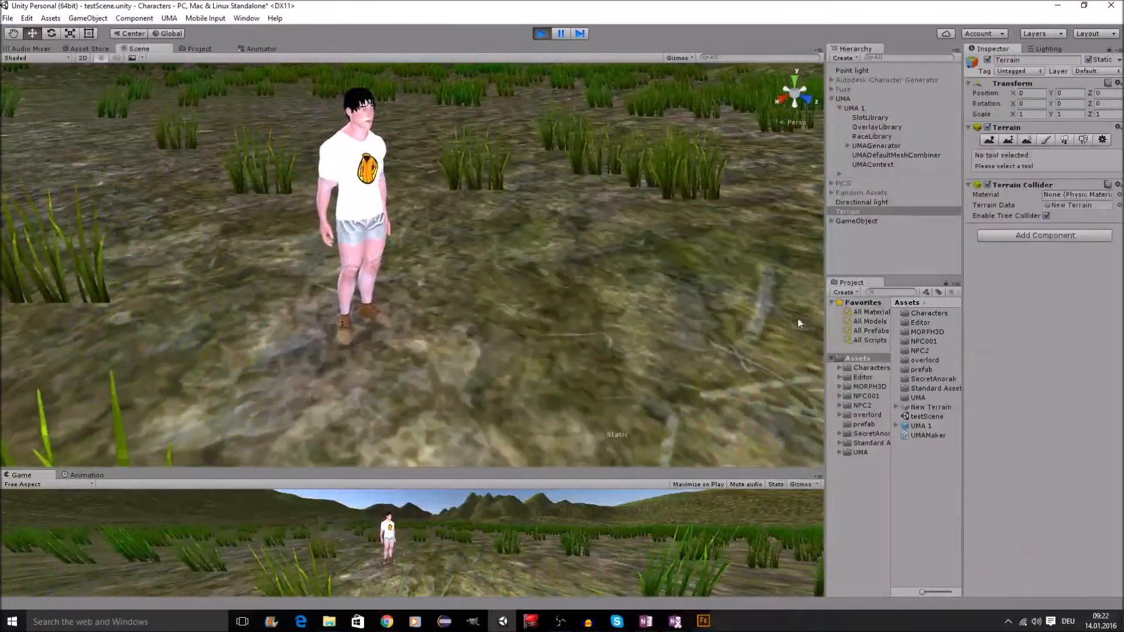
pyautogui.click(866, 175)
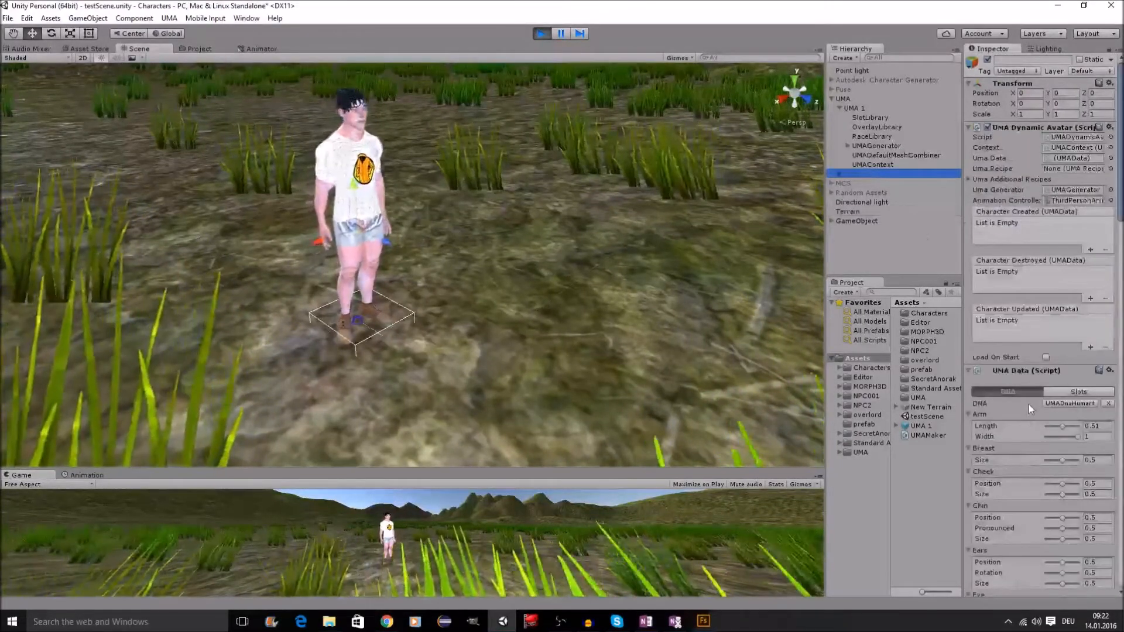
pyautogui.scroll(-10, 1028, 404)
pyautogui.scroll(-3, 1048, 374)
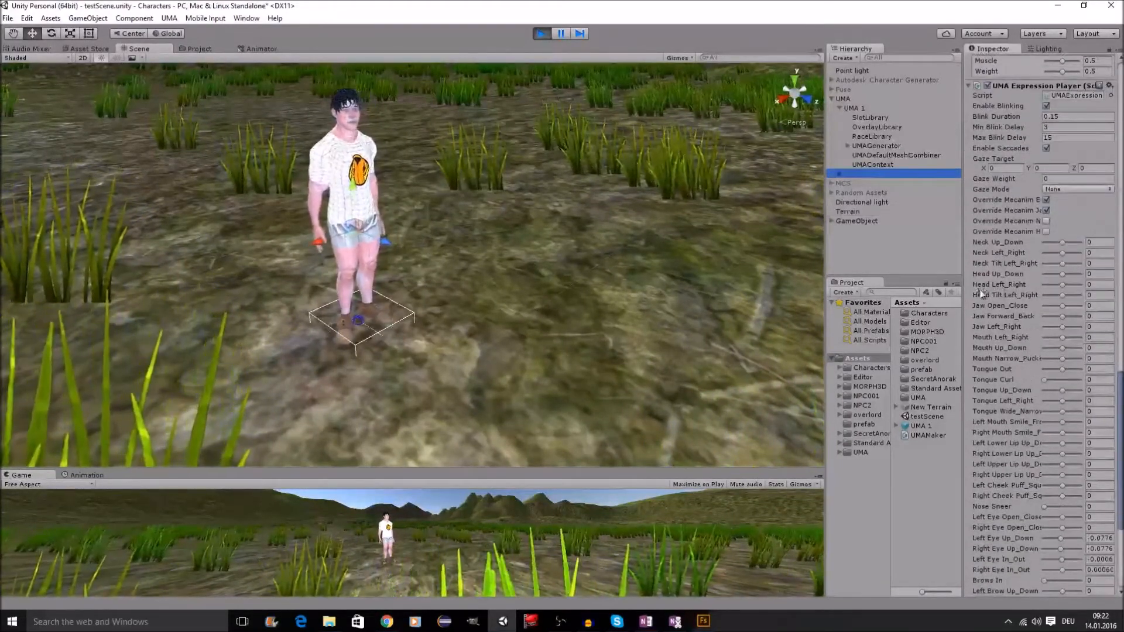
pyautogui.moveTo(1061, 371); pyautogui.dragTo(1089, 381)
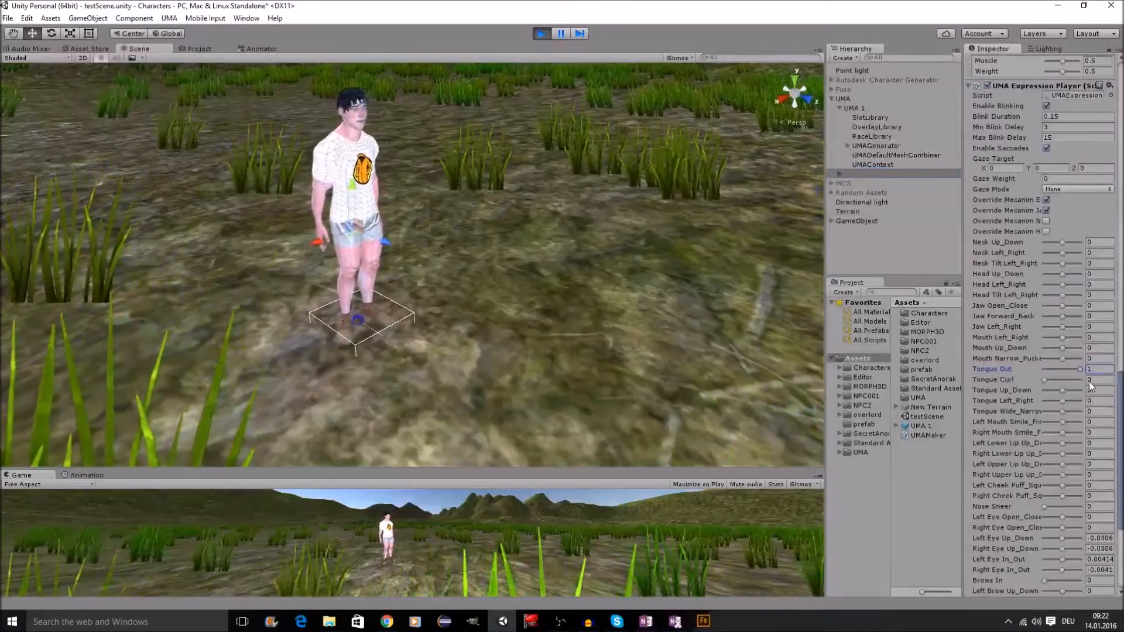
pyautogui.scroll(5, 539, 268)
pyautogui.moveTo(546, 261); pyautogui.dragTo(544, 344, button='middle')
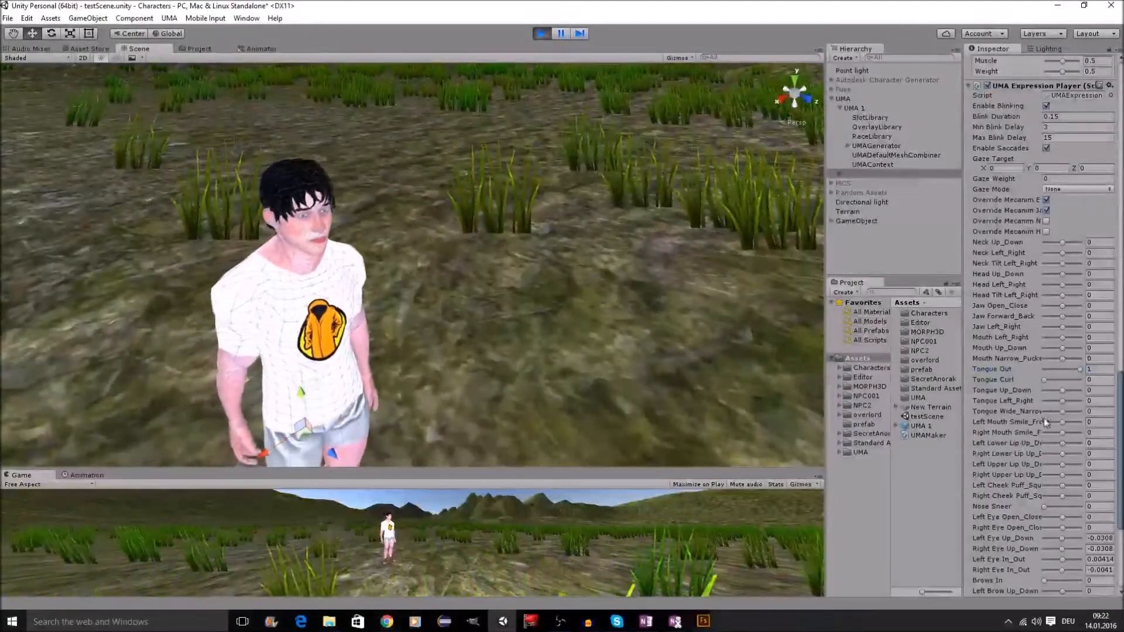
pyautogui.moveTo(1080, 370)
pyautogui.mouseDown()
pyautogui.moveTo(1035, 372)
pyautogui.moveTo(1100, 380)
pyautogui.moveTo(1063, 374)
pyautogui.mouseUp()
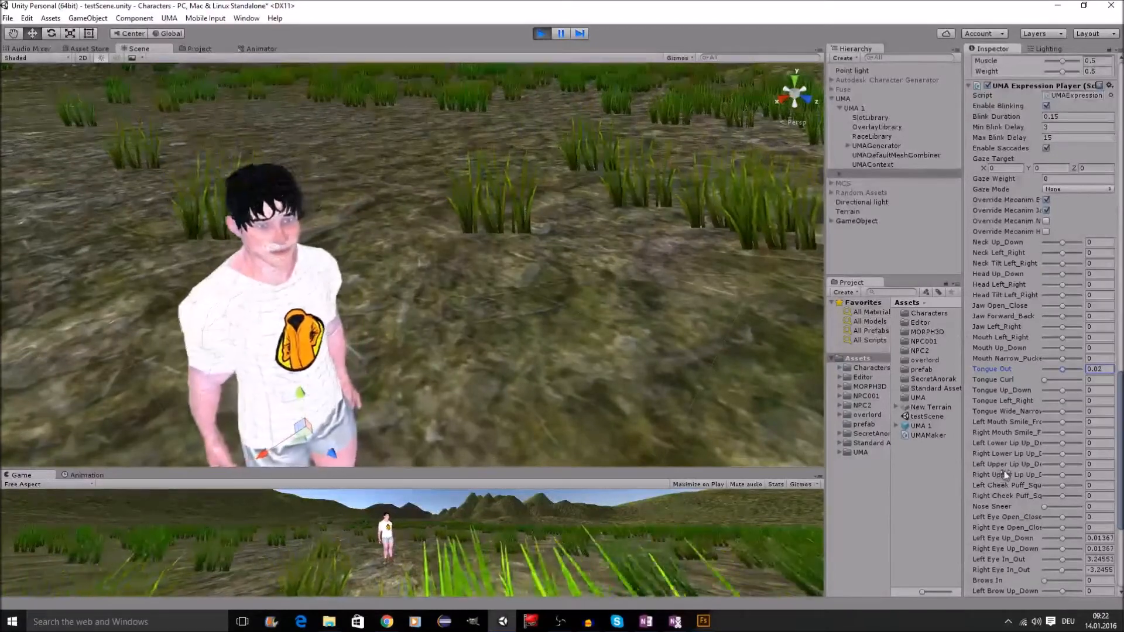
# Review the rest of the UMA Expression Player, including Save To Clip and the Enable Blinking option
pyautogui.scroll(-5, 1002, 304)
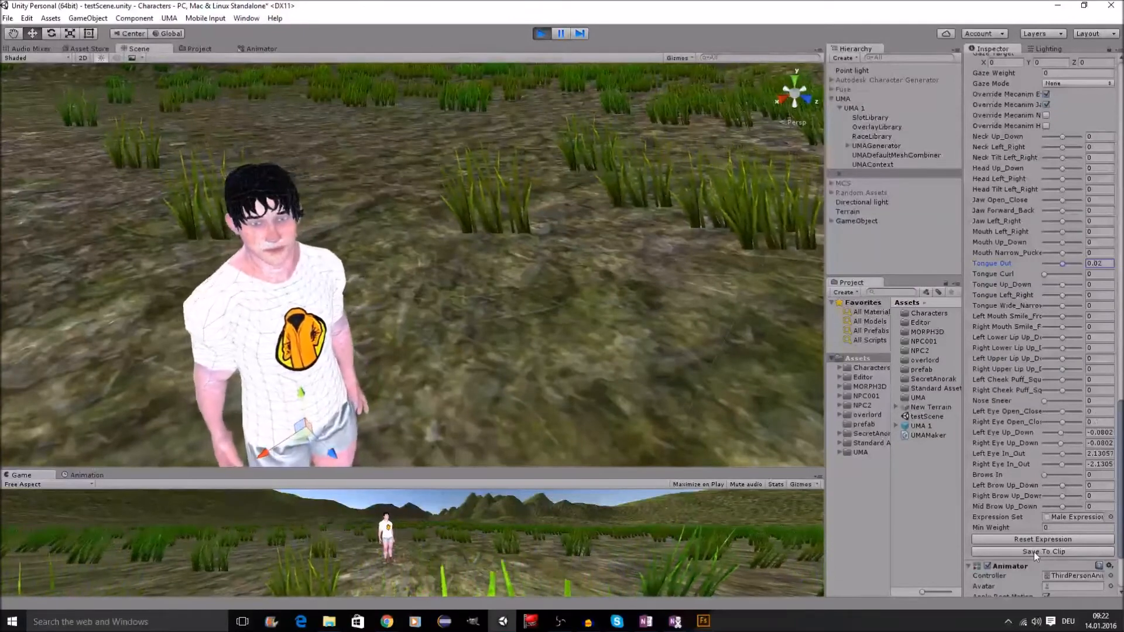
pyautogui.scroll(5, 1051, 455)
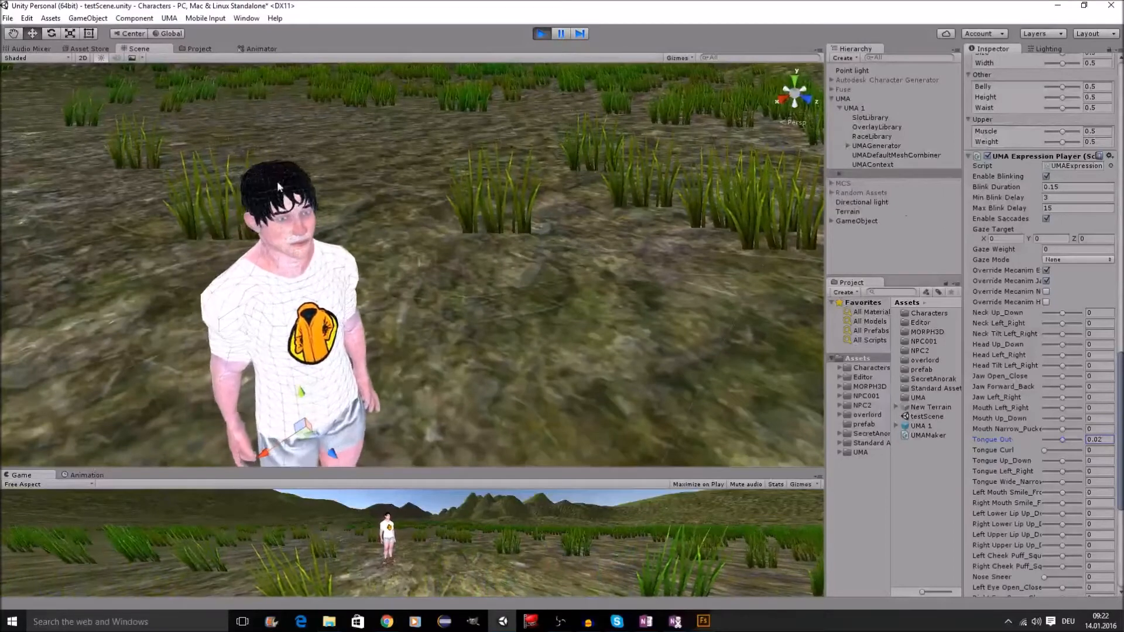
pyautogui.click(1045, 175)
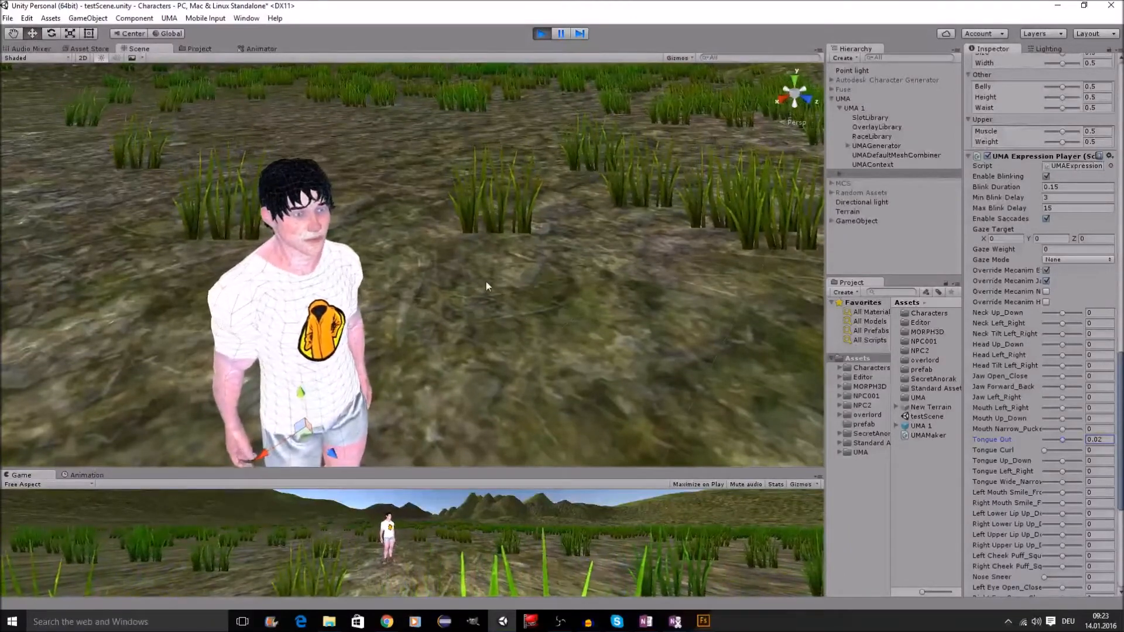
# Collapse the avatar's UMA Data and UMA Expression Player components
pyautogui.scroll(15, 1037, 262)
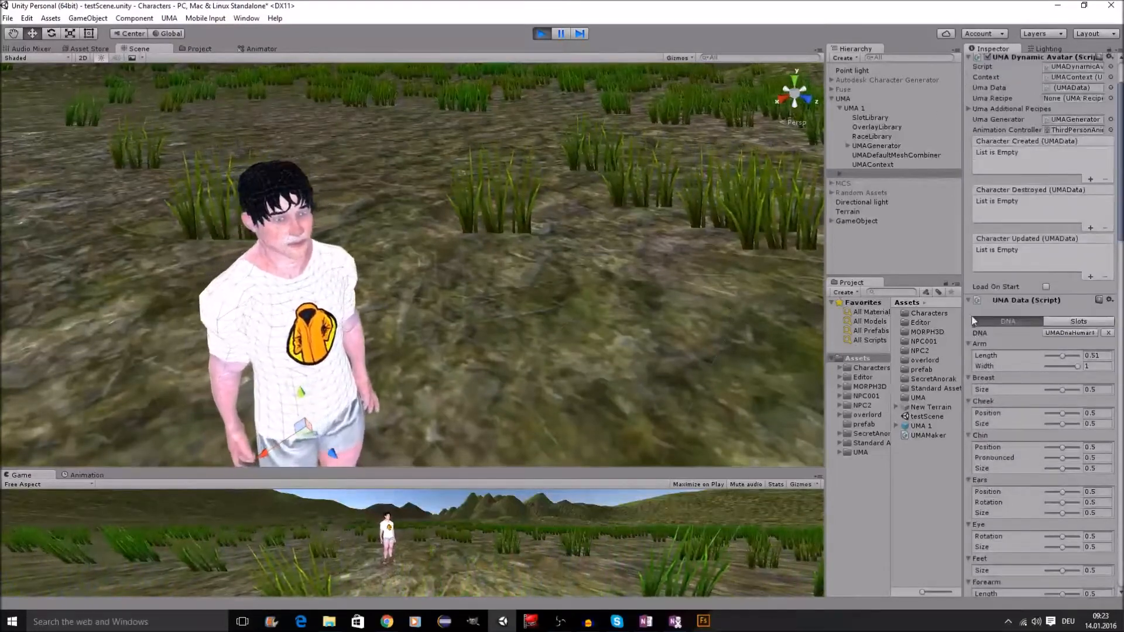
pyautogui.click(969, 300)
pyautogui.click(968, 313)
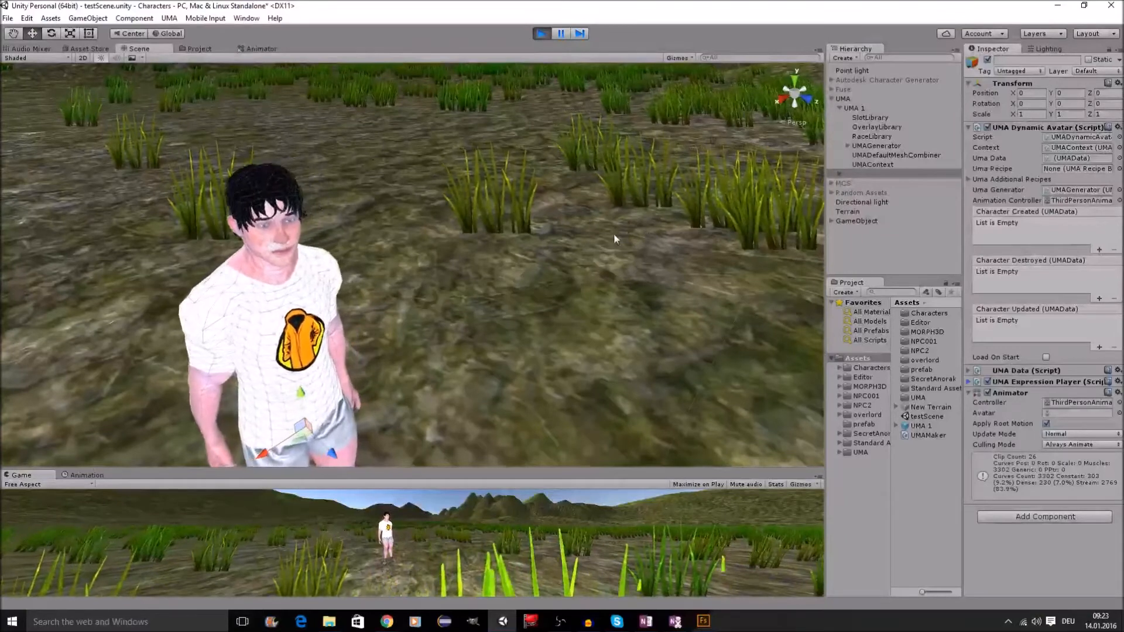
# Examine the parent UMA object's UMA Maker settings, with the full avatar in view in the scene
pyautogui.scroll(-3, 535, 217)
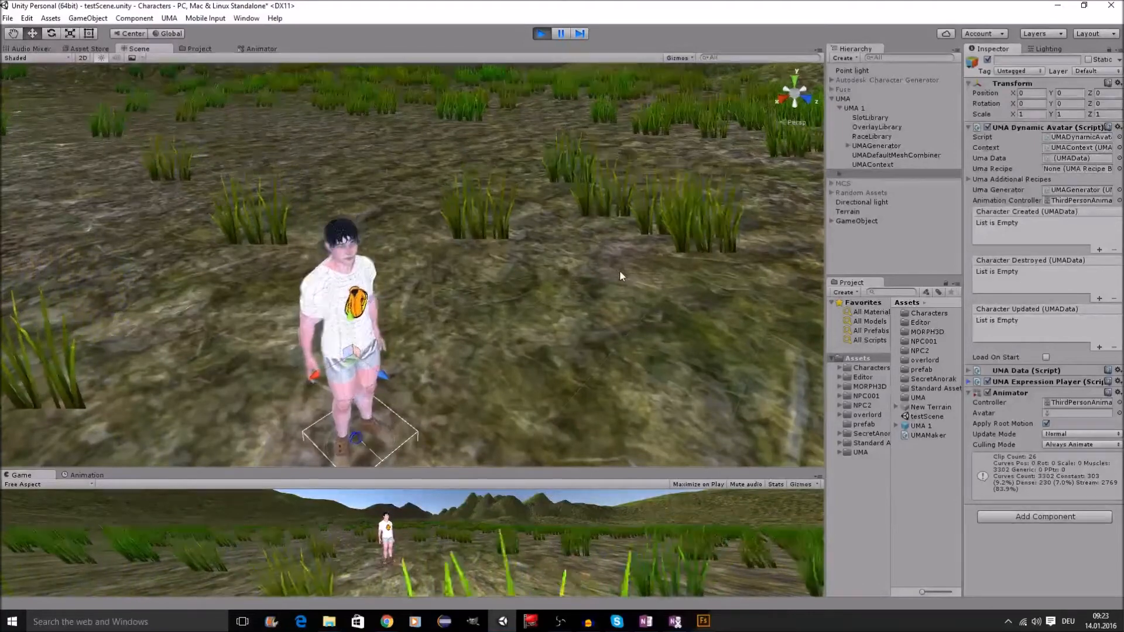
pyautogui.click(871, 108)
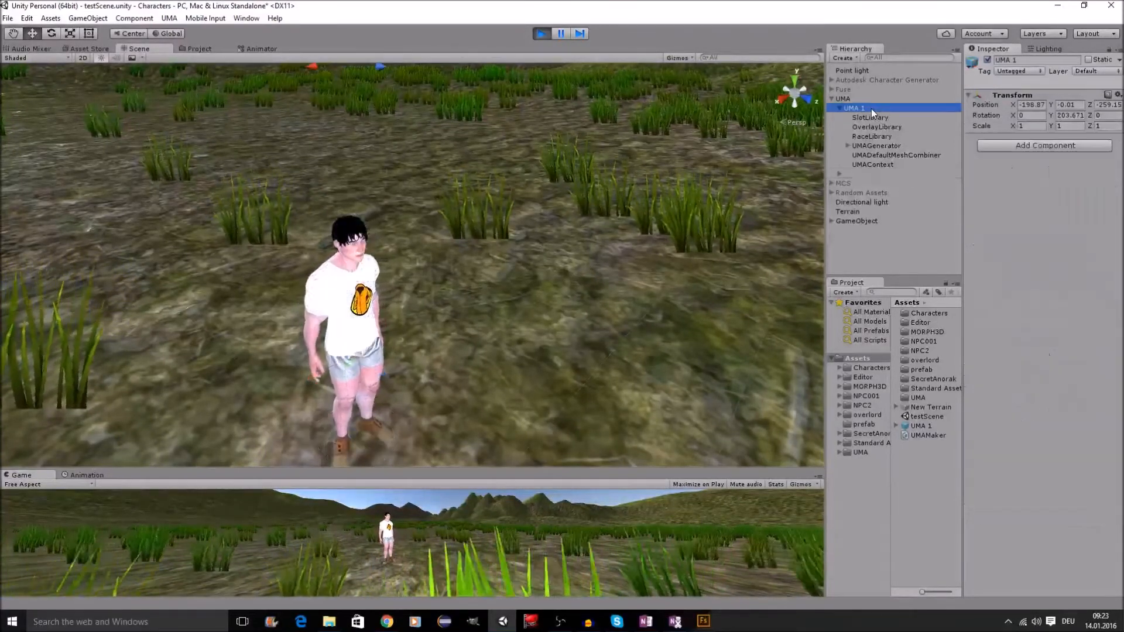
pyautogui.click(865, 98)
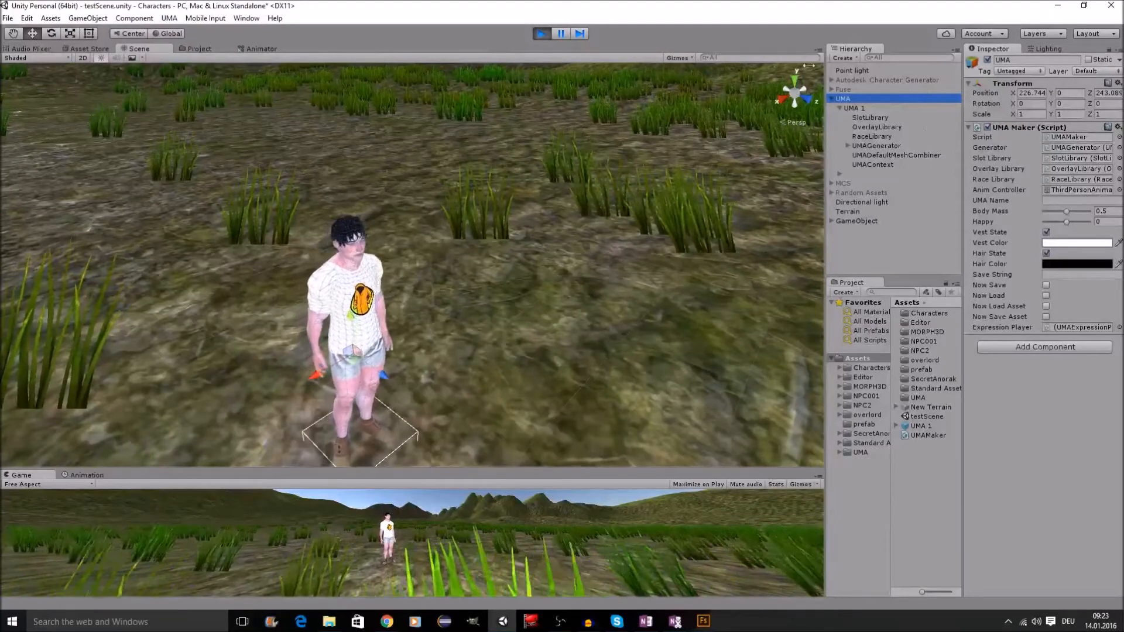
pyautogui.scroll(-2, 573, 345)
pyautogui.moveTo(589, 351); pyautogui.dragTo(604, 291, button='middle')
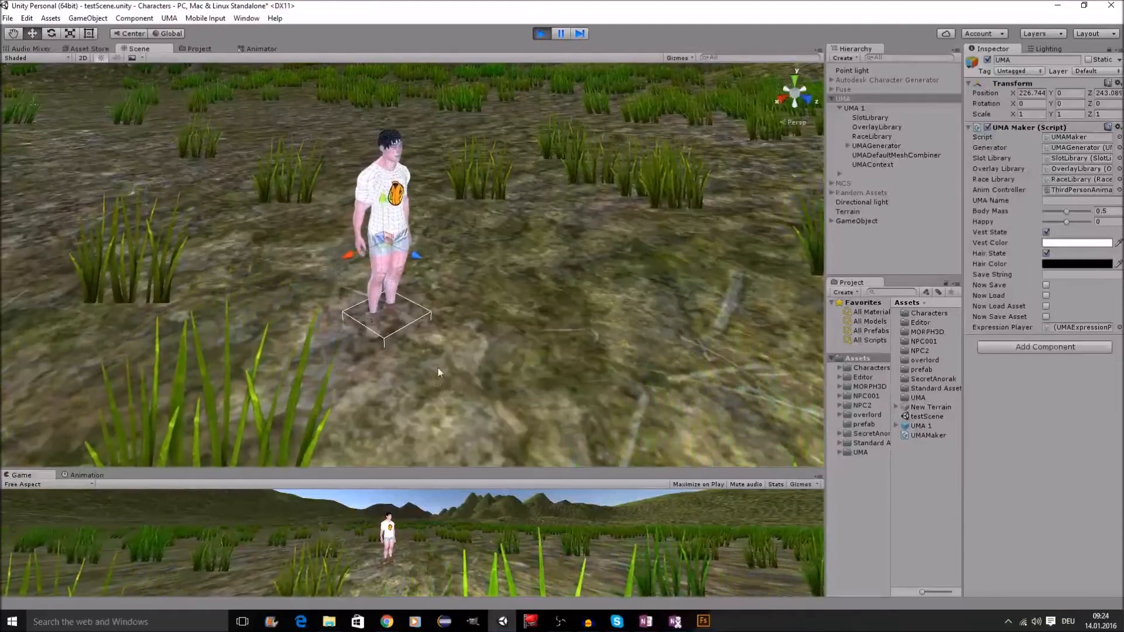
pyautogui.scroll(5, 543, 218)
pyautogui.scroll(-7, 542, 218)
pyautogui.moveTo(542, 219); pyautogui.dragTo(545, 265, button='middle')
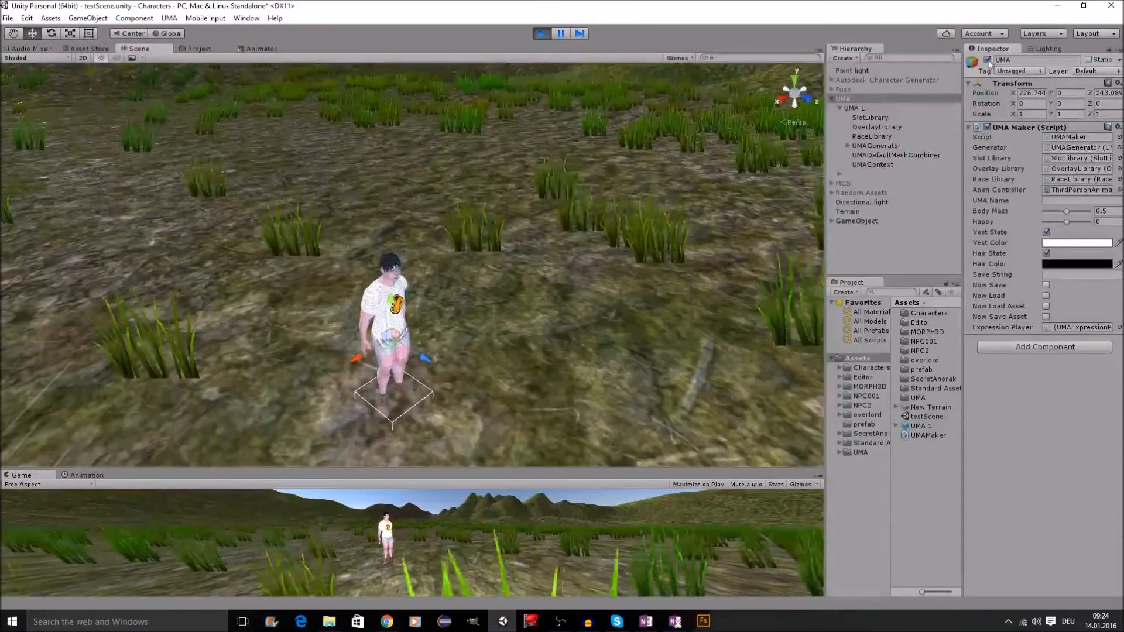
pyautogui.scroll(-3, 679, 290)
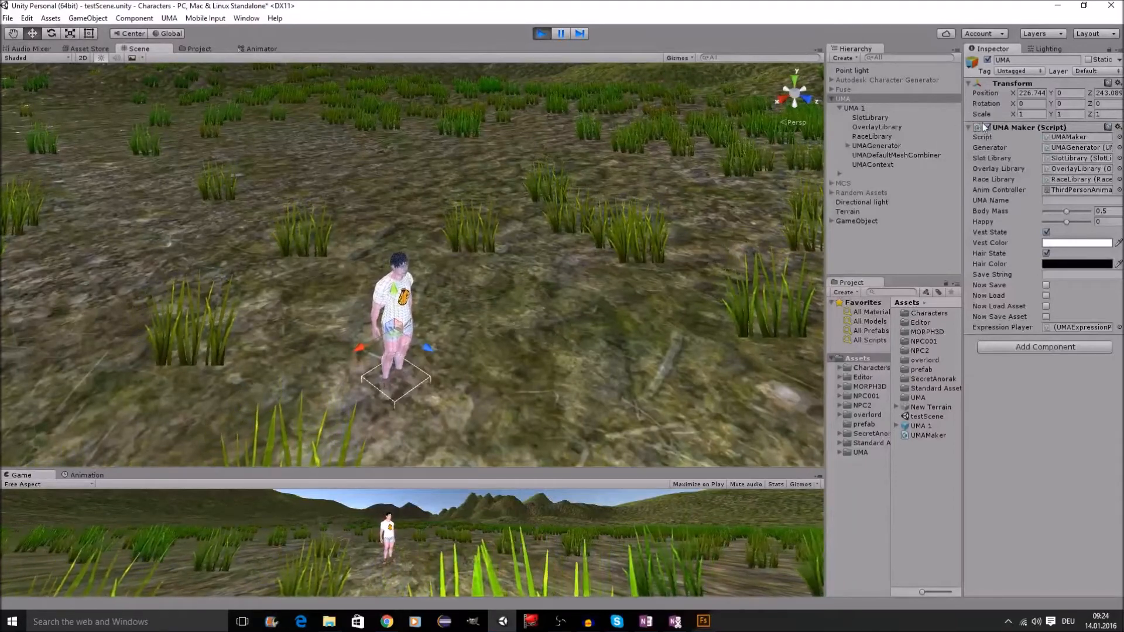
# Deactivate the UMA object, collapse its hierarchy, and activate the Fuse object
pyautogui.click(987, 60)
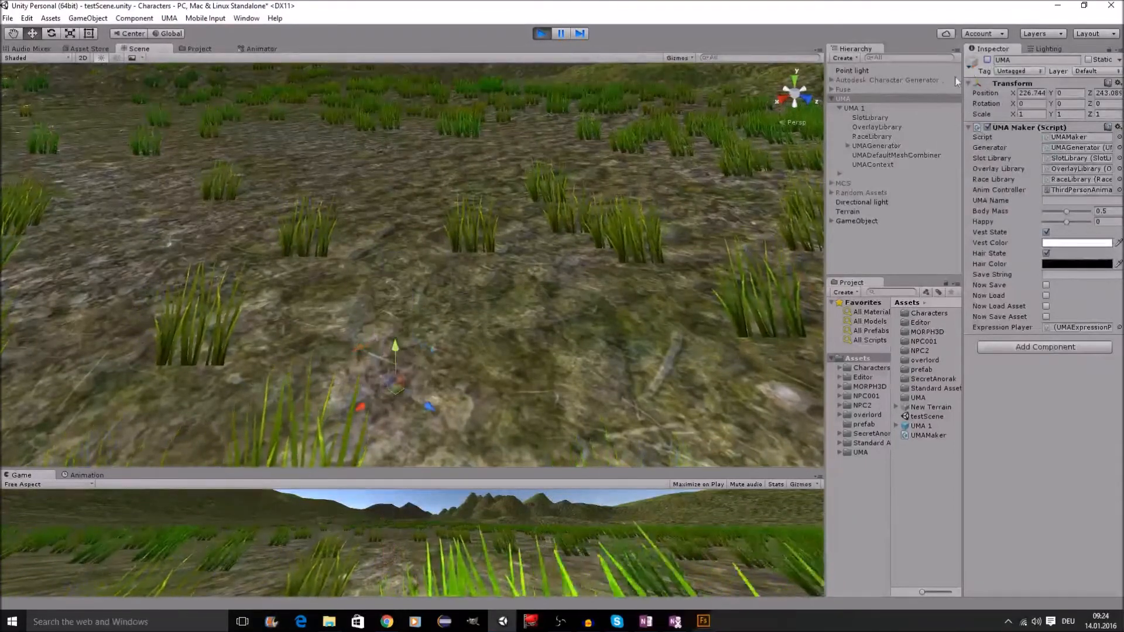
pyautogui.click(831, 98)
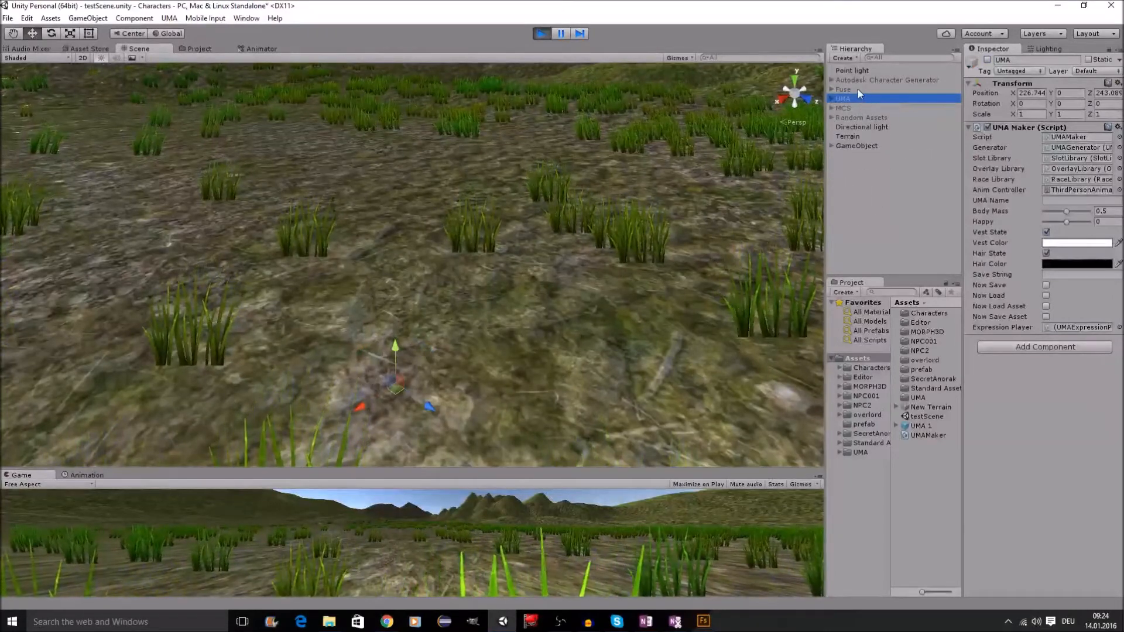
pyautogui.click(858, 89)
pyautogui.click(988, 60)
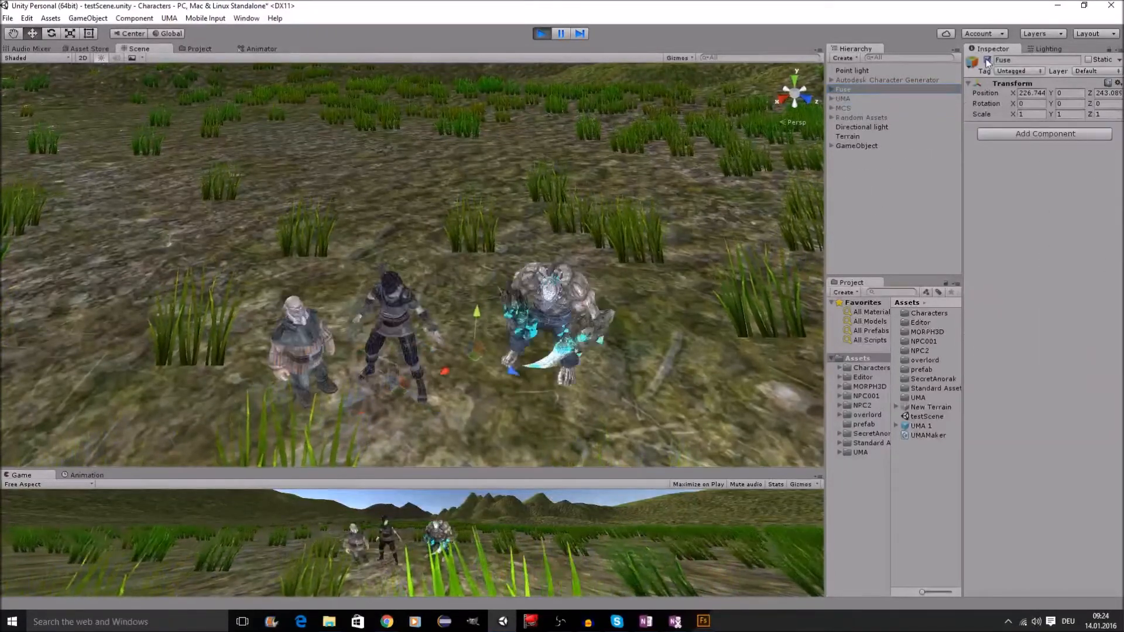
# Examine the three Fuse characters in the scene, from the dwarf and archer to the creature
pyautogui.click(644, 287)
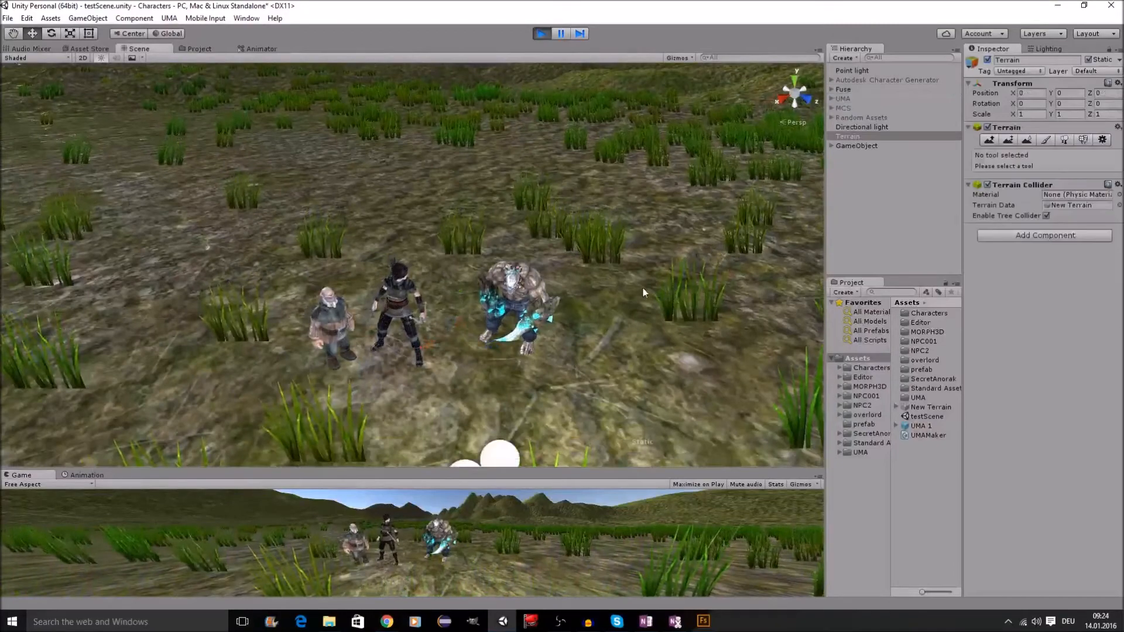
pyautogui.scroll(-2, 650, 298)
pyautogui.moveTo(662, 314); pyautogui.dragTo(655, 278, button='middle')
pyautogui.moveTo(655, 279); pyautogui.dragTo(665, 247, button='right')
pyautogui.moveTo(665, 247); pyautogui.dragTo(661, 214, button='middle')
pyautogui.scroll(3, 660, 209)
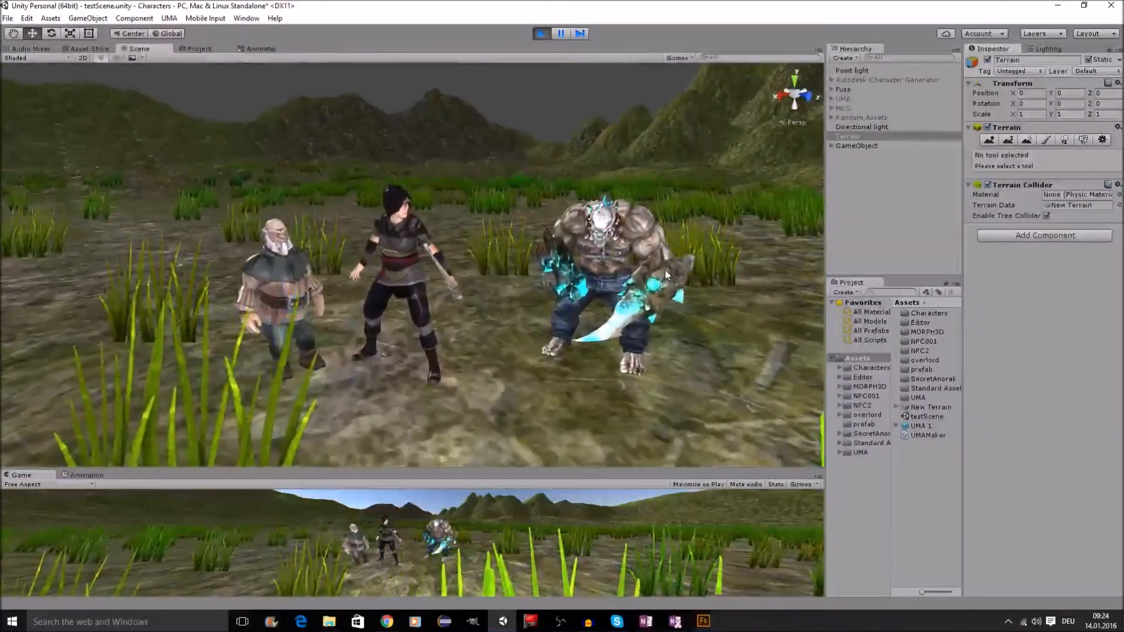
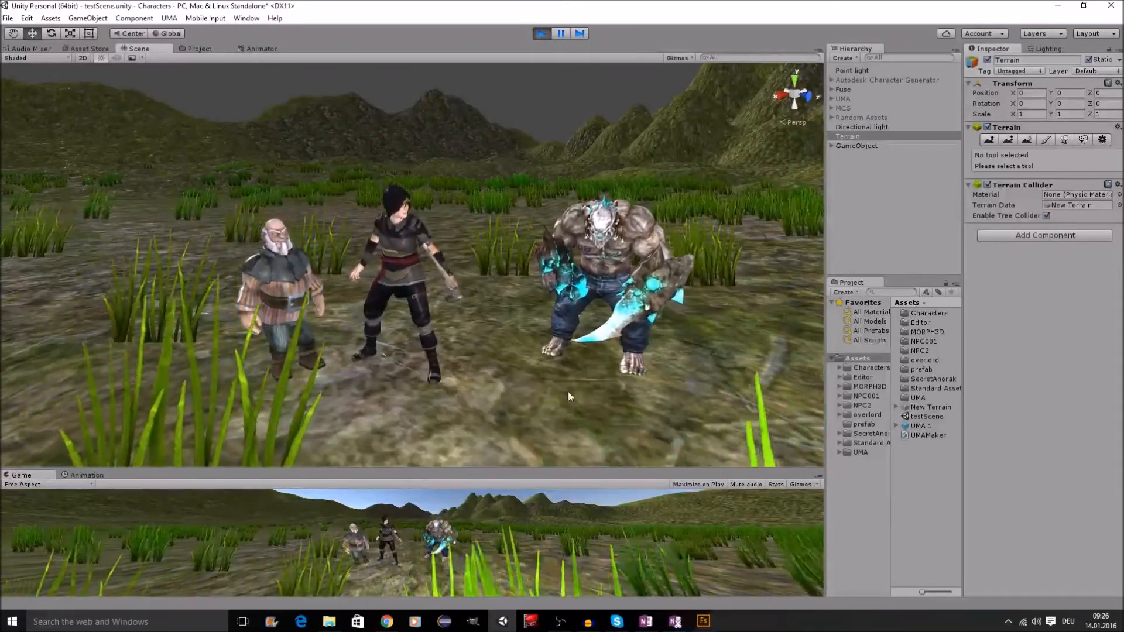
pyautogui.scroll(5, 562, 342)
pyautogui.scroll(5, 559, 347)
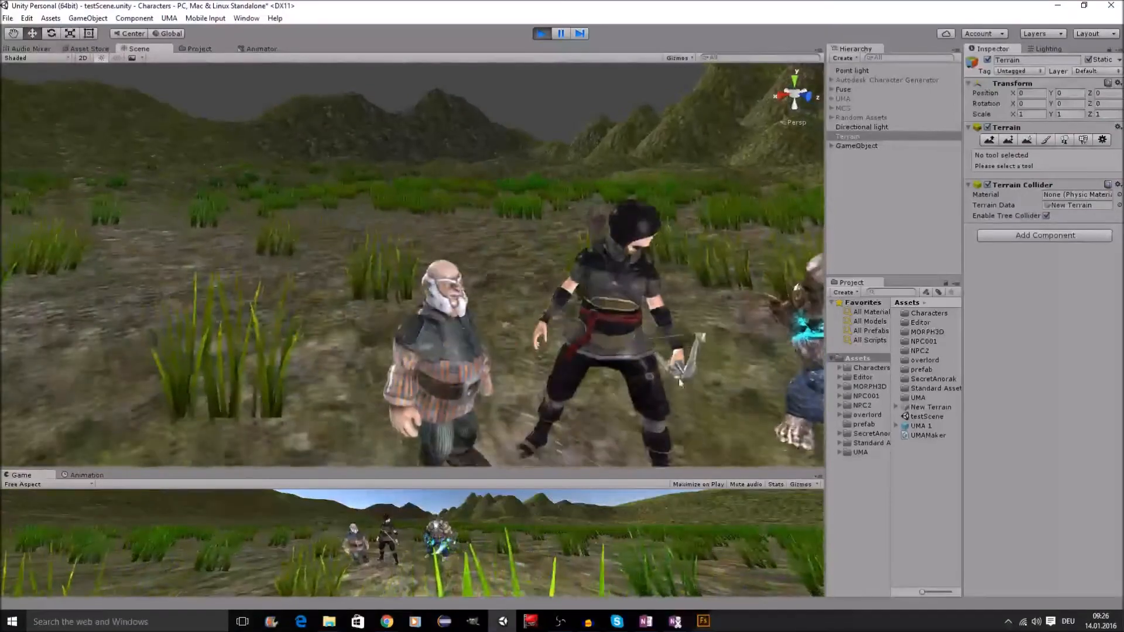
pyautogui.scroll(-5, 591, 362)
pyautogui.moveTo(675, 373); pyautogui.dragTo(566, 355, button='middle')
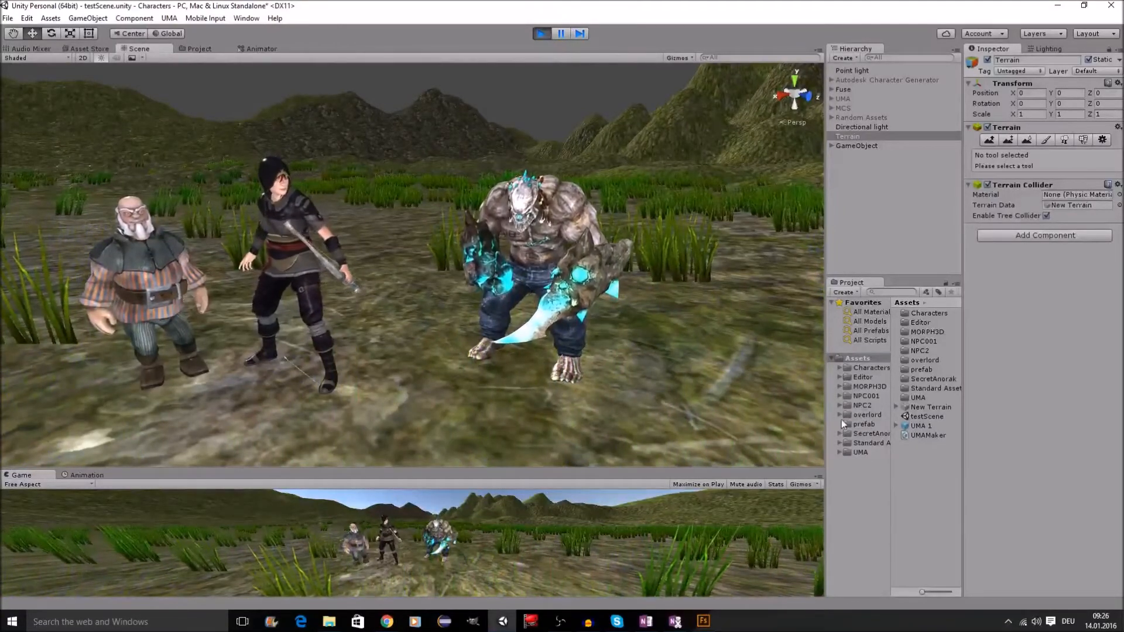
# Open the ArcherBow folder under Characters > Fuse and look through its animation files
pyautogui.click(836, 365)
pyautogui.click(840, 368)
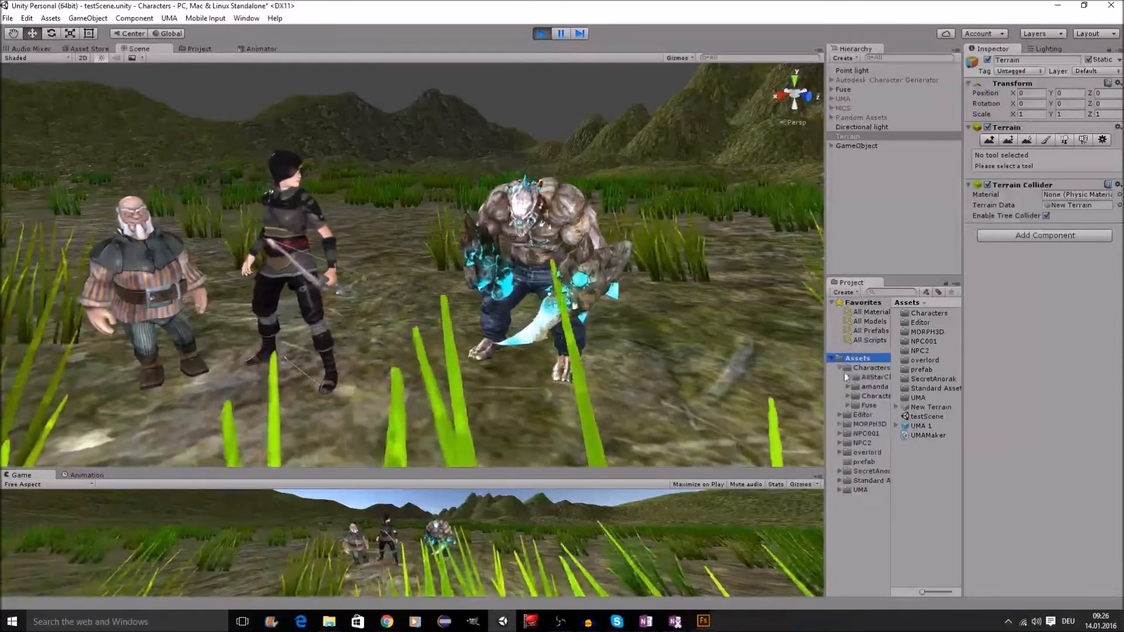
pyautogui.click(864, 404)
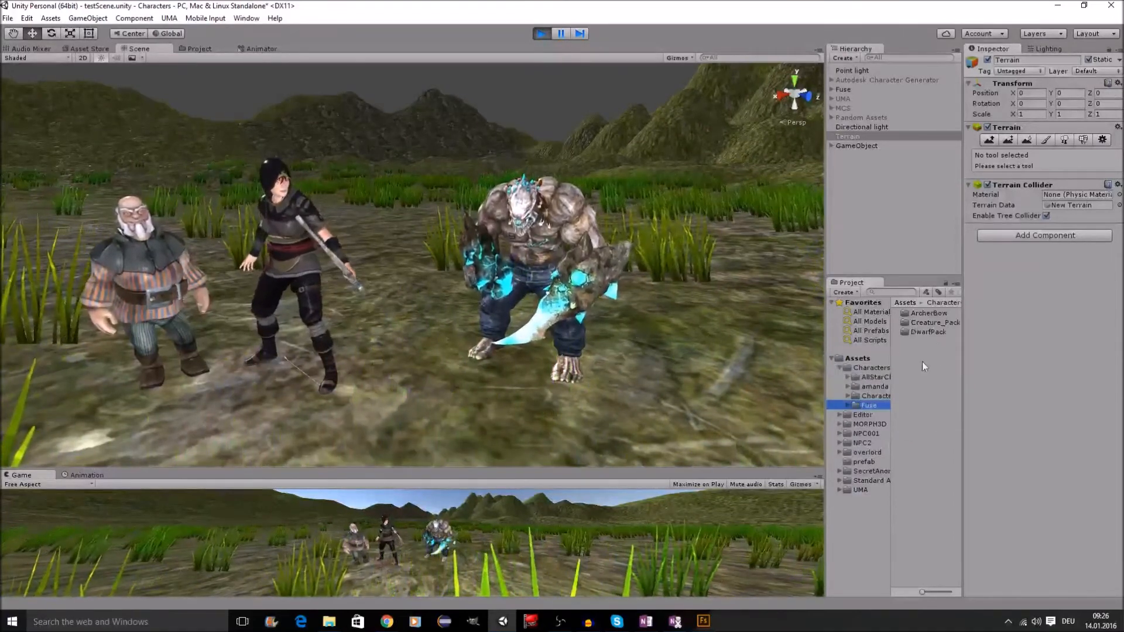
pyautogui.doubleClick(936, 312)
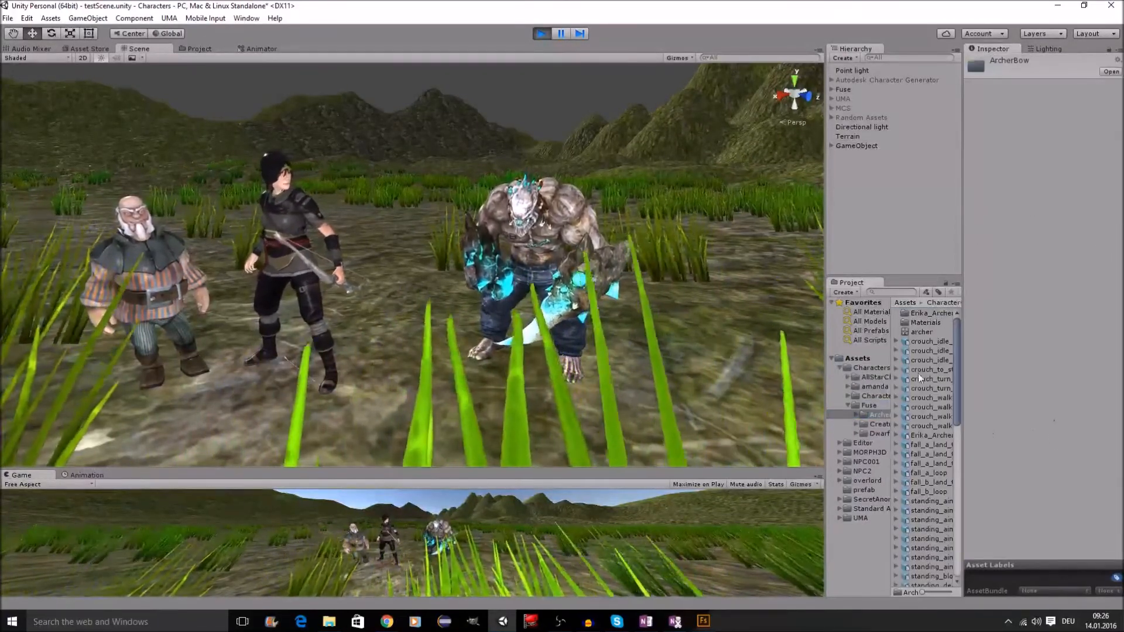
pyautogui.scroll(-5, 927, 387)
pyautogui.scroll(5, 928, 394)
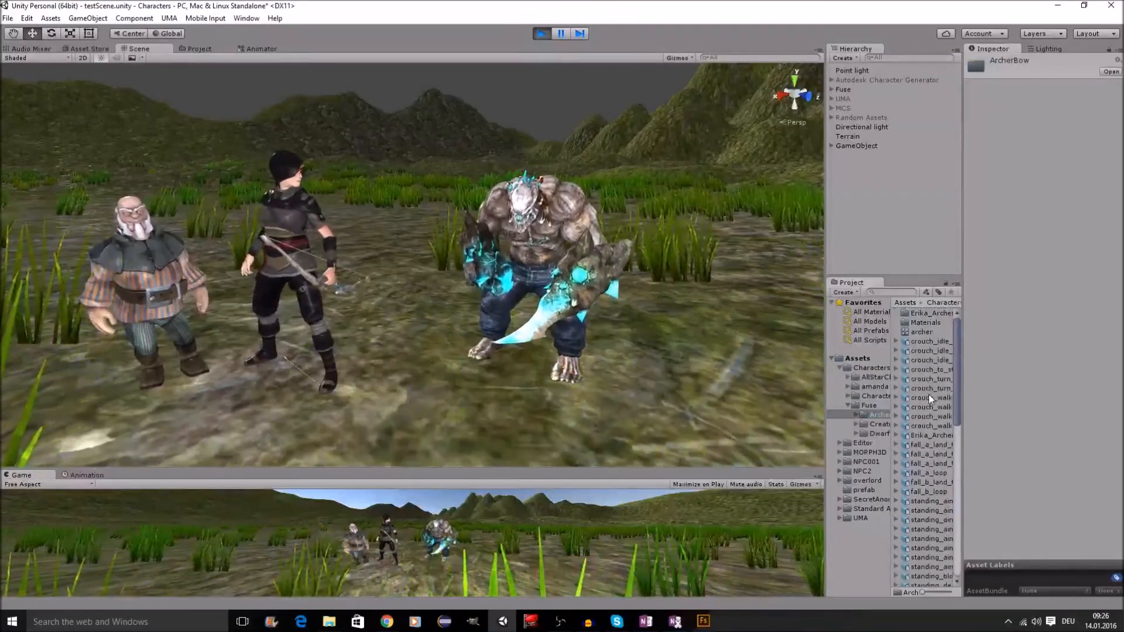
pyautogui.scroll(-10, 945, 399)
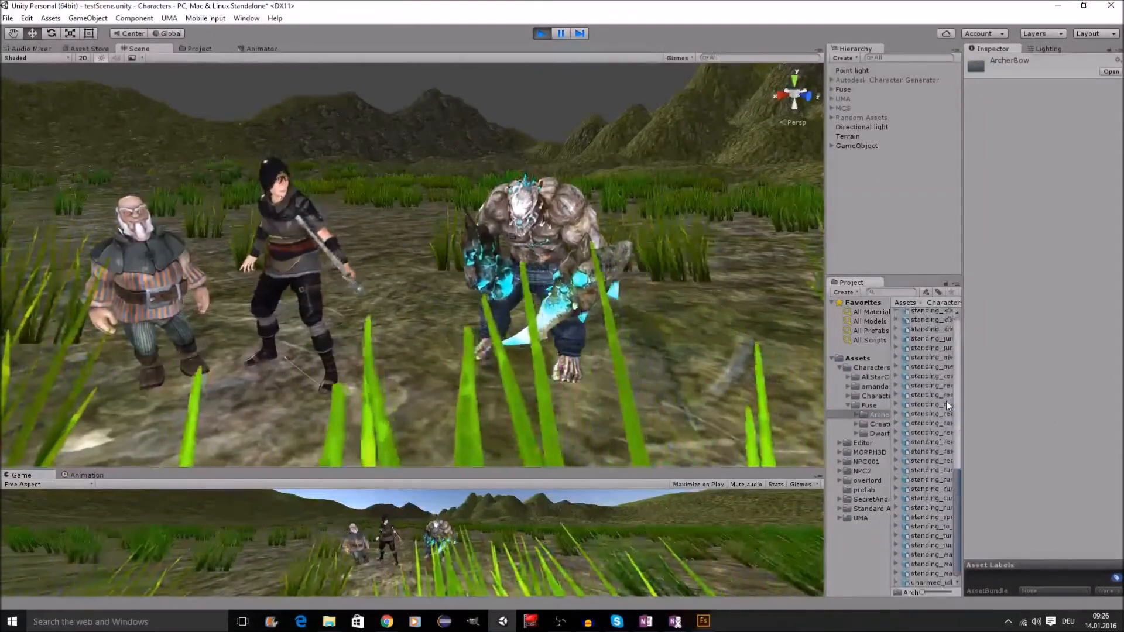
pyautogui.scroll(10, 945, 402)
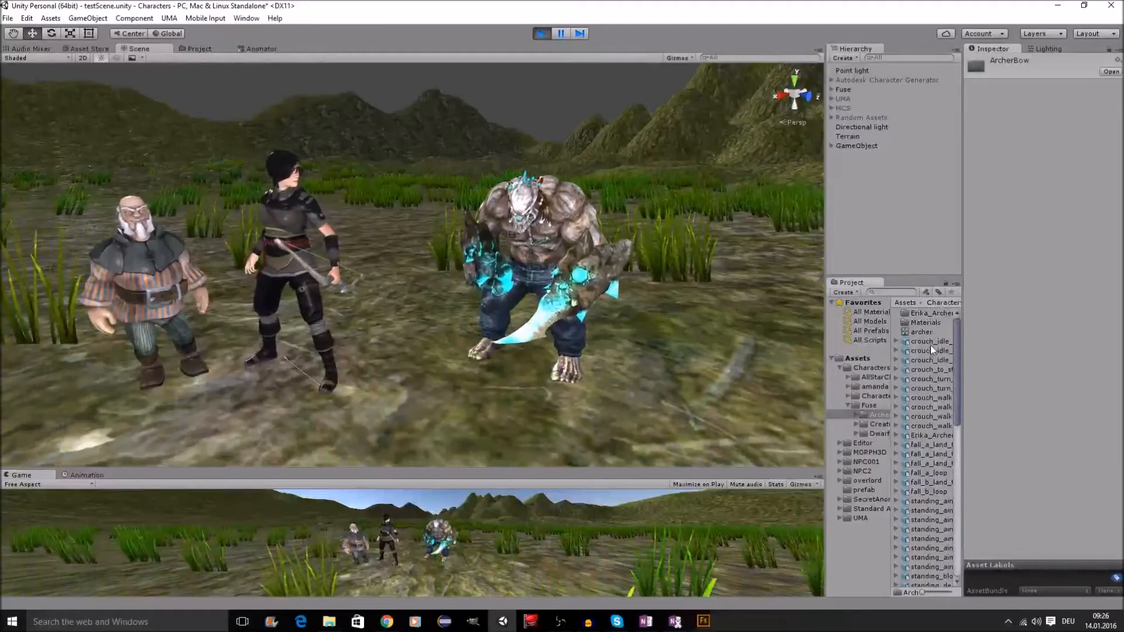
pyautogui.scroll(-10, 933, 466)
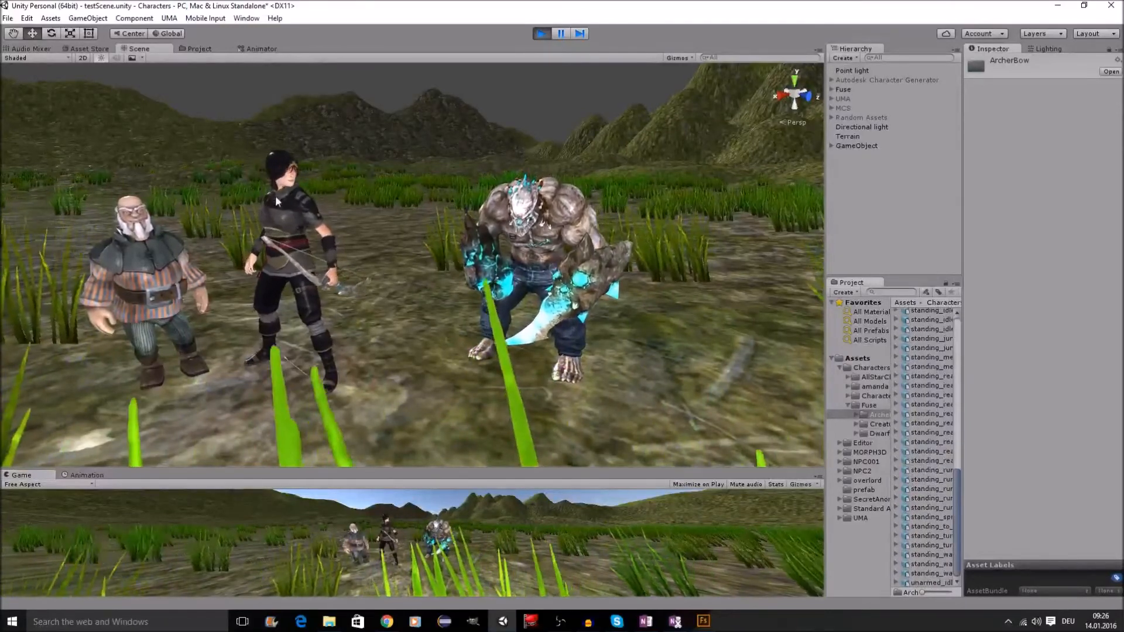
pyautogui.scroll(2, 923, 489)
pyautogui.scroll(10, 922, 489)
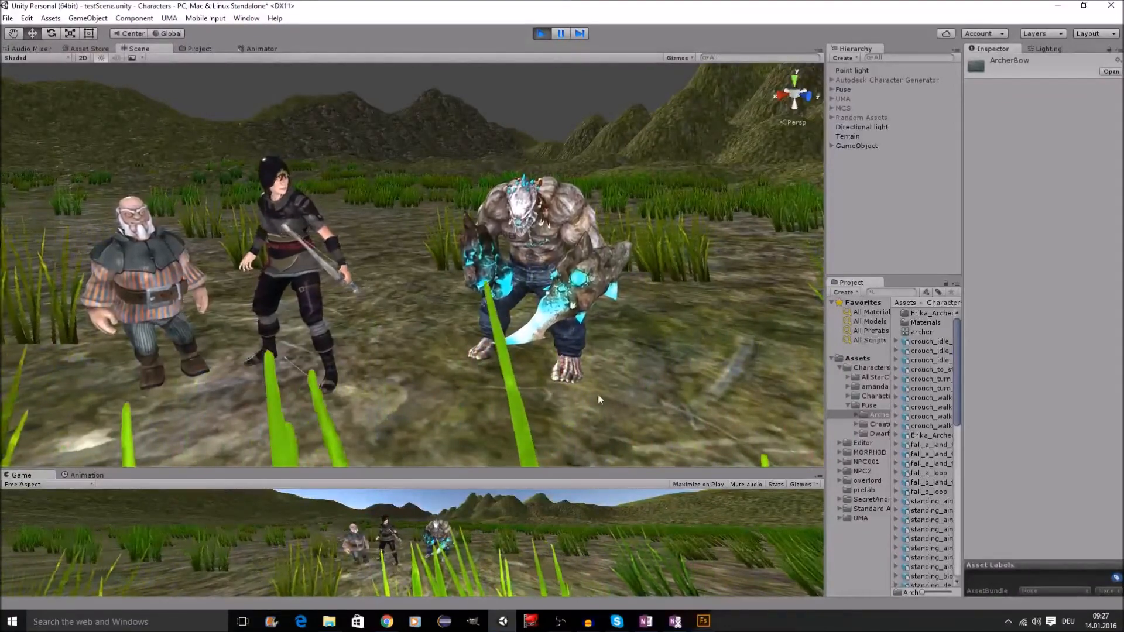
# Inspect the Fuse creature up close, and bring all three characters back into view
pyautogui.scroll(3, 603, 205)
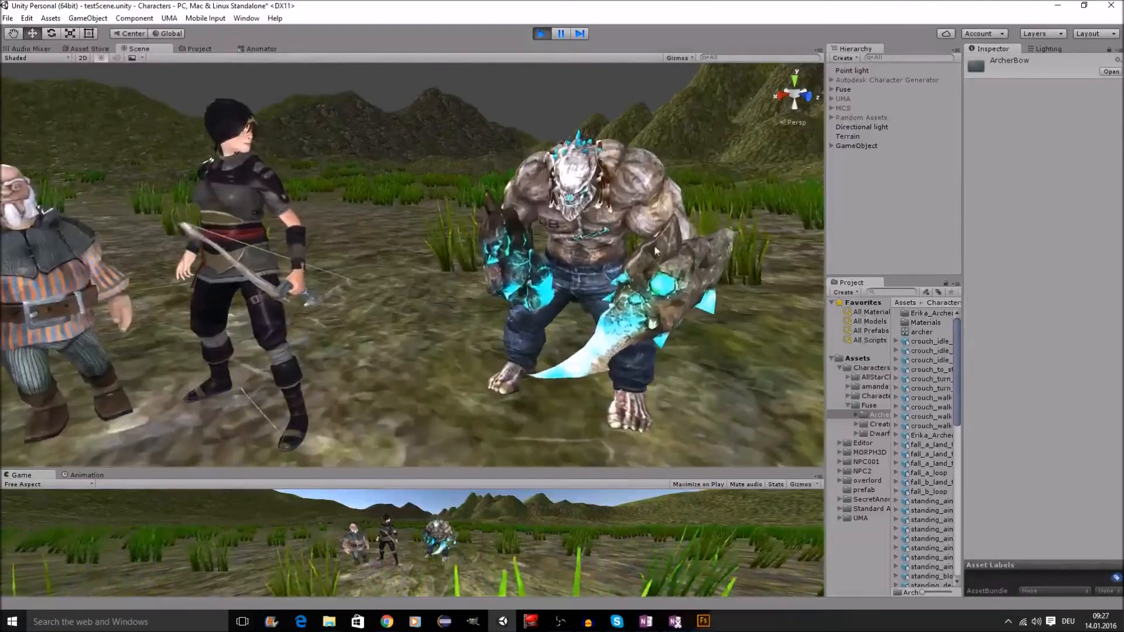
pyautogui.scroll(-3, 655, 248)
pyautogui.scroll(2, 656, 248)
pyautogui.scroll(2, 615, 281)
pyautogui.scroll(-4, 613, 287)
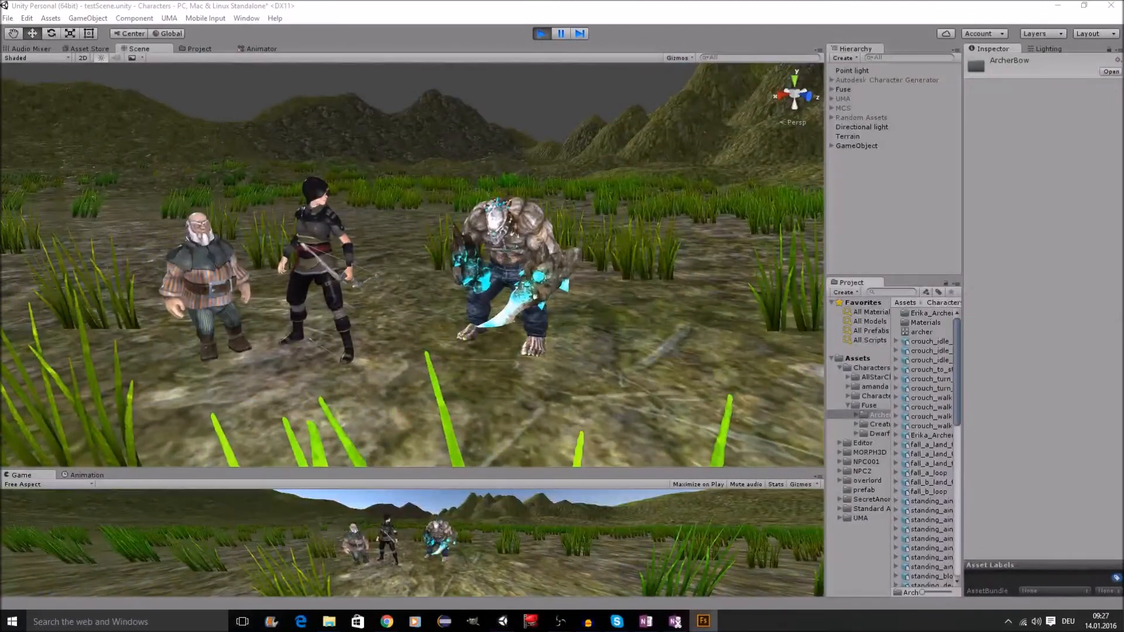
# Switch to Adobe Fuse CC and assemble a character from the Male Scan 2 head, legs and arms plus a matching torso
pyautogui.moveTo(1123, 37); pyautogui.dragTo(354, 56)
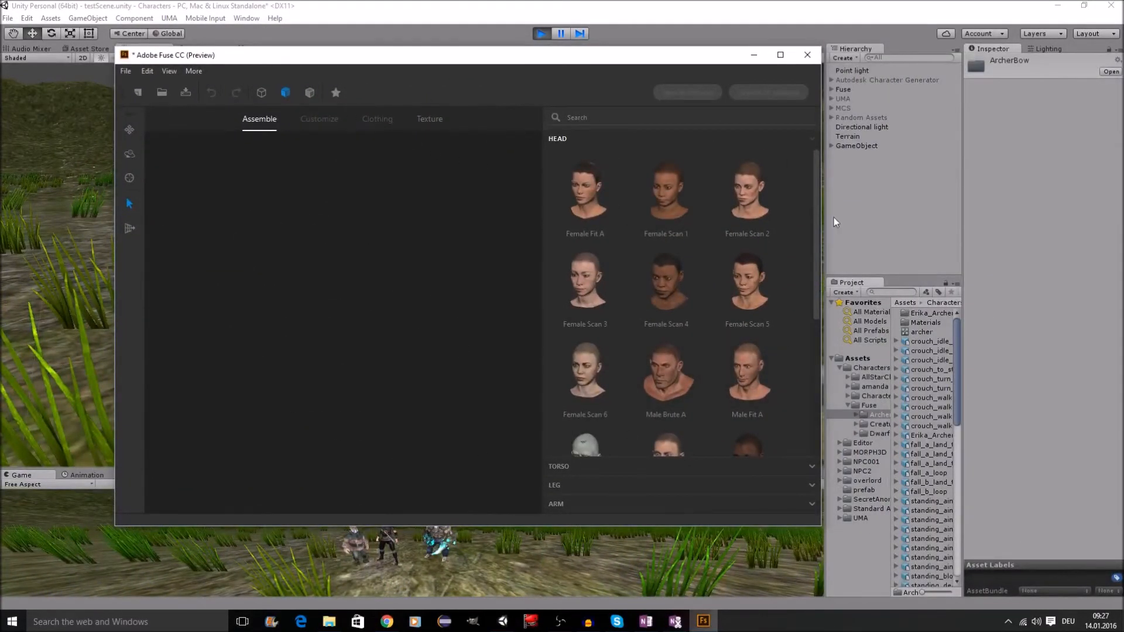
pyautogui.moveTo(815, 216); pyautogui.dragTo(823, 395)
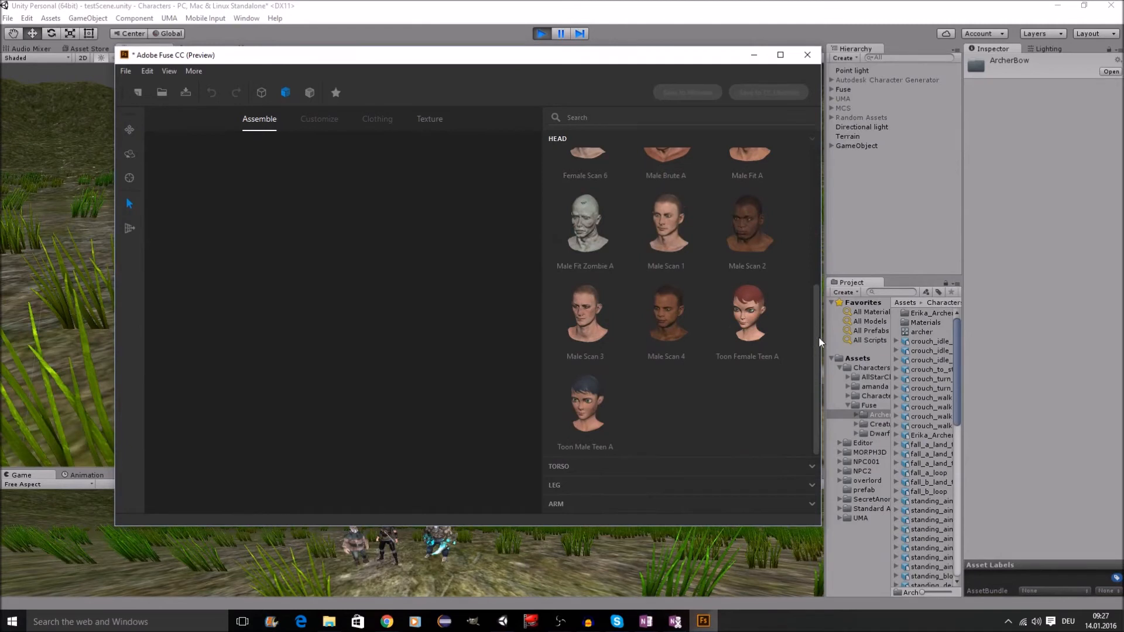
pyautogui.scroll(3, 817, 328)
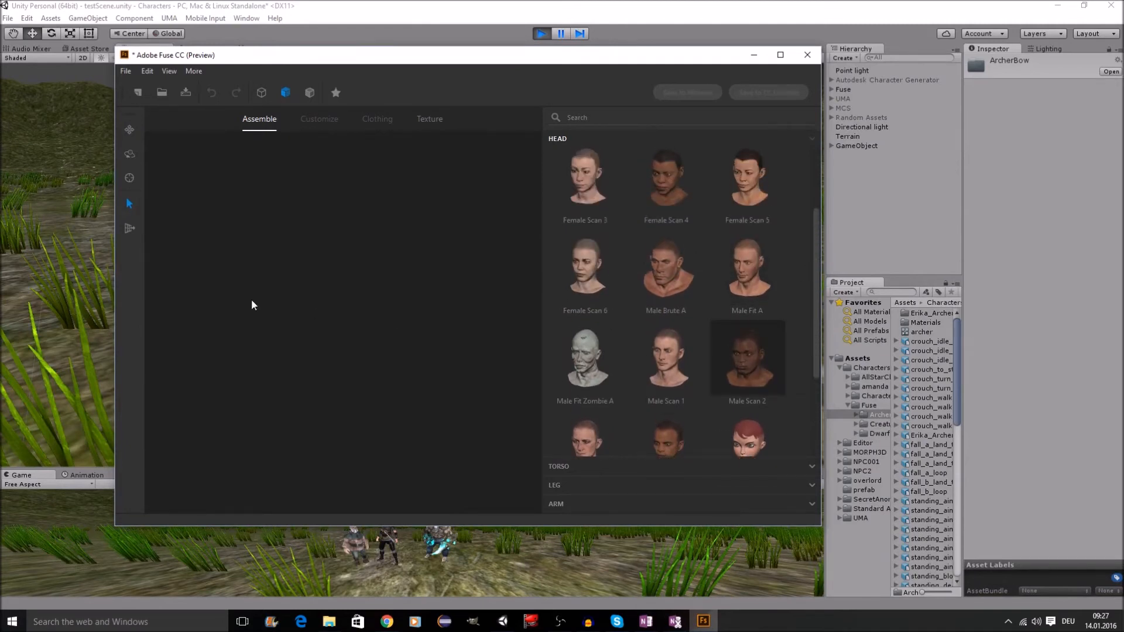
pyautogui.click(758, 328)
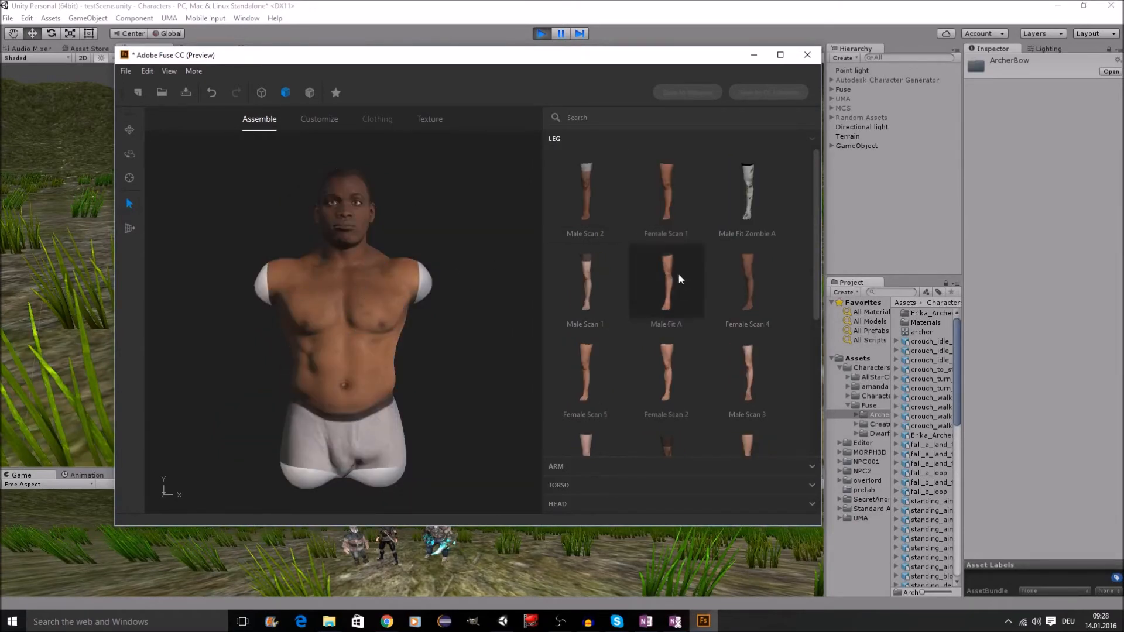
pyautogui.click(574, 210)
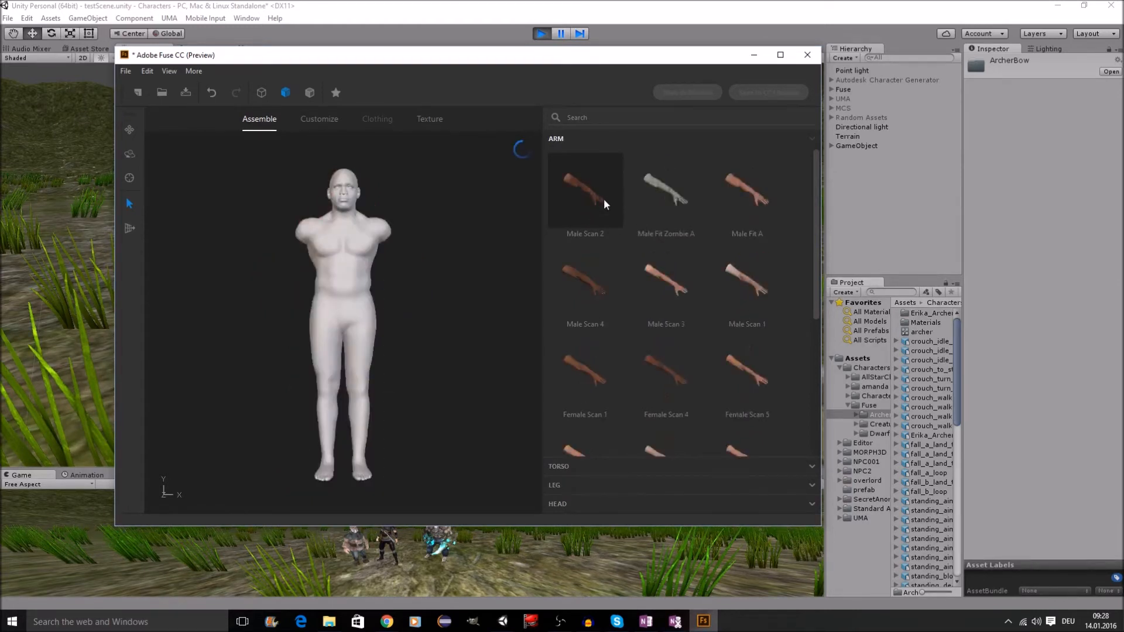
pyautogui.click(565, 209)
# Set the character's Bicep and Tricep sizes to 100, and look over the head, legs and teeth options
pyautogui.click(333, 125)
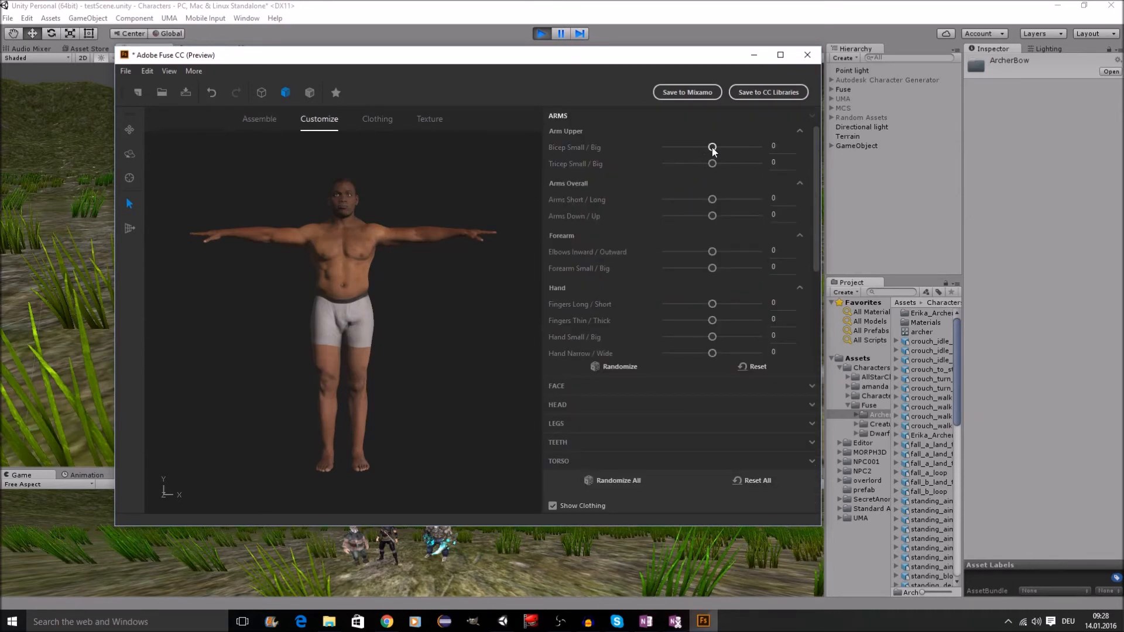
pyautogui.moveTo(714, 167); pyautogui.dragTo(736, 168)
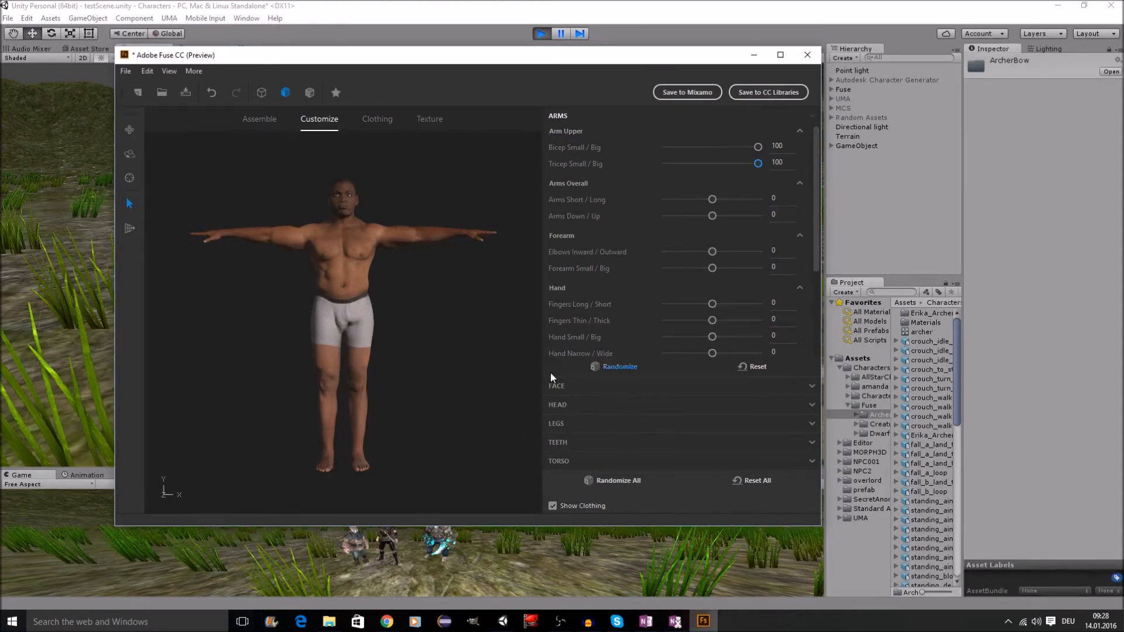
pyautogui.click(569, 406)
pyautogui.click(570, 425)
pyautogui.click(573, 440)
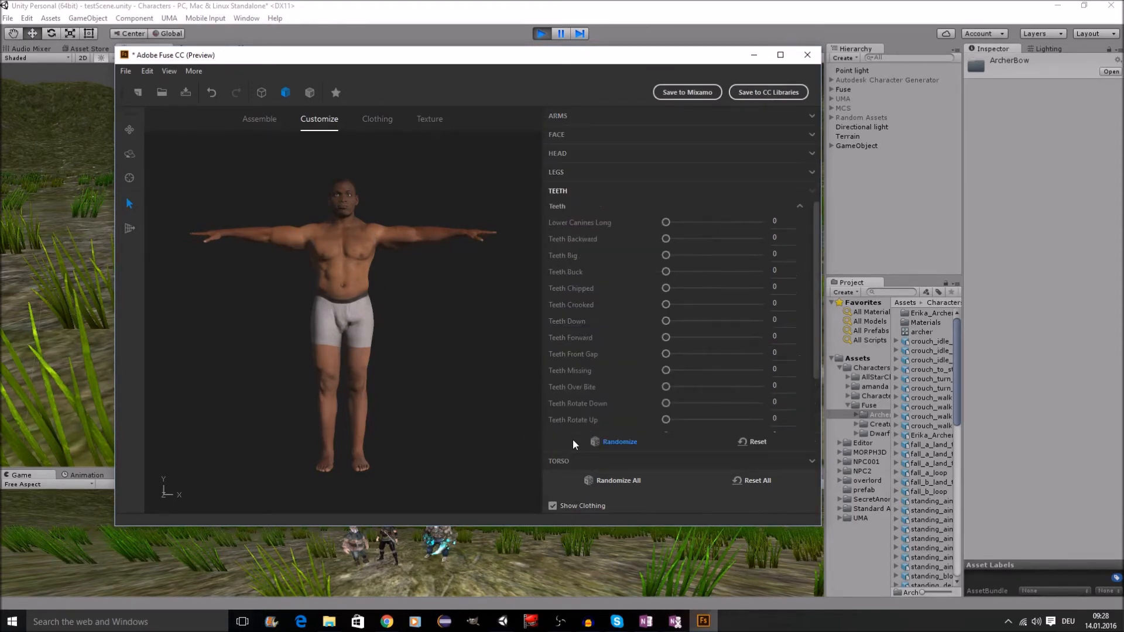
# Dress the character in the grey Trench Coat with shirt and tie from the clothing tops
pyautogui.click(381, 119)
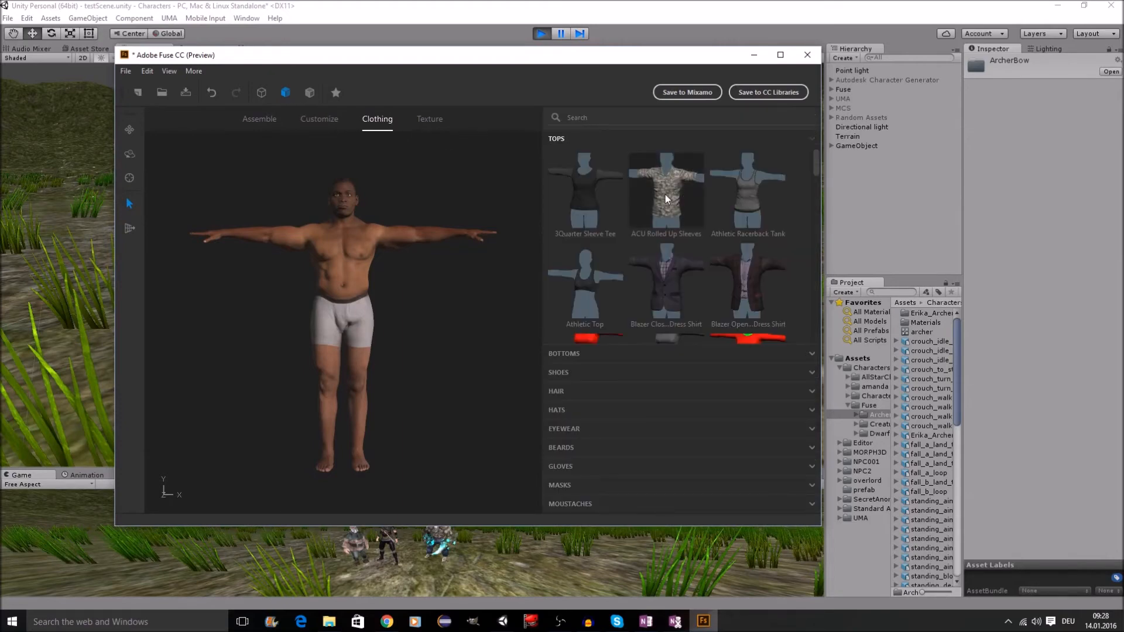
pyautogui.moveTo(816, 167); pyautogui.dragTo(819, 333)
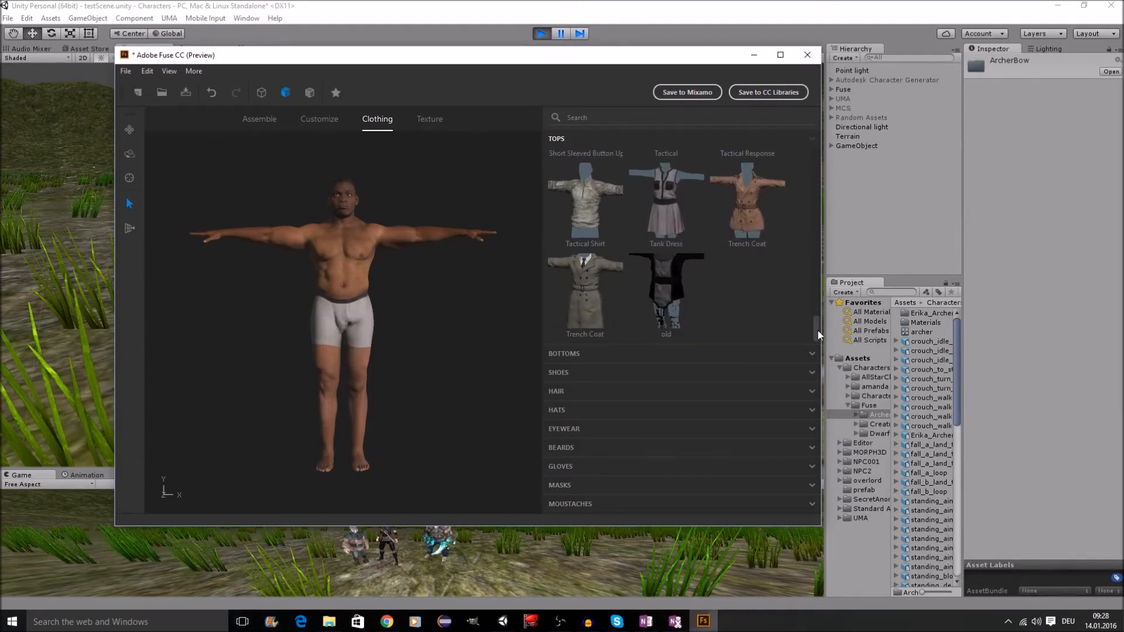
pyautogui.click(605, 298)
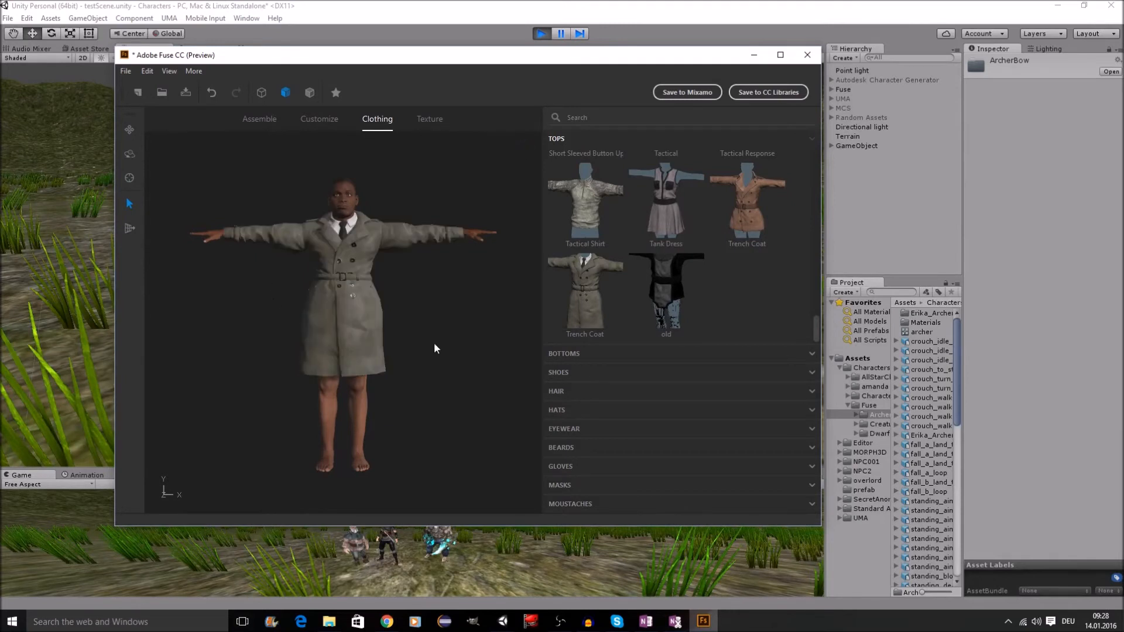
# Close Adobe Fuse CC and discard the unsaved changes to the trench-coat character
pyautogui.moveTo(819, 331); pyautogui.dragTo(812, 166)
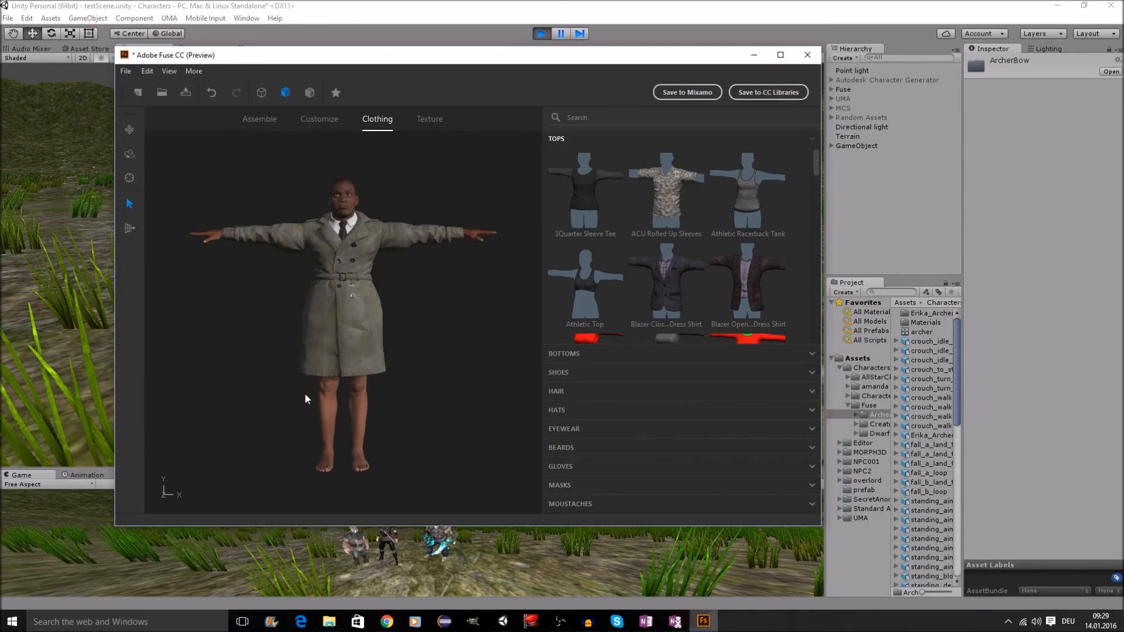
pyautogui.click(808, 55)
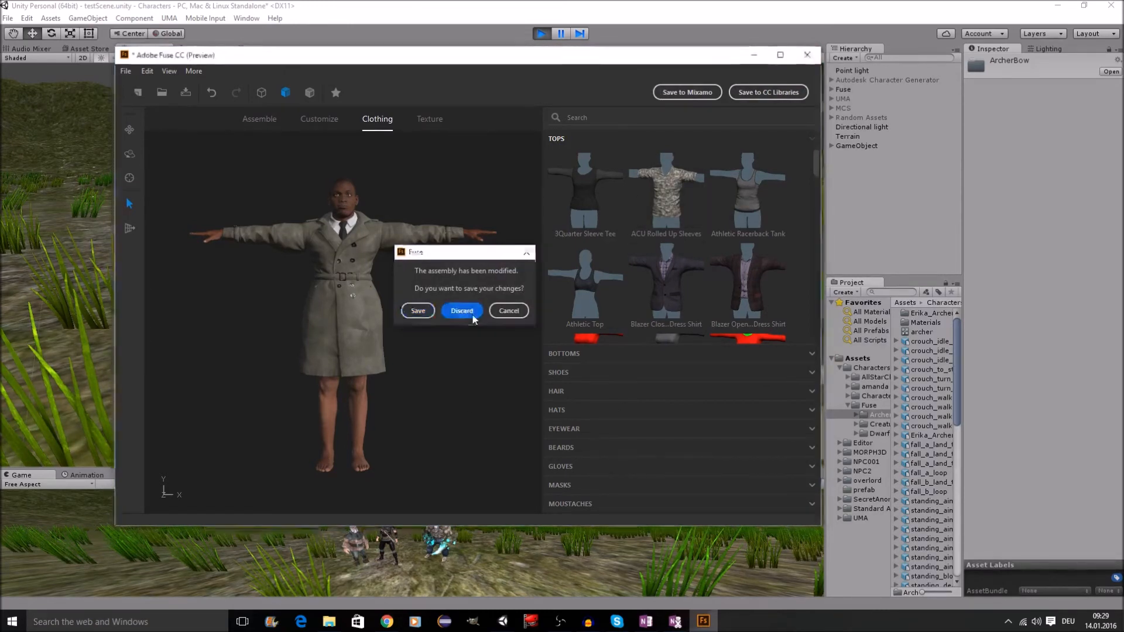
pyautogui.click(461, 310)
# Return to the Unity scene and examine the dwarf, archer and creature together, both up close and from farther back
pyautogui.click(642, 266)
pyautogui.scroll(3, 634, 265)
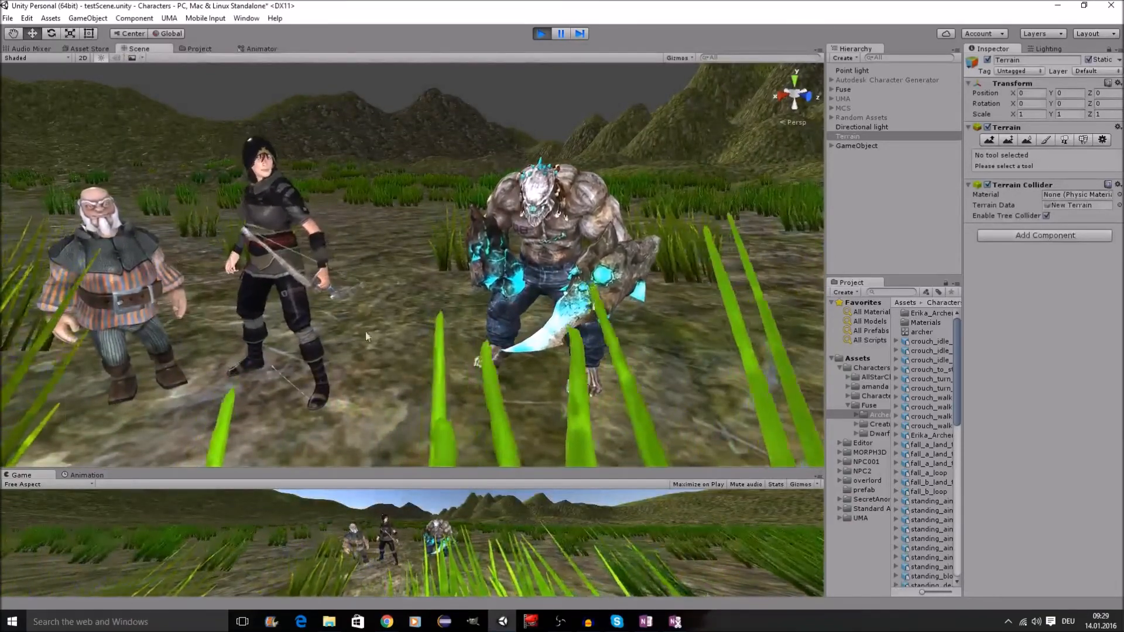
pyautogui.scroll(-2, 460, 305)
pyautogui.scroll(2, 455, 304)
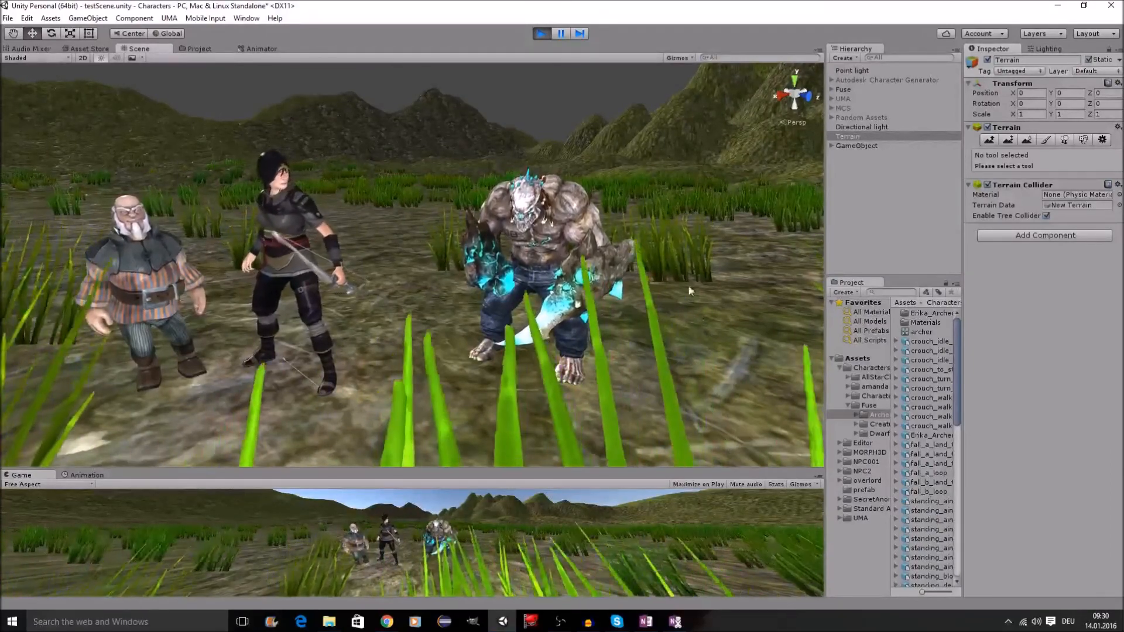
pyautogui.scroll(-5, 659, 271)
pyautogui.scroll(3, 657, 270)
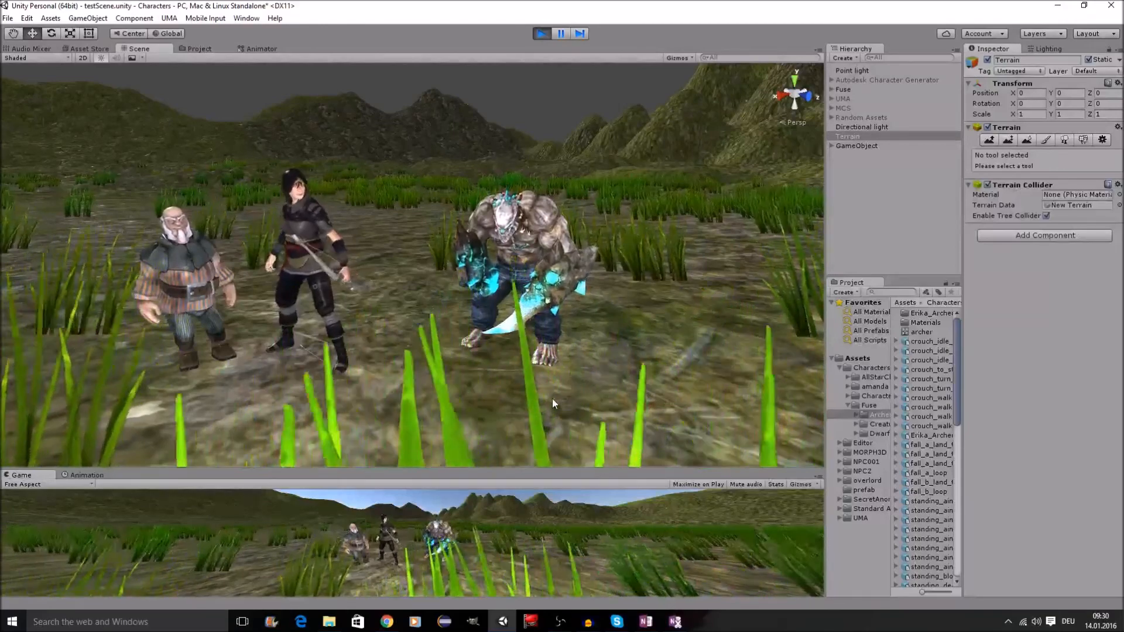
pyautogui.scroll(-2, 462, 357)
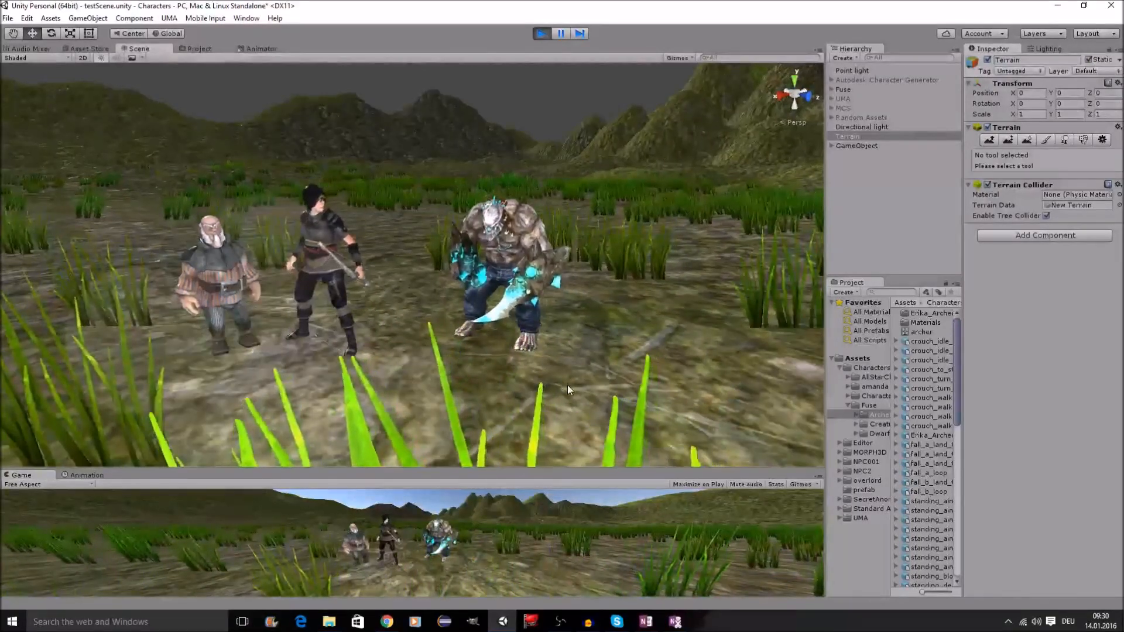
pyautogui.scroll(3, 566, 385)
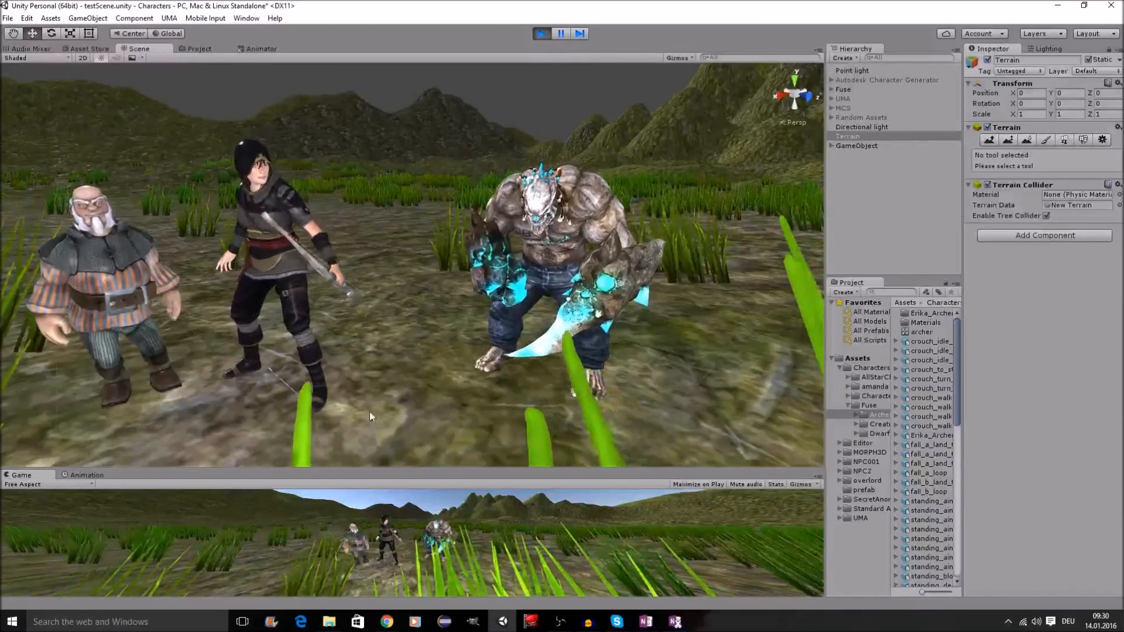
pyautogui.scroll(-3, 426, 310)
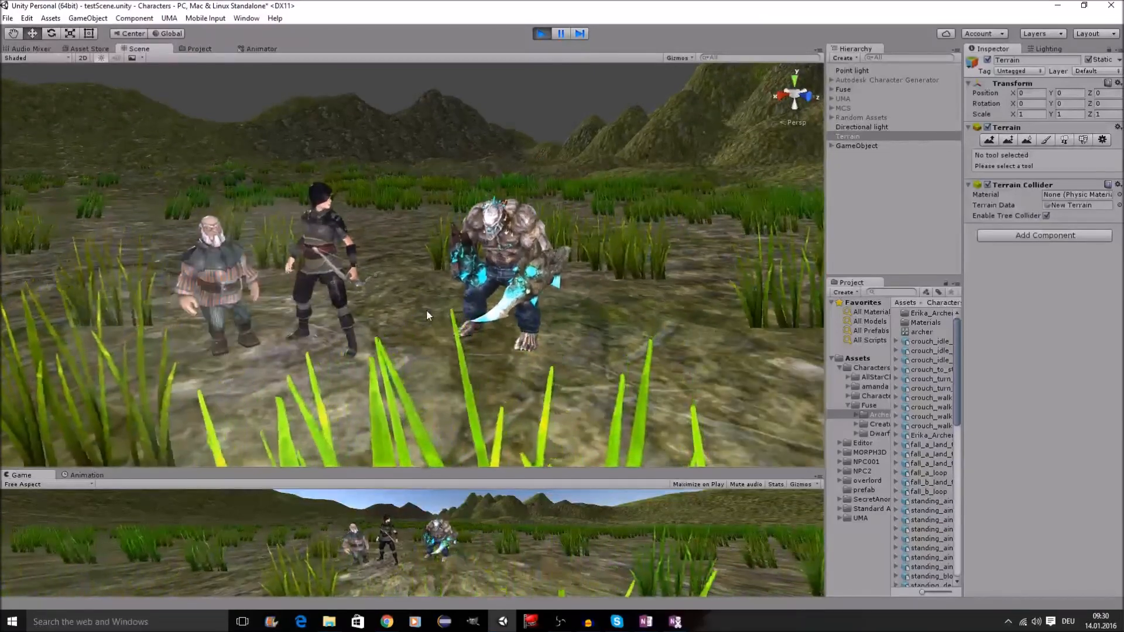